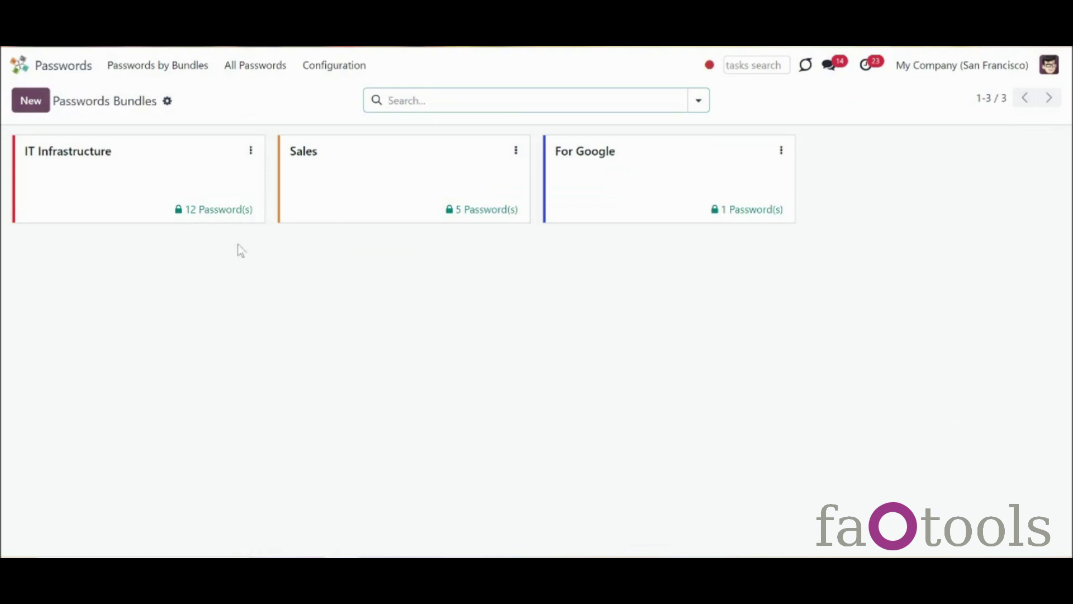
In the IT Infrastructure bundle, try the Mail and Support tag filters and the Servers type filter, then clear them
{"action": "left_click", "coordinate": [251, 189]}
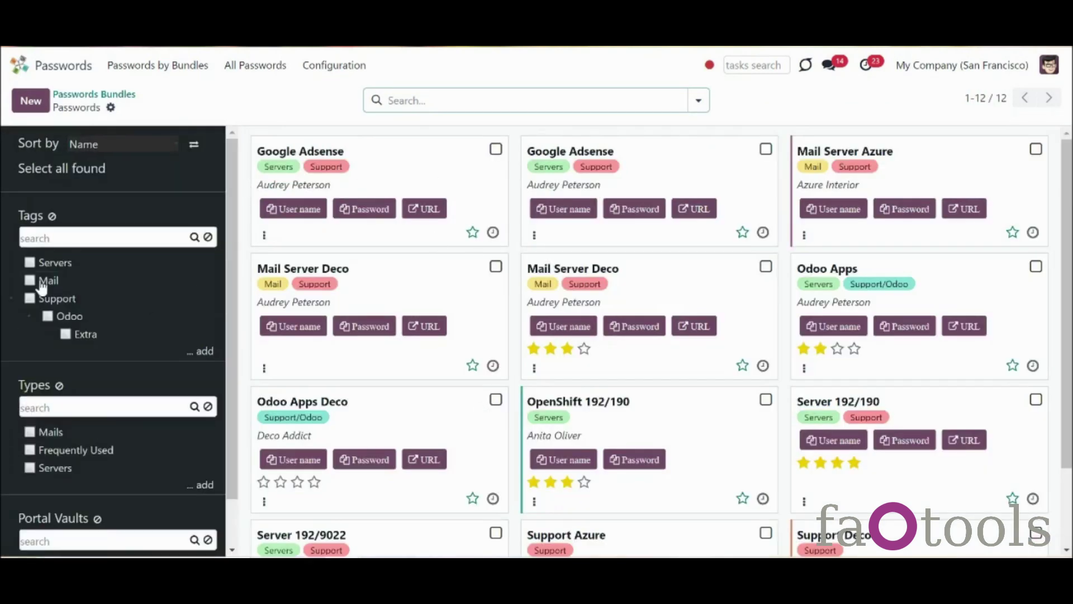
{"action": "left_click", "coordinate": [29, 280]}
{"action": "left_click", "coordinate": [29, 298]}
{"action": "left_click", "coordinate": [30, 297]}
{"action": "left_click", "coordinate": [29, 280]}
{"action": "left_click", "coordinate": [29, 467]}
{"action": "left_click", "coordinate": [29, 468]}
Move the Google Adsense and Mail Server Azure passwords under the Mail tag
{"action": "left_click", "coordinate": [496, 149]}
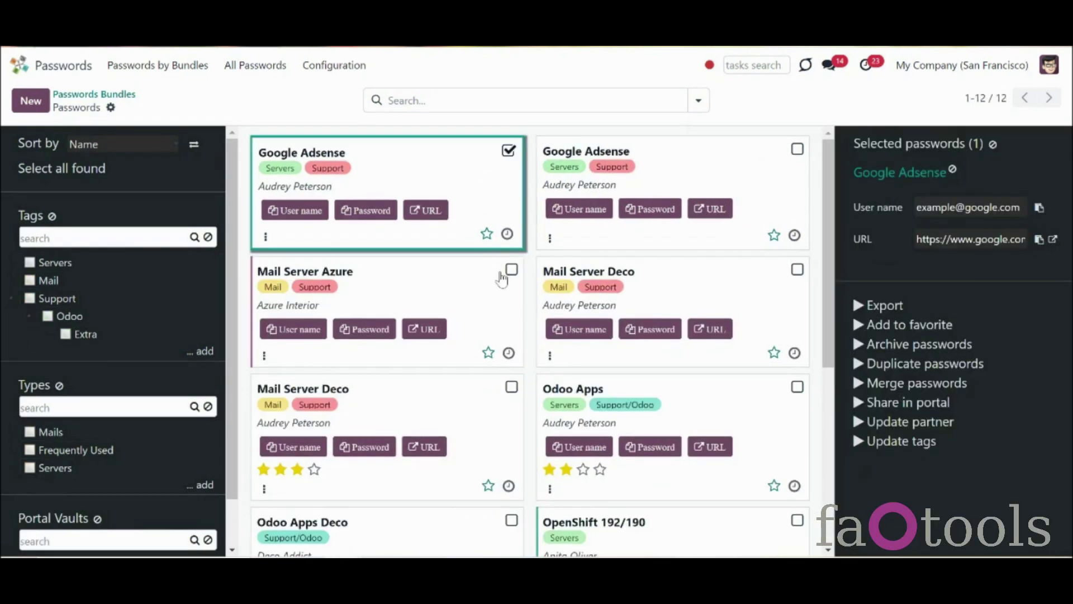
{"action": "left_click", "coordinate": [509, 270]}
{"action": "left_click_drag", "start_coordinate": [472, 206], "coordinate": [53, 286]}
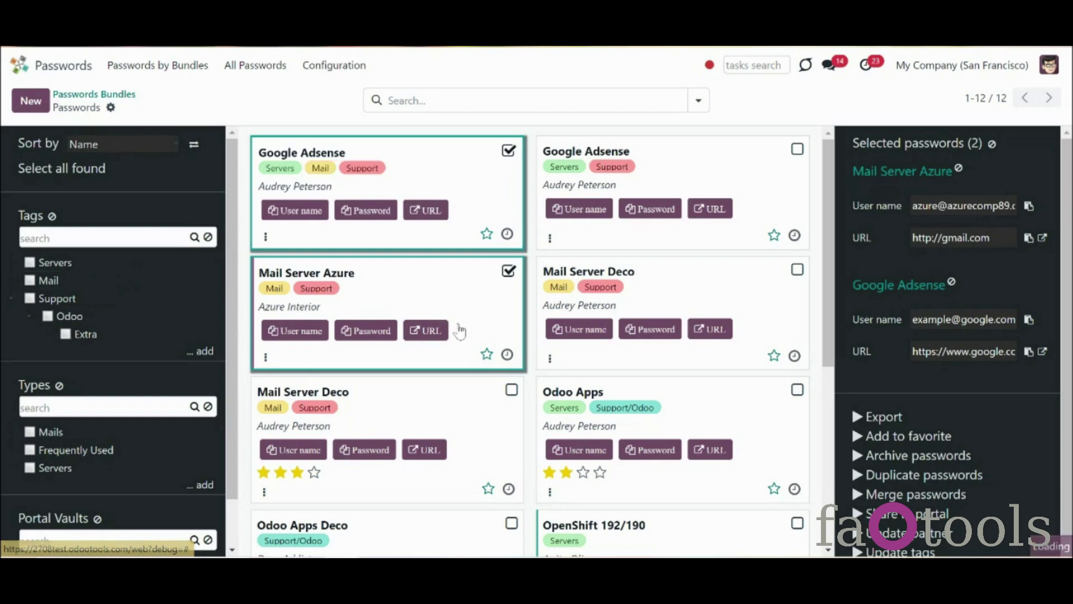
Set Azure Interior as partner of the selected passwords and go back to Passwords Bundles
{"action": "left_click", "coordinate": [922, 528]}
{"action": "left_click", "coordinate": [352, 290]}
{"action": "left_click", "coordinate": [330, 378]}
{"action": "left_click", "coordinate": [203, 366]}
{"action": "left_click", "coordinate": [133, 91]}
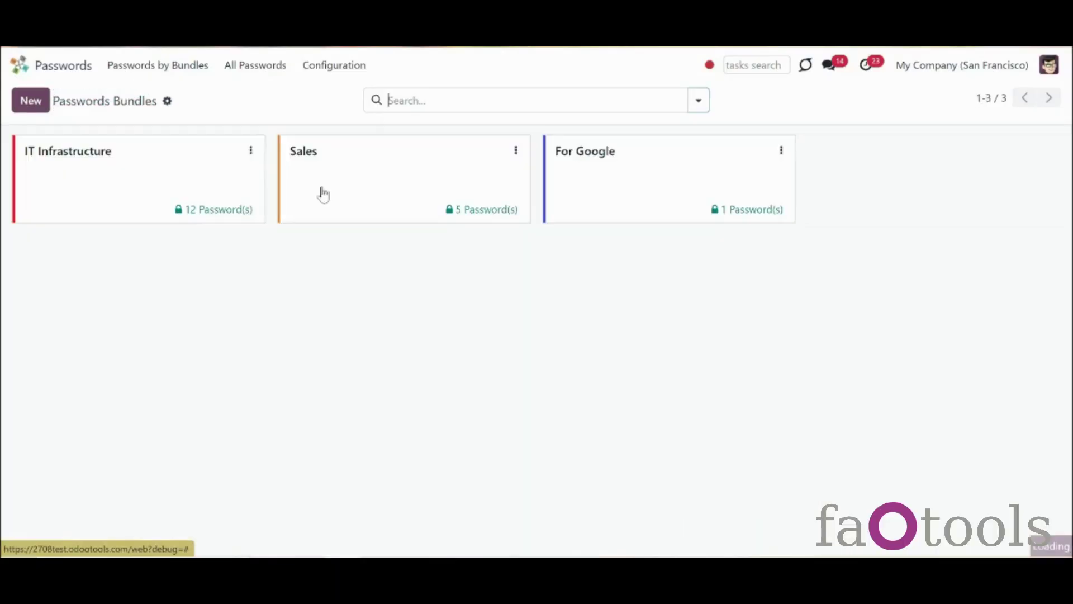
In IT Infrastructure, give a user Full rights and add a Sales / Administrator group line
{"action": "left_click", "coordinate": [274, 195]}
{"action": "left_click", "coordinate": [503, 361]}
{"action": "left_click", "coordinate": [503, 362]}
{"action": "left_click", "coordinate": [492, 393]}
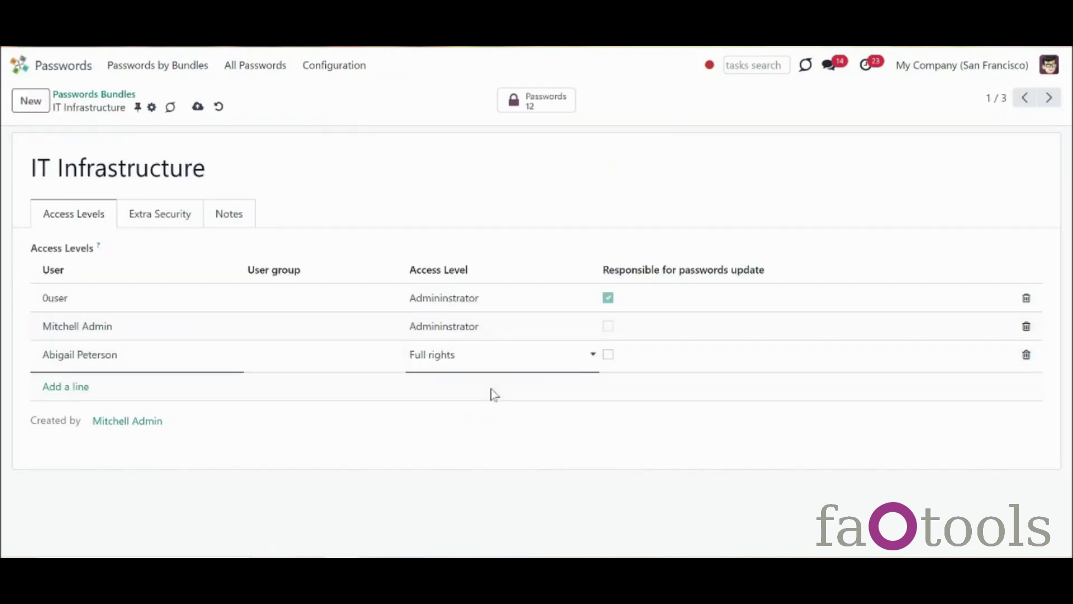
{"action": "left_click", "coordinate": [200, 384]}
{"action": "left_click", "coordinate": [314, 383]}
{"action": "left_click", "coordinate": [306, 298]}
Turn the extra bundle password on and off again in Extra Security, then save the bundle
{"action": "left_click", "coordinate": [159, 213]}
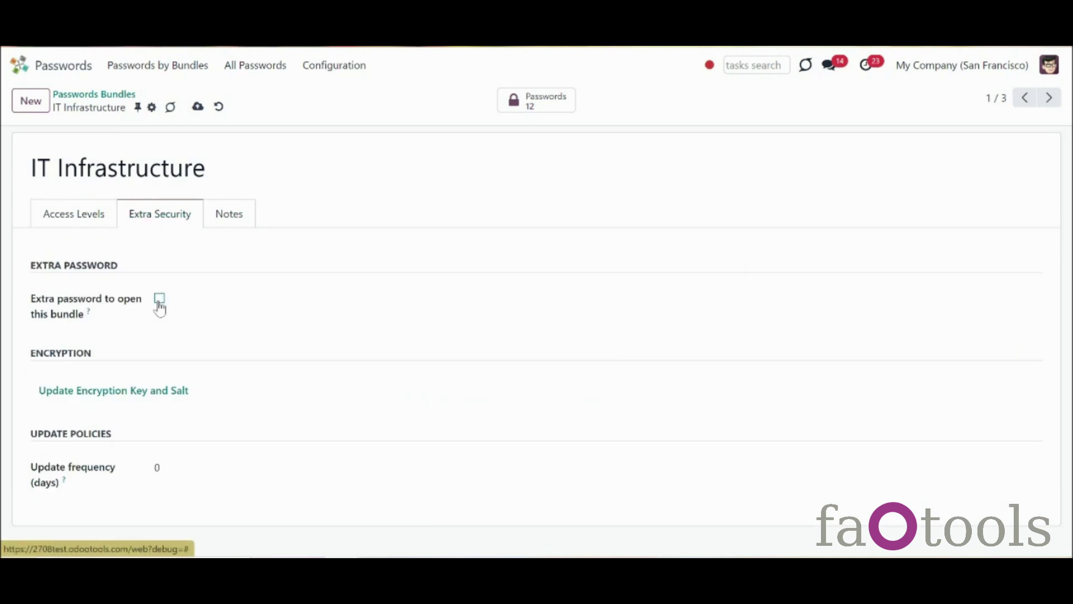
{"action": "left_click", "coordinate": [159, 298]}
{"action": "left_click", "coordinate": [199, 338]}
{"action": "left_click", "coordinate": [151, 390]}
{"action": "left_click", "coordinate": [160, 298]}
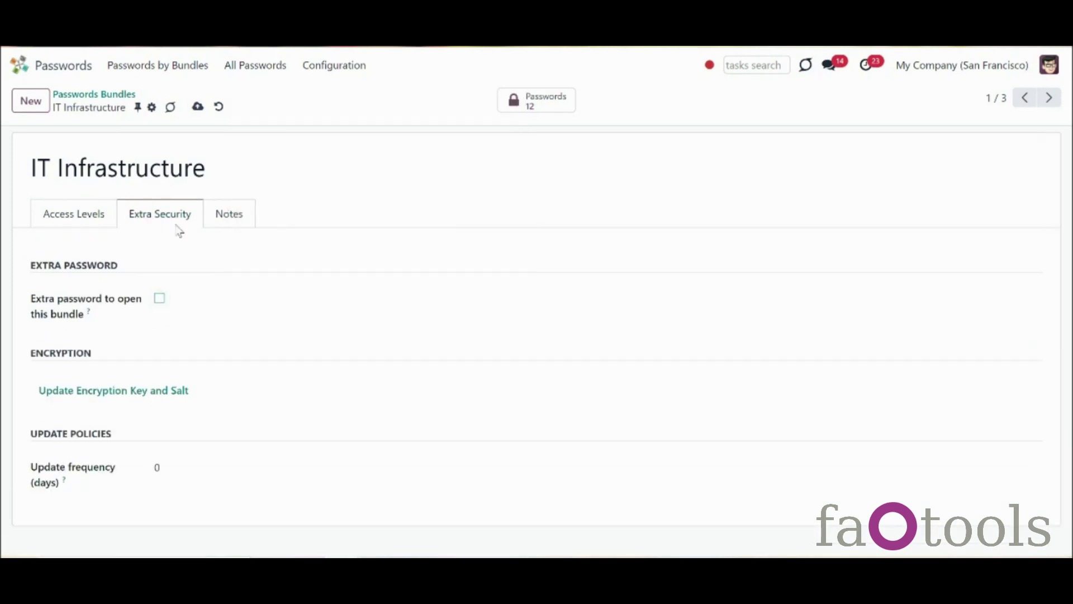
{"action": "left_click", "coordinate": [197, 106]}
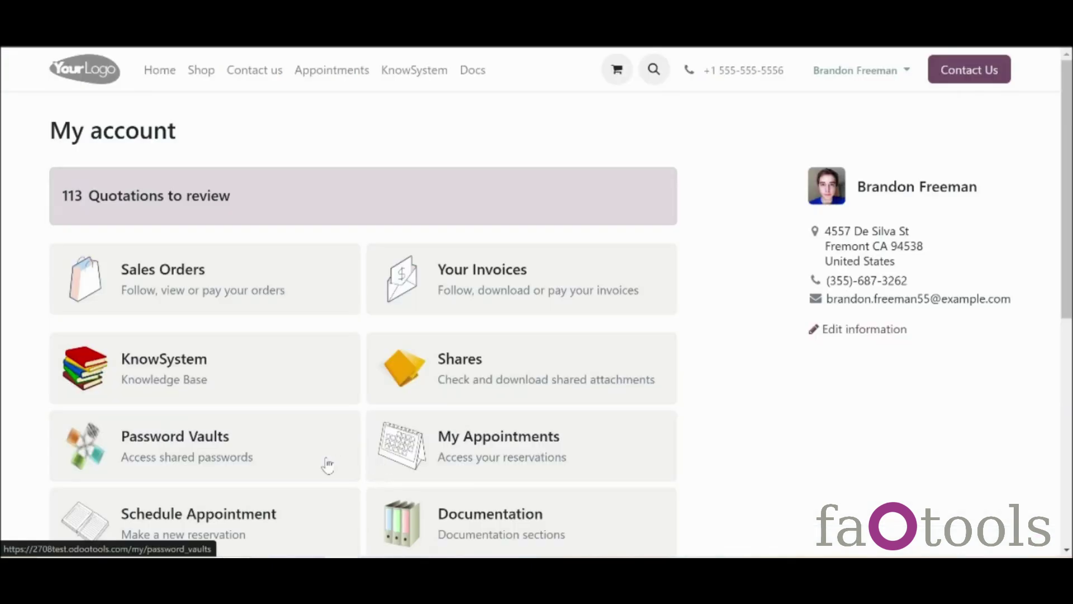
Open the Azure vault under Password Vaults and unlock it with the vault password
{"action": "left_click", "coordinate": [327, 464]}
{"action": "left_click", "coordinate": [123, 204]}
{"action": "left_click", "coordinate": [222, 175]}
{"action": "left_click", "coordinate": [413, 182]}
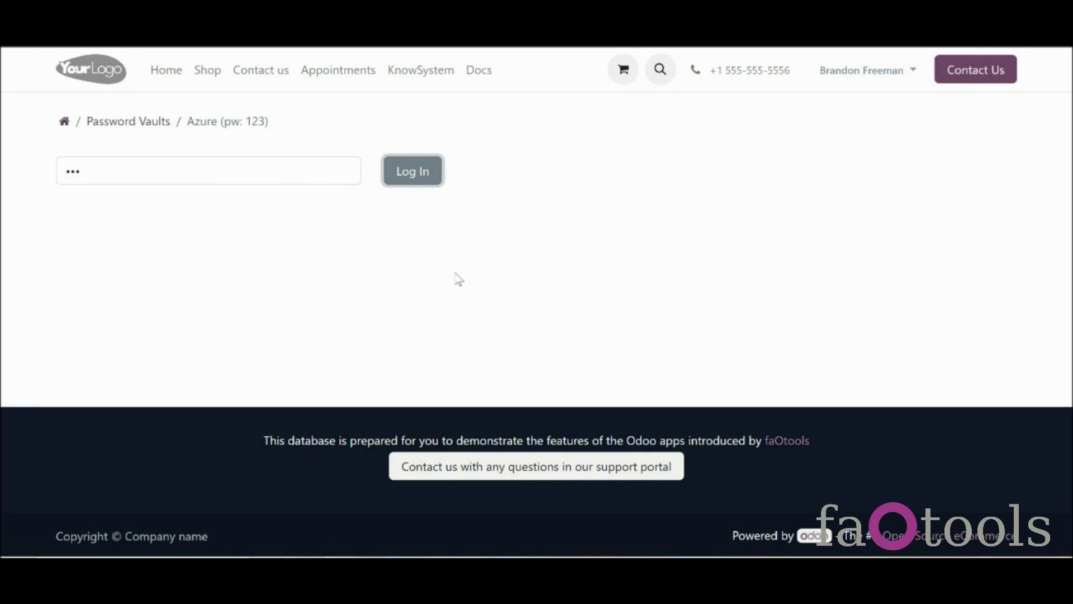
Reveal the vault's first stored password, then hide it again
{"action": "left_click", "coordinate": [462, 195]}
{"action": "left_click", "coordinate": [462, 195]}
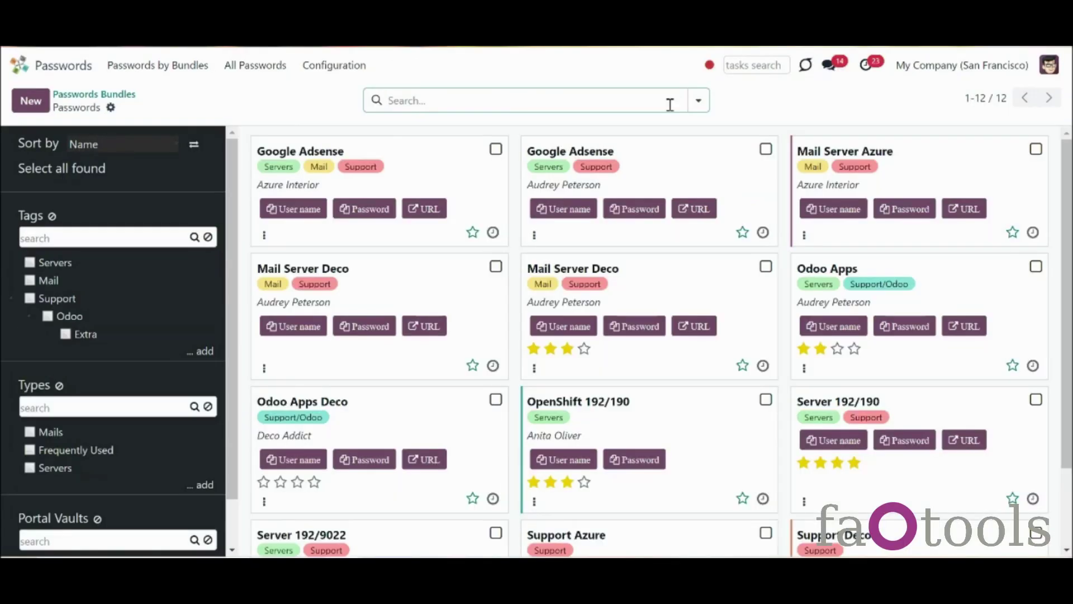
{"action": "left_click", "coordinate": [698, 101]}
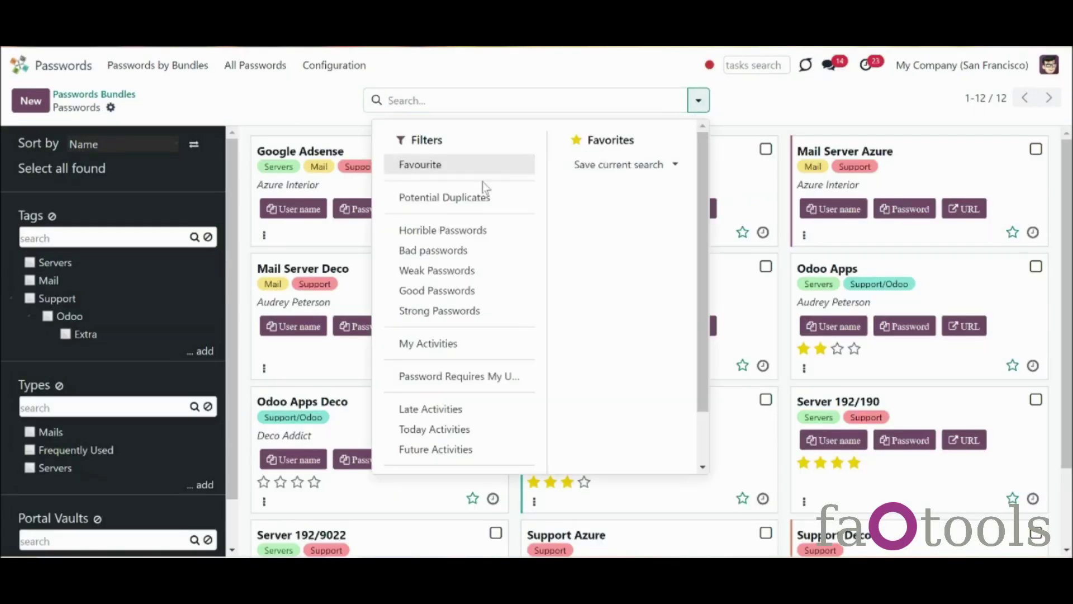
Apply the Potential Duplicates filter and open the Google Adsense password's details
{"action": "left_click", "coordinate": [448, 196]}
{"action": "left_click", "coordinate": [319, 196]}
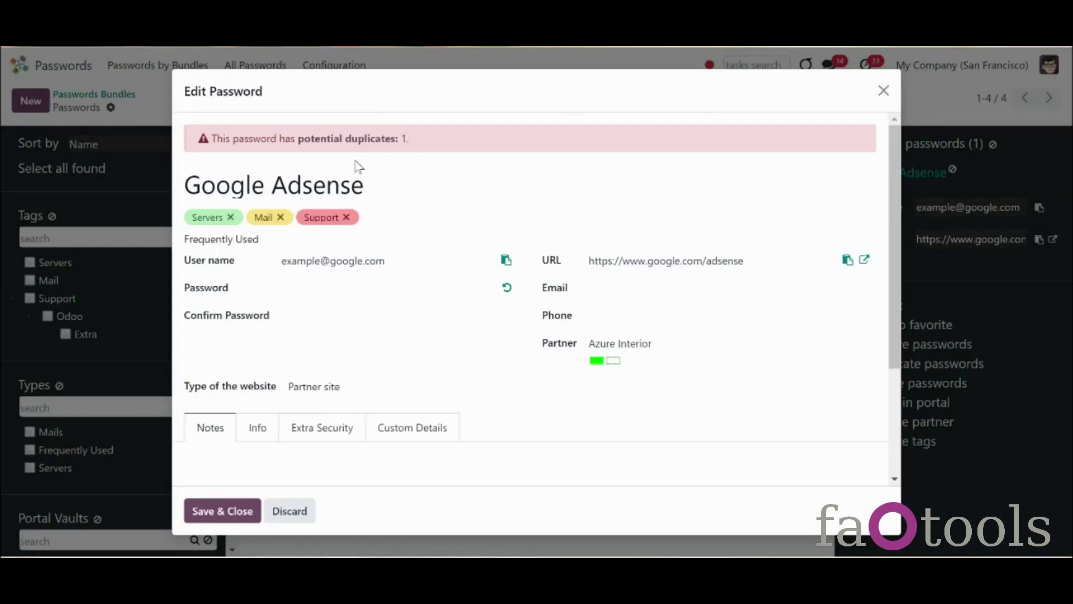
{"action": "left_click", "coordinate": [881, 89]}
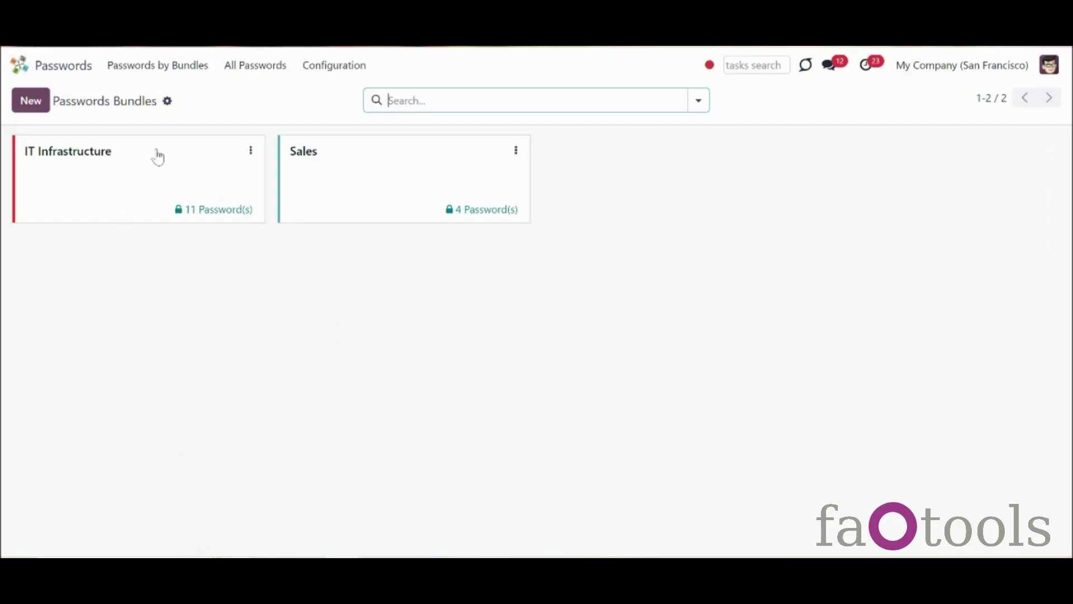
{"action": "left_click", "coordinate": [147, 193]}
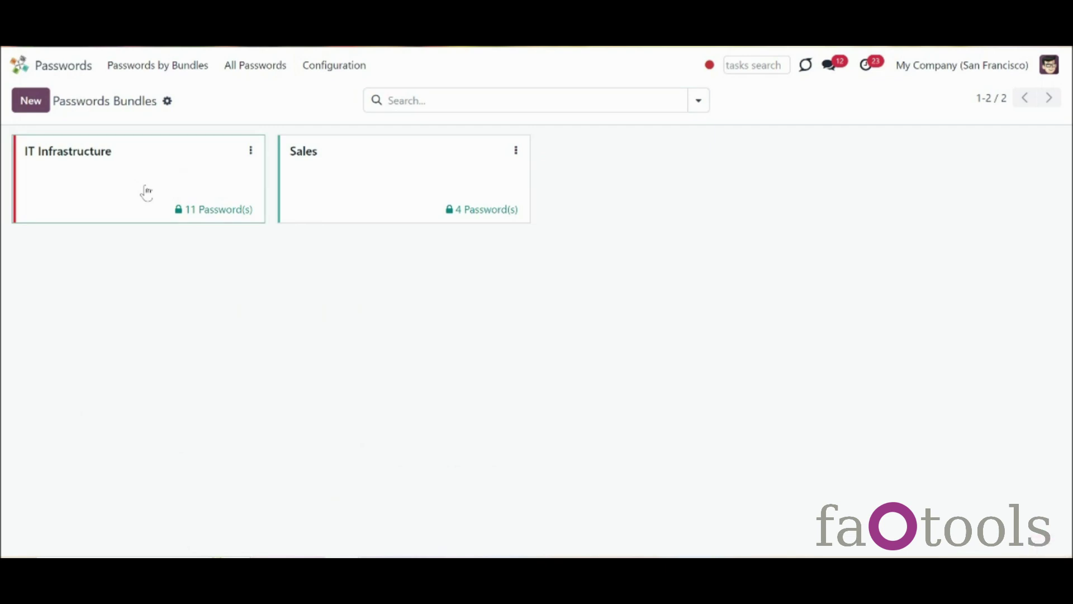
{"action": "left_click", "coordinate": [146, 193]}
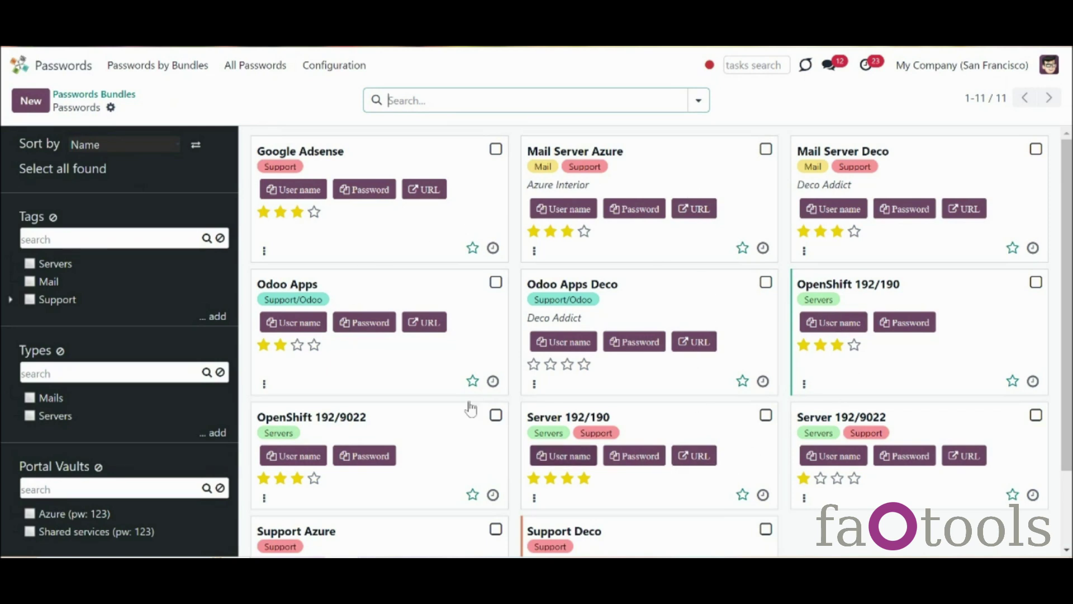
{"action": "left_click", "coordinate": [109, 100]}
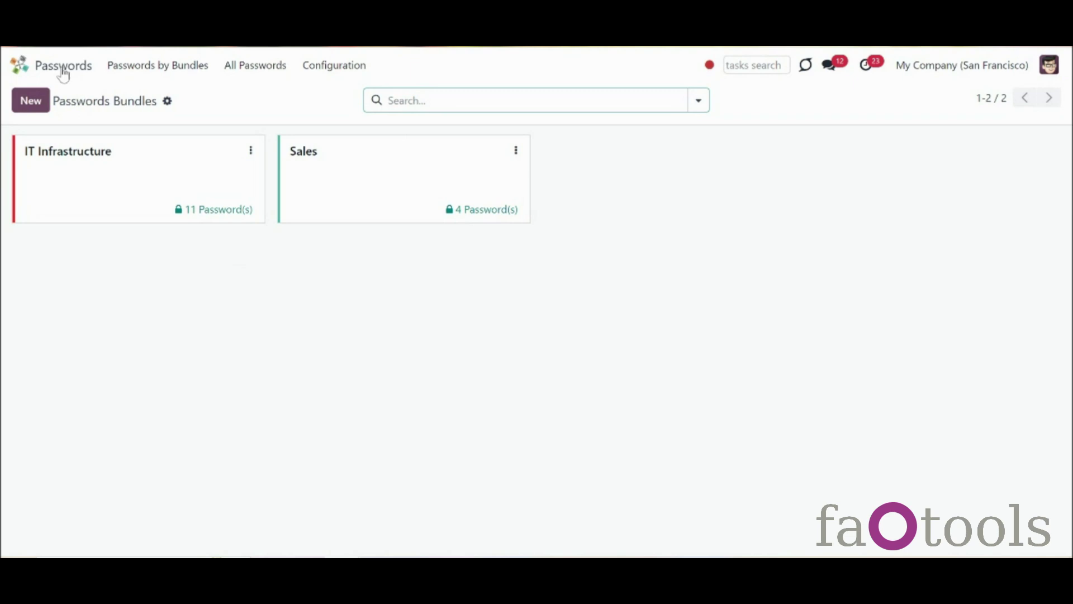
Create a bundle named 'For Google' and view its Extra Security, Notes and Access Levels tabs
{"action": "left_click", "coordinate": [48, 102]}
{"action": "type", "text": "For Google"}
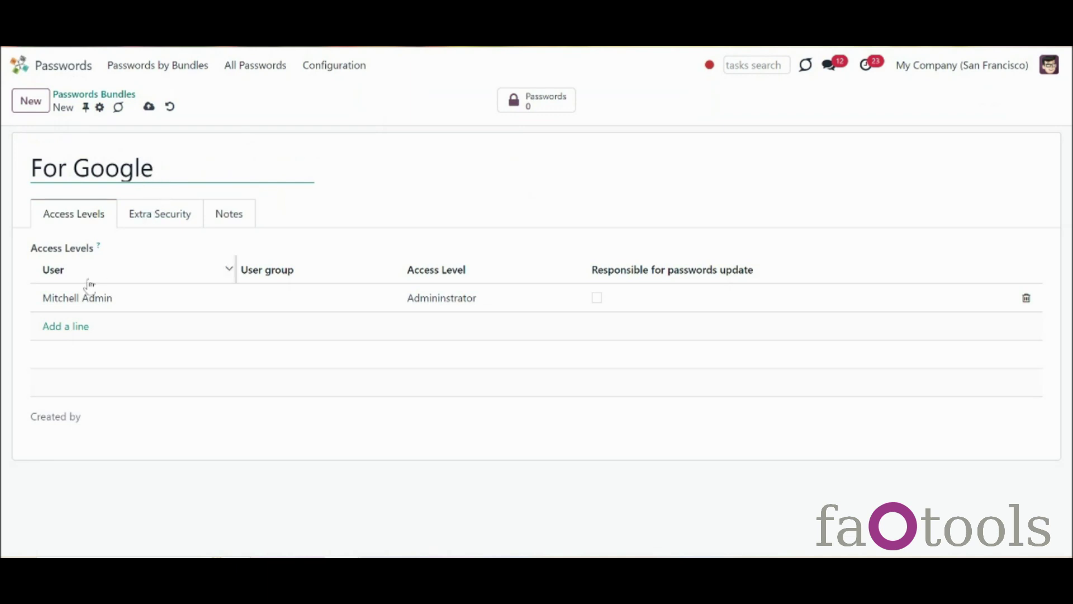
{"action": "left_click", "coordinate": [178, 218]}
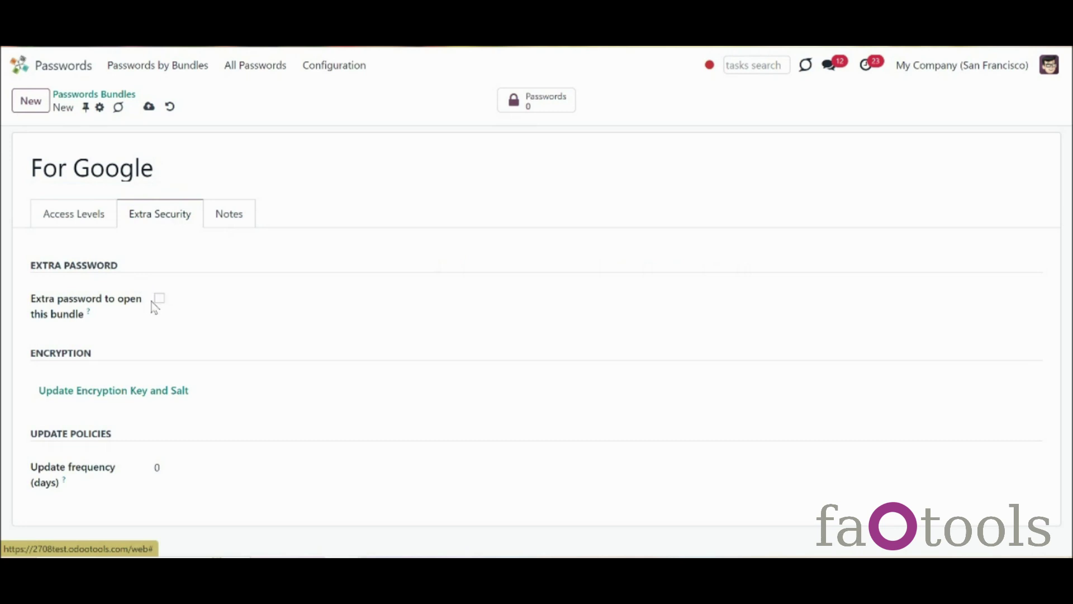
{"action": "left_click", "coordinate": [244, 218]}
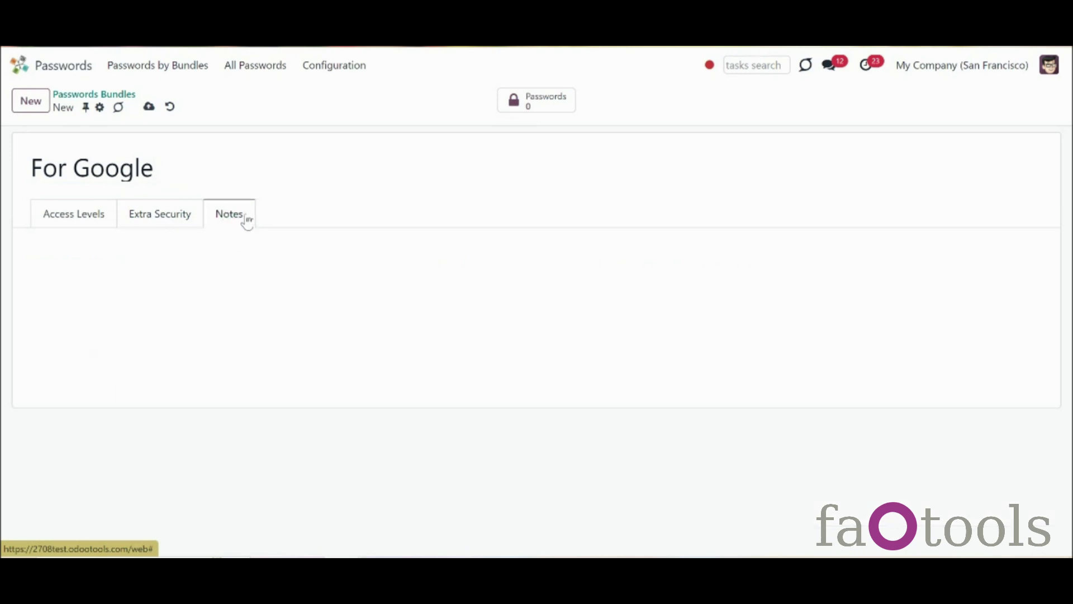
{"action": "left_click", "coordinate": [73, 221]}
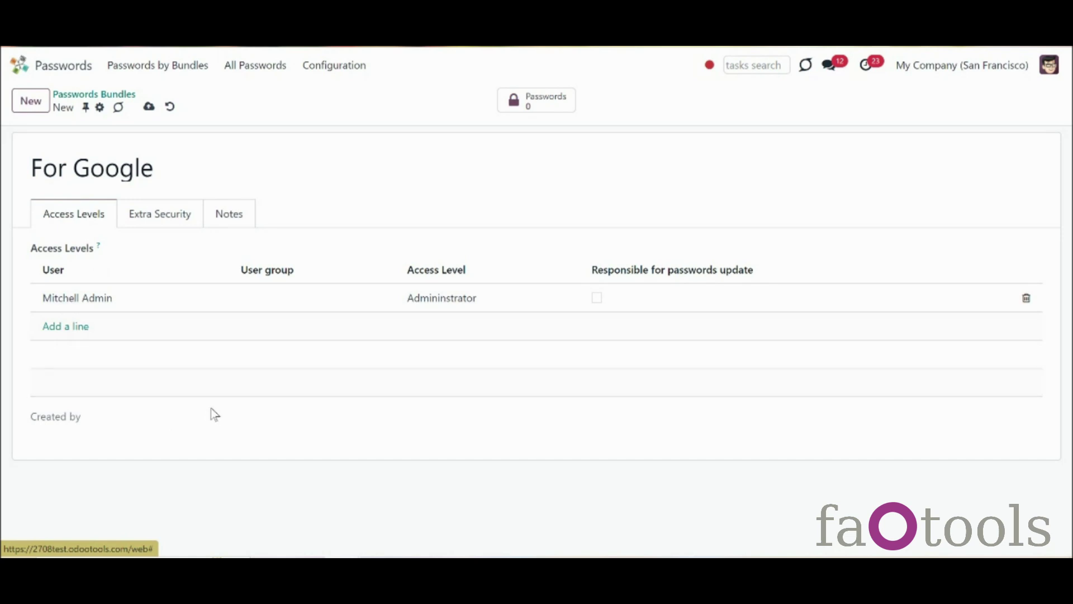
{"action": "left_click", "coordinate": [435, 300]}
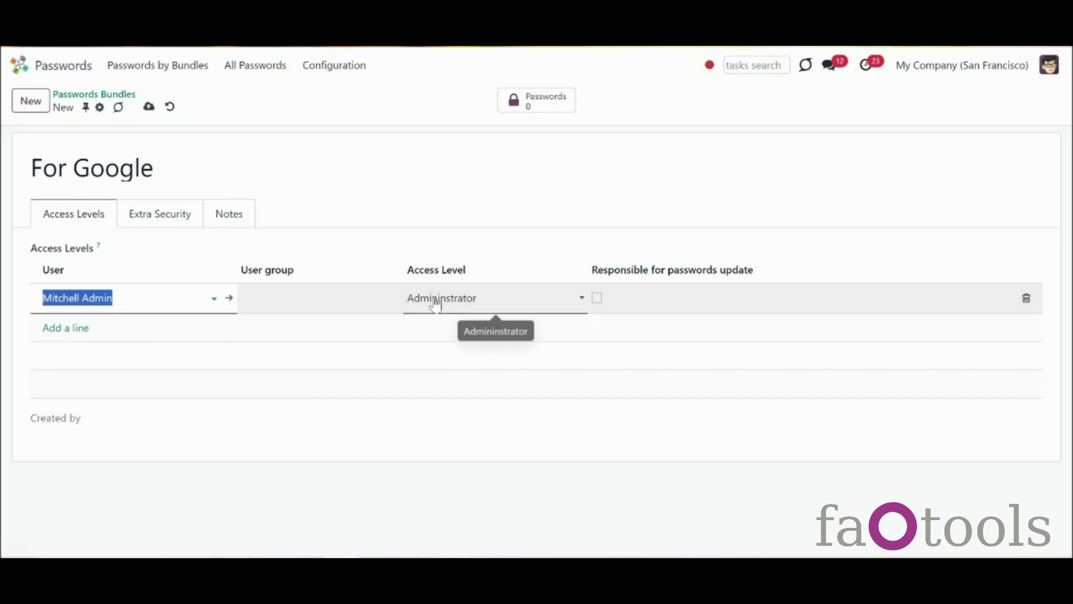
{"action": "left_click", "coordinate": [435, 300]}
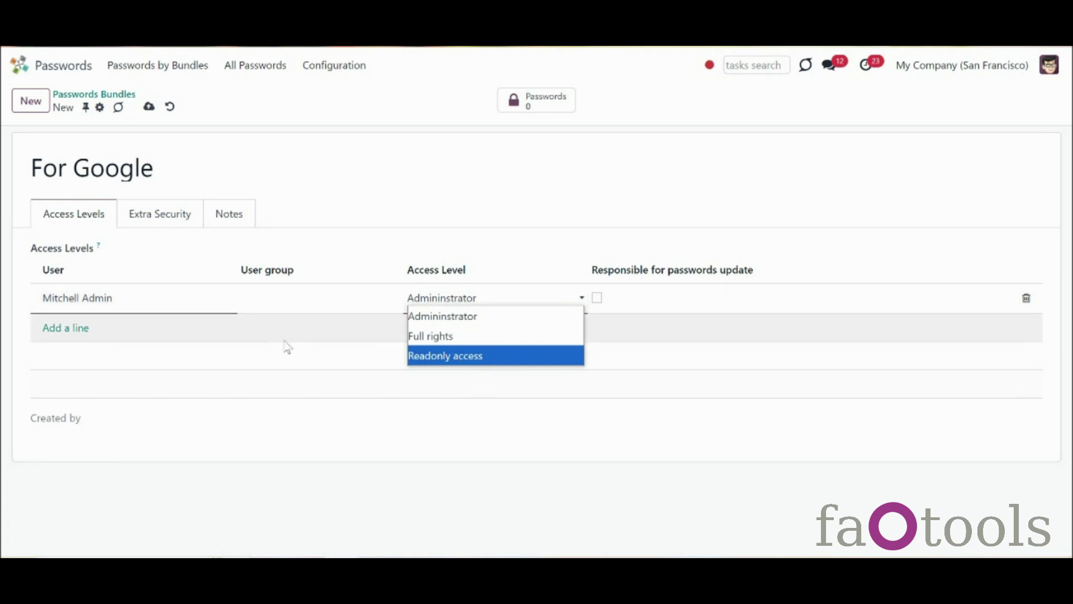
{"action": "left_click", "coordinate": [238, 429]}
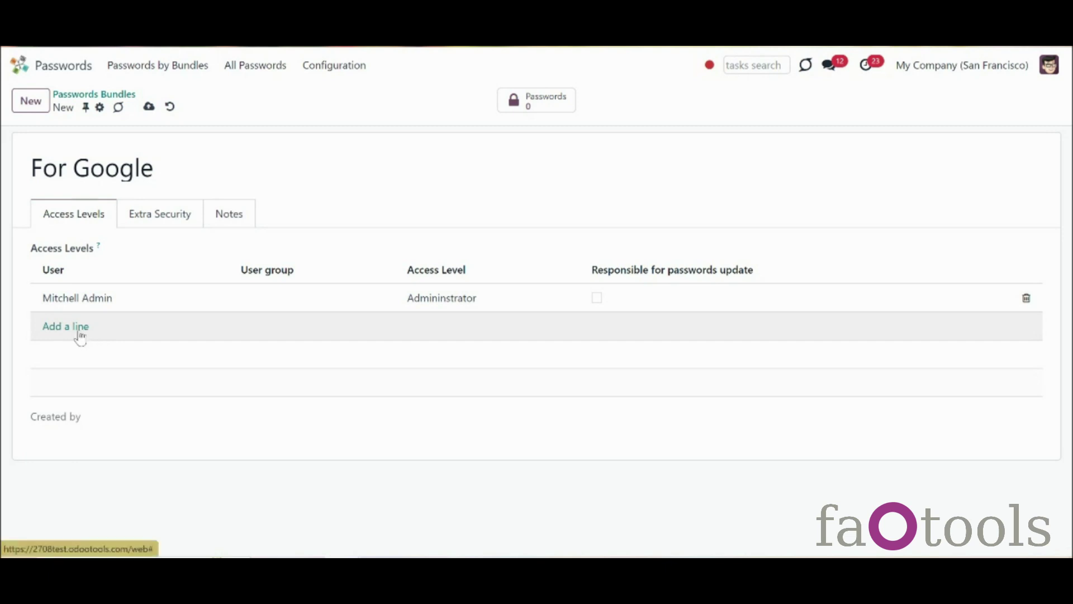
Add a user with Full rights who is responsible for updates, plus another user line
{"action": "left_click", "coordinate": [79, 330]}
{"action": "left_click", "coordinate": [107, 387]}
{"action": "left_click", "coordinate": [441, 327]}
{"action": "left_click", "coordinate": [444, 362]}
{"action": "left_click", "coordinate": [597, 326]}
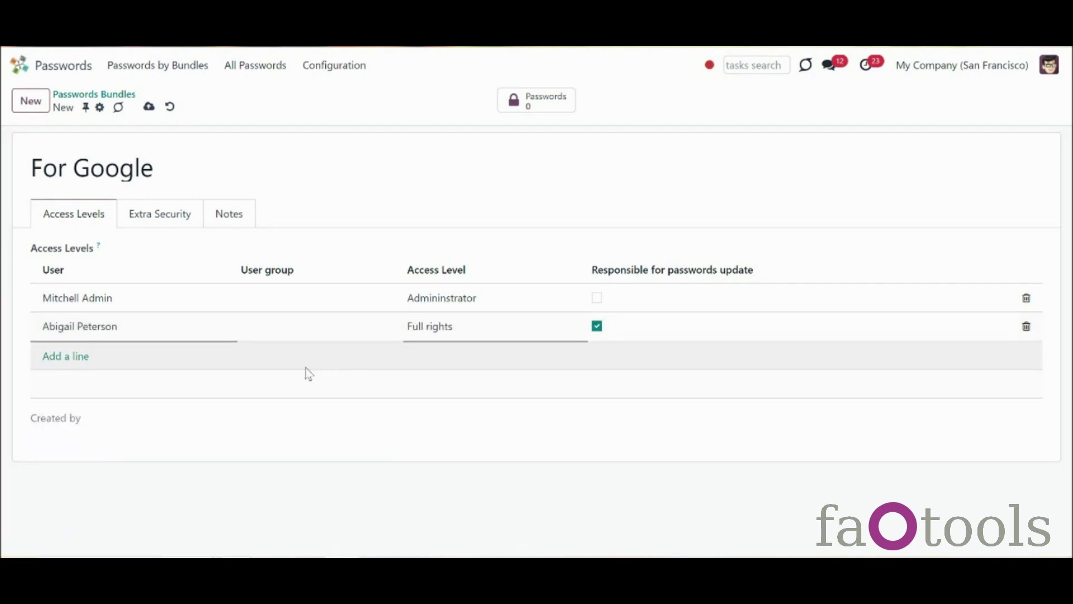
{"action": "left_click", "coordinate": [70, 357]}
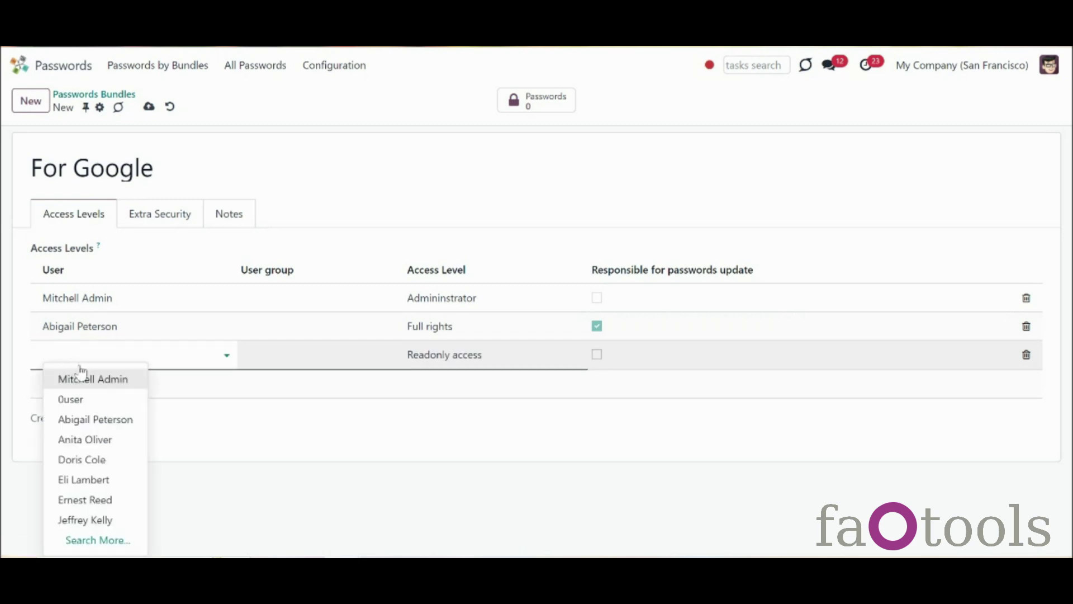
{"action": "left_click", "coordinate": [127, 439]}
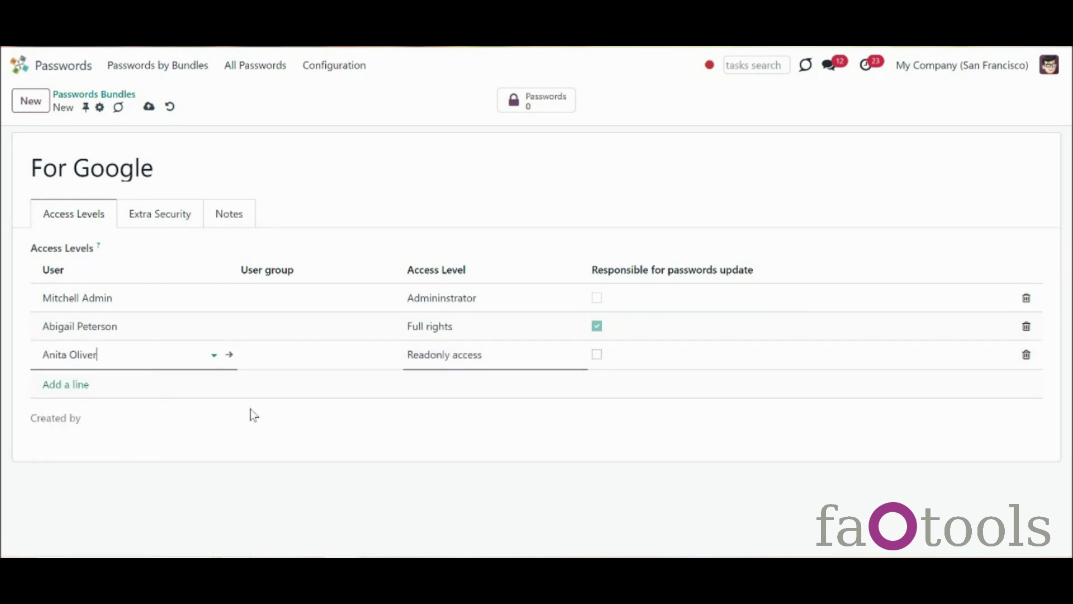
Add an access line for the Sales / User: All Documents group
{"action": "left_click", "coordinate": [65, 384]}
{"action": "left_click", "coordinate": [279, 385]}
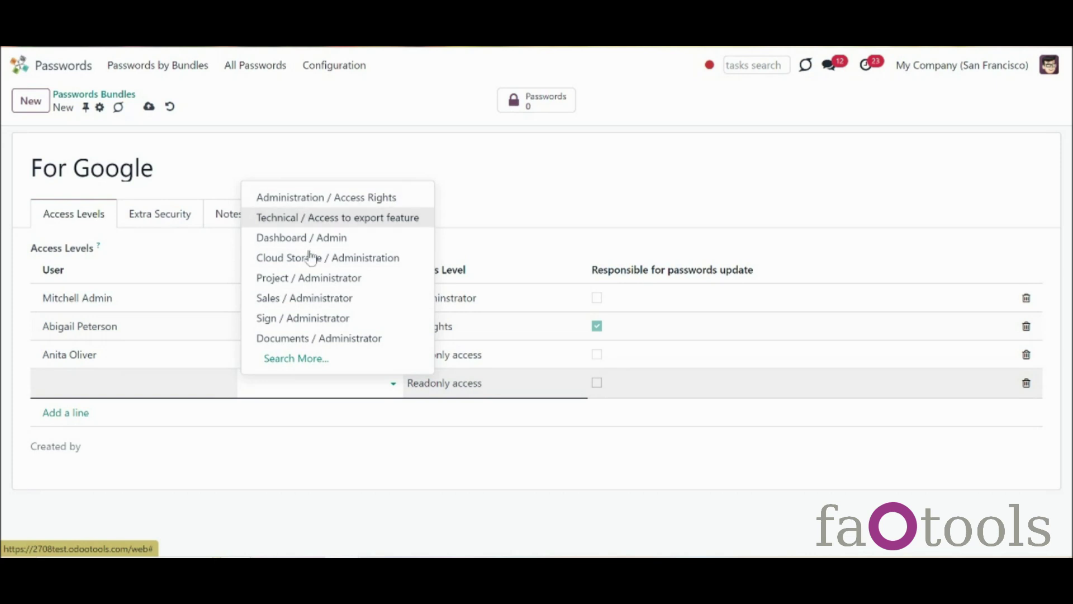
{"action": "type", "text": "sales"}
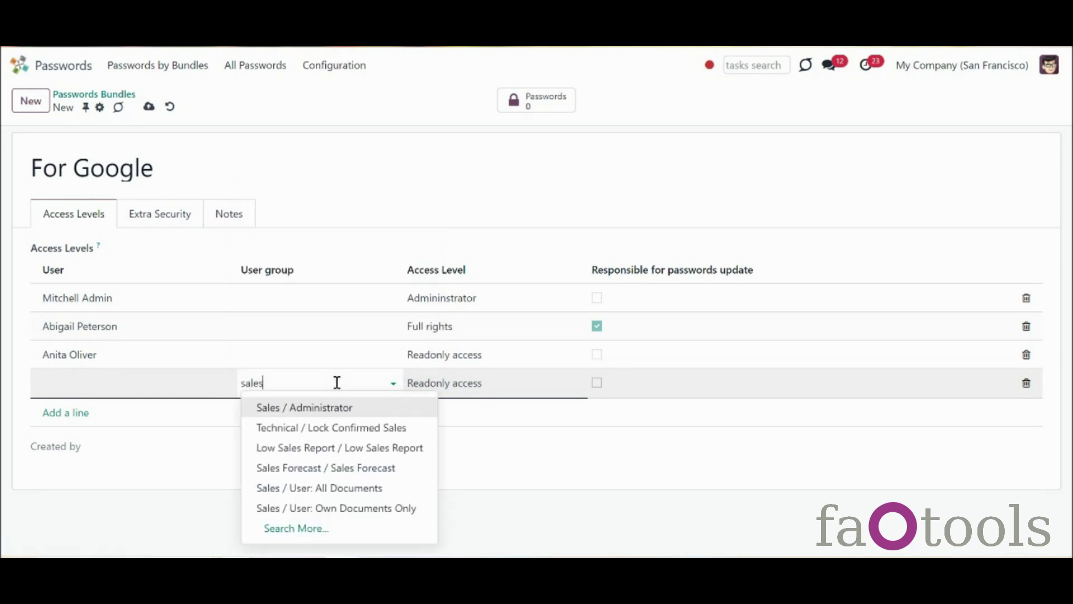
{"action": "left_click", "coordinate": [363, 488]}
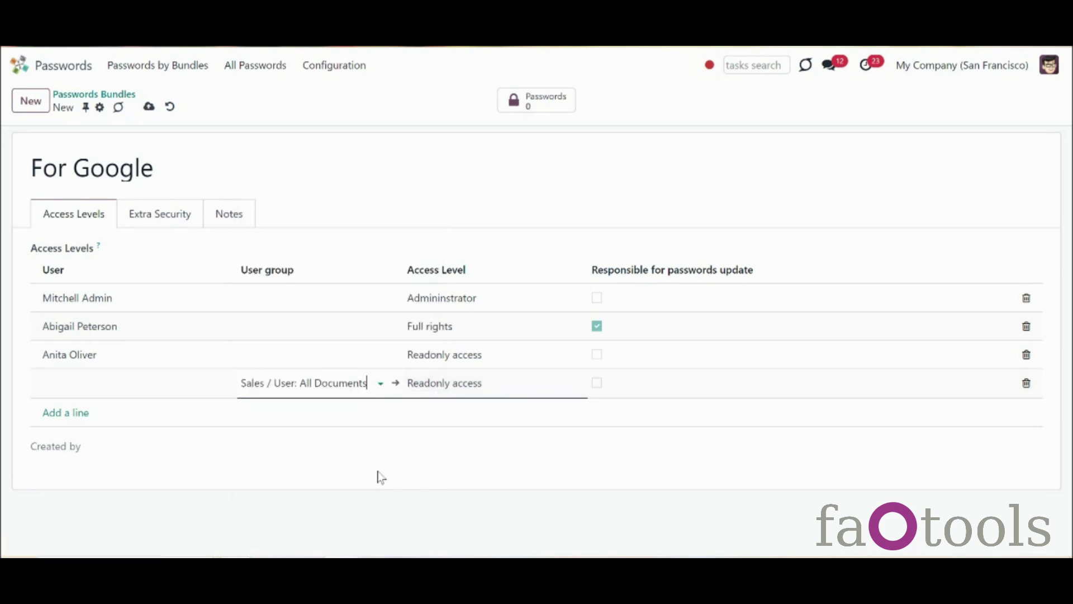
{"action": "left_click", "coordinate": [467, 450]}
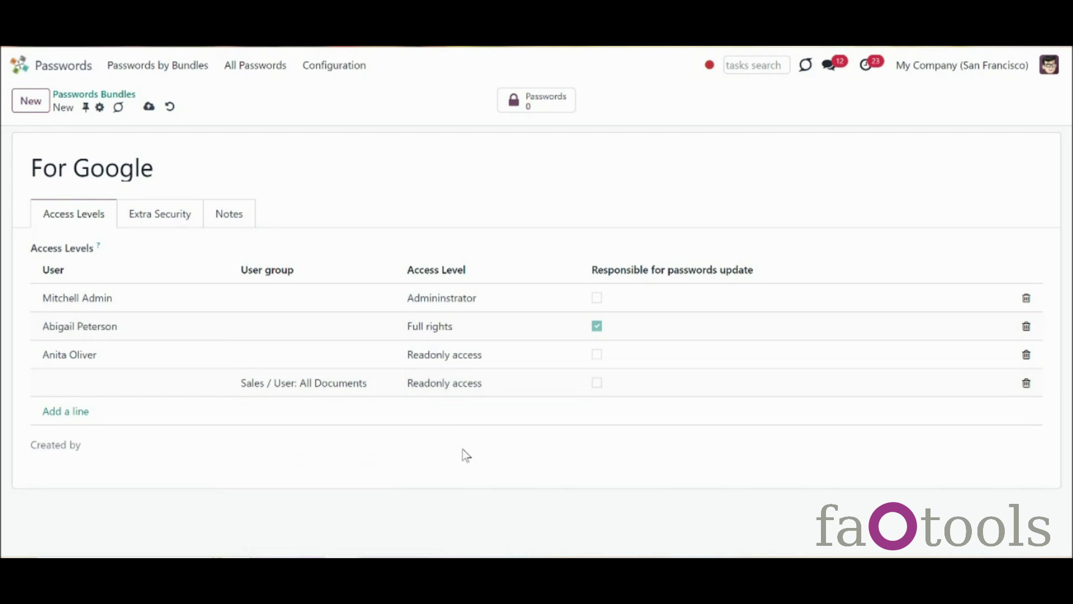
Add the Project / Administrator group with Full rights
{"action": "left_click", "coordinate": [79, 414]}
{"action": "left_click", "coordinate": [249, 414]}
{"action": "type", "text": "pr"}
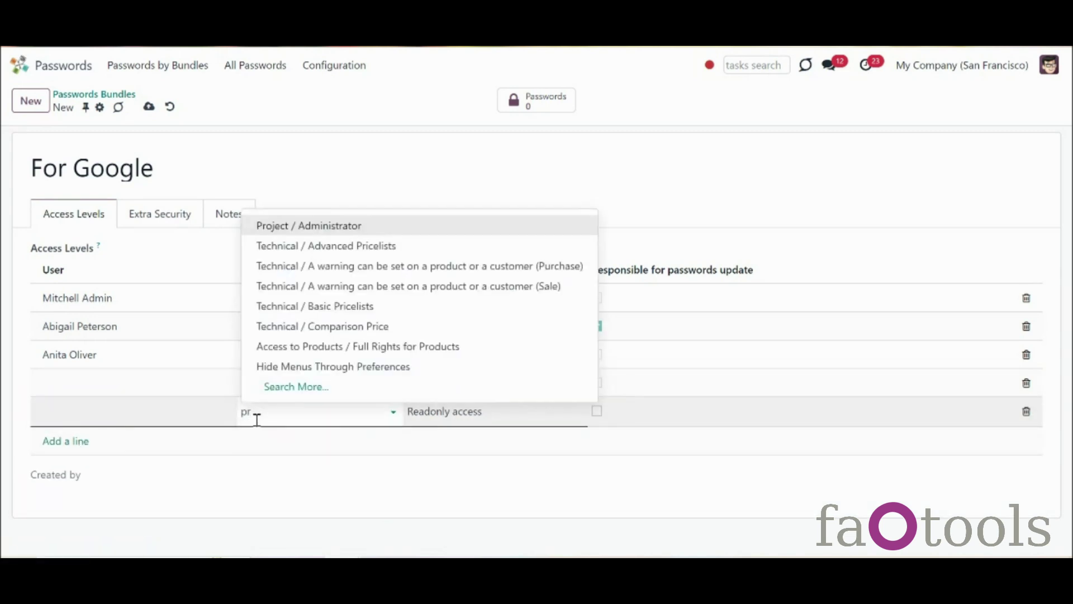
{"action": "left_click", "coordinate": [294, 226]}
{"action": "left_click", "coordinate": [455, 412]}
{"action": "left_click", "coordinate": [456, 448]}
{"action": "left_click", "coordinate": [453, 475]}
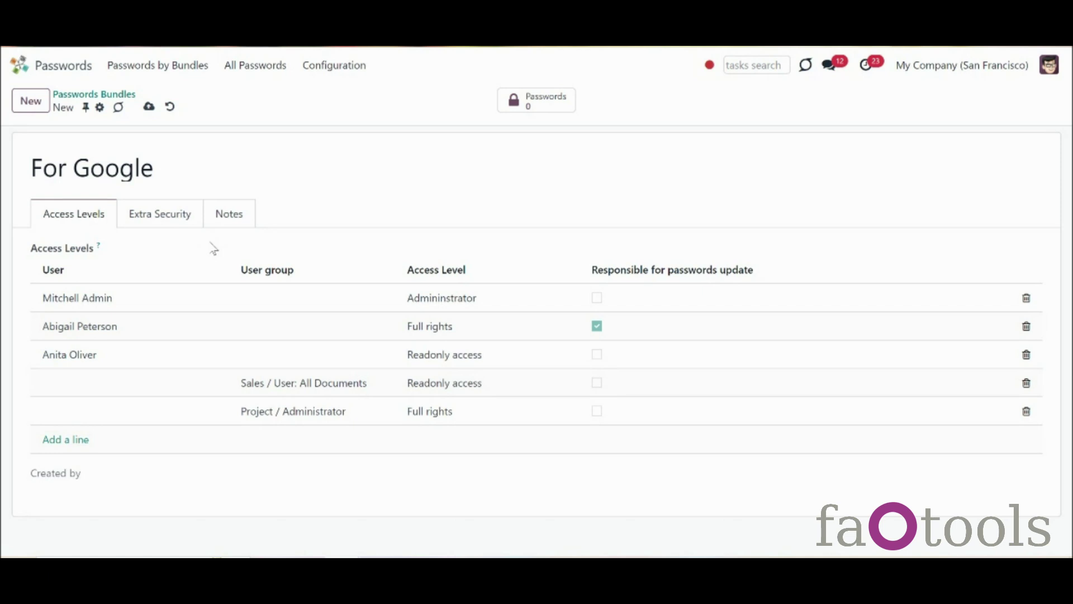
{"action": "left_click", "coordinate": [183, 224]}
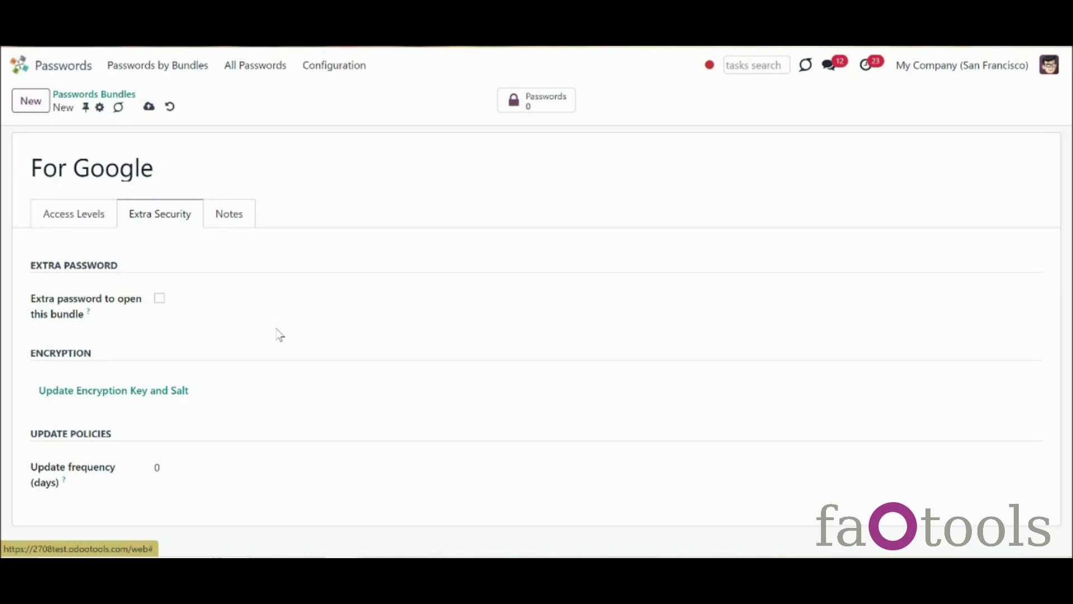
Require an extra password to open the bundle, entering and confirming the bundle password
{"action": "left_click", "coordinate": [159, 299]}
{"action": "left_click", "coordinate": [164, 335]}
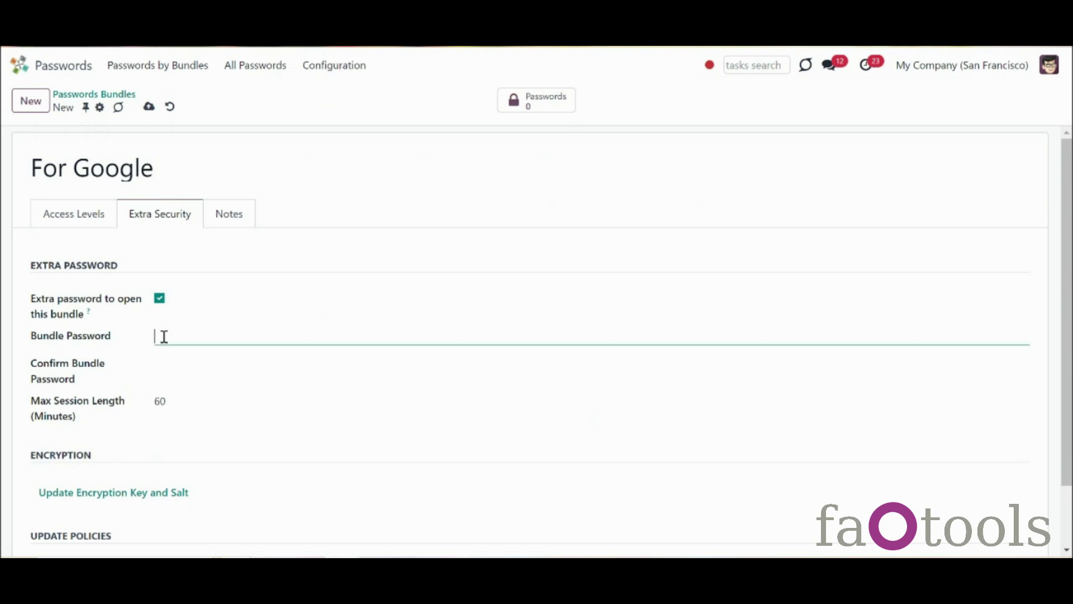
{"action": "left_click", "coordinate": [184, 364]}
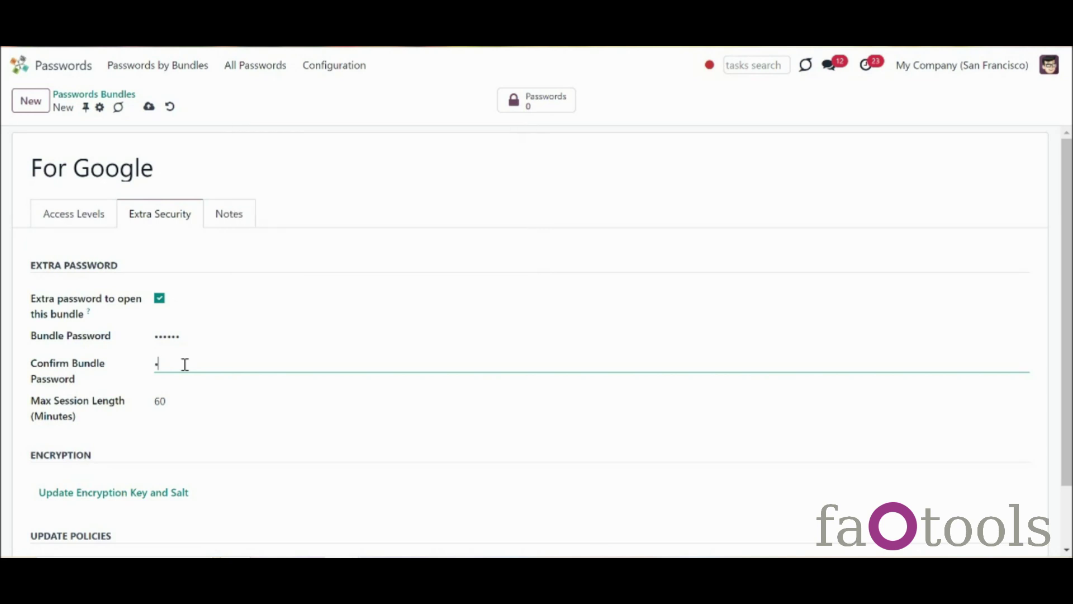
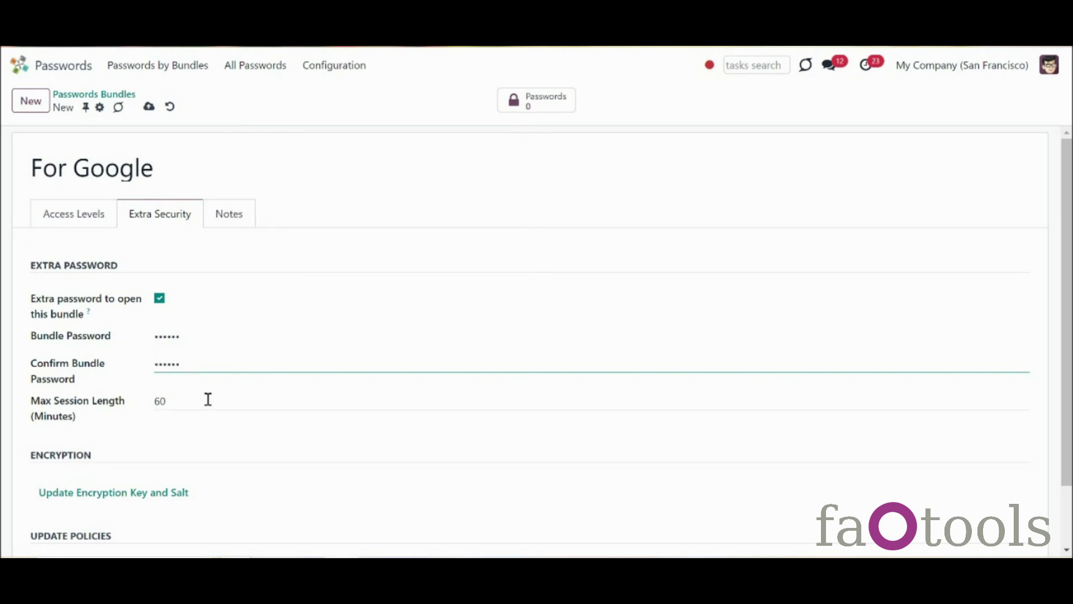
Set the Max Session Length to 5 minutes
{"action": "left_click", "coordinate": [209, 402]}
{"action": "left_click", "coordinate": [244, 425]}
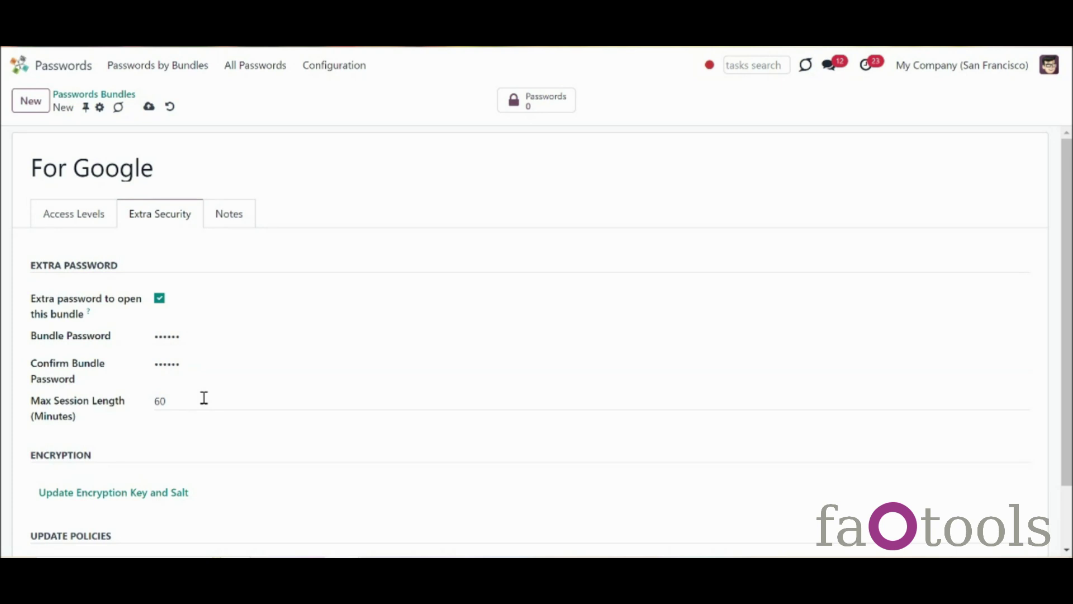
{"action": "left_click_drag", "start_coordinate": [203, 401], "coordinate": [137, 400]}
{"action": "type", "text": "5"}
{"action": "left_click", "coordinate": [264, 430]}
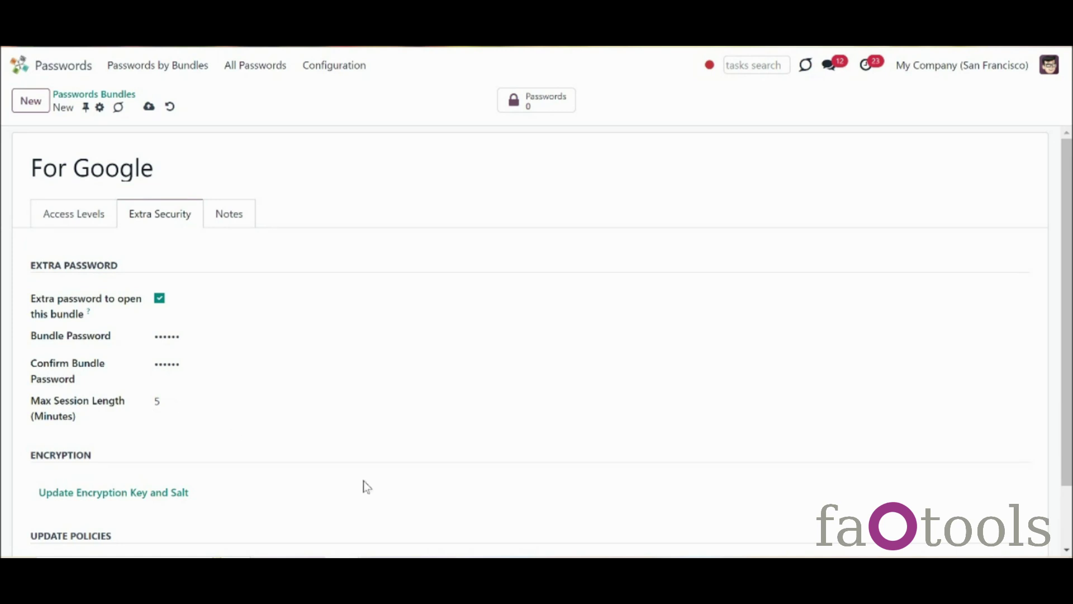
Replace the Max Session Length value with 3 minutes
{"action": "scroll", "coordinate": [687, 460], "scroll_direction": "down", "scroll_amount": 1}
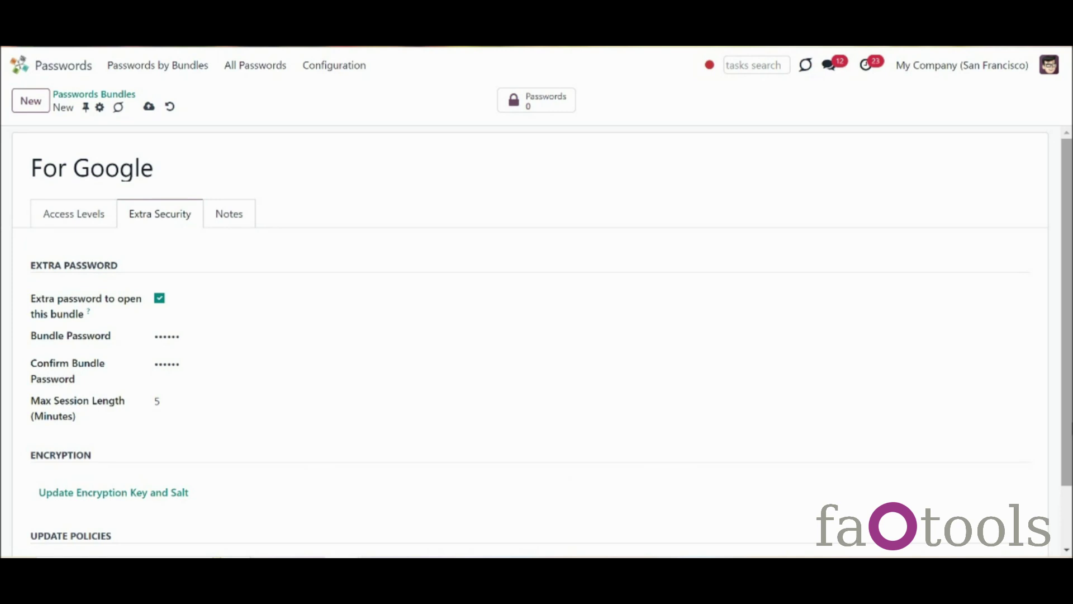
{"action": "scroll", "coordinate": [536, 341], "scroll_direction": "down", "scroll_amount": 1}
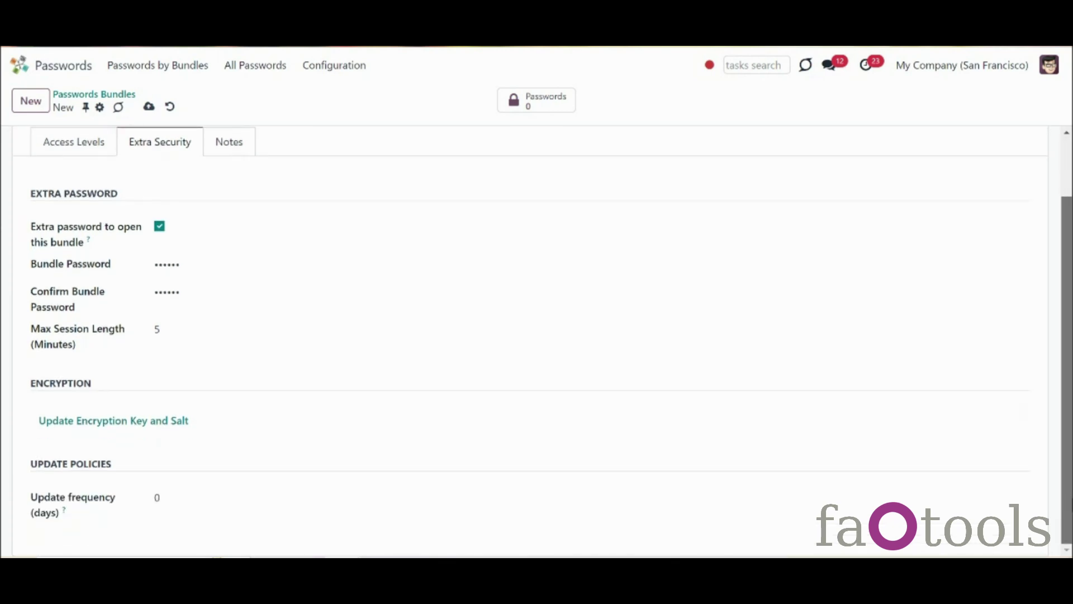
{"action": "left_click_drag", "start_coordinate": [213, 331], "coordinate": [167, 334]}
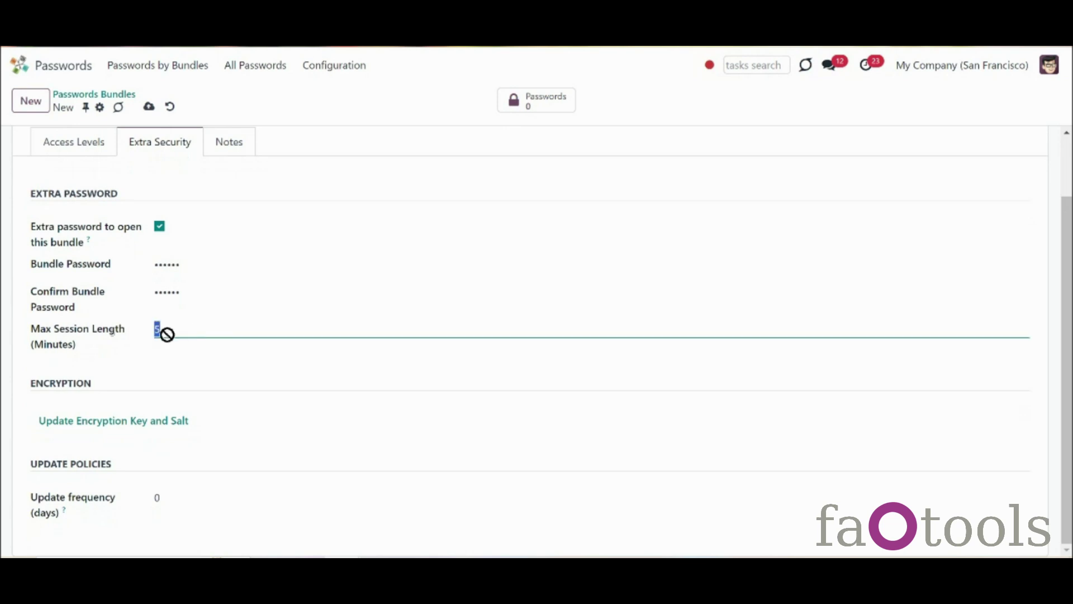
{"action": "type", "text": "3"}
{"action": "left_click", "coordinate": [182, 370]}
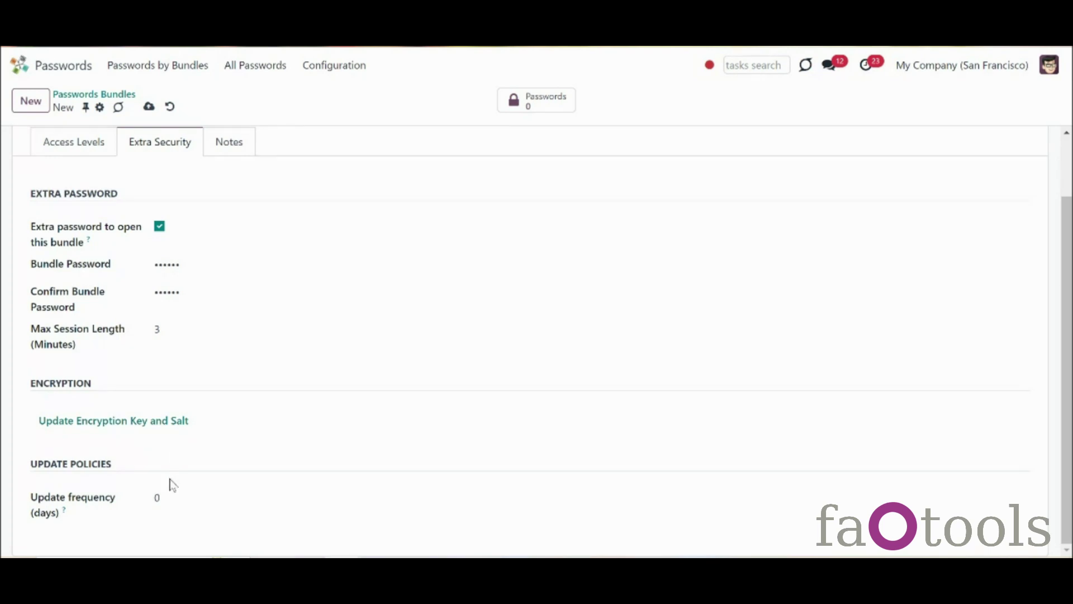
Enter 30 in the bundle's Update frequency (days) field
{"action": "left_click", "coordinate": [173, 502]}
{"action": "type", "text": "30"}
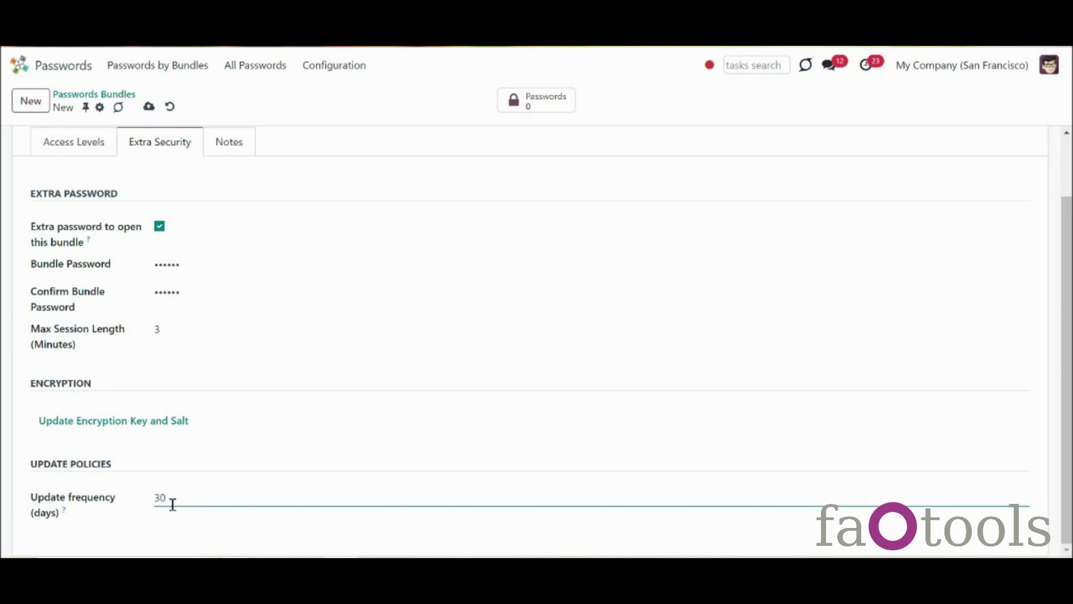
{"action": "left_click", "coordinate": [221, 527]}
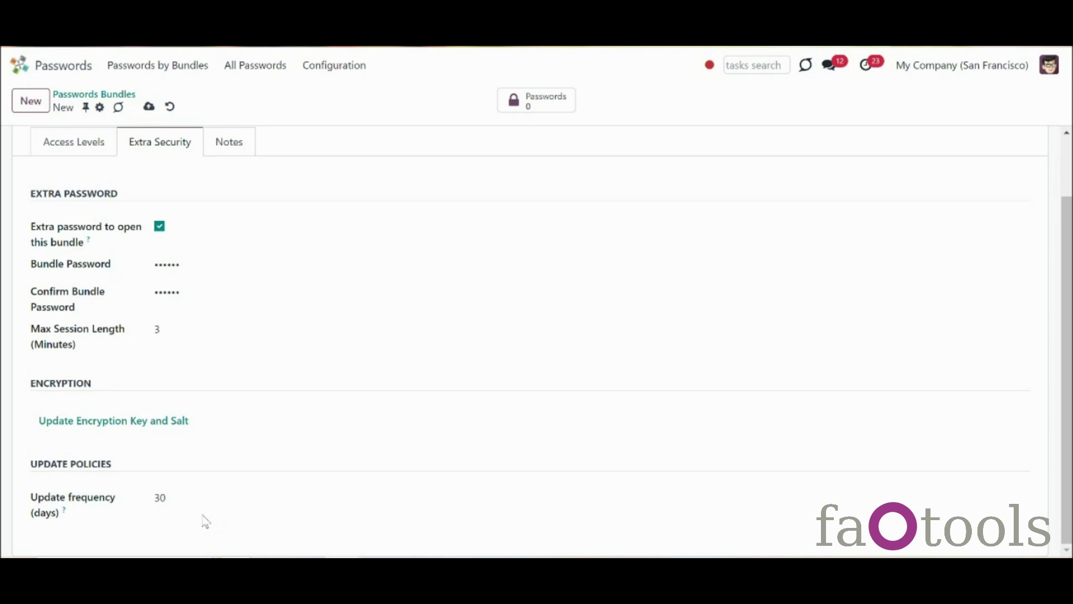
{"action": "left_click", "coordinate": [81, 147]}
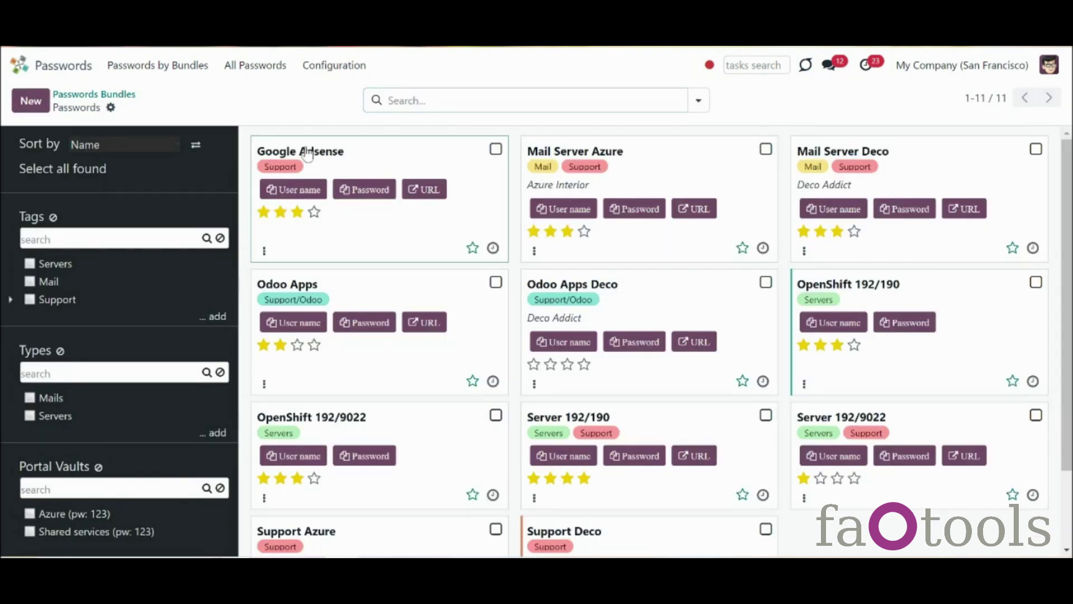
Tick No Update Required on Google Adsense's Info tab and Save & Close
{"action": "left_click", "coordinate": [509, 150]}
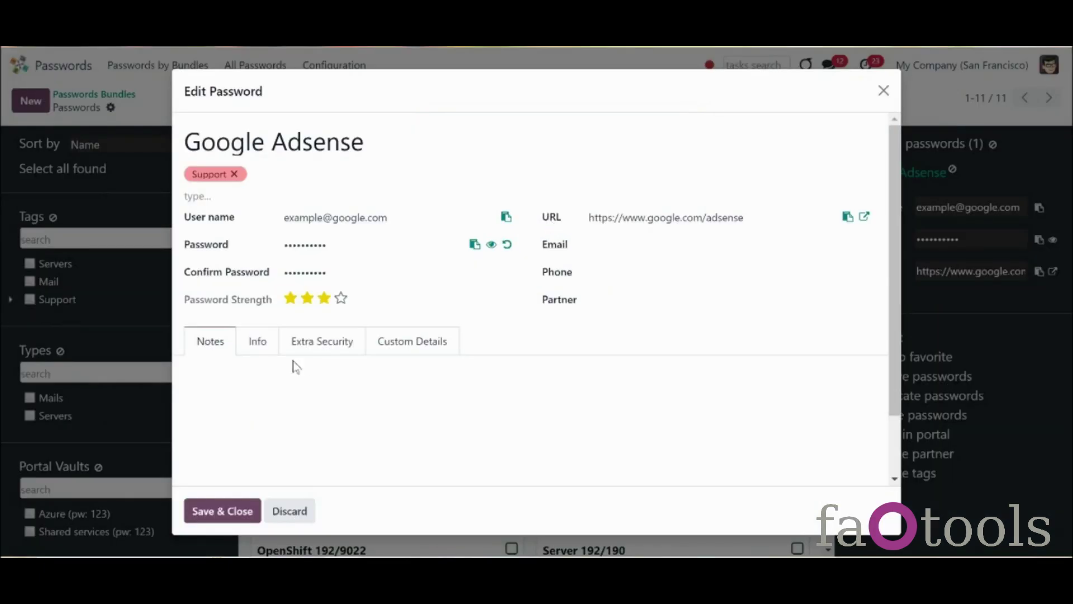
{"action": "left_click", "coordinate": [268, 349]}
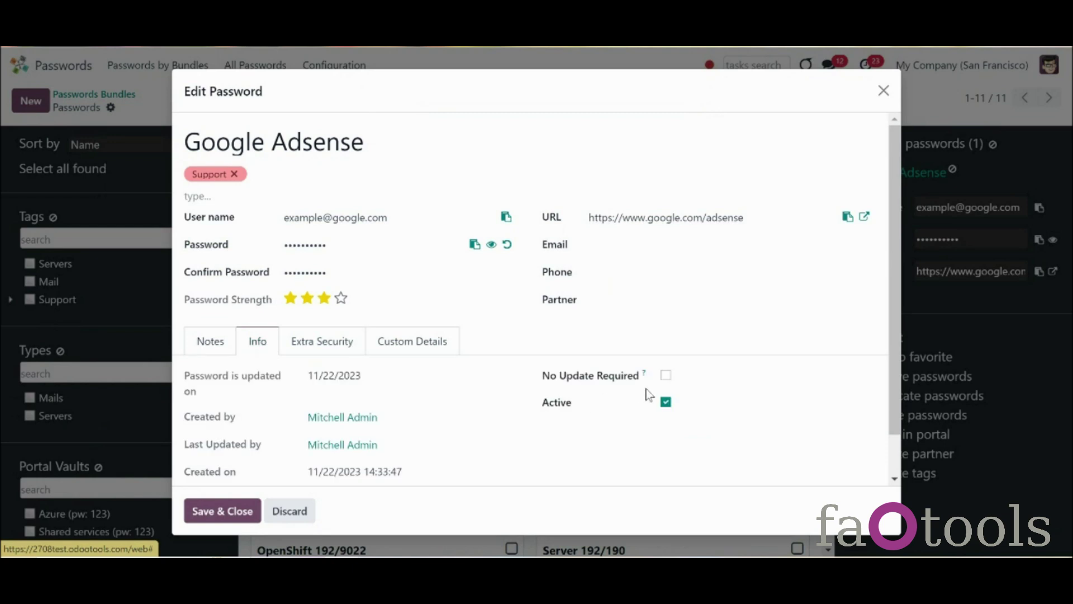
{"action": "left_click", "coordinate": [666, 377]}
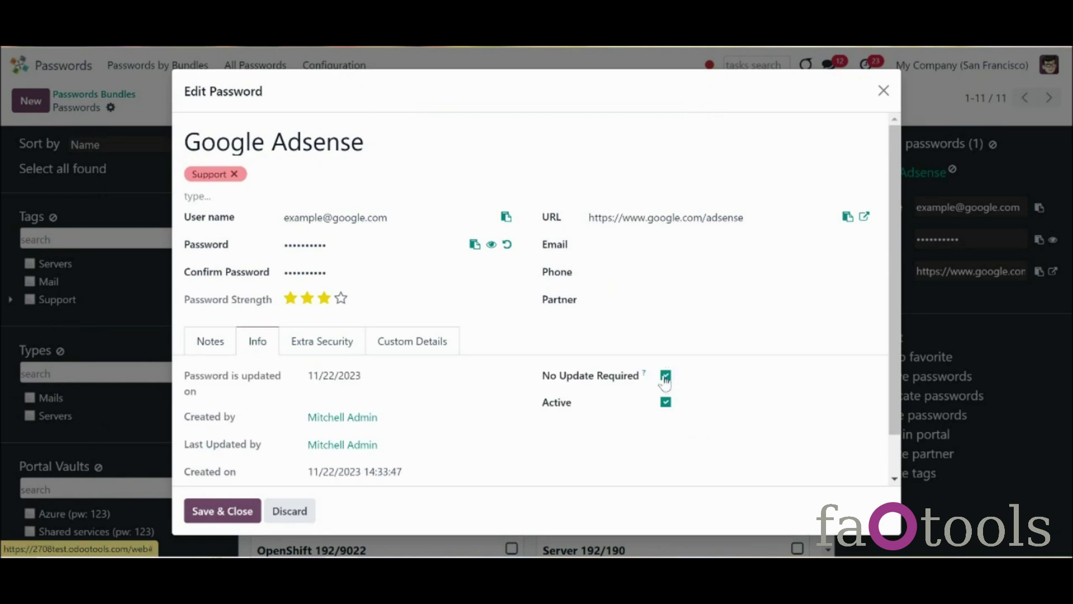
{"action": "left_click", "coordinate": [226, 512]}
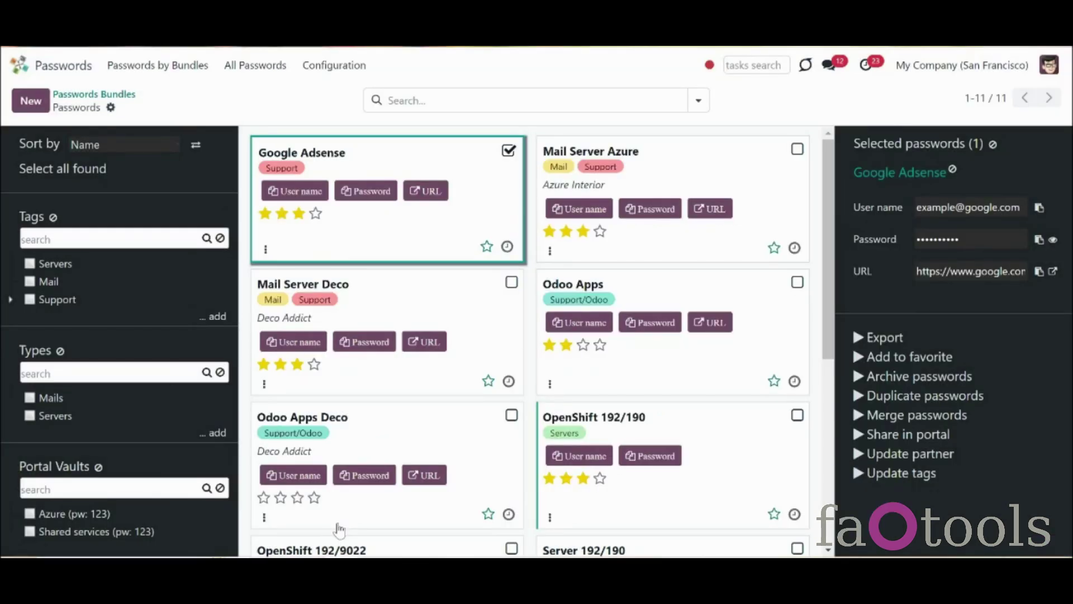
From All Passwords, unlock the For Google bundle with its extra password to list all 15 passwords
{"action": "left_click", "coordinate": [119, 93]}
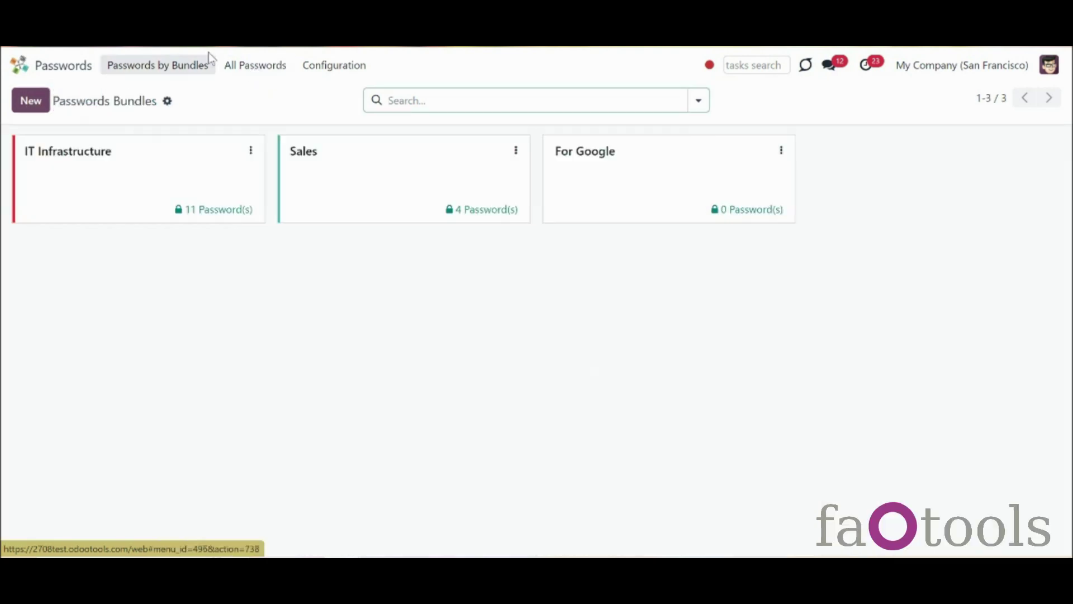
{"action": "left_click", "coordinate": [256, 71]}
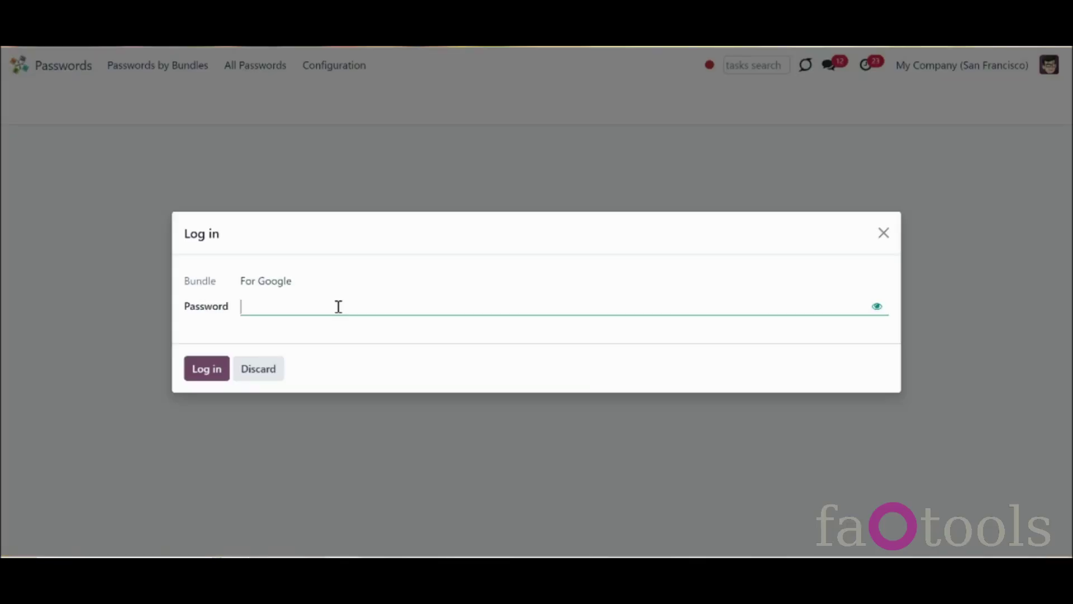
{"action": "left_click", "coordinate": [338, 306]}
{"action": "left_click", "coordinate": [216, 369]}
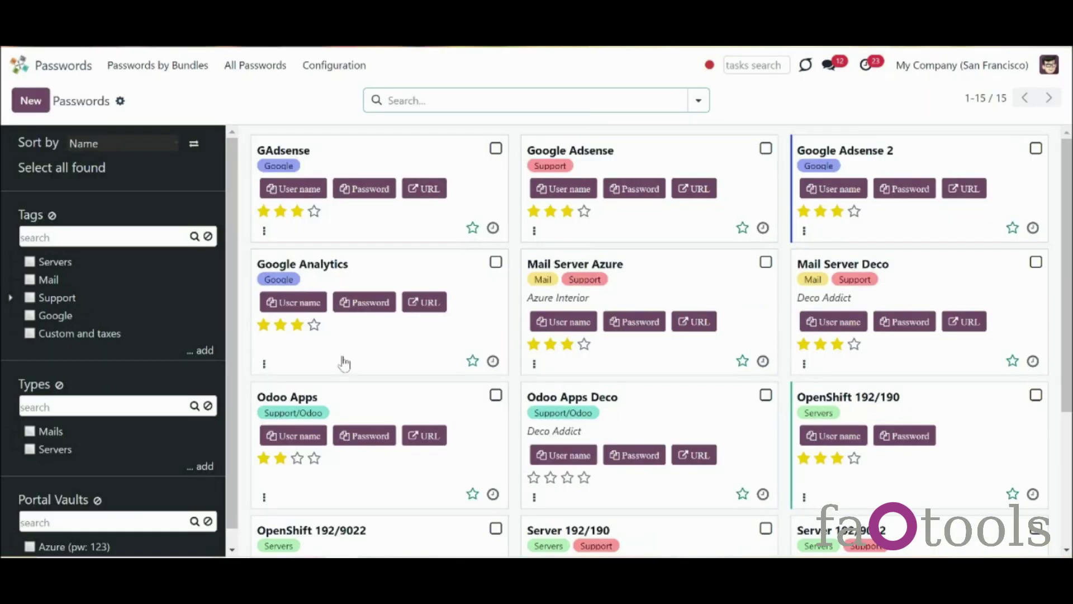
{"action": "scroll", "coordinate": [1066, 336], "scroll_direction": "down", "scroll_amount": 4}
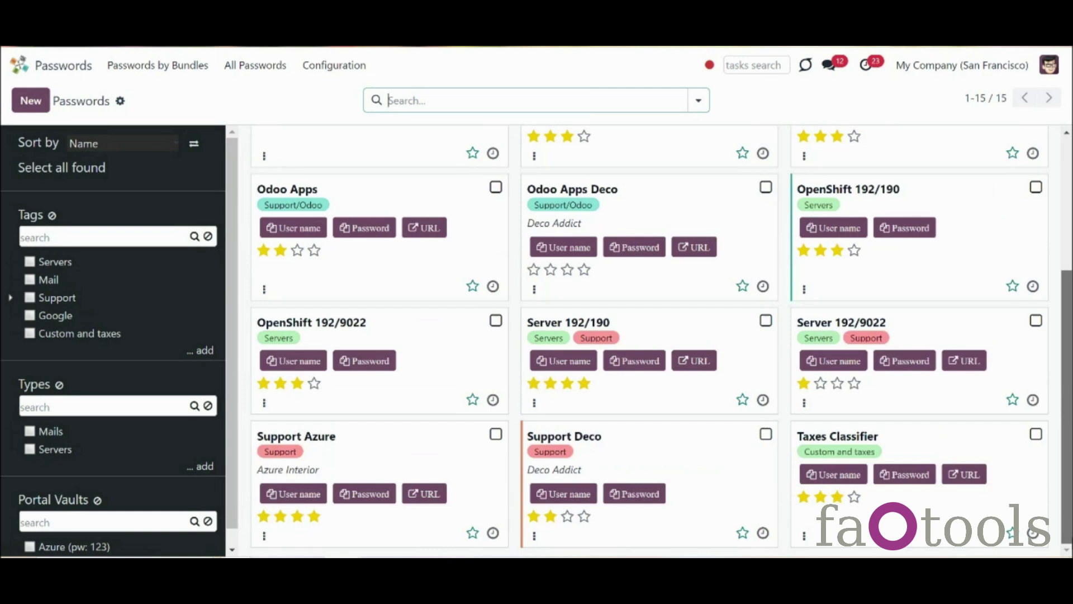
On the bundles overview, recolour the Sales card from teal to orange, then show the For Google card's colour choices
{"action": "left_click", "coordinate": [199, 71]}
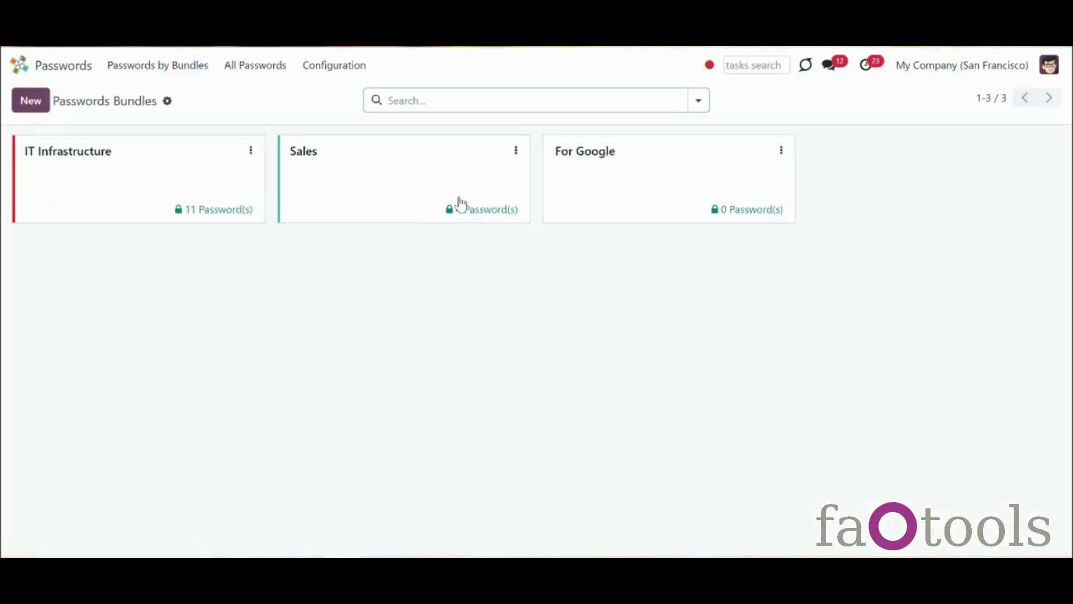
{"action": "left_click", "coordinate": [516, 150]}
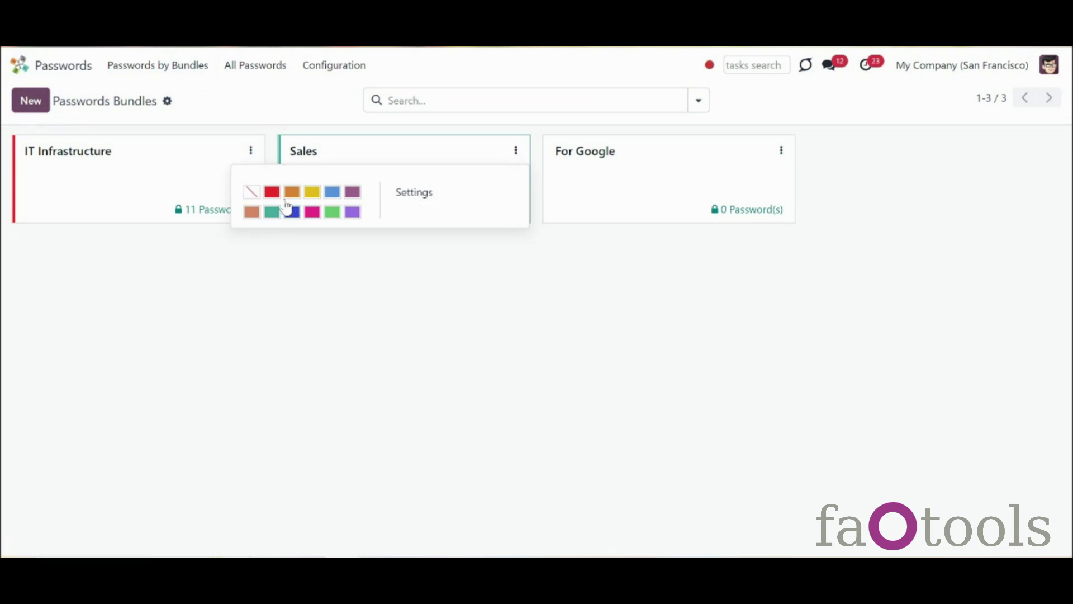
{"action": "left_click", "coordinate": [292, 192]}
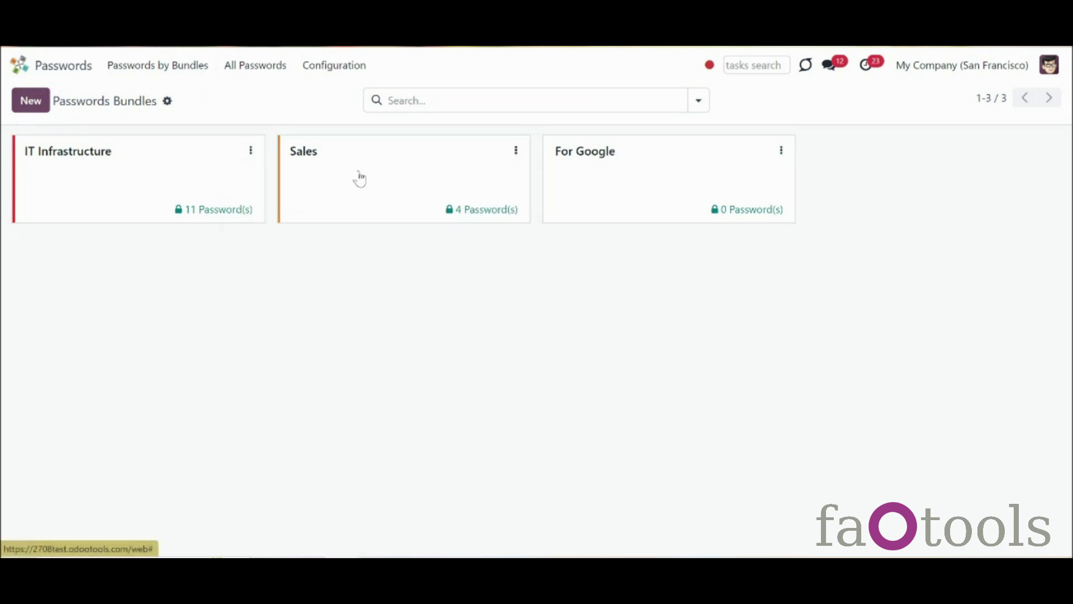
{"action": "left_click", "coordinate": [782, 151]}
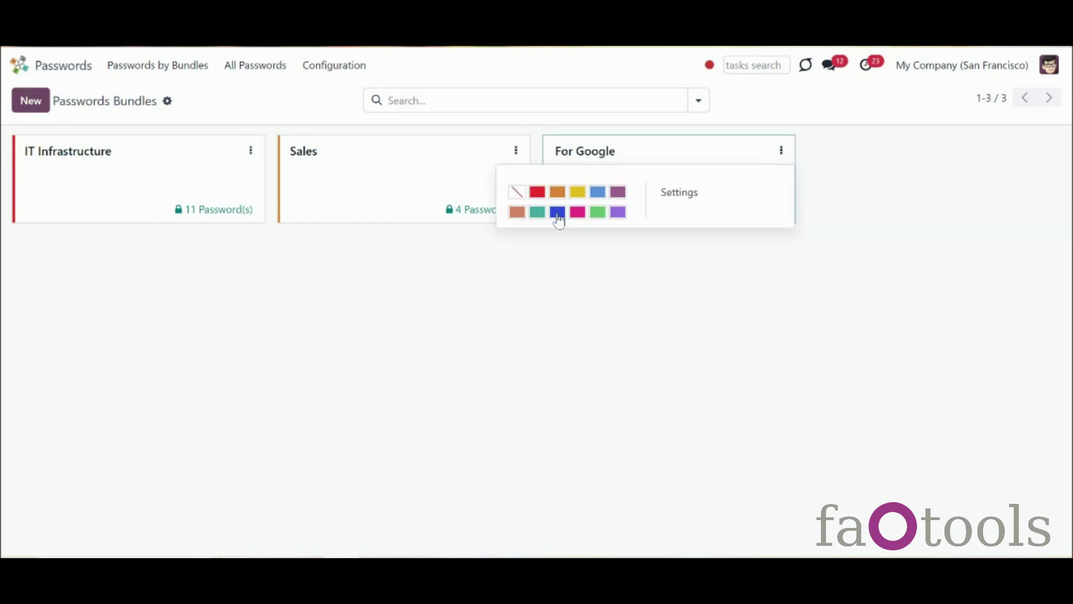
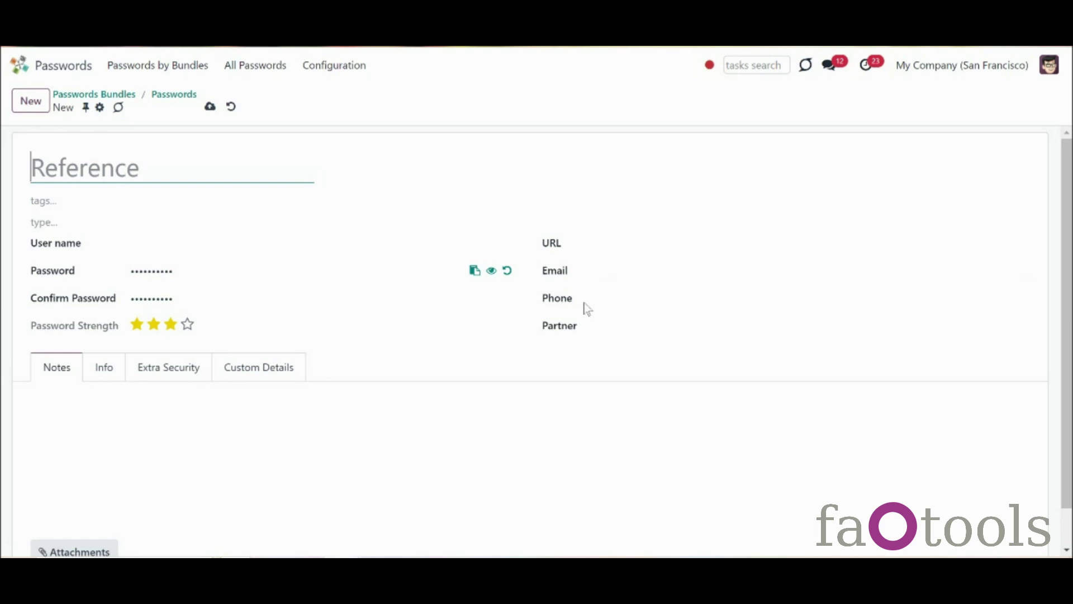
Discard the unsaved form and start a new password titled Gmail in the For Google bundle
{"action": "left_click", "coordinate": [230, 112]}
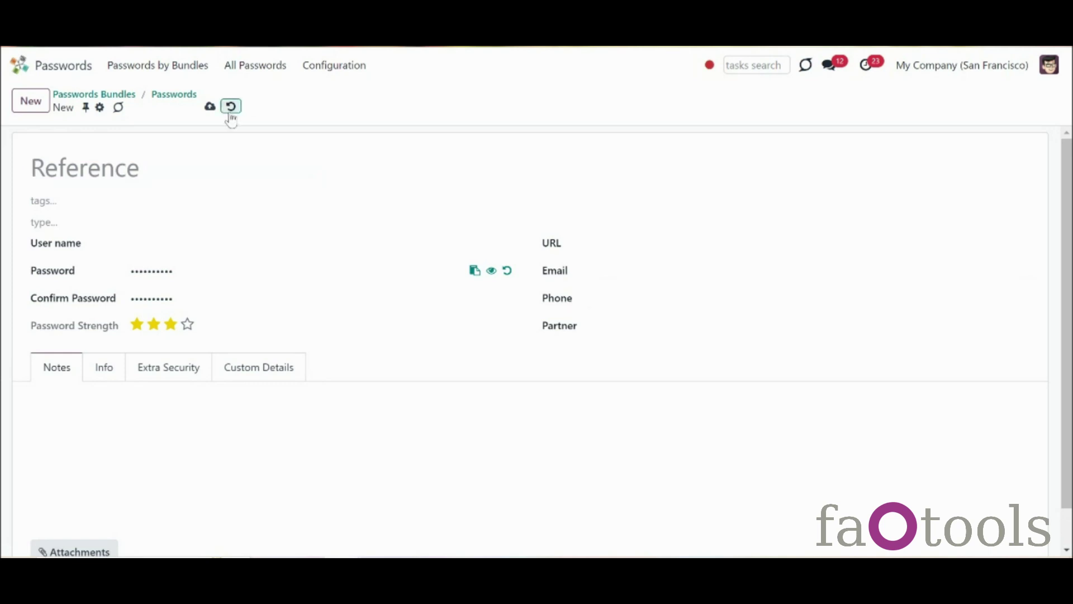
{"action": "left_click", "coordinate": [229, 109]}
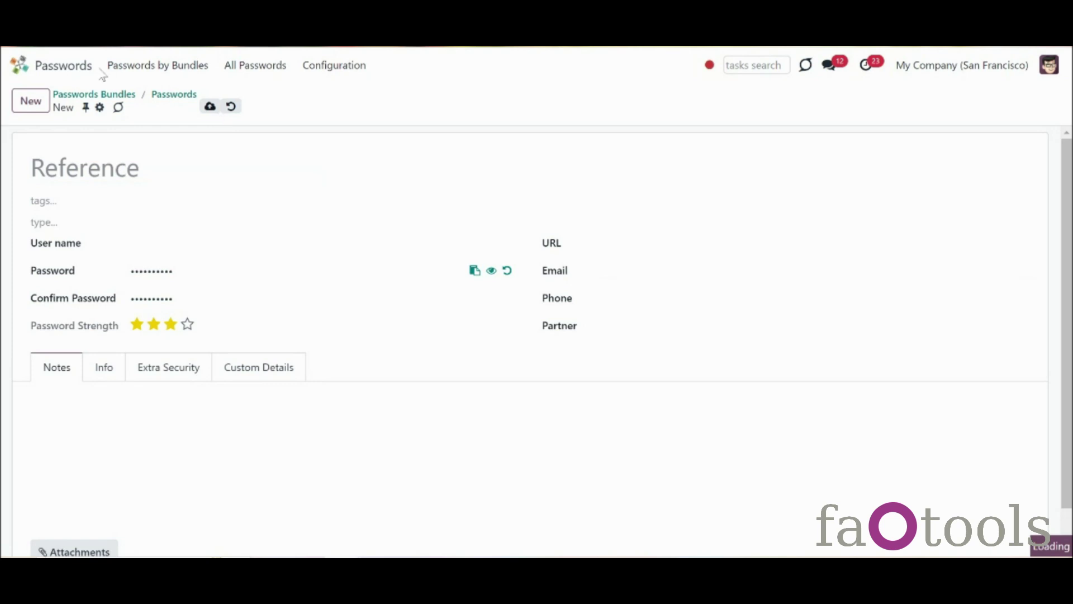
{"action": "left_click", "coordinate": [123, 67]}
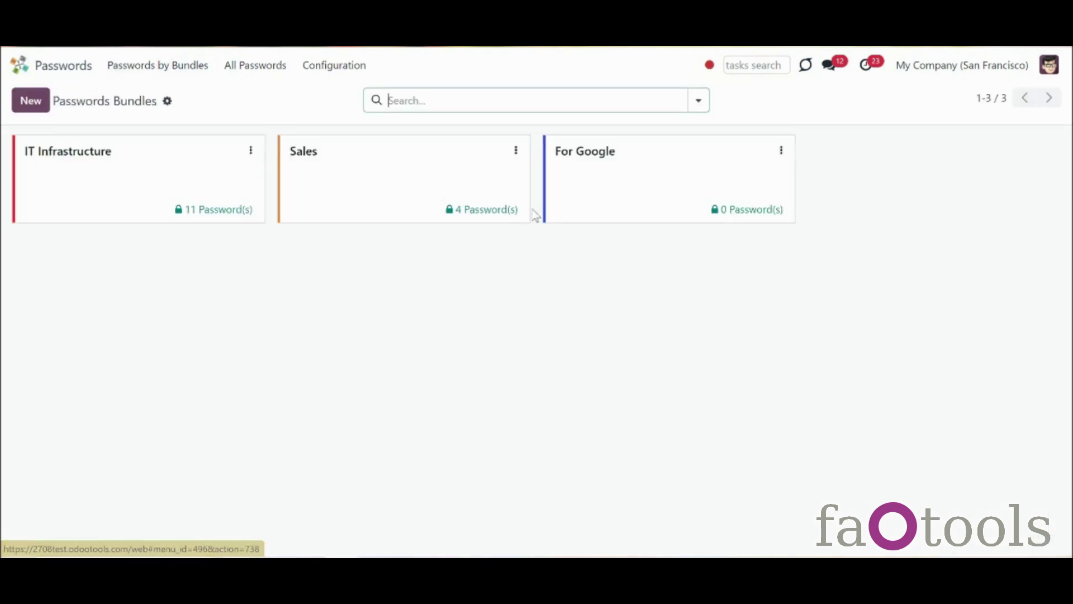
{"action": "left_click", "coordinate": [594, 212]}
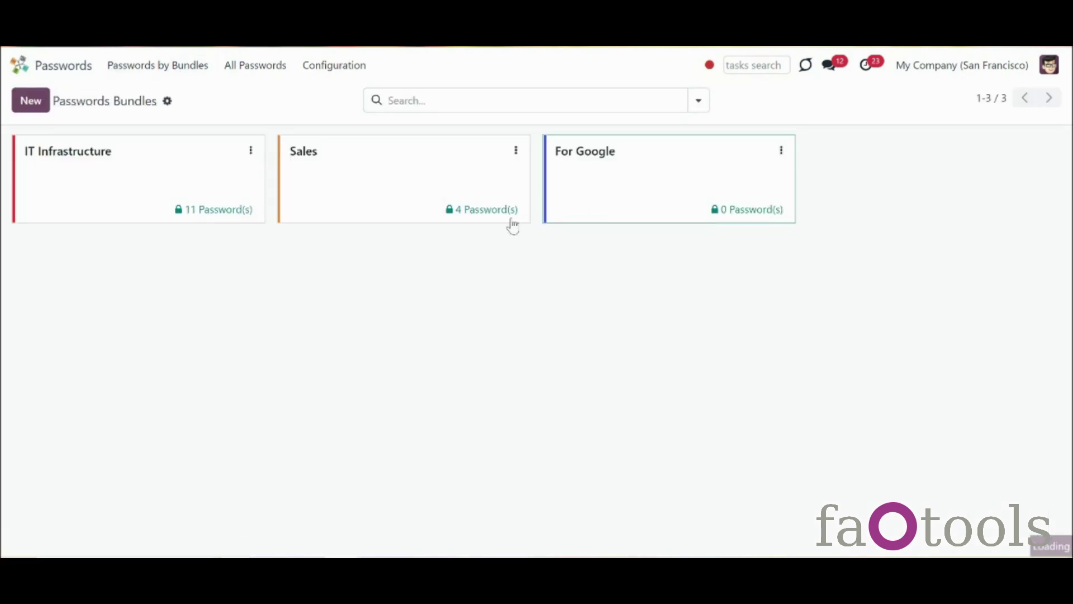
{"action": "left_click", "coordinate": [38, 106]}
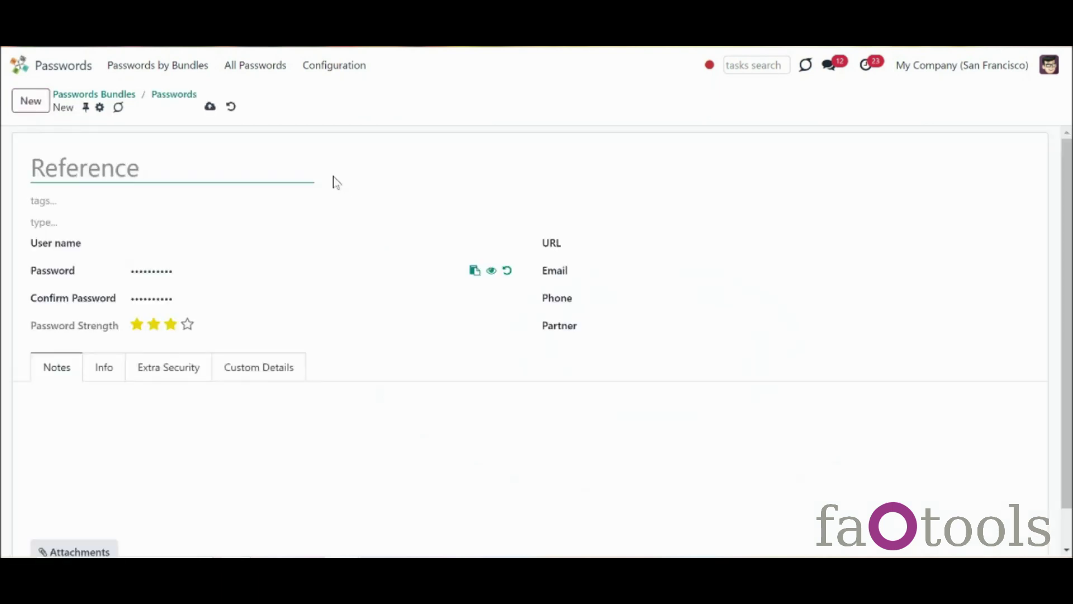
{"action": "type", "text": "Gmail"}
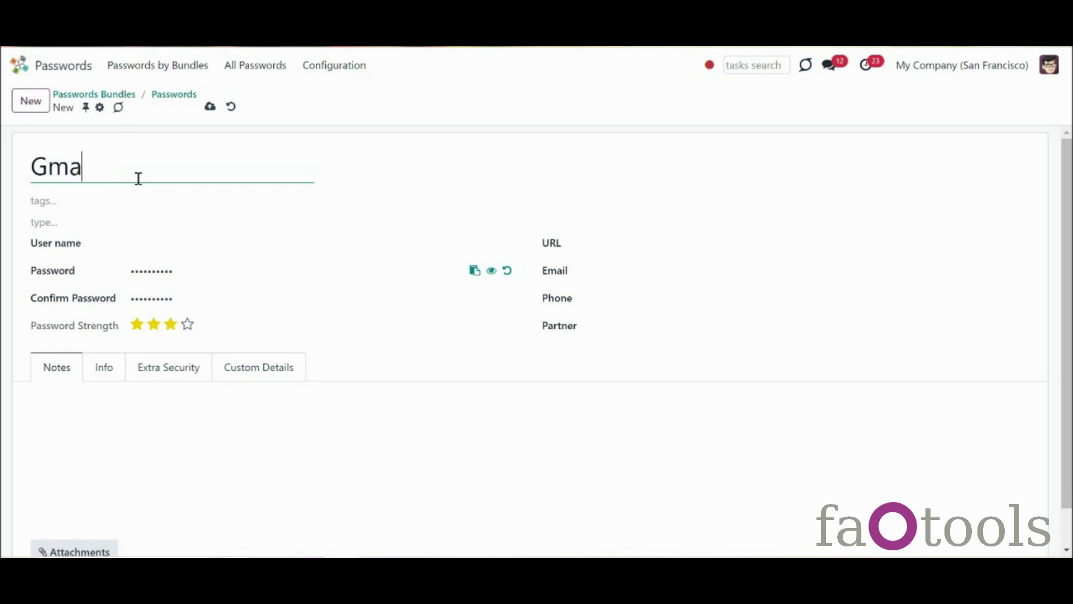
Tag the Gmail password with a newly created google tag, set type Servers, and fill the user name
{"action": "left_click", "coordinate": [130, 200]}
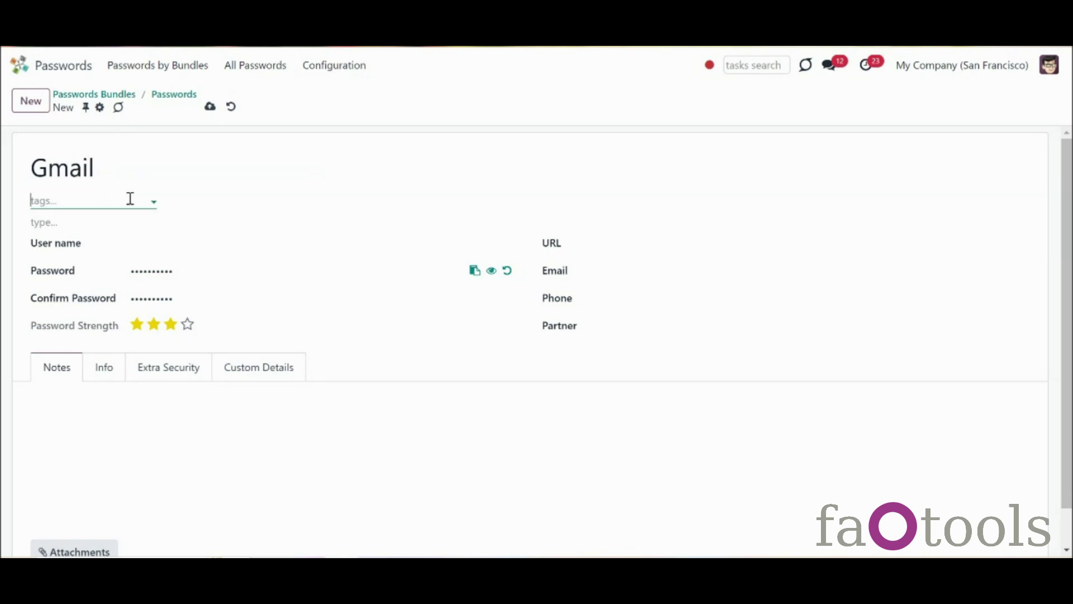
{"action": "type", "text": "google"}
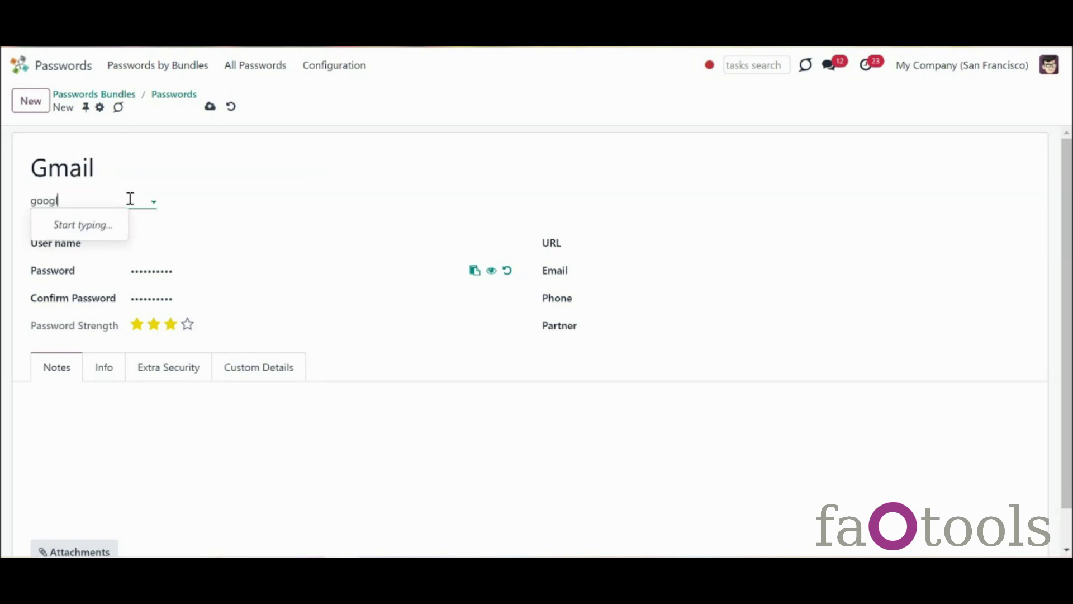
{"action": "left_click", "coordinate": [118, 242]}
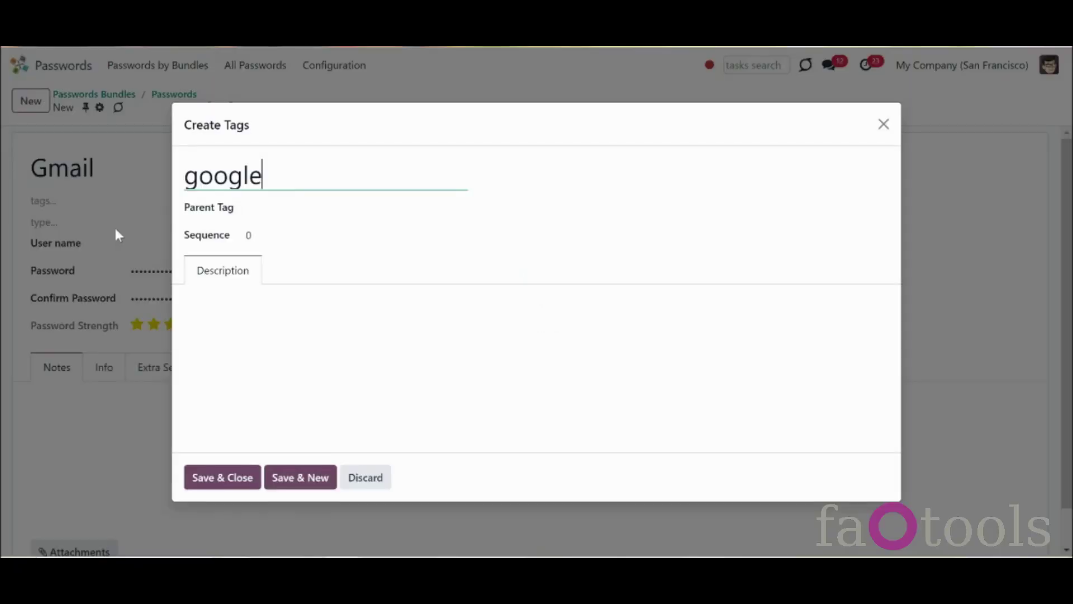
{"action": "left_click", "coordinate": [239, 477]}
{"action": "left_click", "coordinate": [79, 222]}
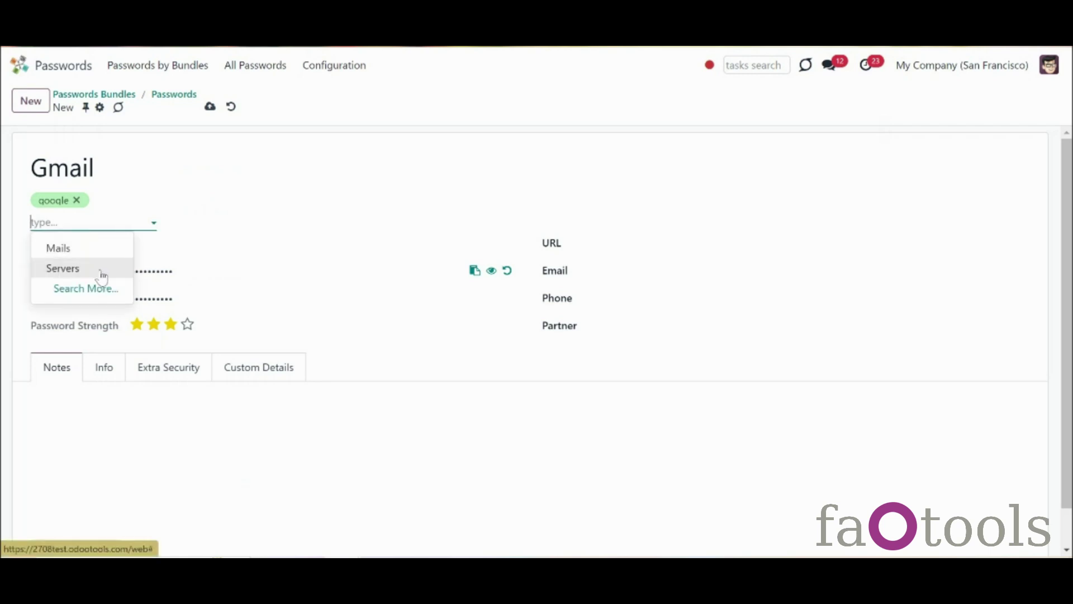
{"action": "left_click", "coordinate": [102, 276]}
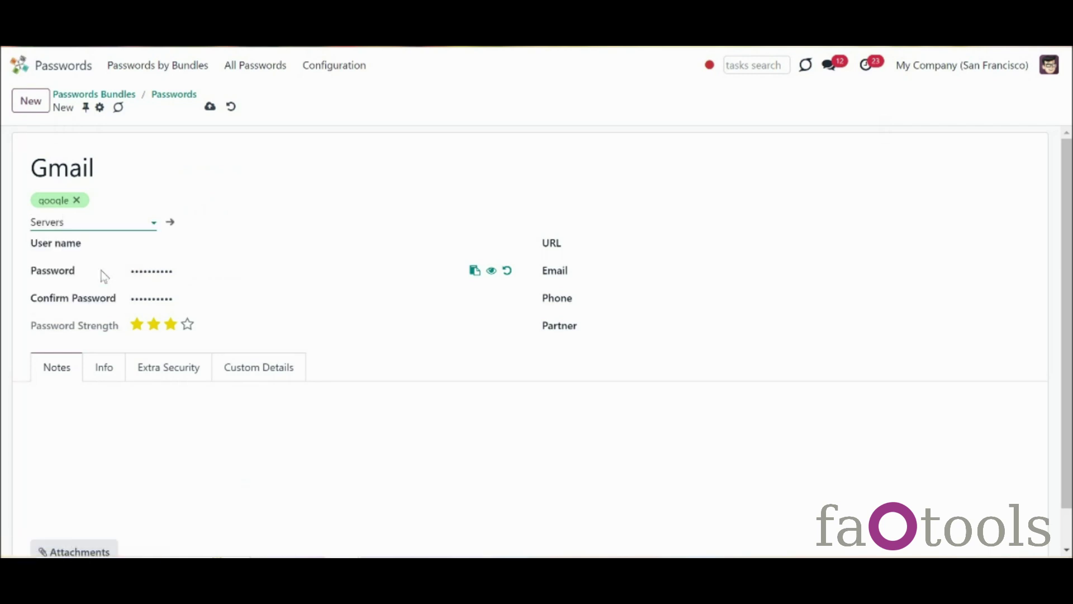
{"action": "left_click", "coordinate": [205, 250]}
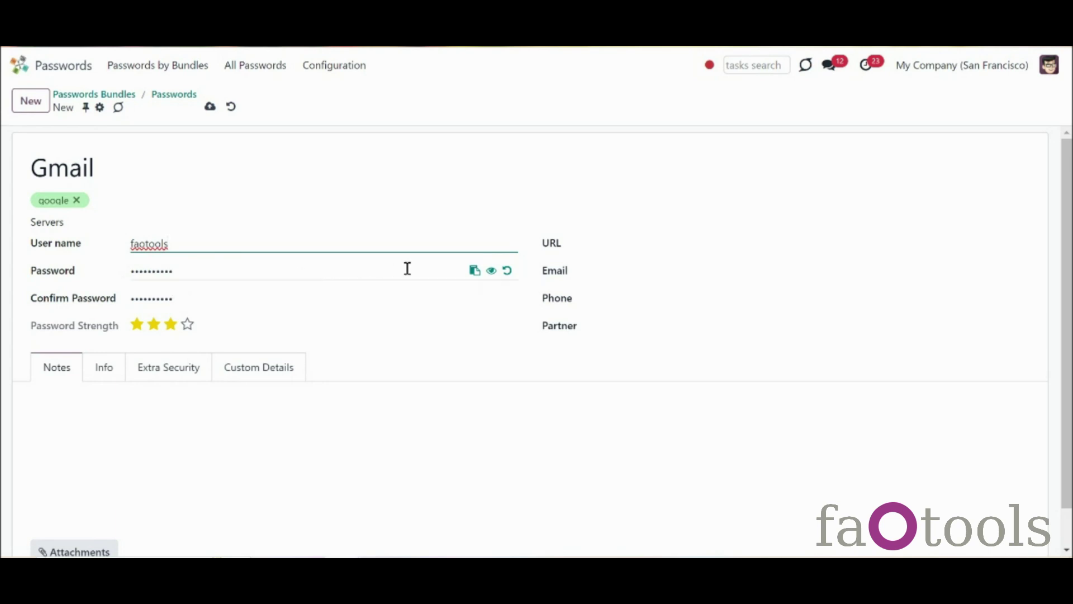
Look over the password generator's complexity options and close it without changes
{"action": "left_click", "coordinate": [507, 271]}
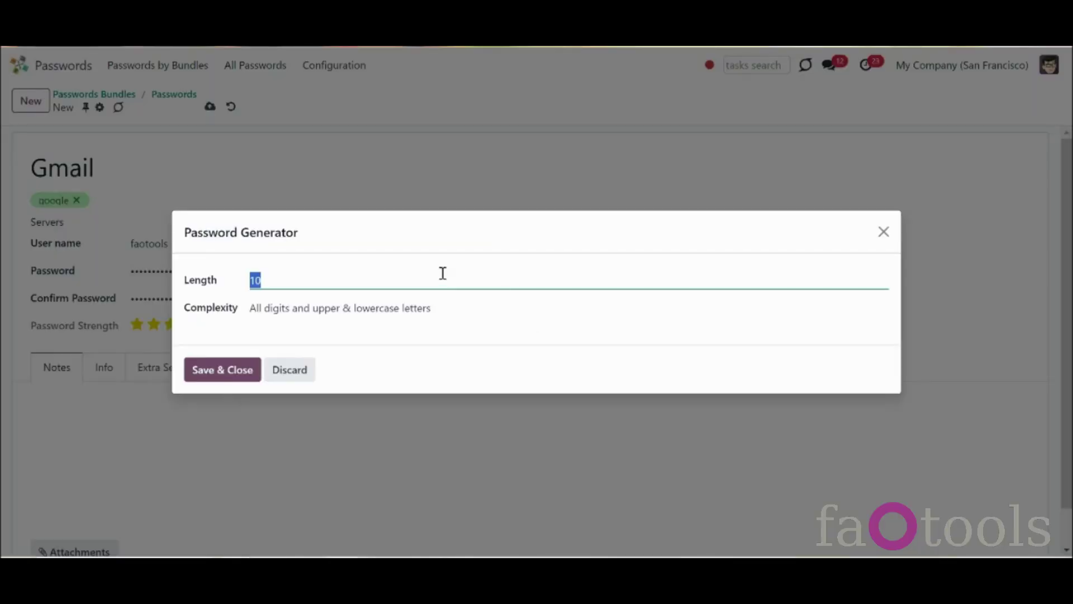
{"action": "left_click", "coordinate": [448, 310]}
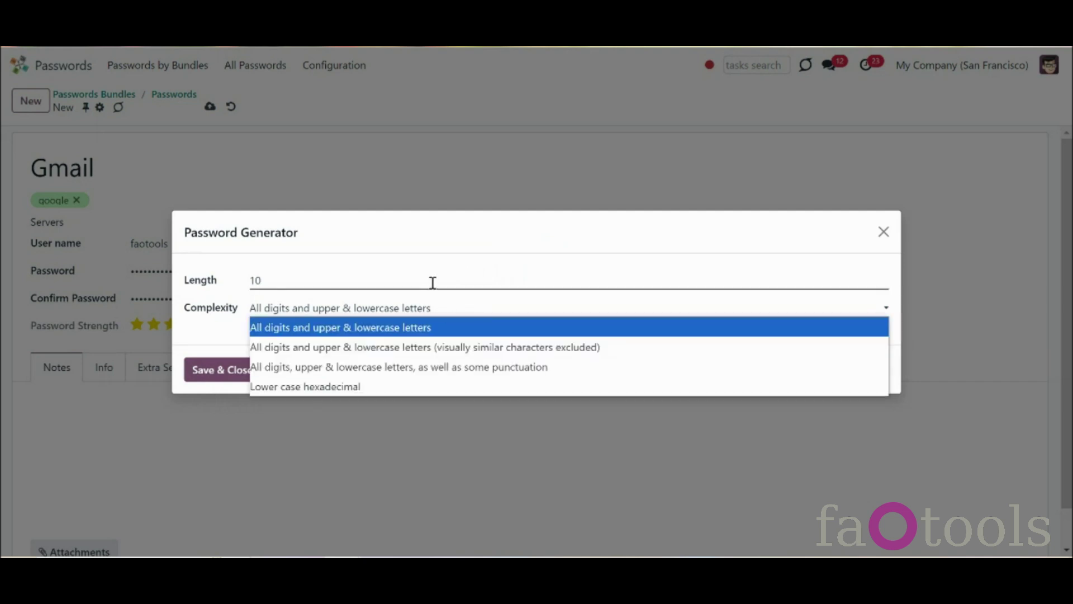
{"action": "left_click", "coordinate": [432, 282]}
{"action": "left_click", "coordinate": [883, 231]}
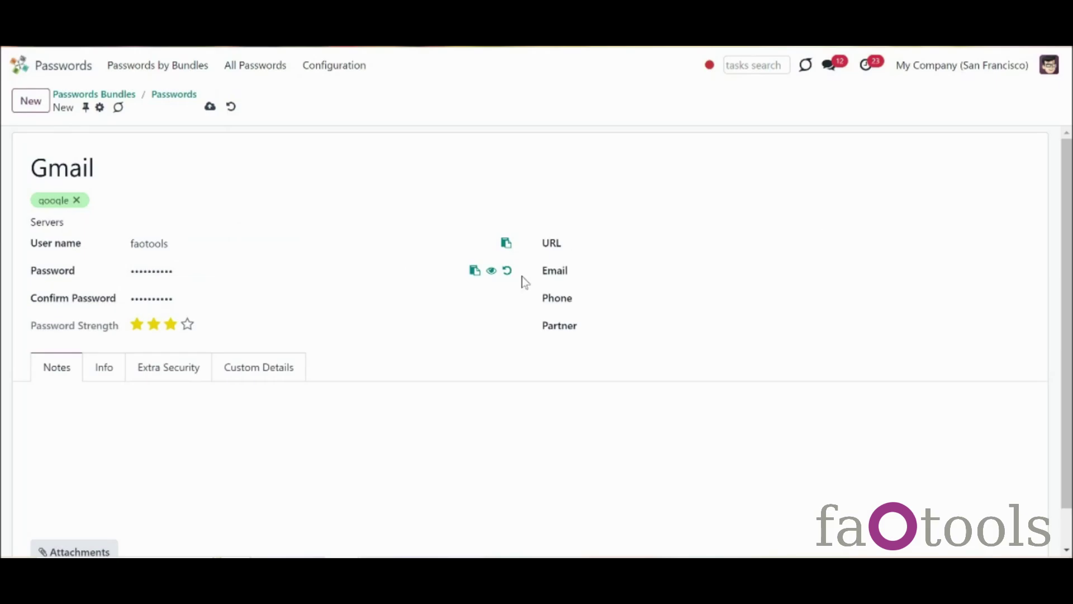
Enter URL gmail.com, the contact e-mail and phone number, and choose a partner
{"action": "left_click", "coordinate": [616, 239]}
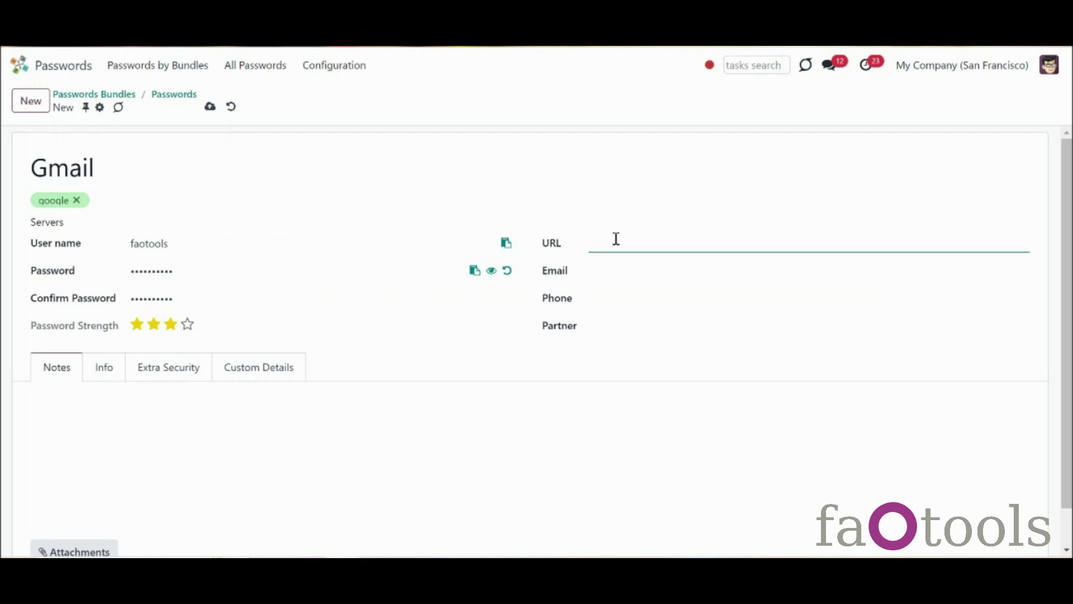
{"action": "type", "text": "gmail.com"}
{"action": "left_click", "coordinate": [630, 270]}
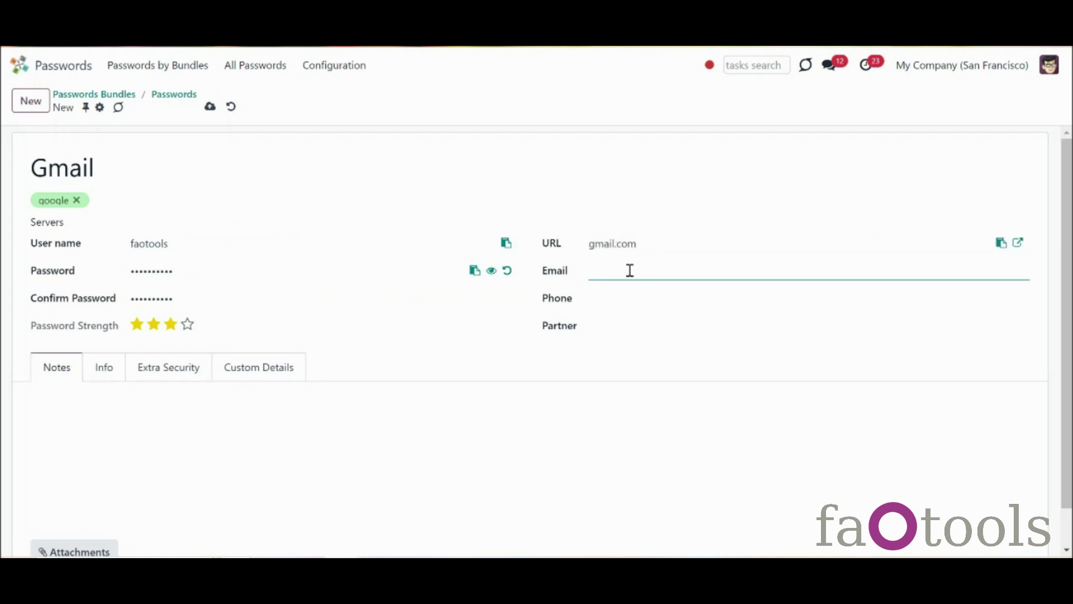
{"action": "type", "text": "example@google.com"}
{"action": "left_click", "coordinate": [637, 300]}
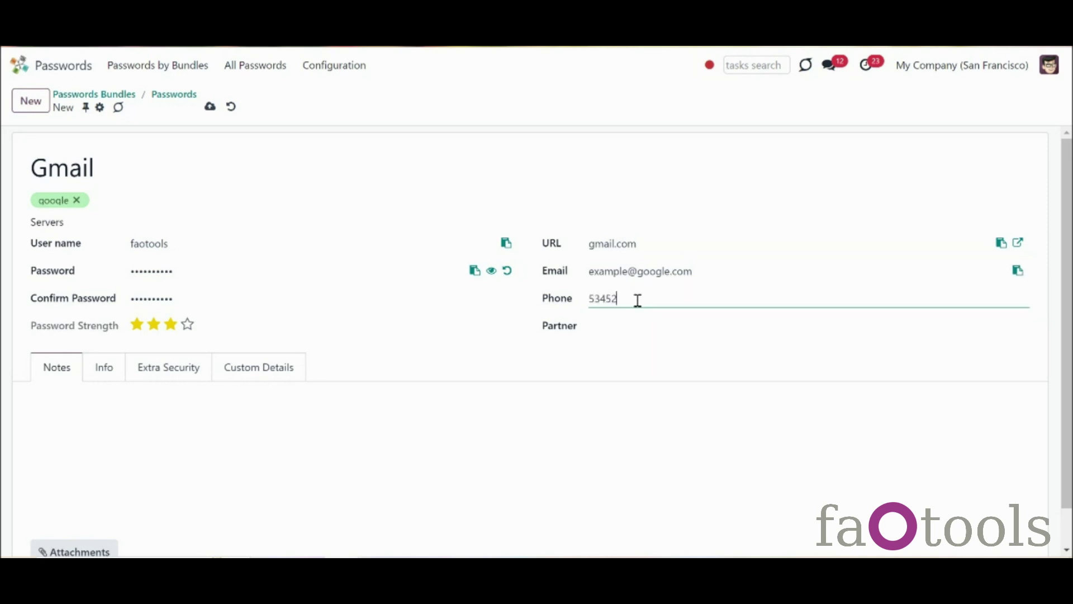
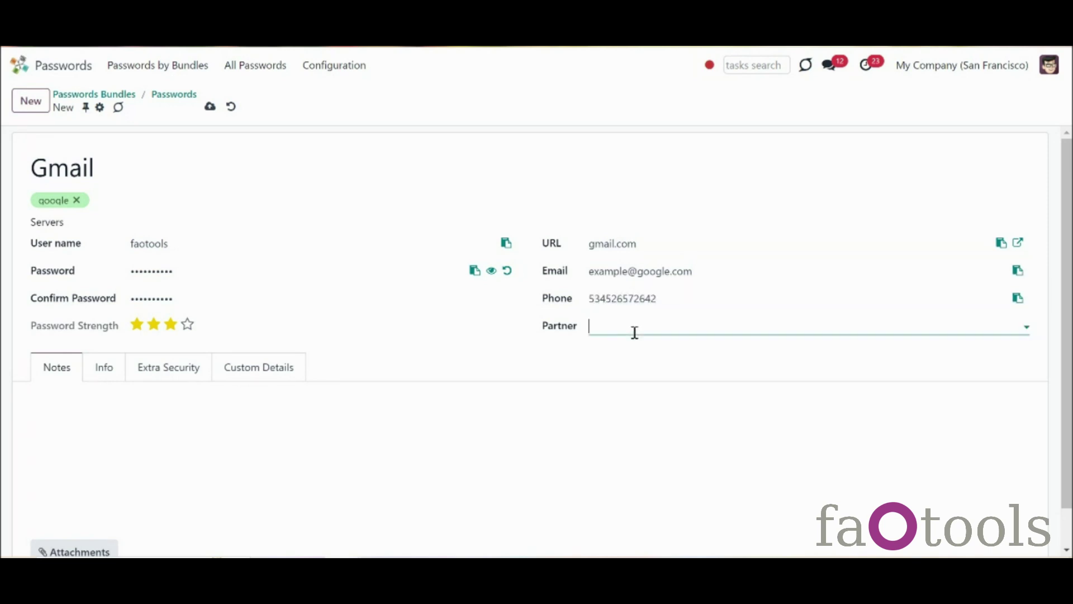
{"action": "left_click", "coordinate": [634, 333]}
{"action": "left_click", "coordinate": [643, 353]}
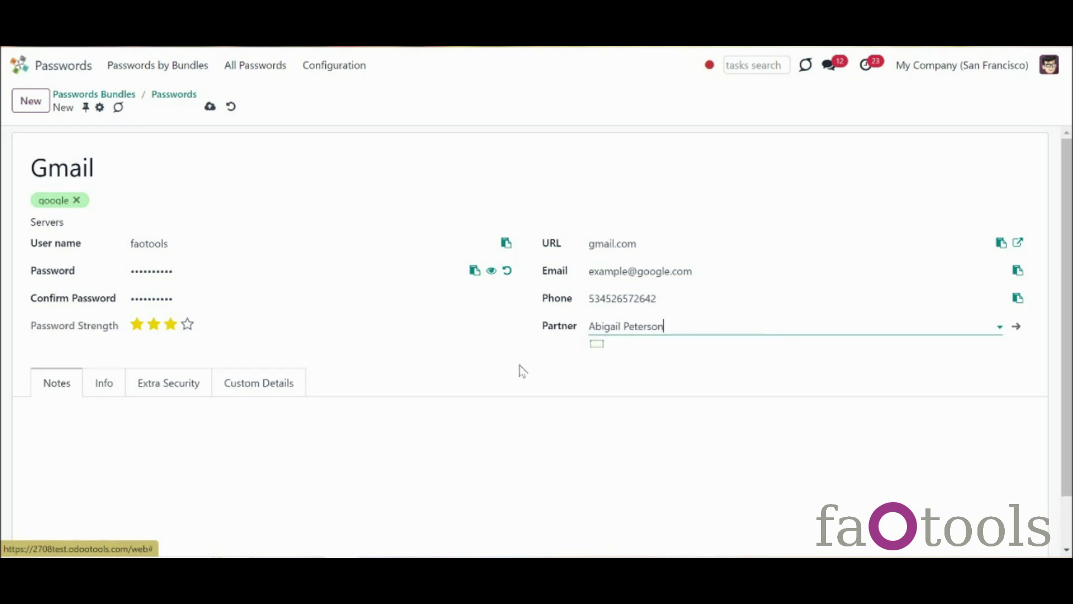
Under Extra Security, grant access to the Sales / Administrator and Project / Administrator groups
{"action": "left_click", "coordinate": [174, 390]}
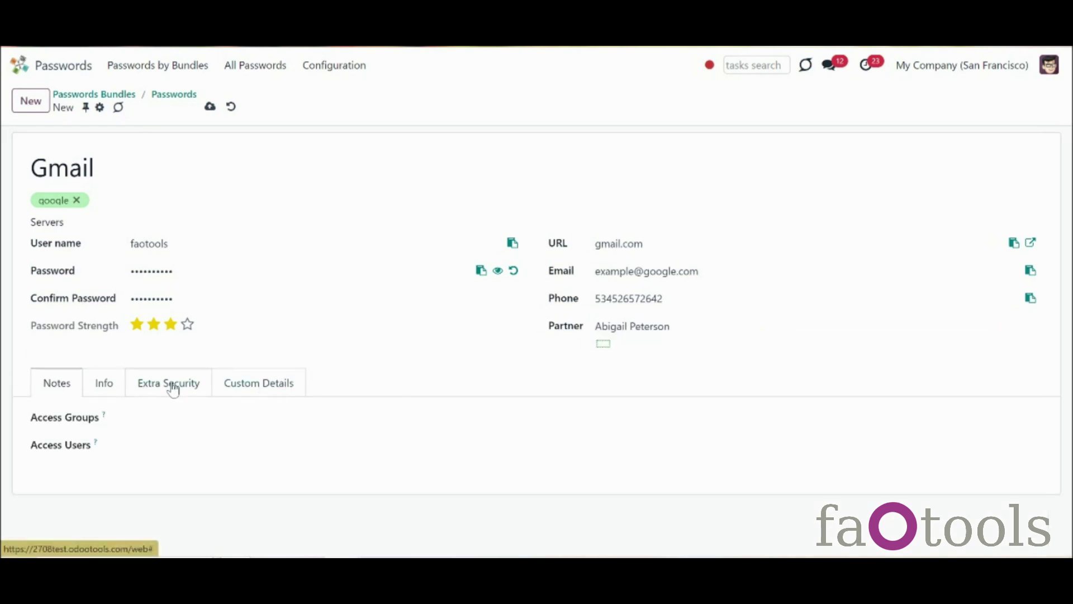
{"action": "left_click", "coordinate": [189, 414]}
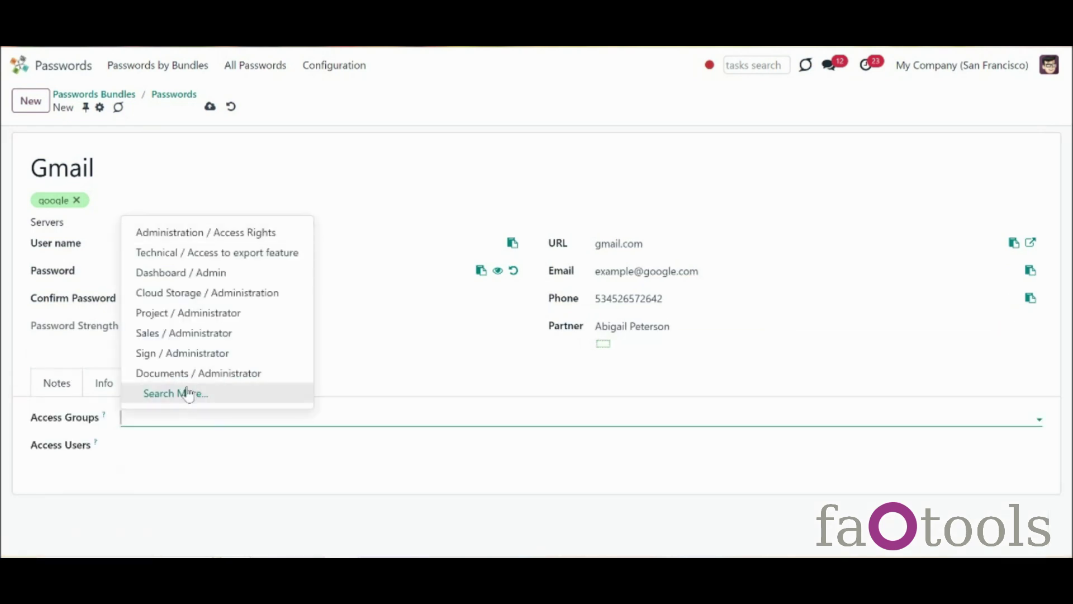
{"action": "left_click", "coordinate": [197, 338]}
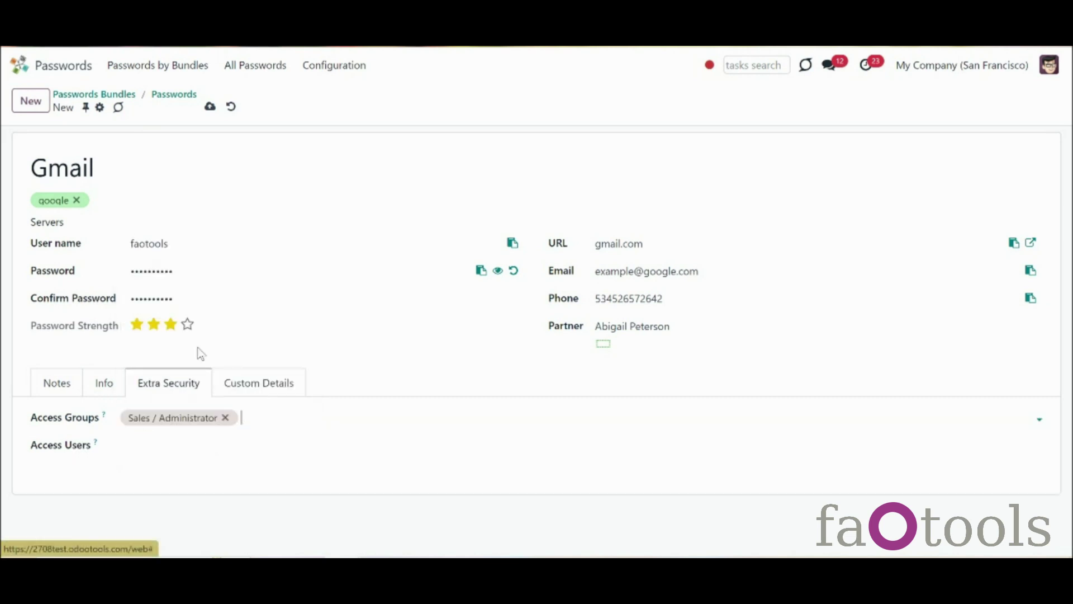
{"action": "left_click", "coordinate": [272, 423]}
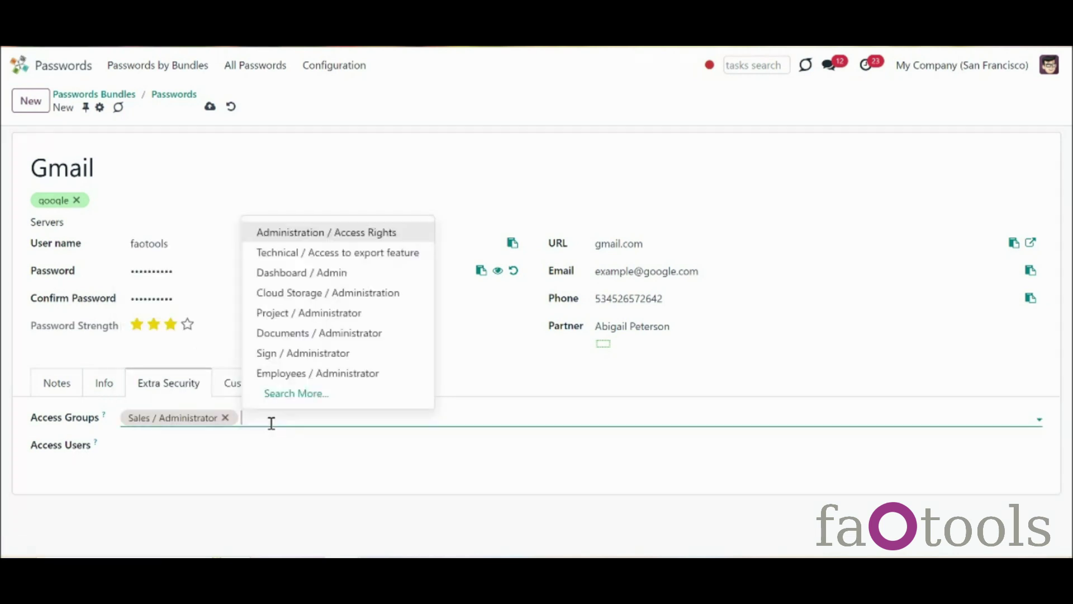
{"action": "left_click", "coordinate": [283, 312]}
Add two users to the Gmail password's Access Users
{"action": "left_click", "coordinate": [252, 444]}
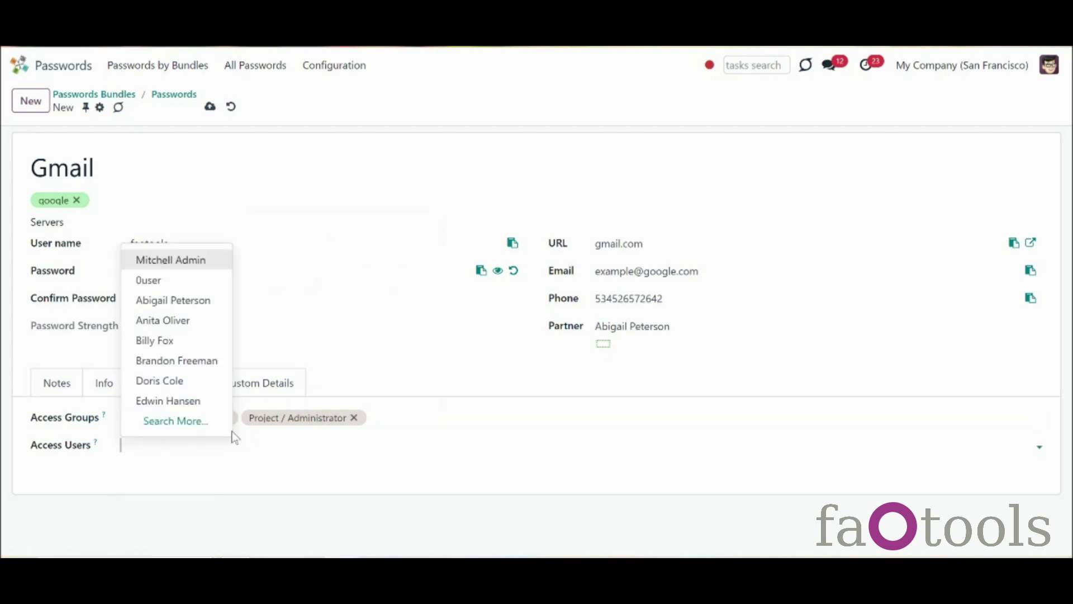
{"action": "left_click", "coordinate": [190, 323]}
{"action": "left_click", "coordinate": [270, 450]}
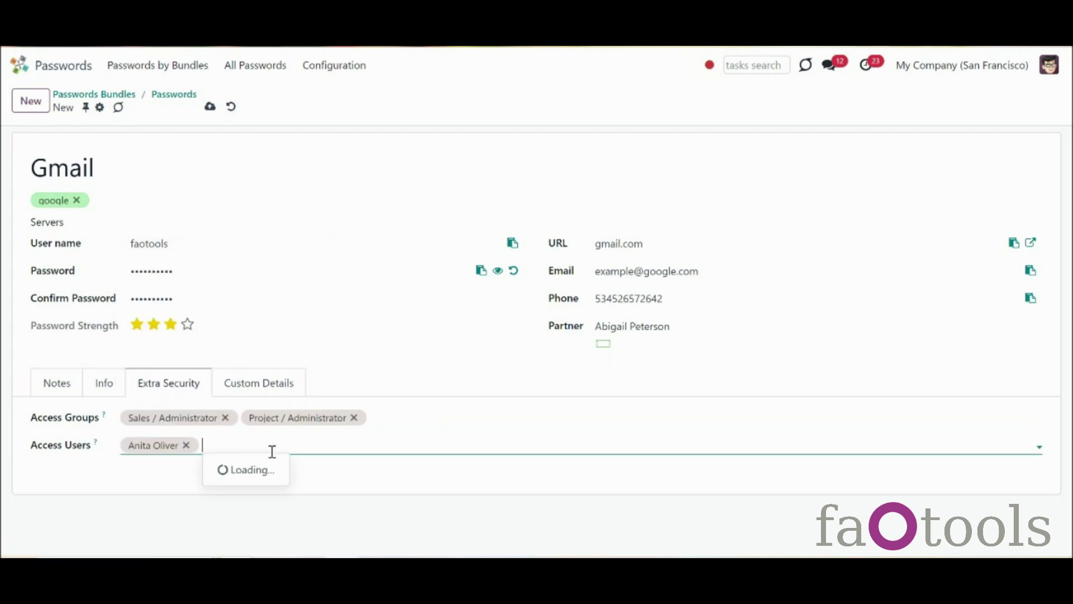
{"action": "left_click", "coordinate": [259, 300]}
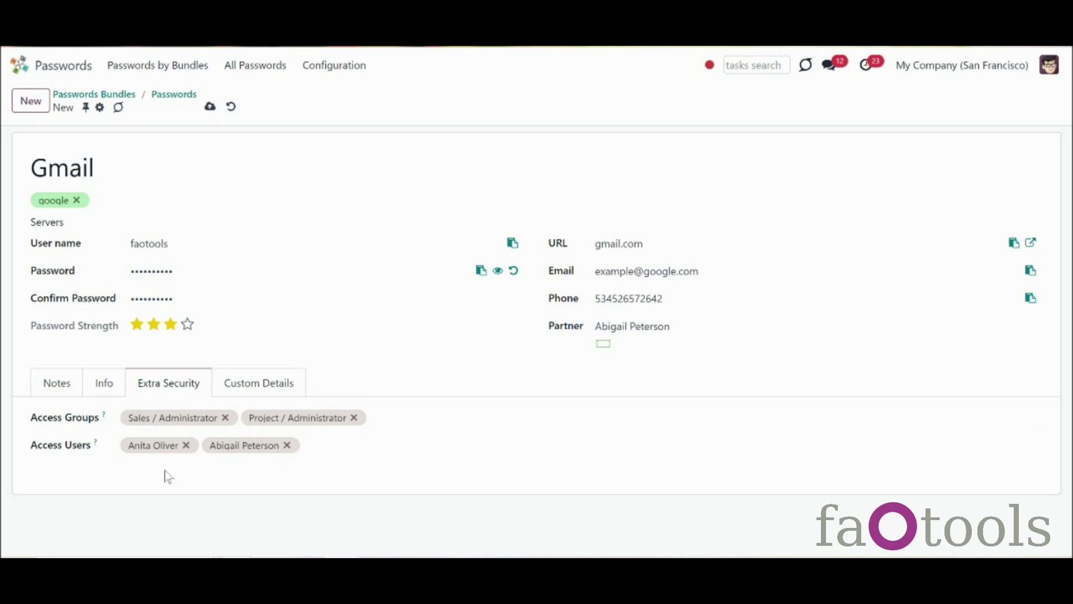
{"action": "left_click", "coordinate": [105, 384]}
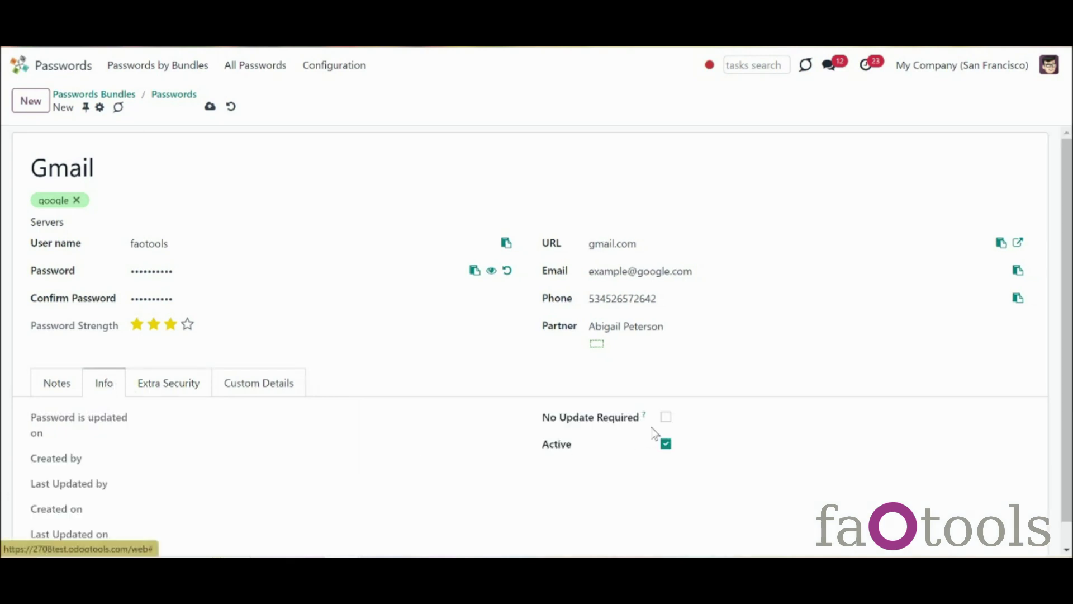
Mark the Gmail password as needing no updates, review its notes, and head back to the board
{"action": "left_click", "coordinate": [665, 417]}
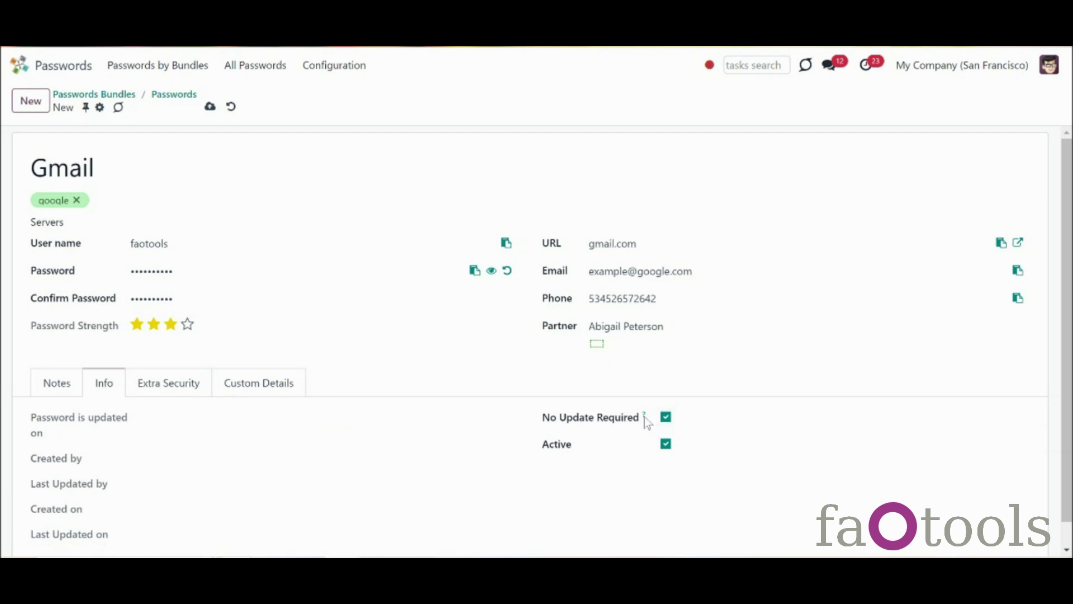
{"action": "mouse_move", "coordinate": [646, 423]}
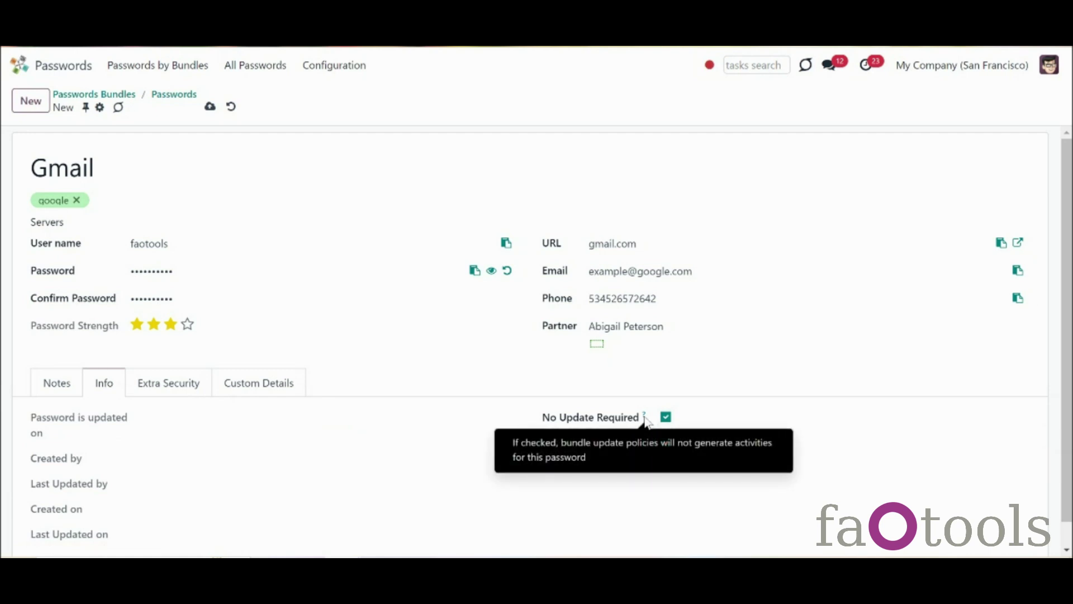
{"action": "scroll", "coordinate": [1067, 447], "scroll_direction": "down", "scroll_amount": 1}
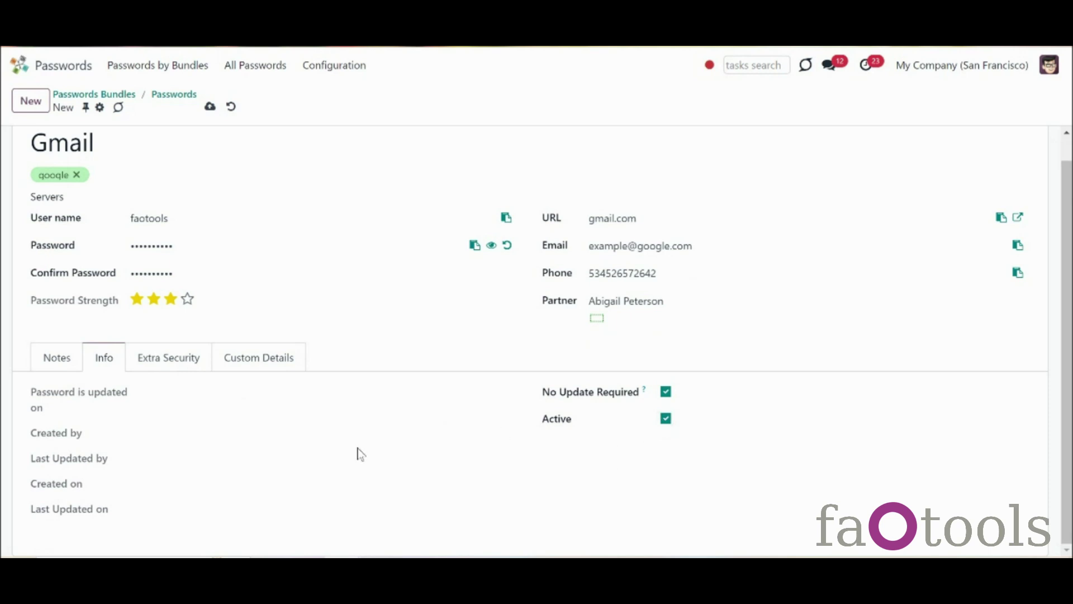
{"action": "left_click", "coordinate": [55, 358]}
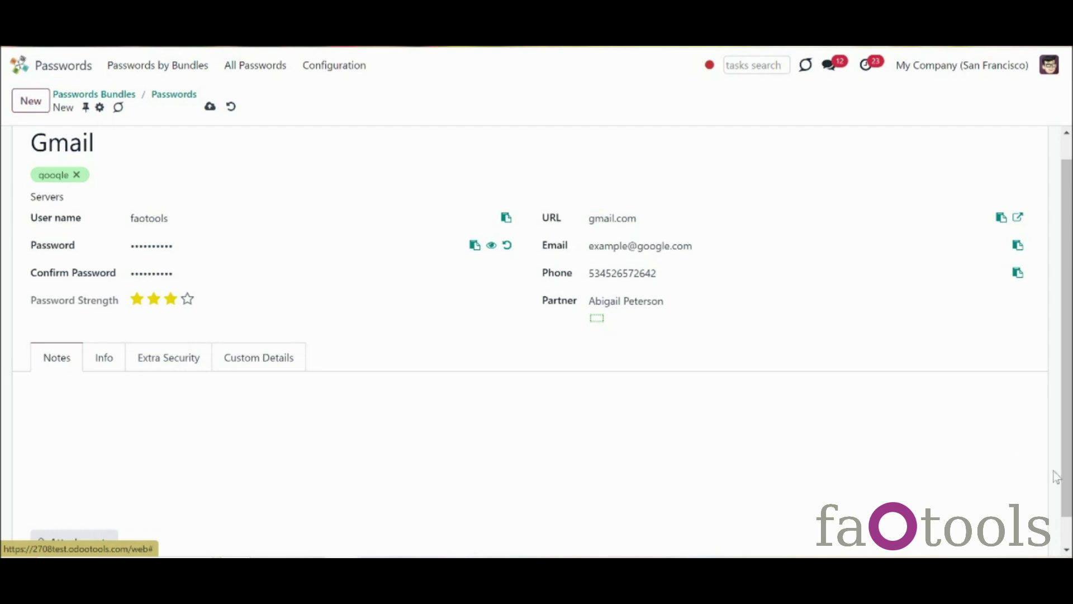
{"action": "scroll", "coordinate": [1065, 487], "scroll_direction": "down", "scroll_amount": 1}
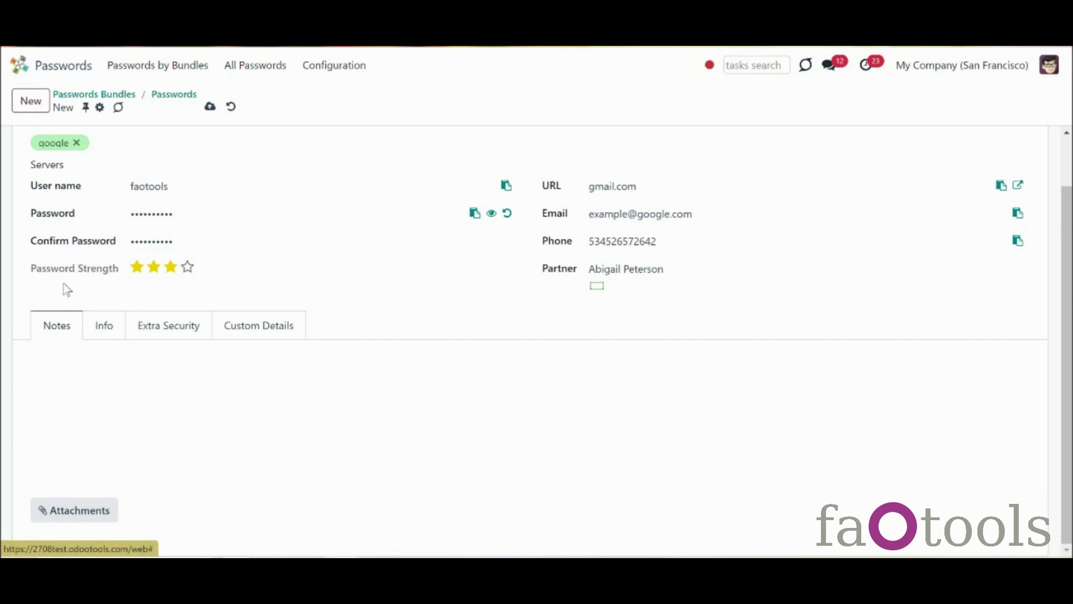
{"action": "mouse_move", "coordinate": [180, 277]}
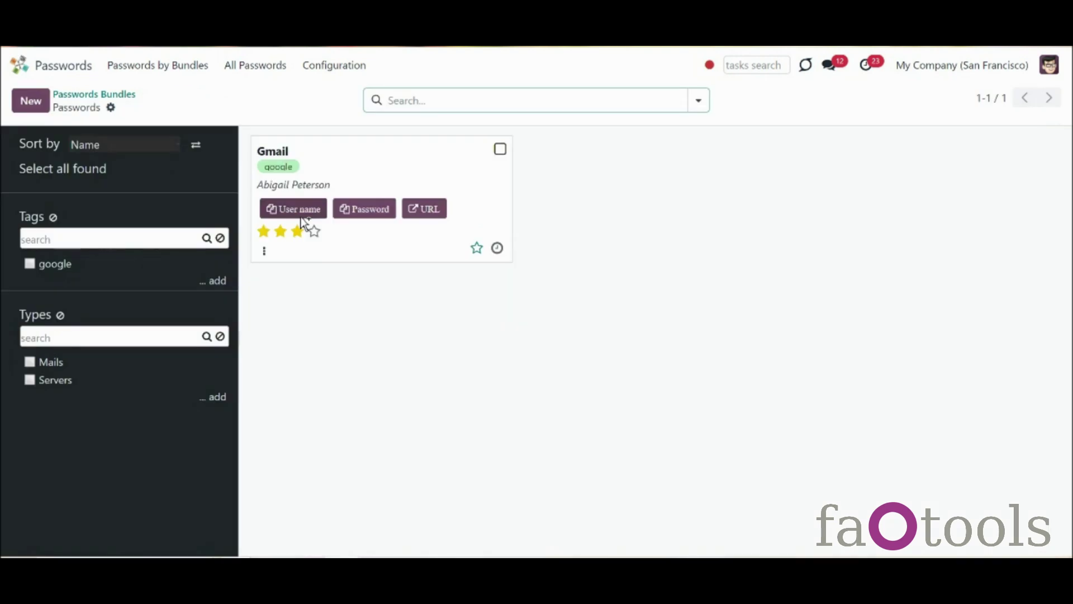
Reopen the Gmail password from the selection panel, apply a regenerated password, and save
{"action": "left_click", "coordinate": [333, 161]}
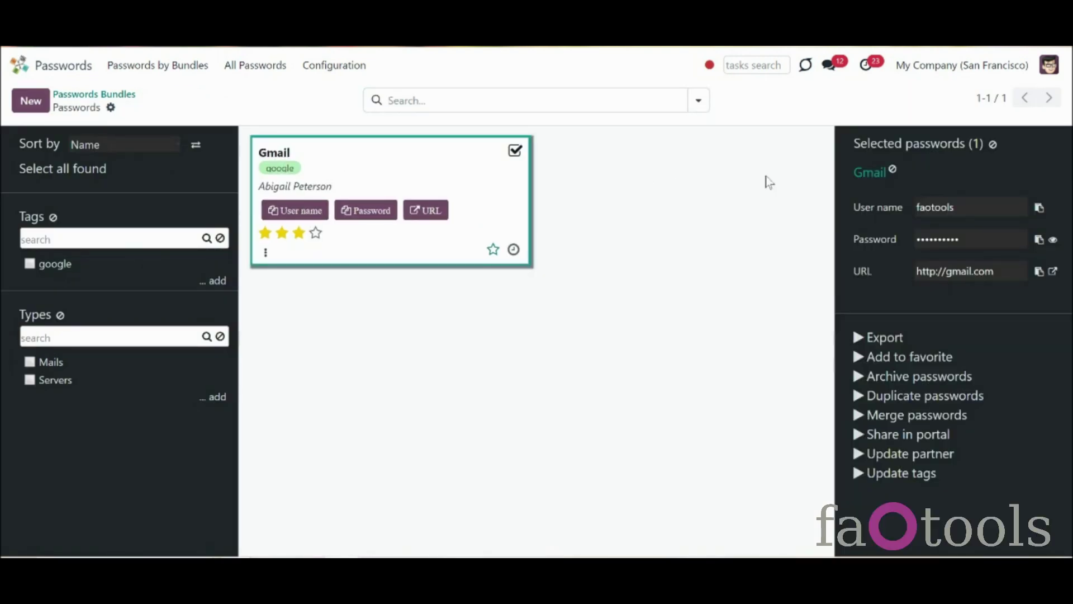
{"action": "left_click", "coordinate": [866, 174]}
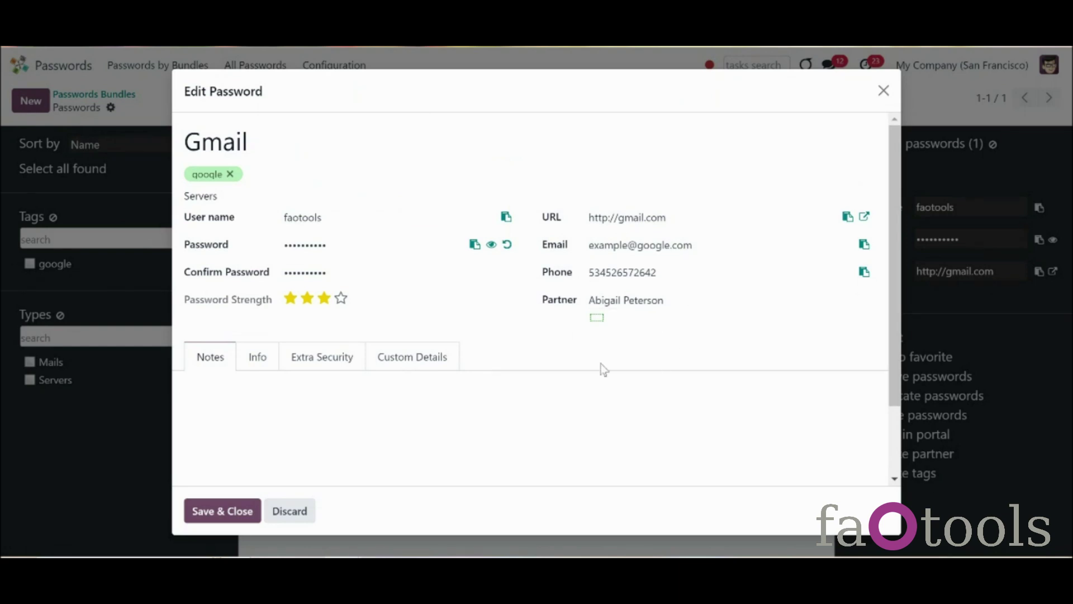
{"action": "left_click", "coordinate": [508, 246]}
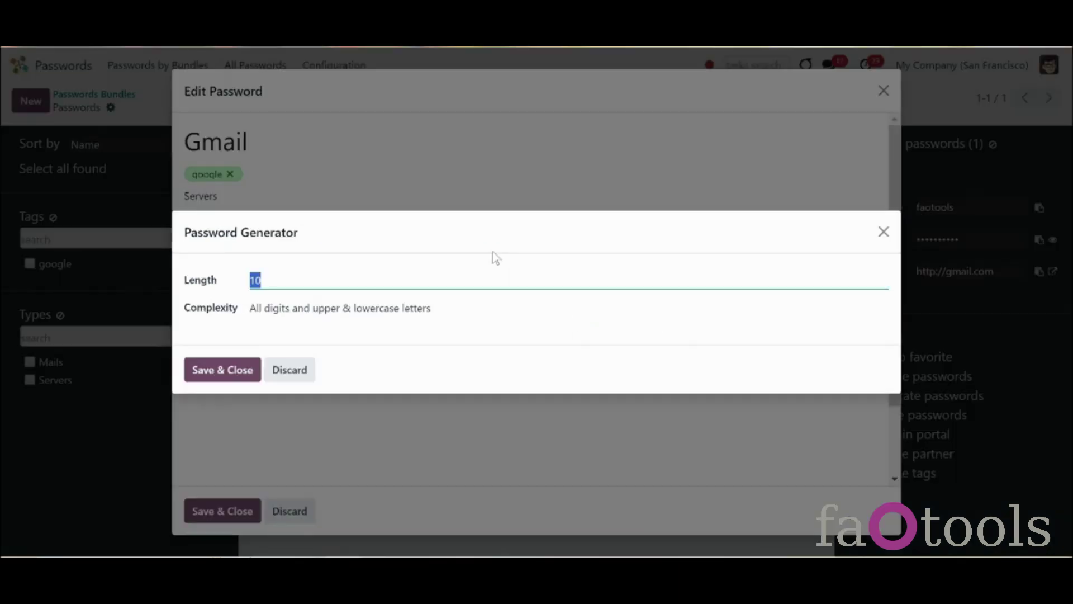
{"action": "left_click", "coordinate": [232, 369]}
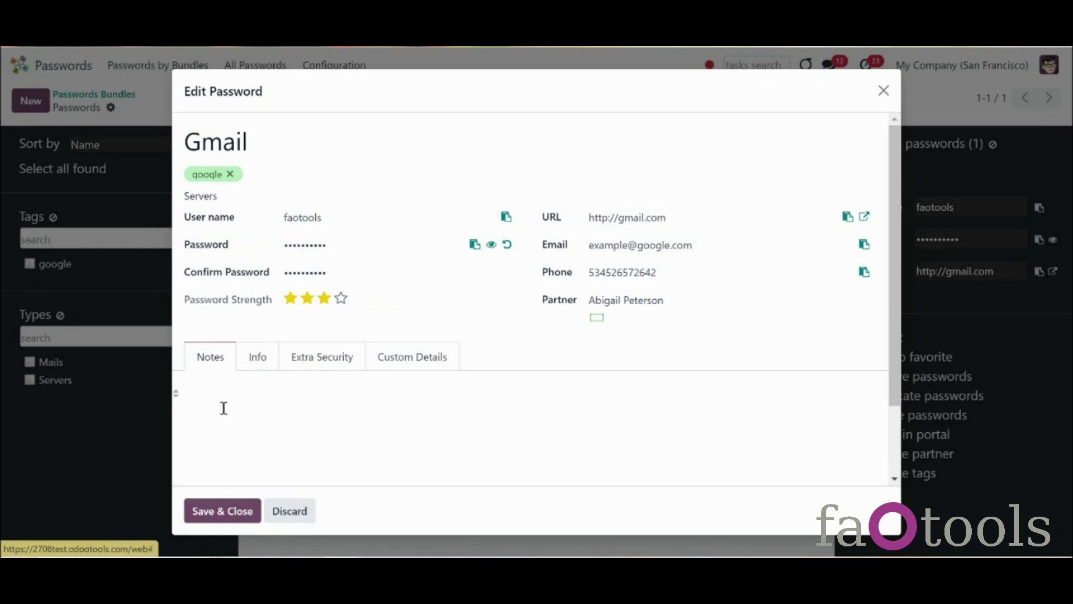
{"action": "left_click", "coordinate": [215, 515]}
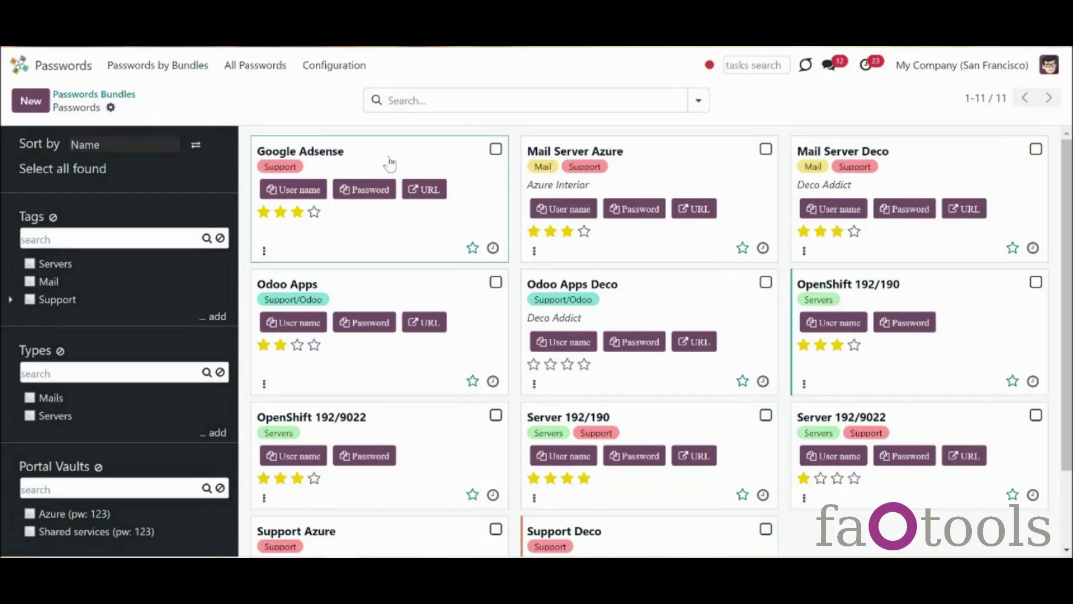
Select the Google Adsense password and regenerate its password
{"action": "left_click", "coordinate": [496, 148]}
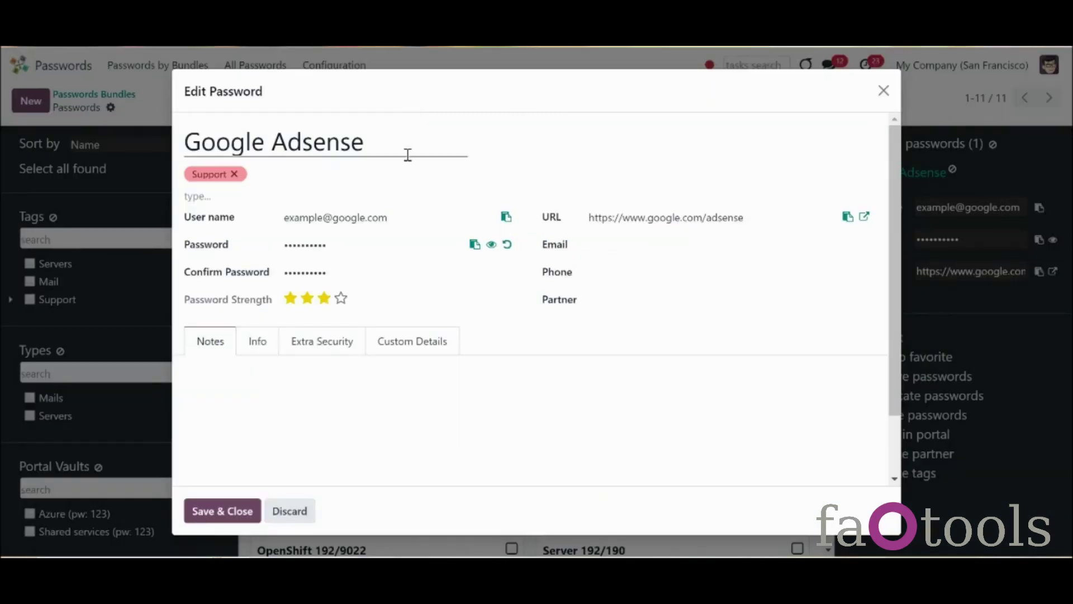
{"action": "left_click", "coordinate": [508, 245]}
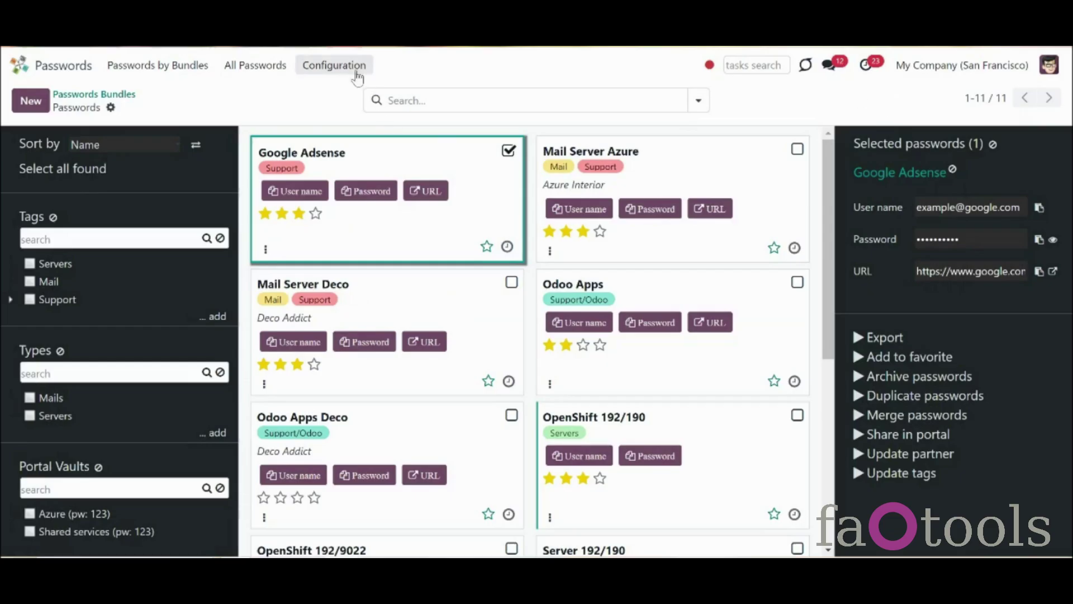
{"action": "left_click", "coordinate": [358, 67]}
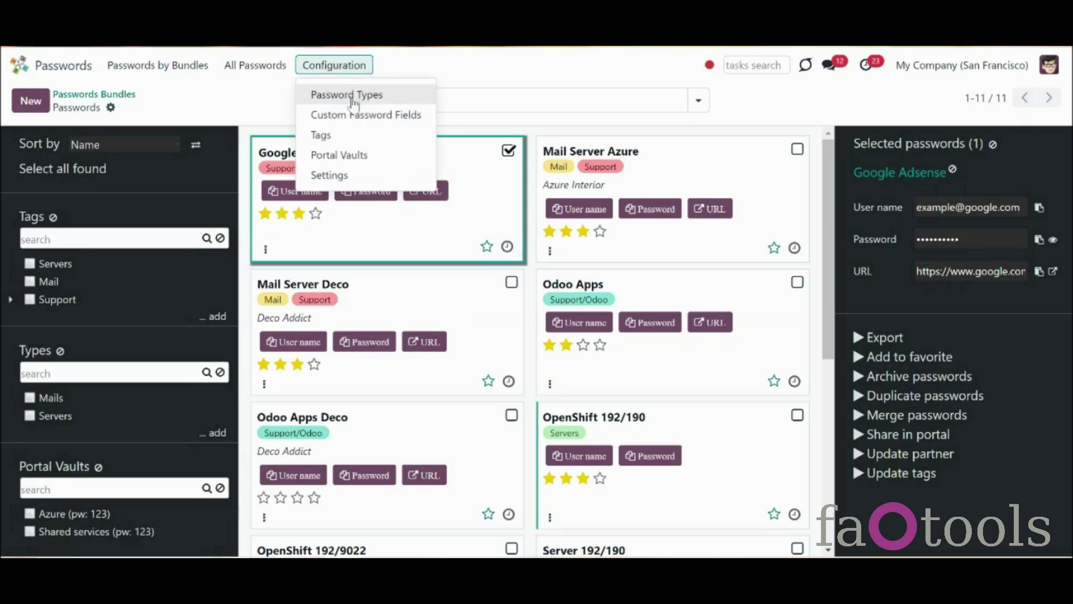
Set default password length 15 requiring digits, upper and lowercase letters and punctuation, then save settings
{"action": "left_click", "coordinate": [357, 175]}
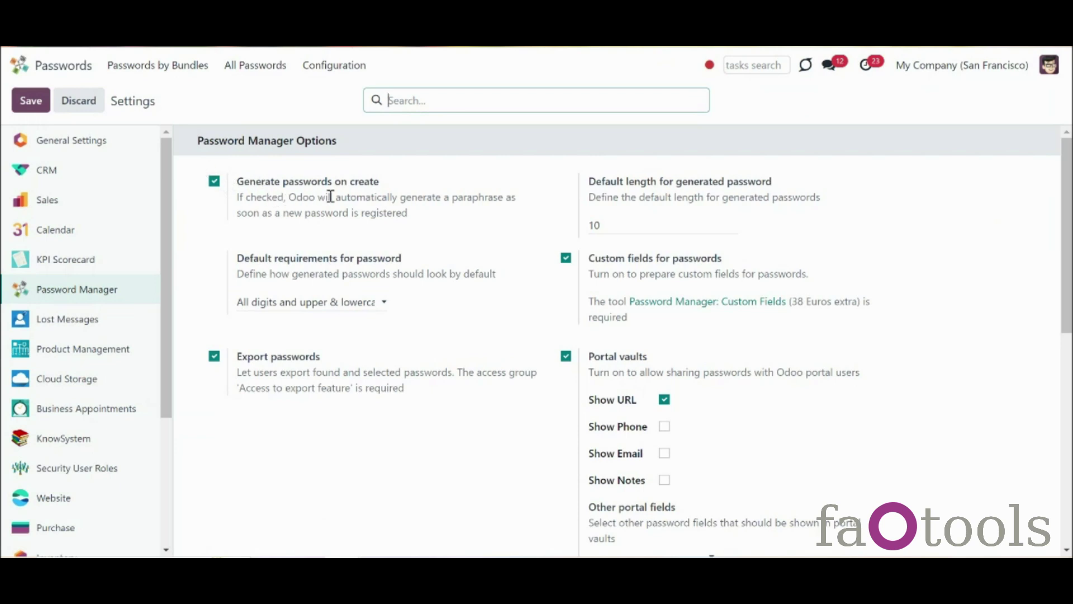
{"action": "double_click", "coordinate": [612, 227]}
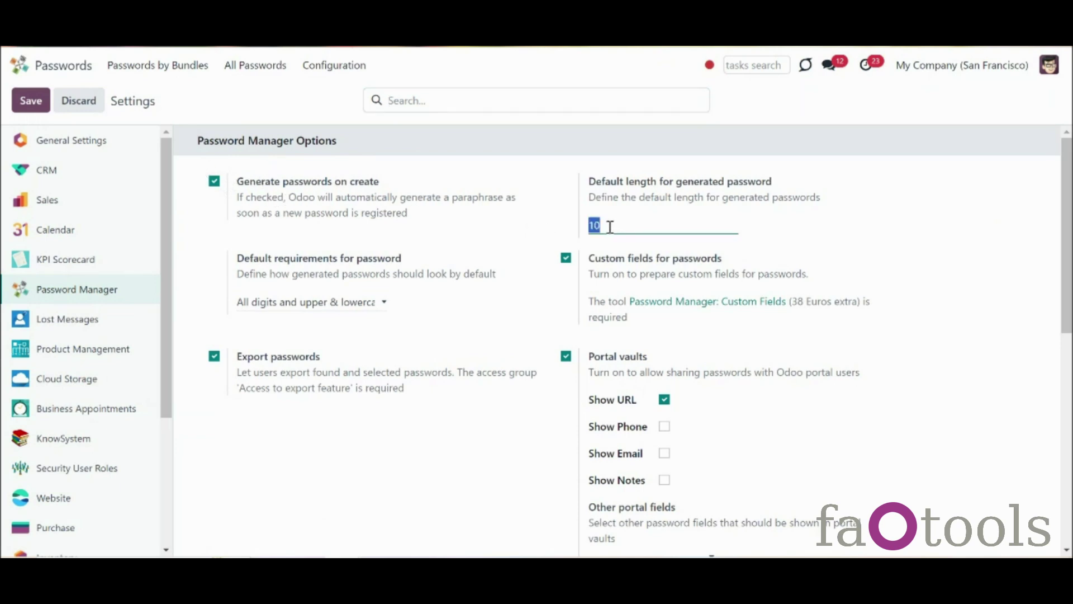
{"action": "type", "text": "15"}
{"action": "left_click", "coordinate": [362, 312]}
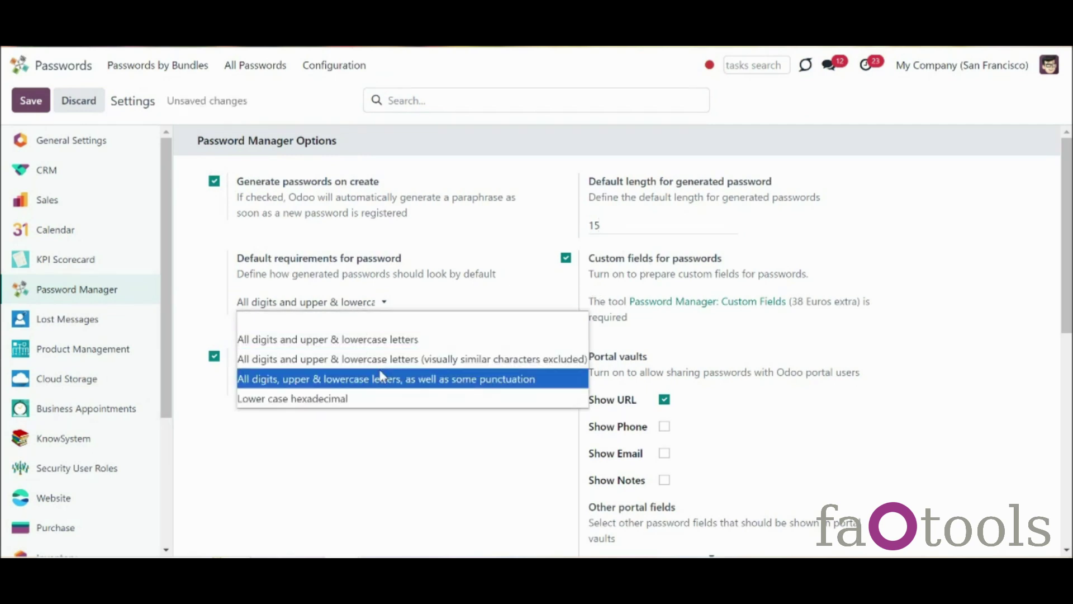
{"action": "left_click", "coordinate": [382, 378]}
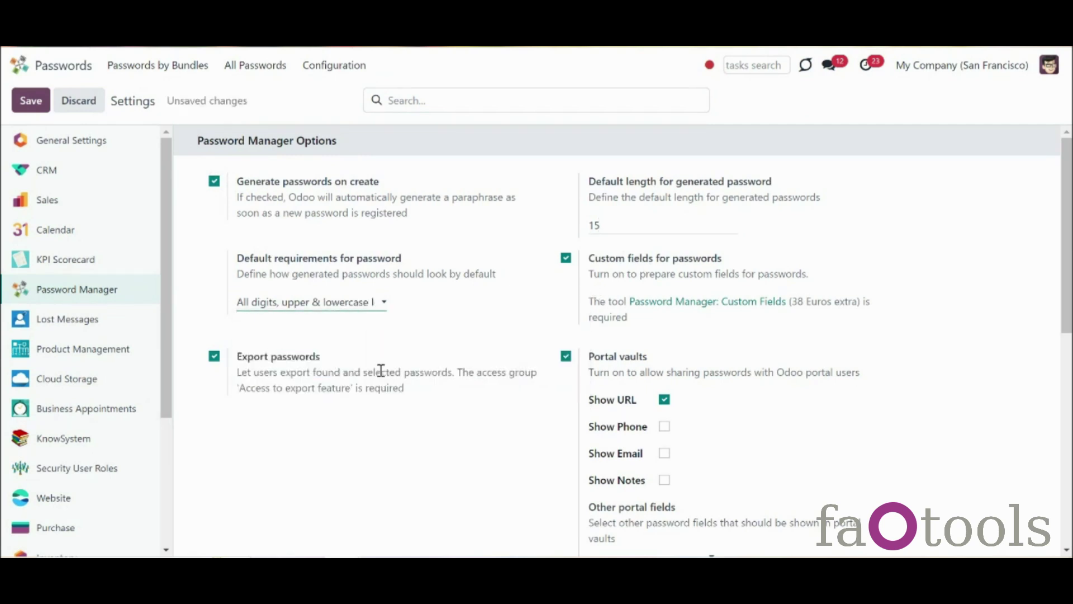
{"action": "left_click", "coordinate": [38, 108]}
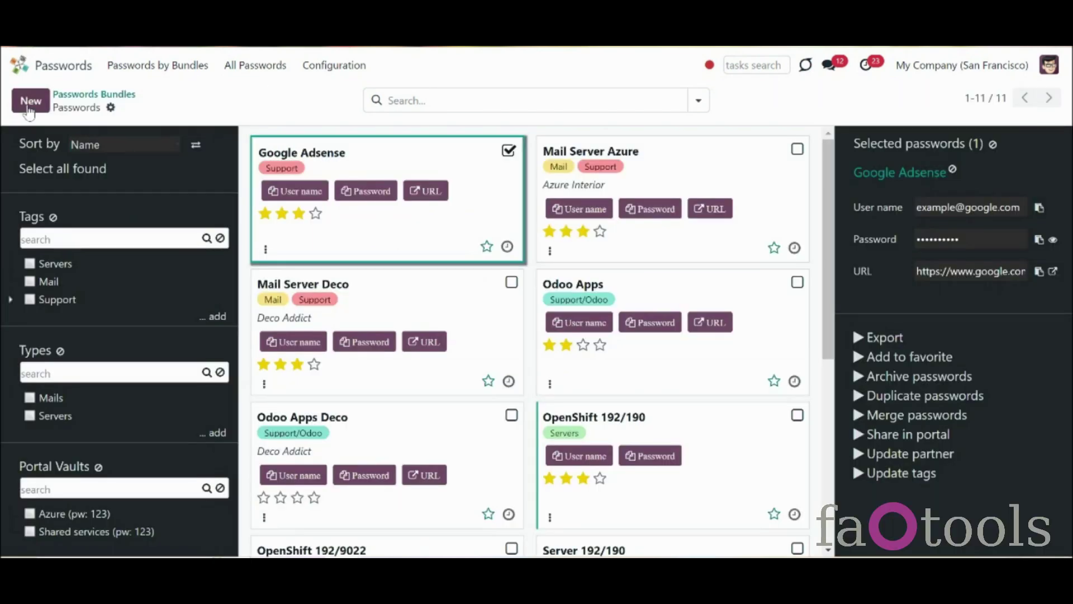
On a new entry, generate a 5-character digits-and-letters password and decline Chrome's update prompt
{"action": "left_click", "coordinate": [28, 109]}
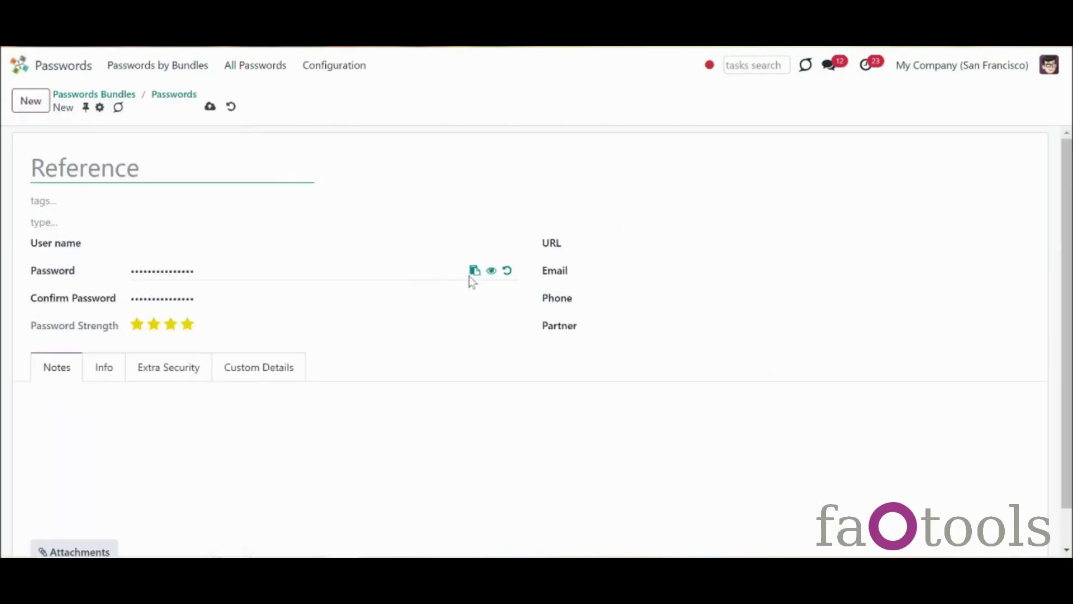
{"action": "left_click", "coordinate": [491, 273]}
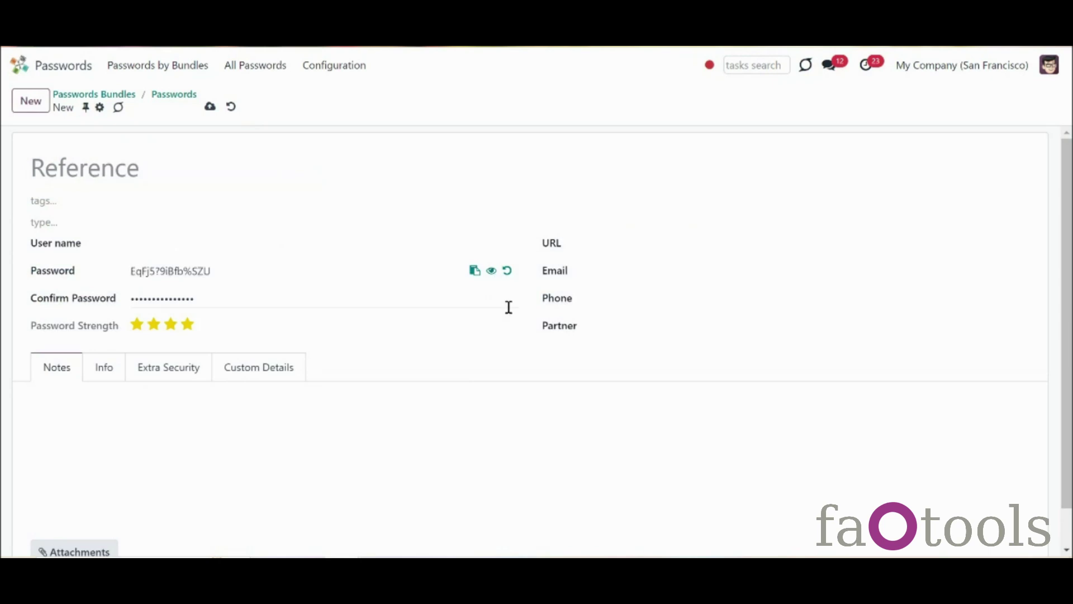
{"action": "left_click", "coordinate": [509, 272]}
{"action": "type", "text": "5"}
{"action": "left_click", "coordinate": [379, 314]}
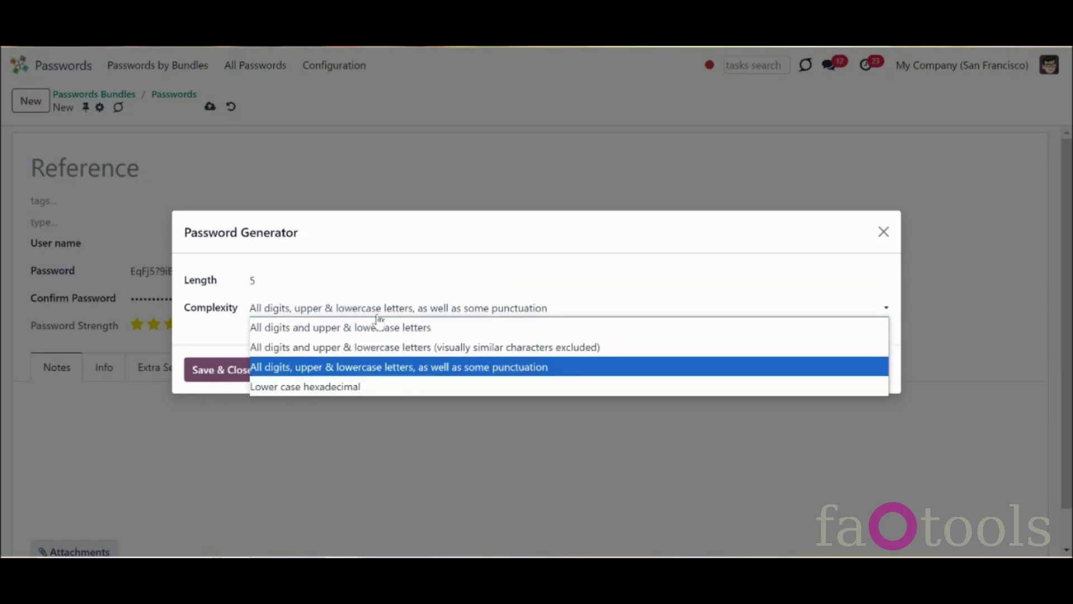
{"action": "left_click", "coordinate": [379, 327]}
{"action": "left_click", "coordinate": [239, 378]}
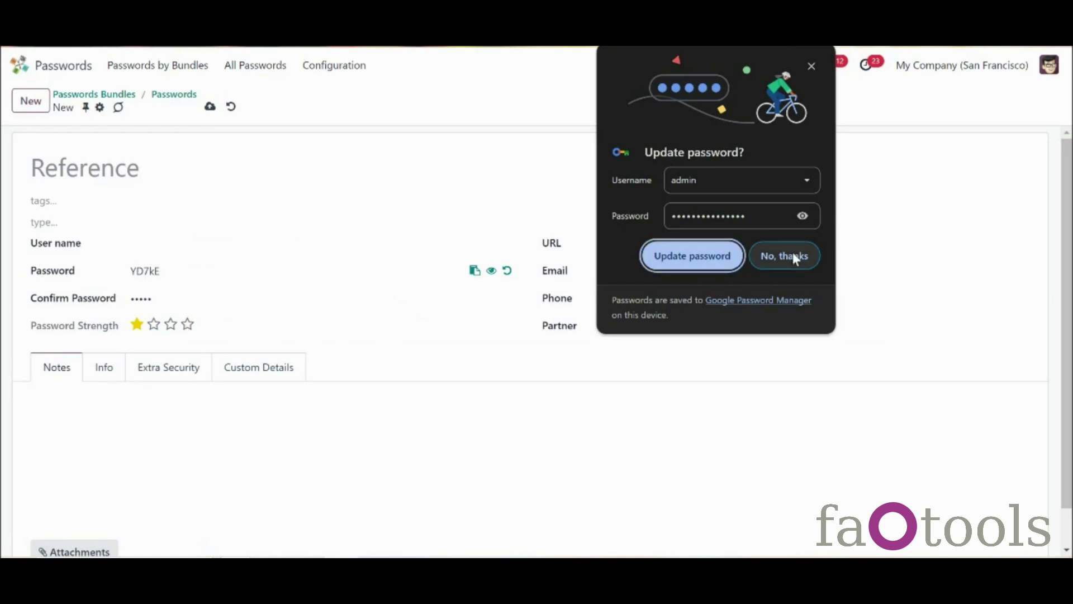
{"action": "left_click", "coordinate": [793, 255]}
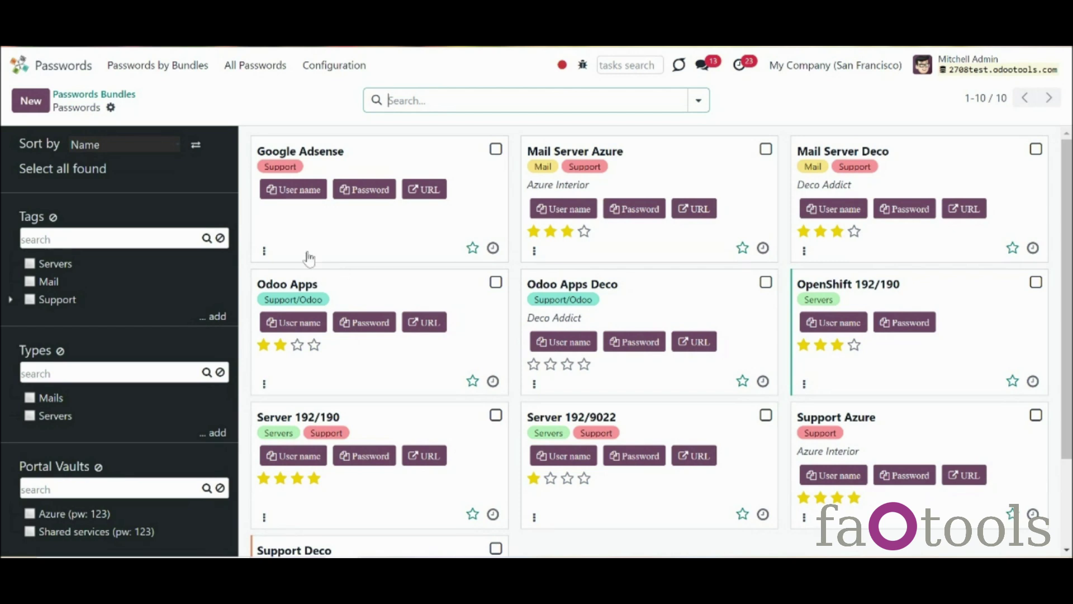
{"action": "left_click", "coordinate": [288, 226]}
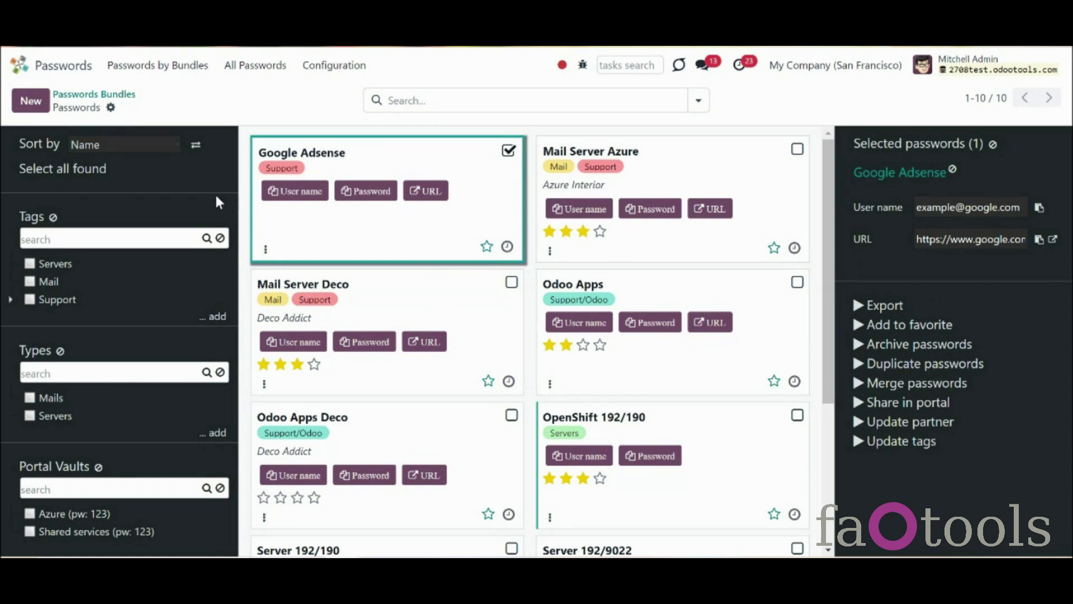
{"action": "left_click", "coordinate": [993, 145]}
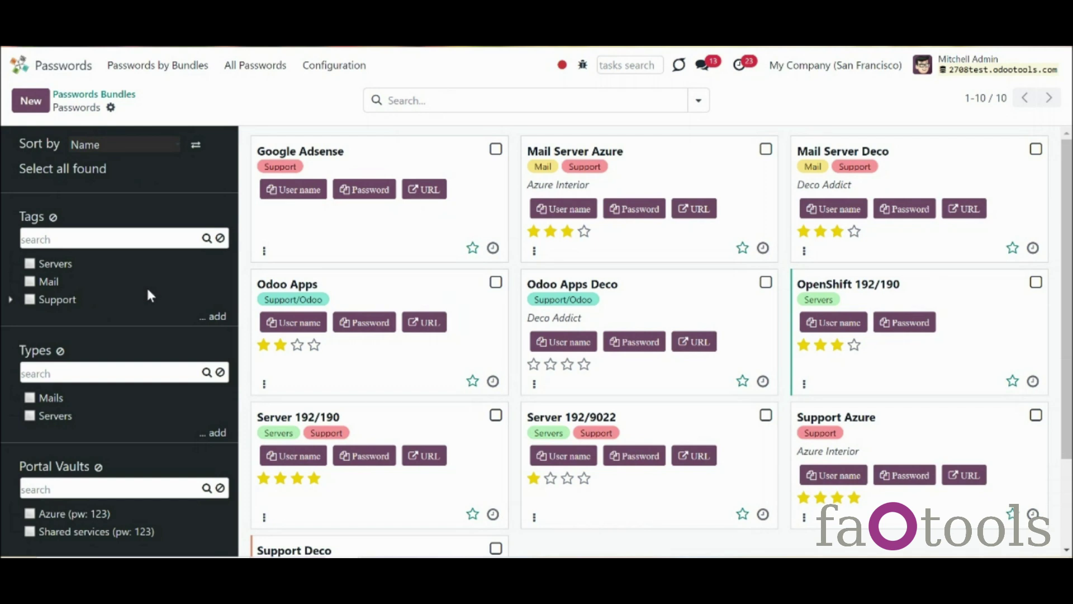
Sort cards by Creator then Partner, reverse and restore the order, and select then clear all ten
{"action": "left_click", "coordinate": [137, 154]}
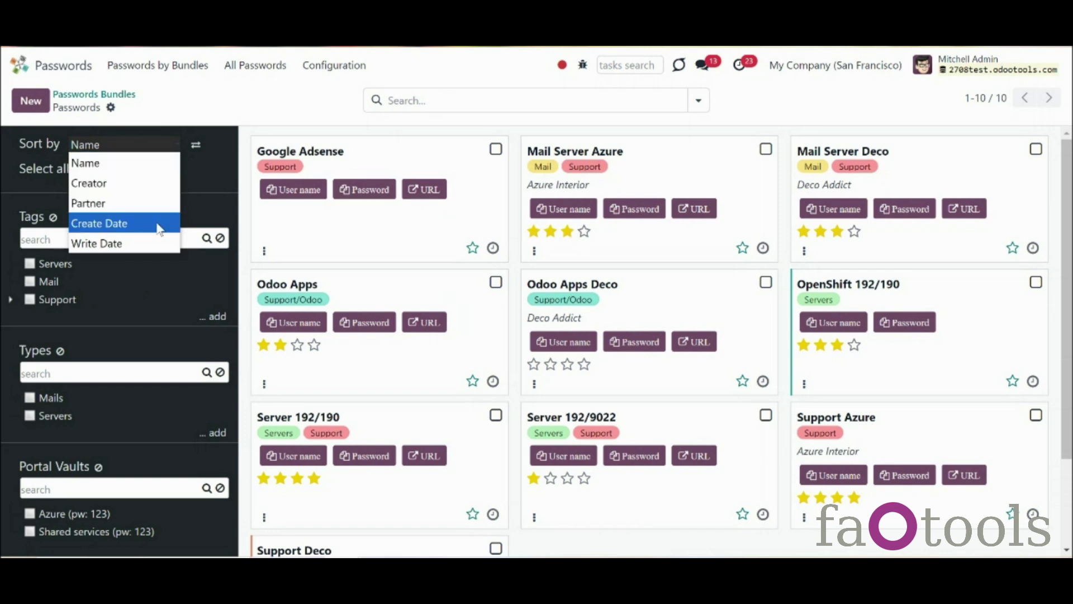
{"action": "left_click", "coordinate": [156, 184]}
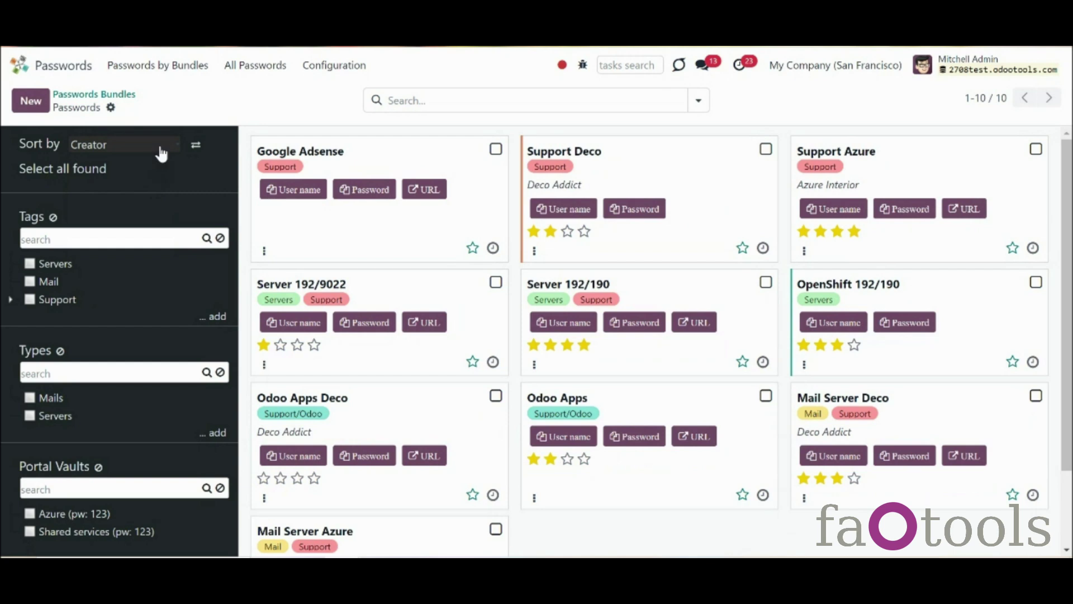
{"action": "left_click", "coordinate": [161, 154]}
{"action": "left_click", "coordinate": [155, 204]}
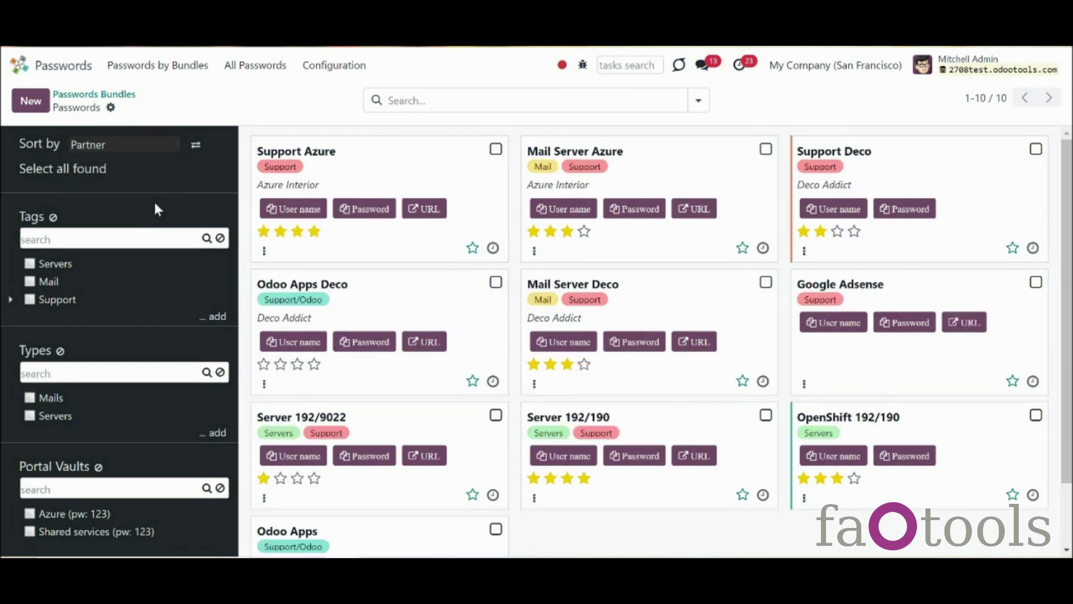
{"action": "left_click", "coordinate": [195, 146]}
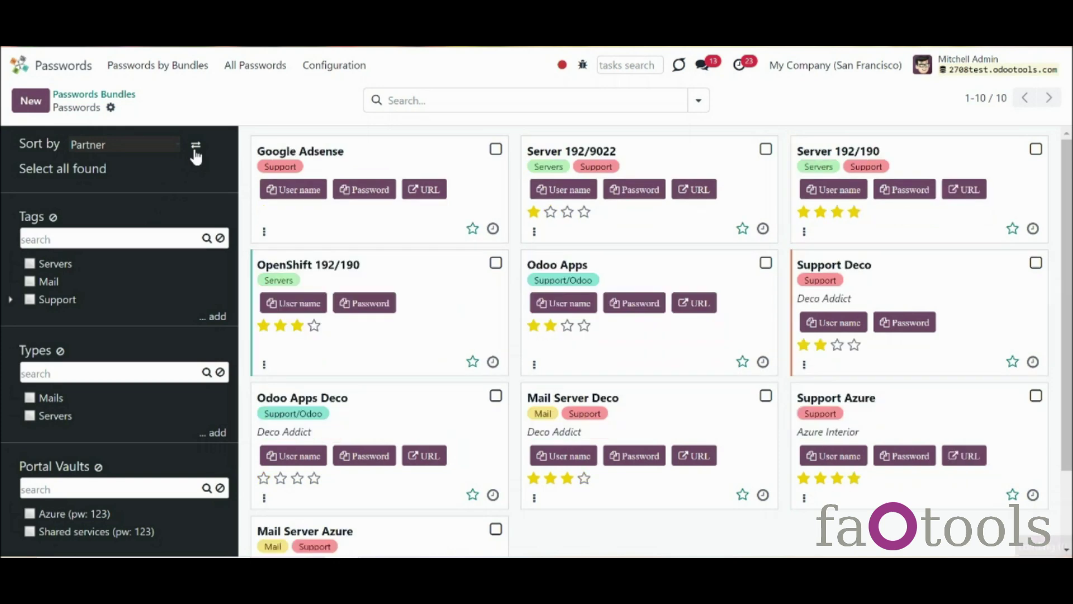
{"action": "left_click", "coordinate": [196, 148]}
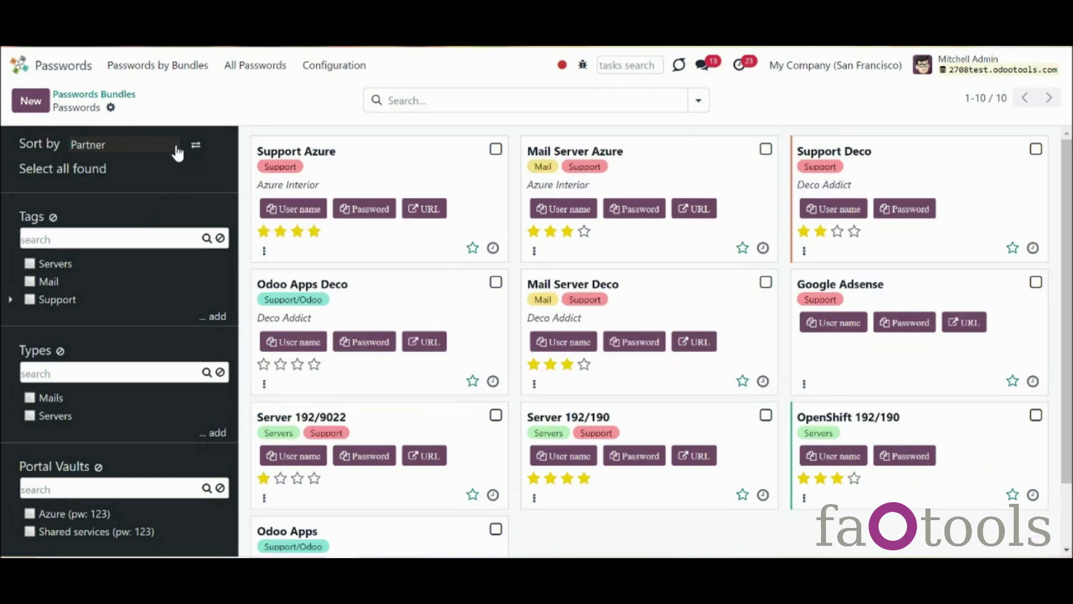
{"action": "left_click", "coordinate": [91, 176]}
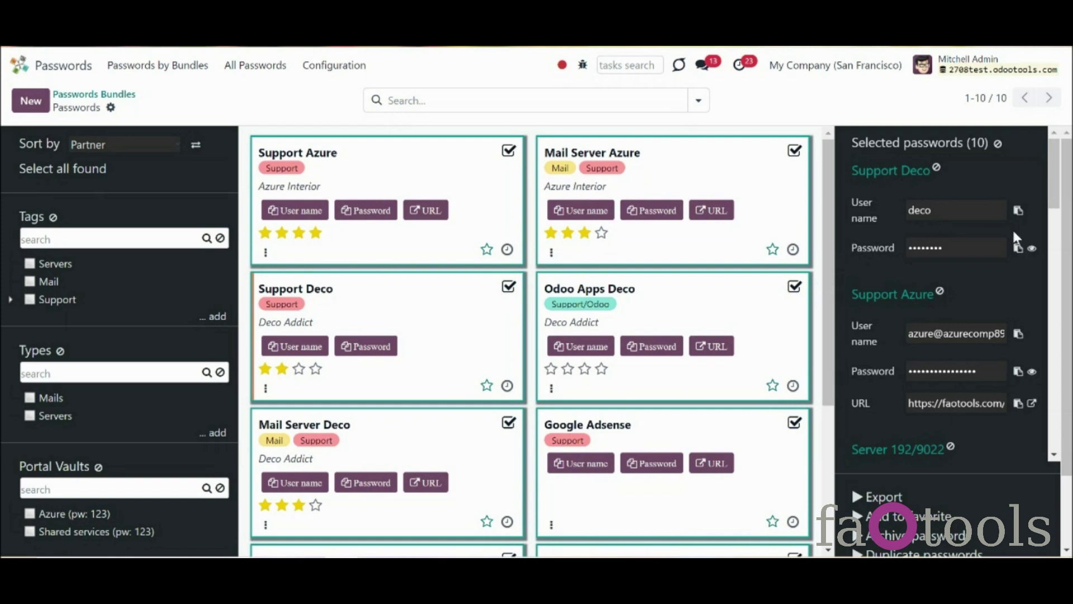
{"action": "left_click", "coordinate": [999, 147]}
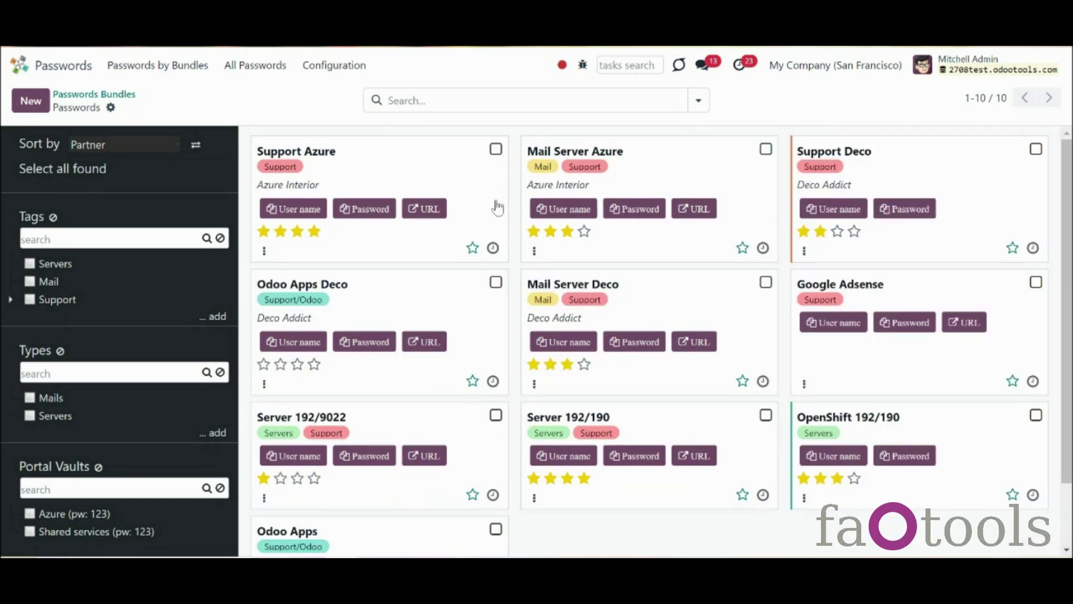
Create a new Extra tag and nest it under Support's Odoo tag
{"action": "left_click", "coordinate": [218, 318]}
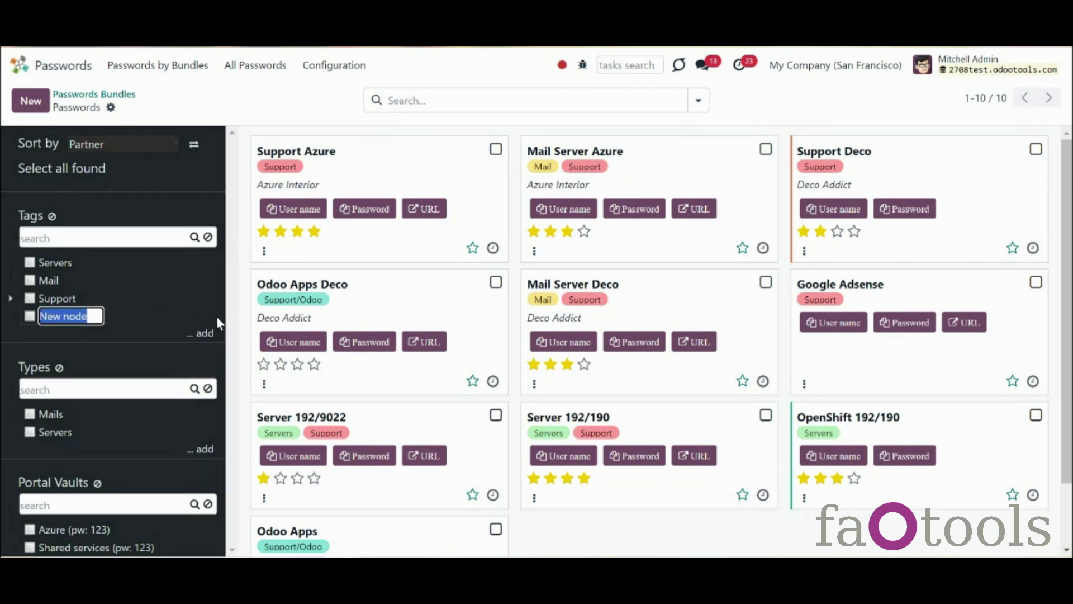
{"action": "type", "text": "Extra"}
{"action": "left_click", "coordinate": [138, 322]}
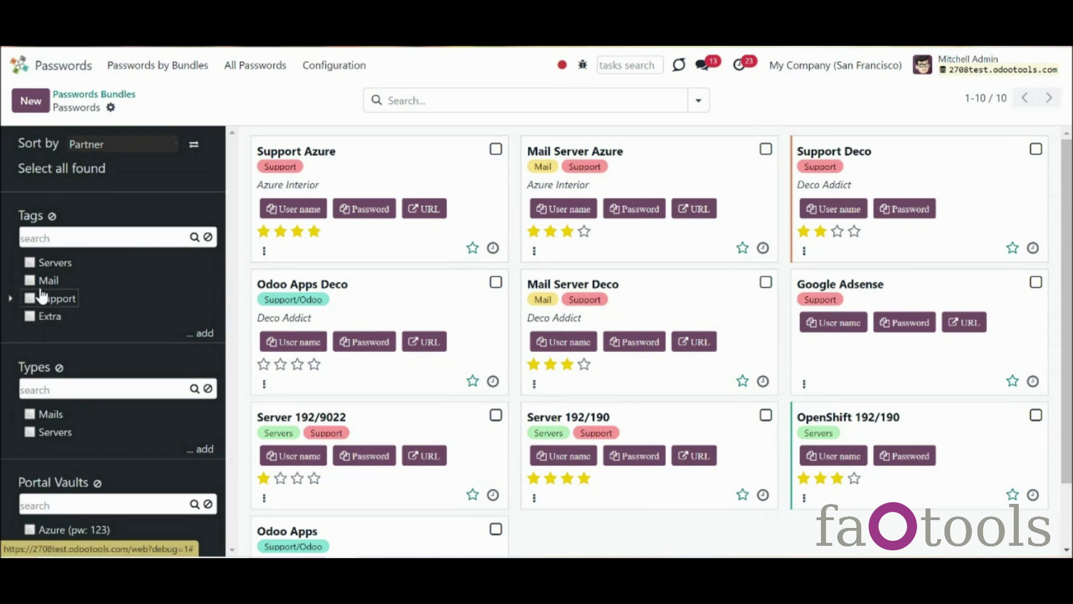
{"action": "left_click", "coordinate": [16, 300]}
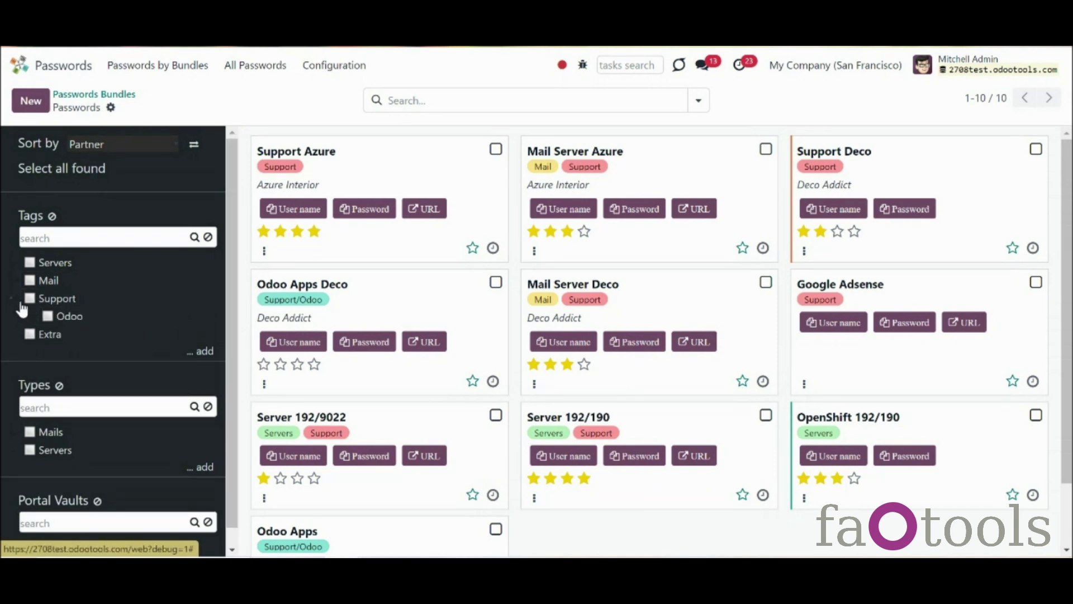
{"action": "right_click", "coordinate": [60, 322]}
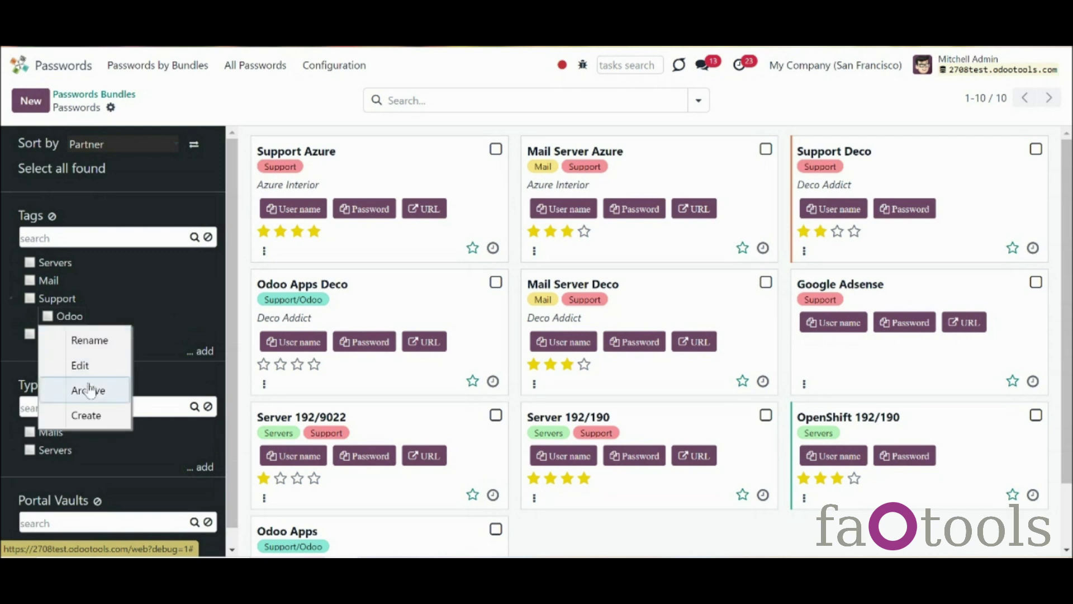
{"action": "left_click", "coordinate": [157, 331]}
{"action": "left_click_drag", "start_coordinate": [41, 339], "coordinate": [77, 324]}
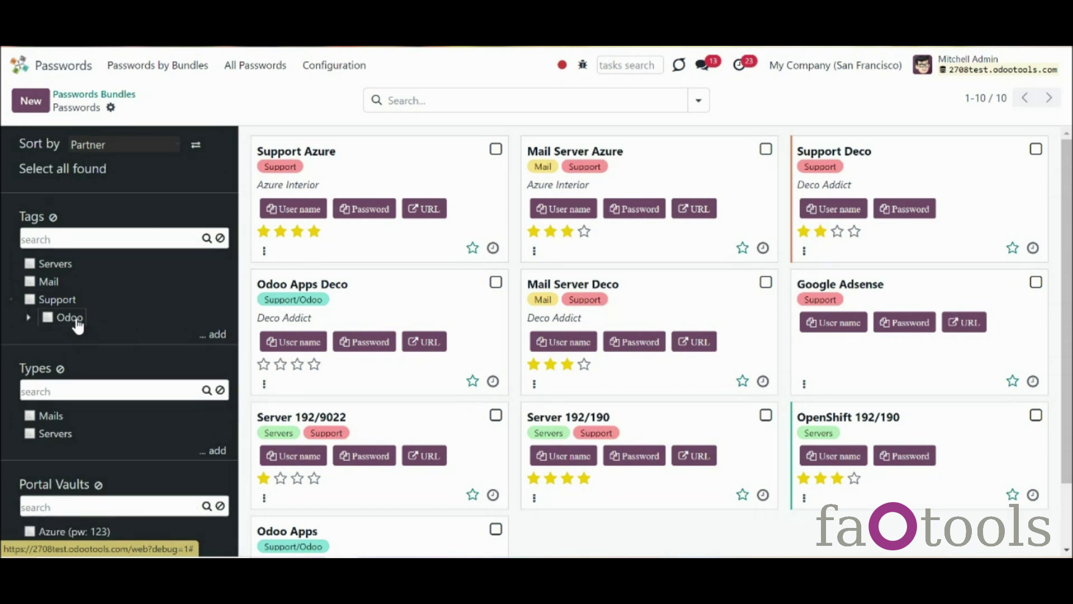
{"action": "left_click", "coordinate": [29, 323]}
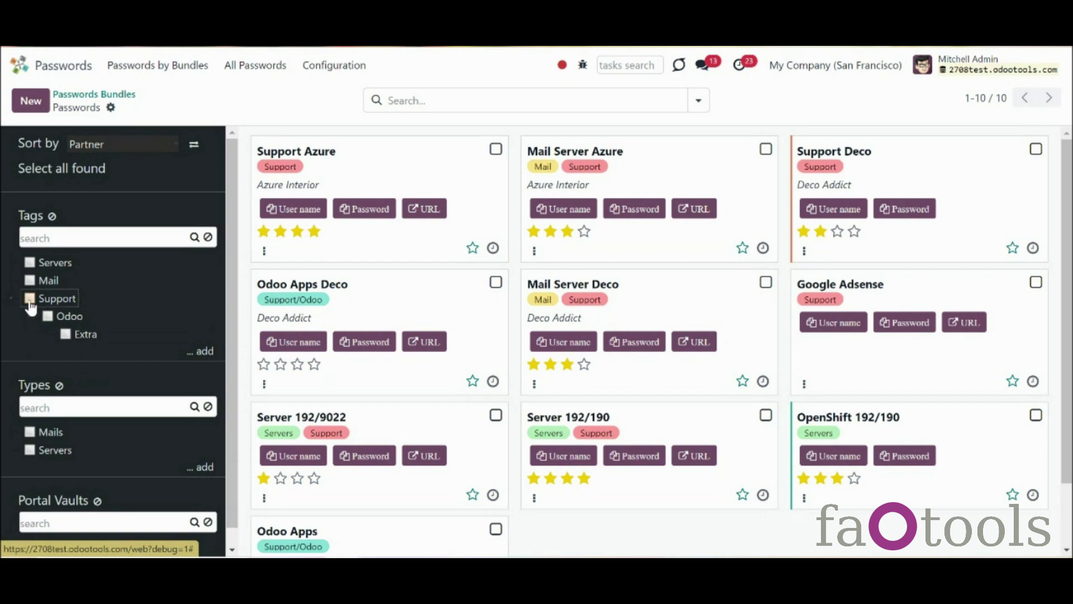
Filter the board to passwords tagged Support and collapse its sub-tags
{"action": "left_click", "coordinate": [30, 299]}
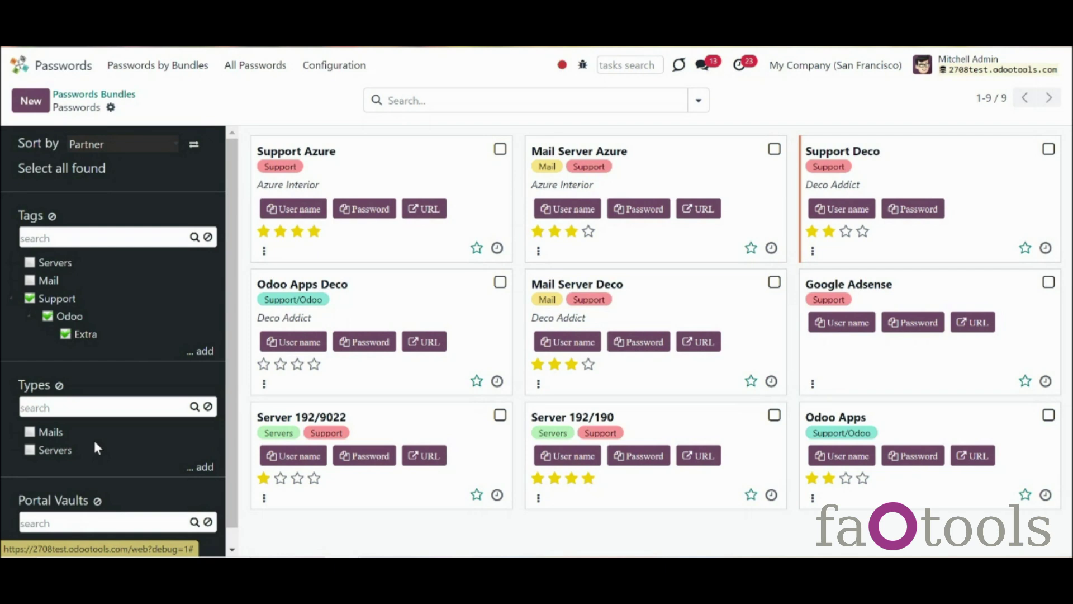
{"action": "left_click", "coordinate": [12, 303]}
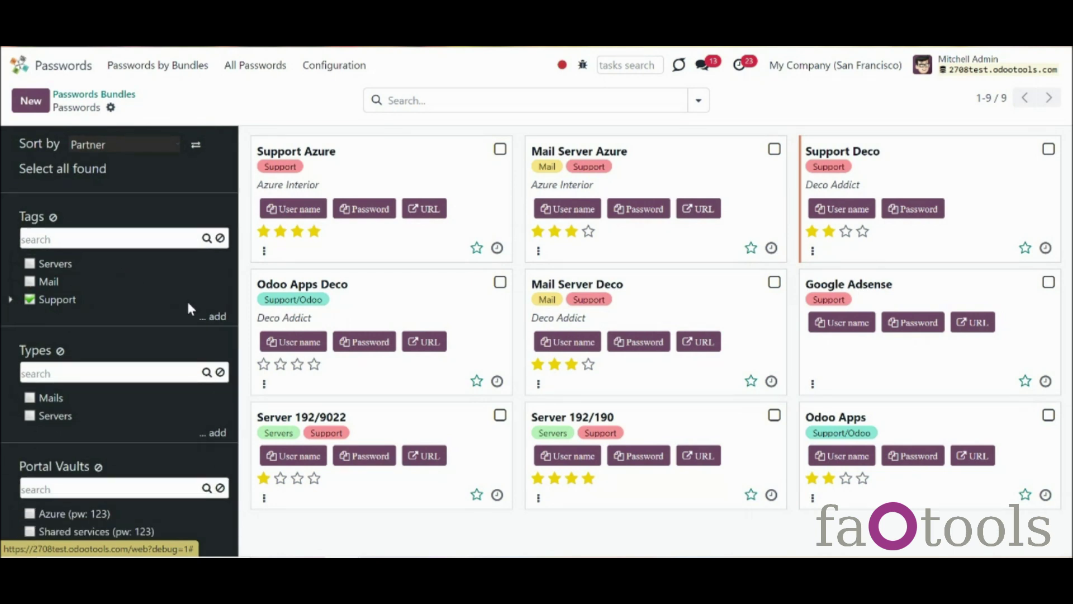
{"action": "left_click", "coordinate": [322, 70]}
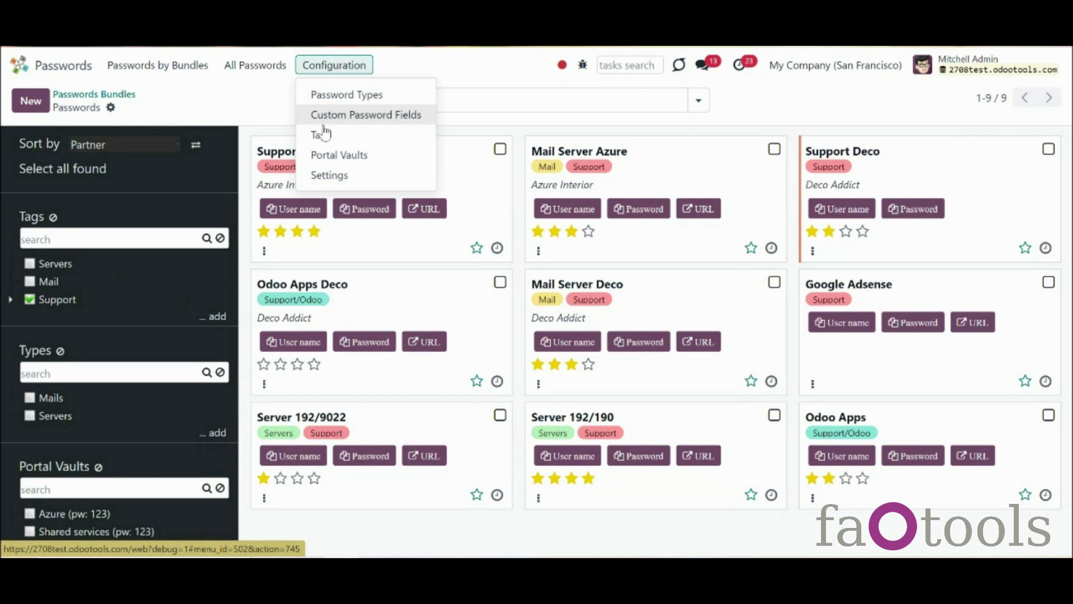
Check the password Tags list, then return to the password cards and select Google Adsense
{"action": "left_click", "coordinate": [324, 134]}
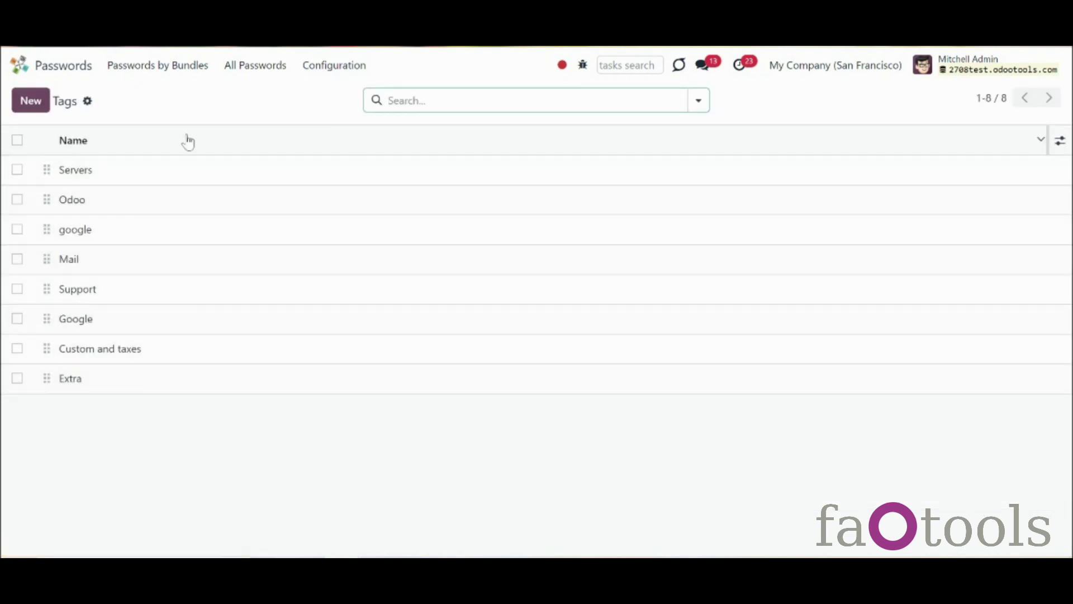
{"action": "left_click", "coordinate": [168, 65]}
{"action": "left_click", "coordinate": [496, 148]}
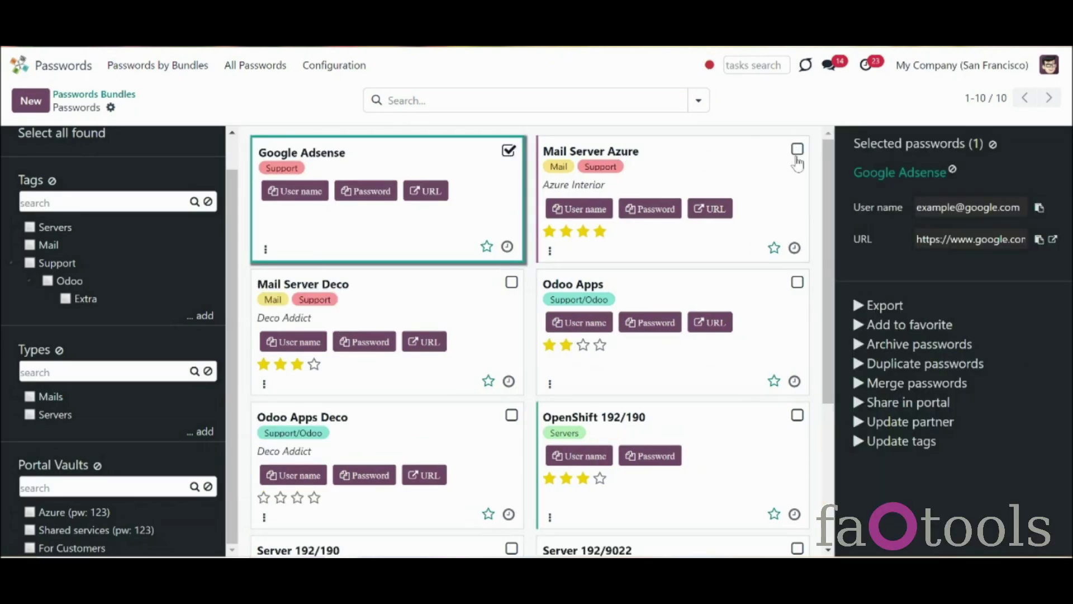
Add Odoo Apps to the selection and copy Mail Server Azure's user name, password and URL
{"action": "left_click", "coordinate": [798, 283]}
{"action": "left_click_drag", "start_coordinate": [478, 166], "coordinate": [51, 231]}
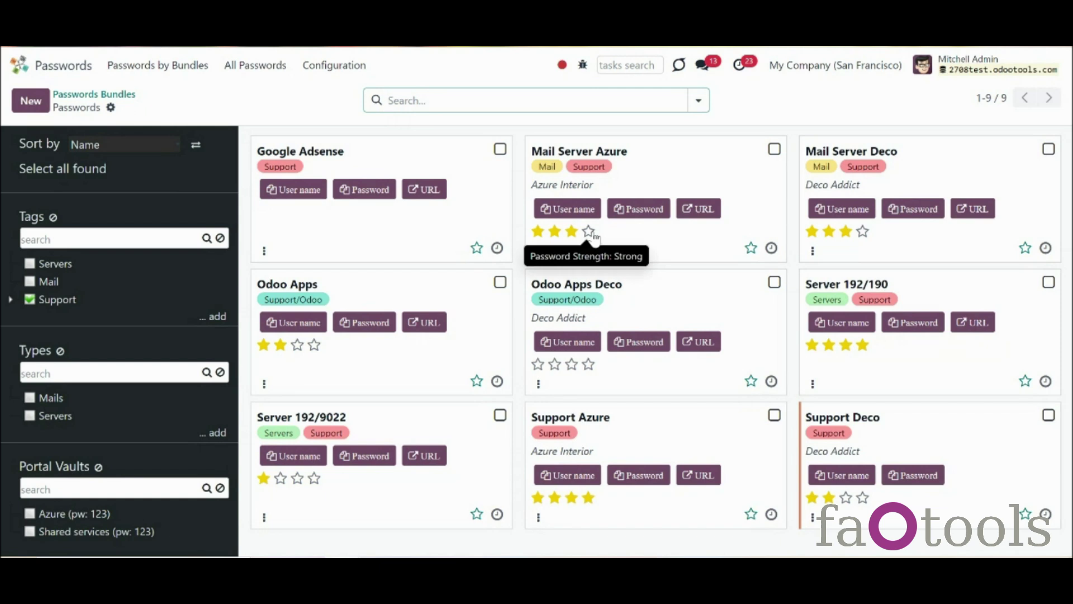
{"action": "left_click", "coordinate": [563, 211]}
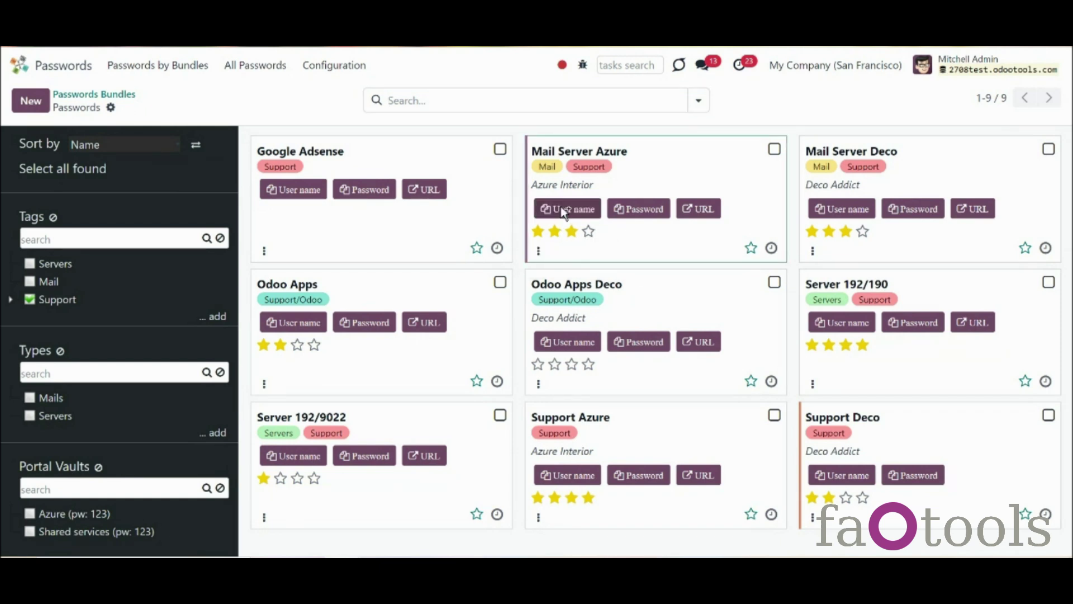
{"action": "left_click", "coordinate": [639, 204]}
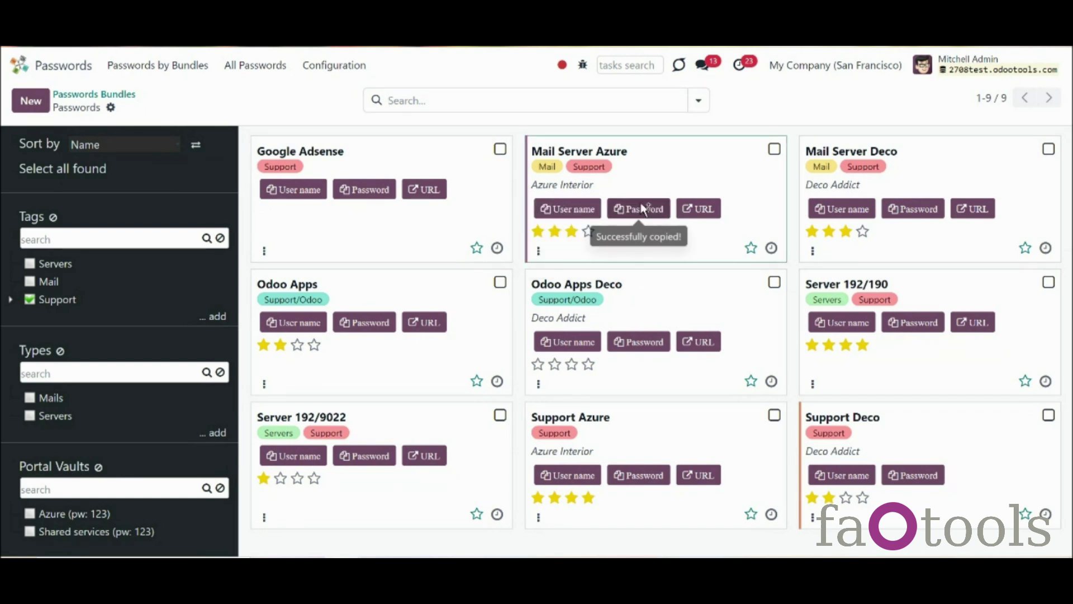
{"action": "left_click", "coordinate": [687, 213]}
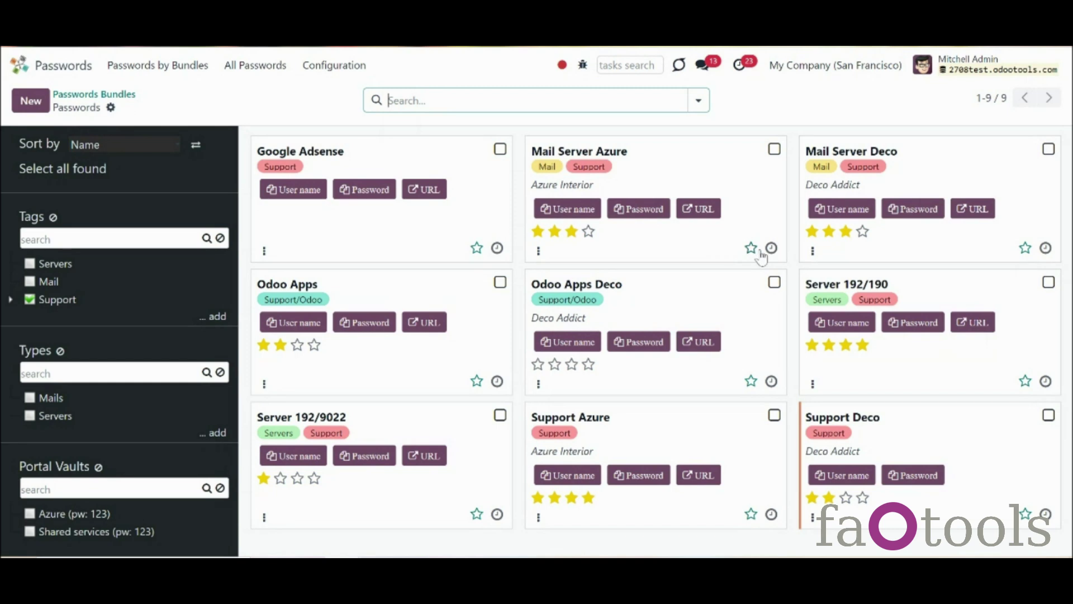
Toggle Mail Server Azure's favourite star and activities, then show its card colour choices
{"action": "left_click", "coordinate": [751, 249]}
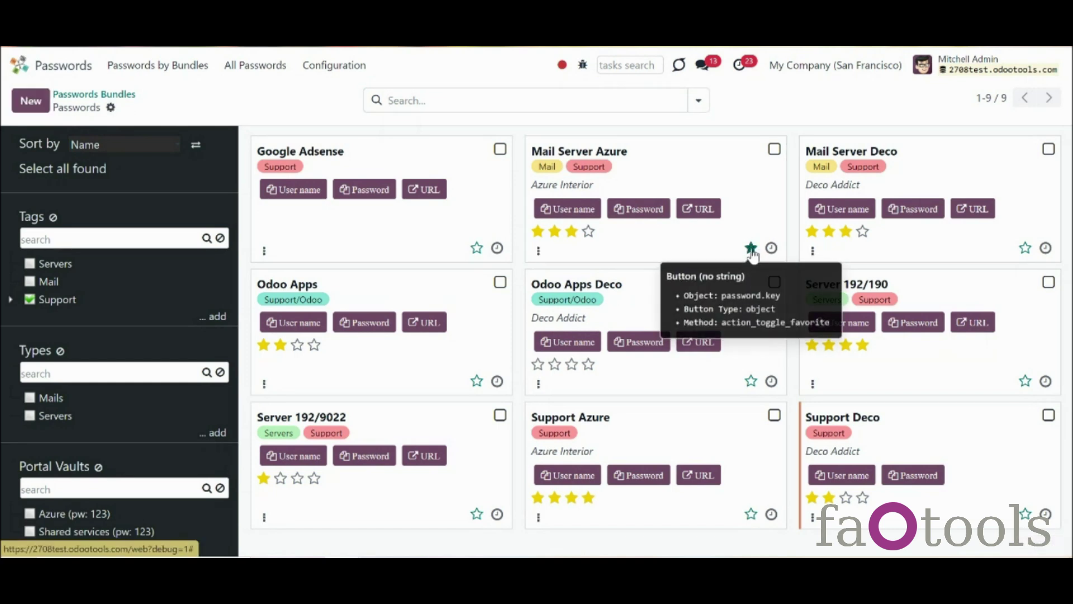
{"action": "left_click", "coordinate": [751, 249]}
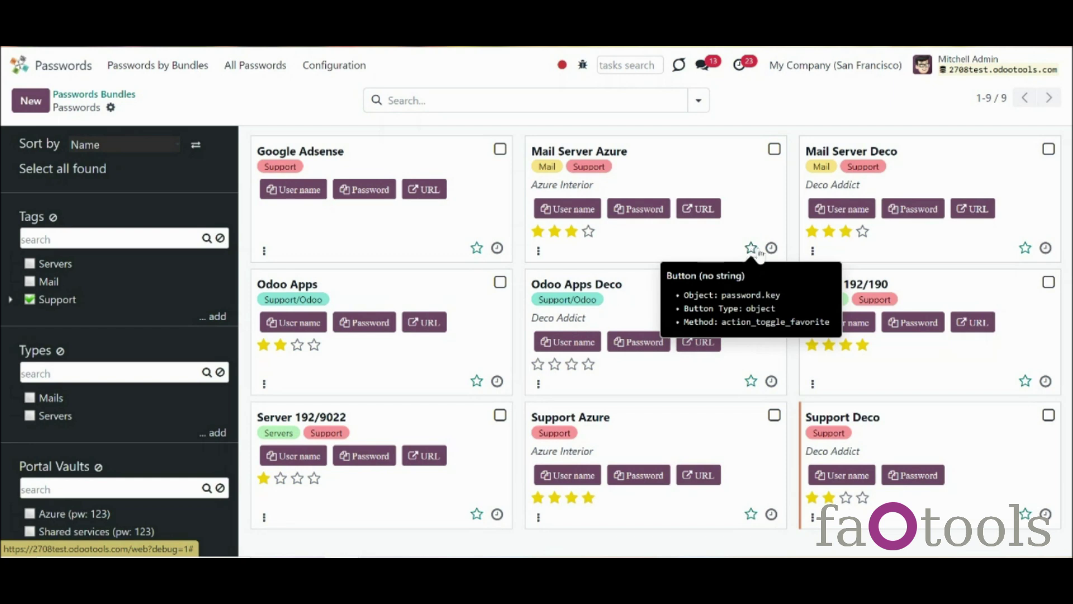
{"action": "left_click", "coordinate": [771, 248]}
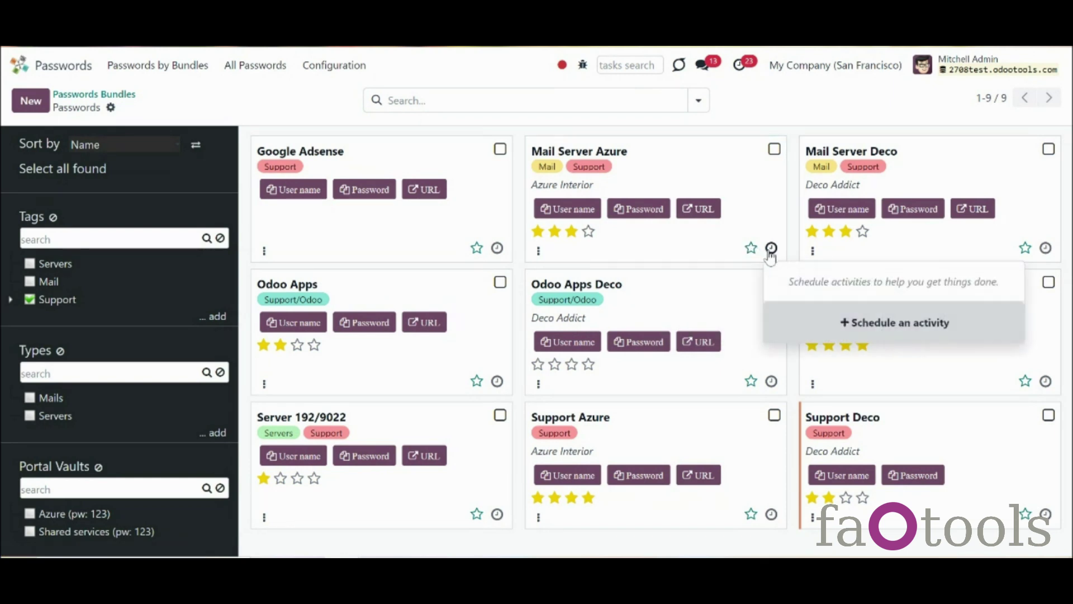
{"action": "left_click", "coordinate": [770, 248]}
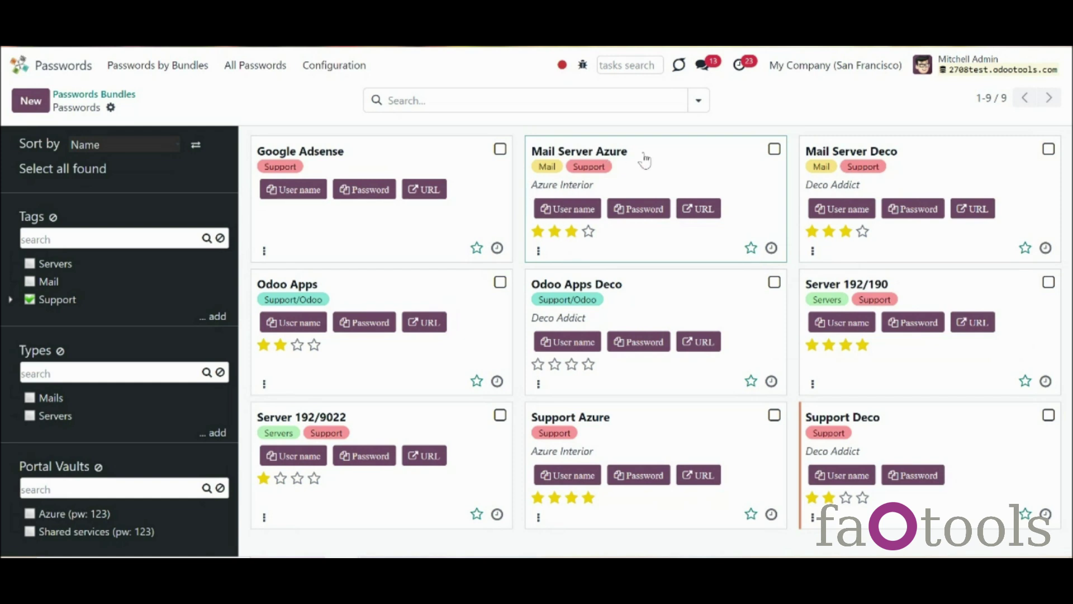
{"action": "left_click", "coordinate": [538, 251]}
{"action": "left_click", "coordinate": [524, 260]}
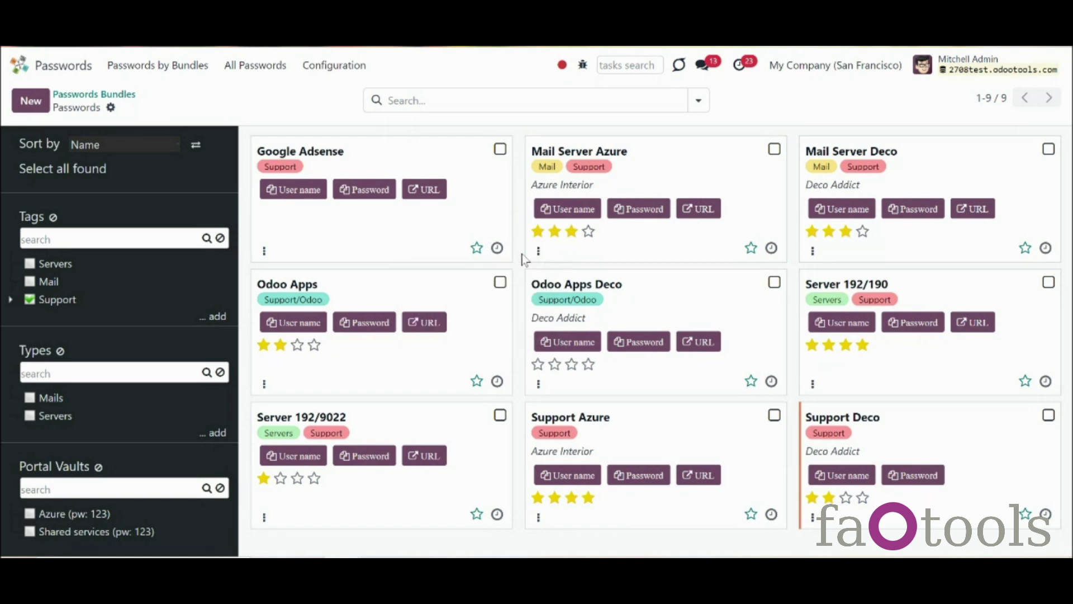
{"action": "left_click", "coordinate": [539, 253]}
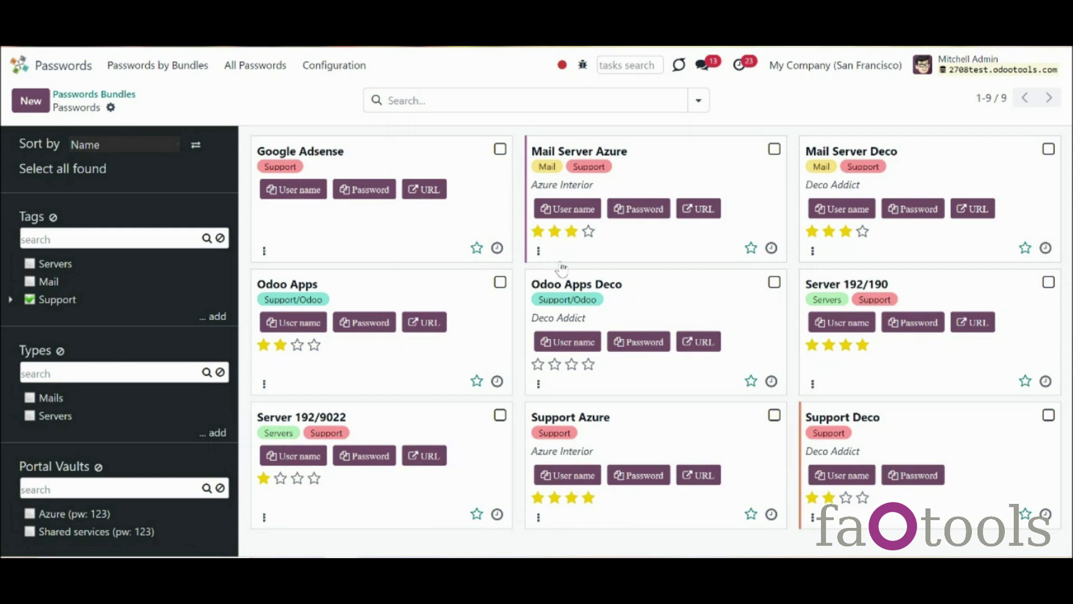
Select Google Adsense and Mail Server Azure, briefly trying the Mails type and Mail tag filters
{"action": "left_click", "coordinate": [474, 160]}
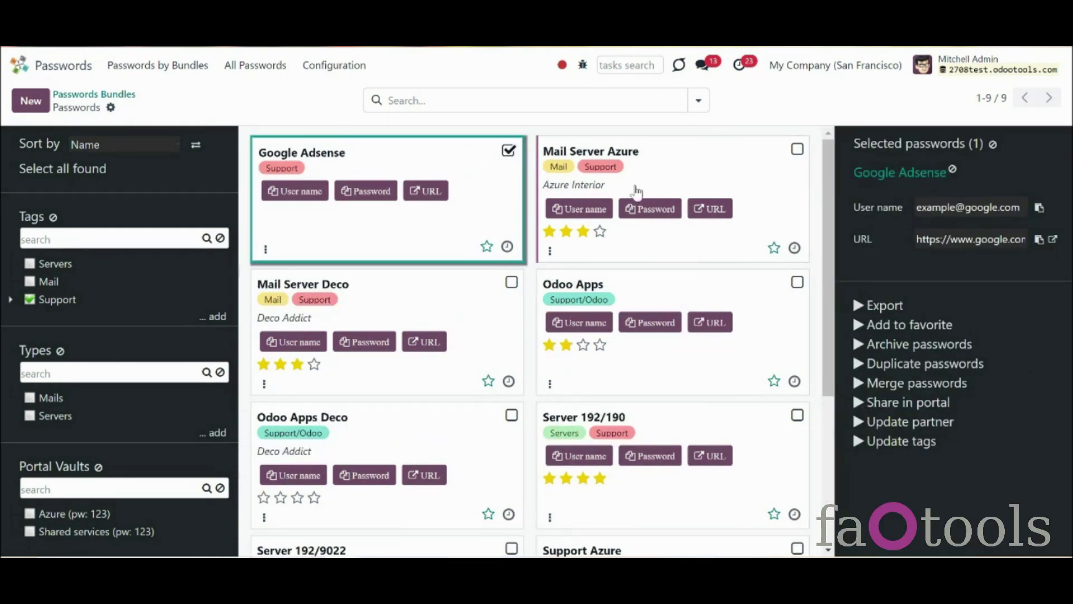
{"action": "left_click", "coordinate": [687, 179]}
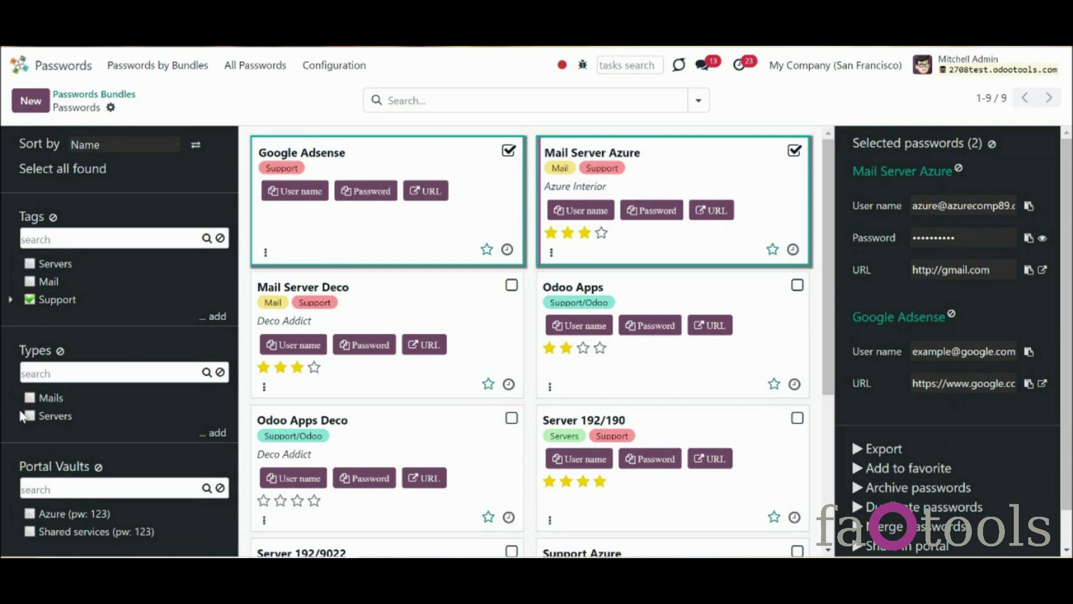
{"action": "left_click", "coordinate": [29, 397]}
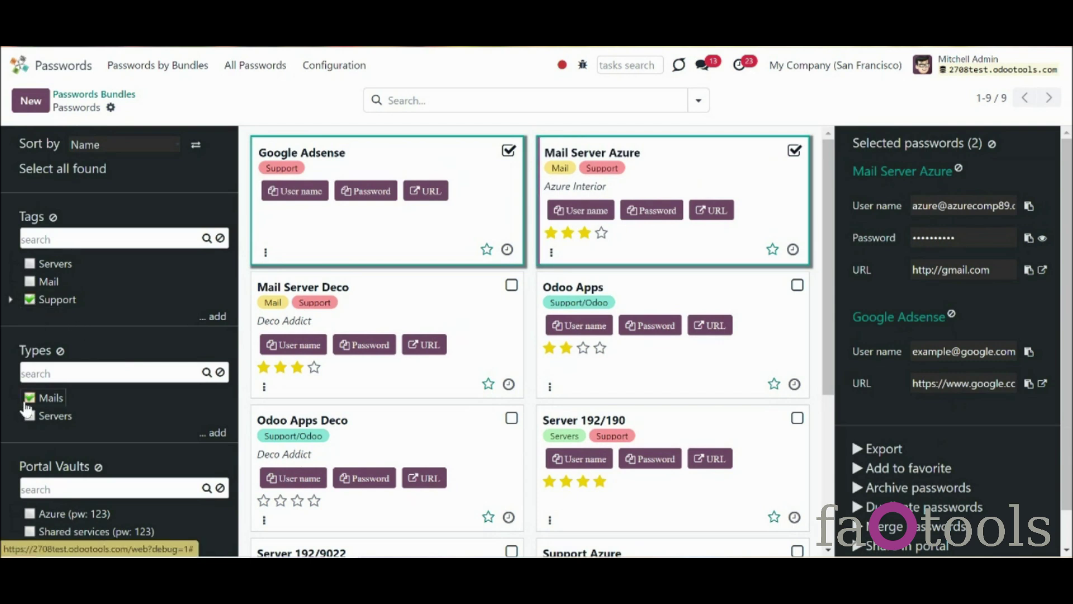
{"action": "left_click", "coordinate": [29, 398]}
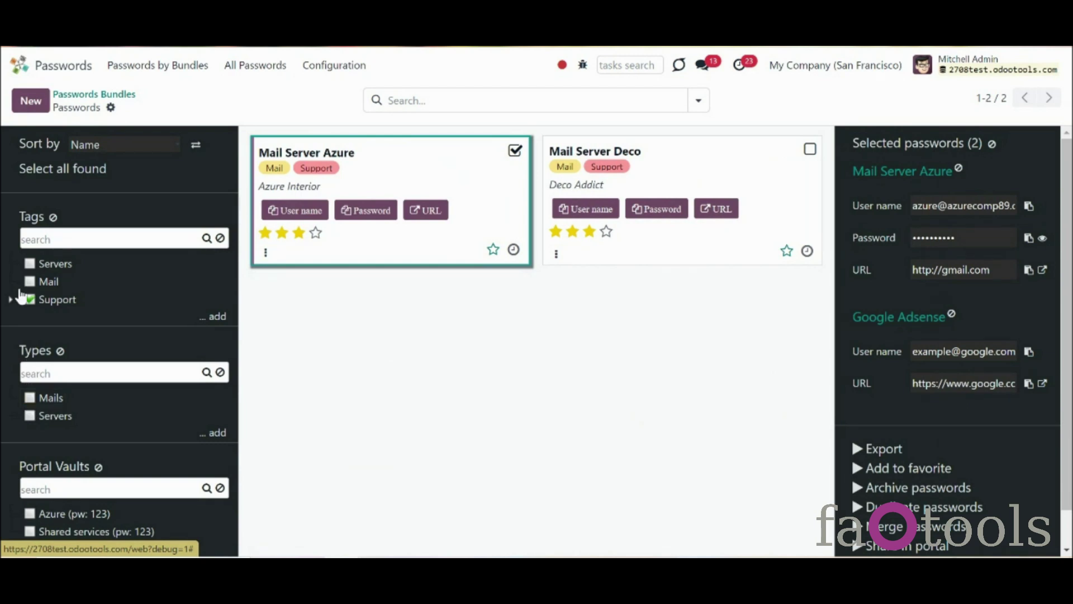
{"action": "left_click", "coordinate": [30, 280]}
{"action": "left_click", "coordinate": [30, 280]}
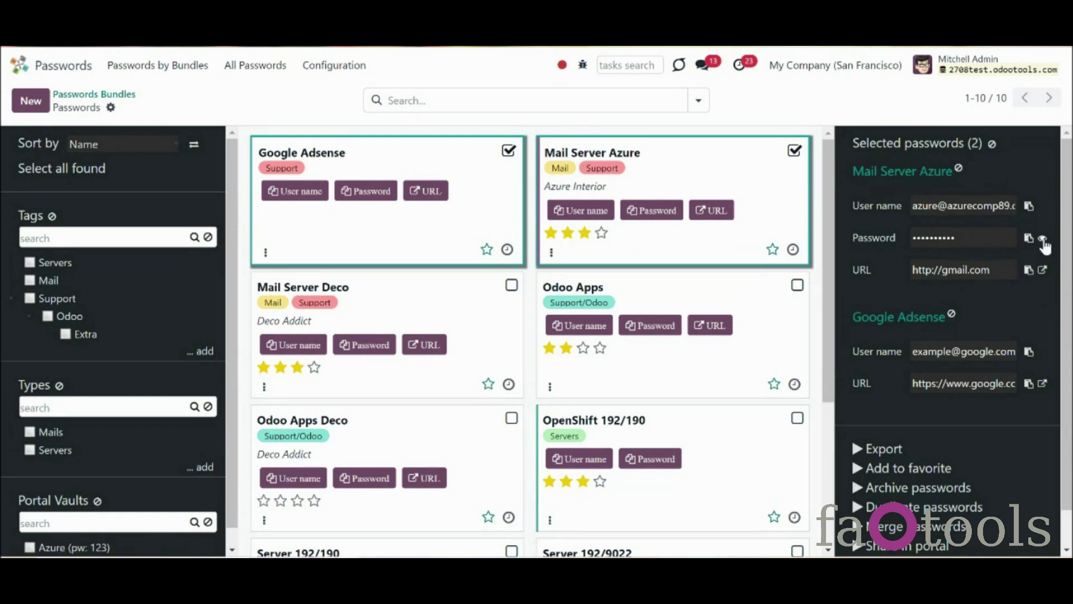
Reveal Mail Server Azure's password in plain text, then hide it again
{"action": "left_click", "coordinate": [1043, 240]}
{"action": "left_click", "coordinate": [1043, 240]}
{"action": "scroll", "coordinate": [1068, 483], "scroll_direction": "down", "scroll_amount": 1}
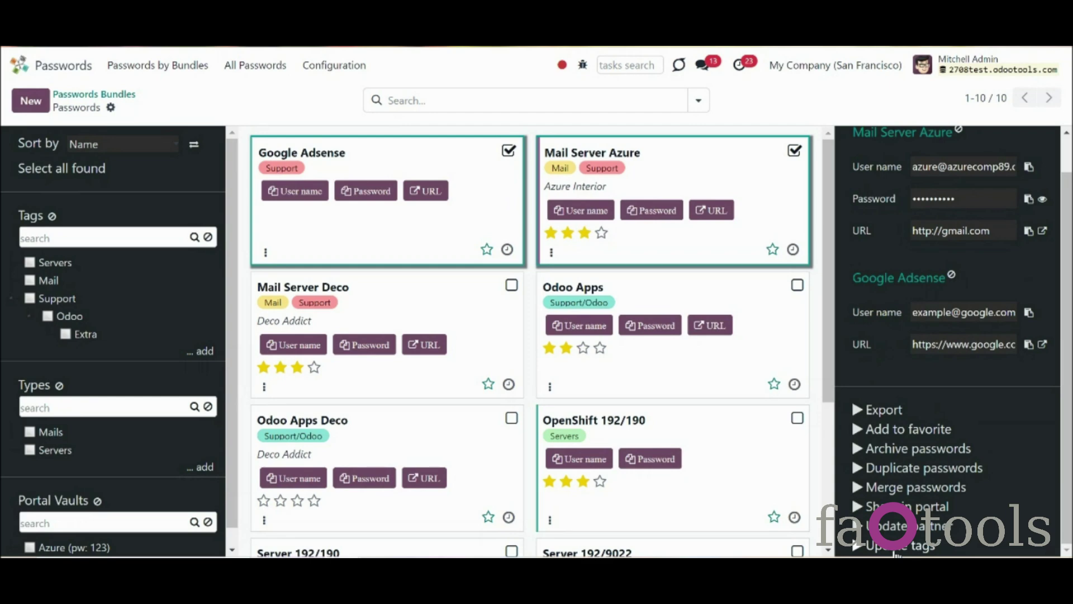
Go to Configuration > Settings and scroll down to the Mass actions list
{"action": "left_click", "coordinate": [336, 66]}
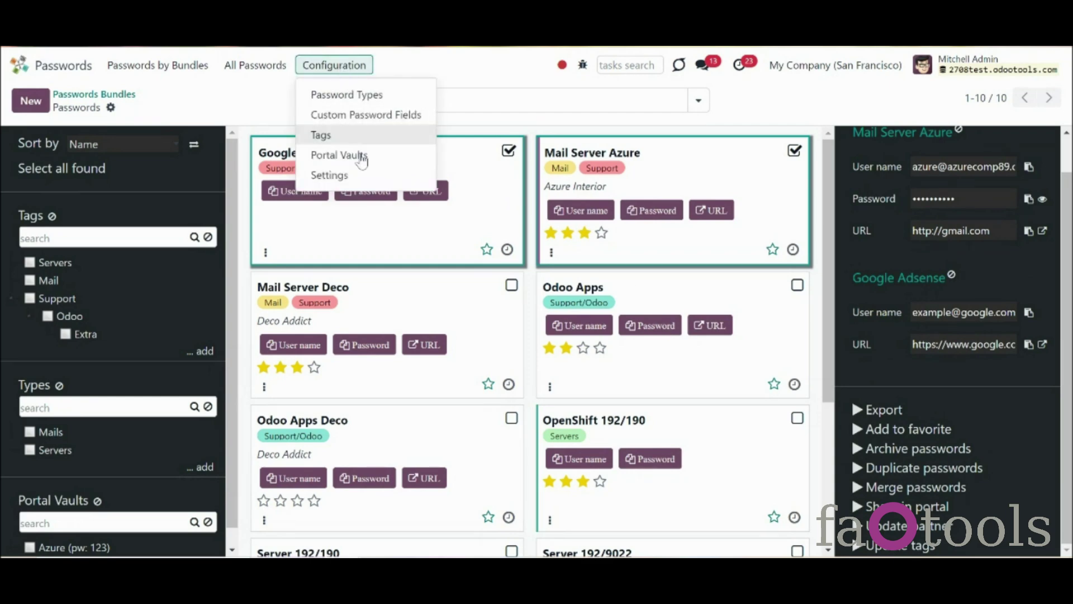
{"action": "left_click", "coordinate": [370, 176]}
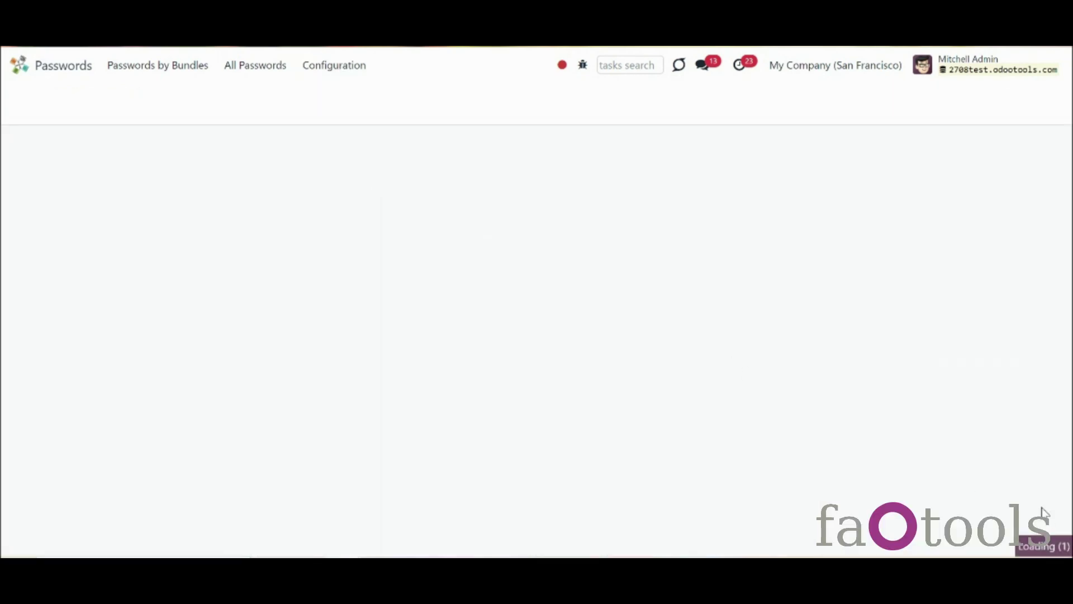
{"action": "scroll", "coordinate": [614, 336], "scroll_direction": "down", "scroll_amount": 8}
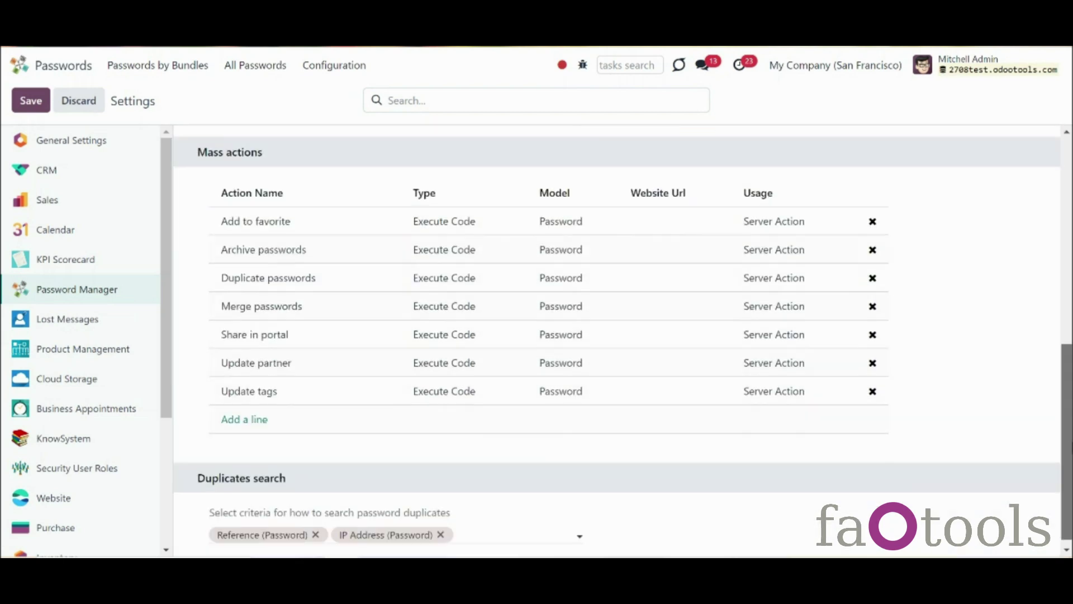
Add Remove from favorite to the password mass actions and delete another action row
{"action": "left_click", "coordinate": [253, 421]}
{"action": "left_click", "coordinate": [189, 320]}
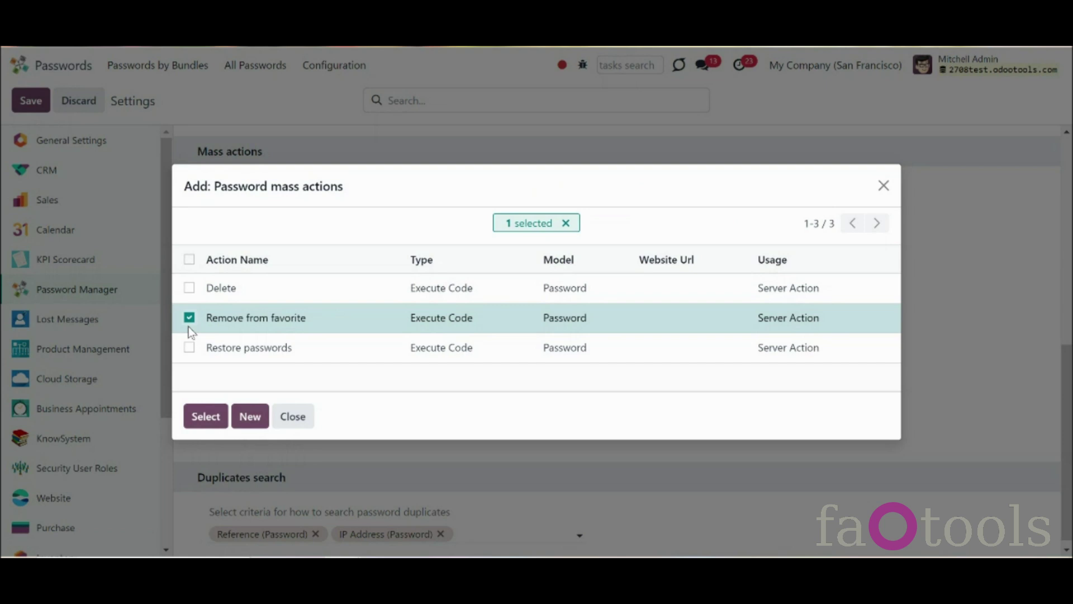
{"action": "left_click", "coordinate": [207, 418]}
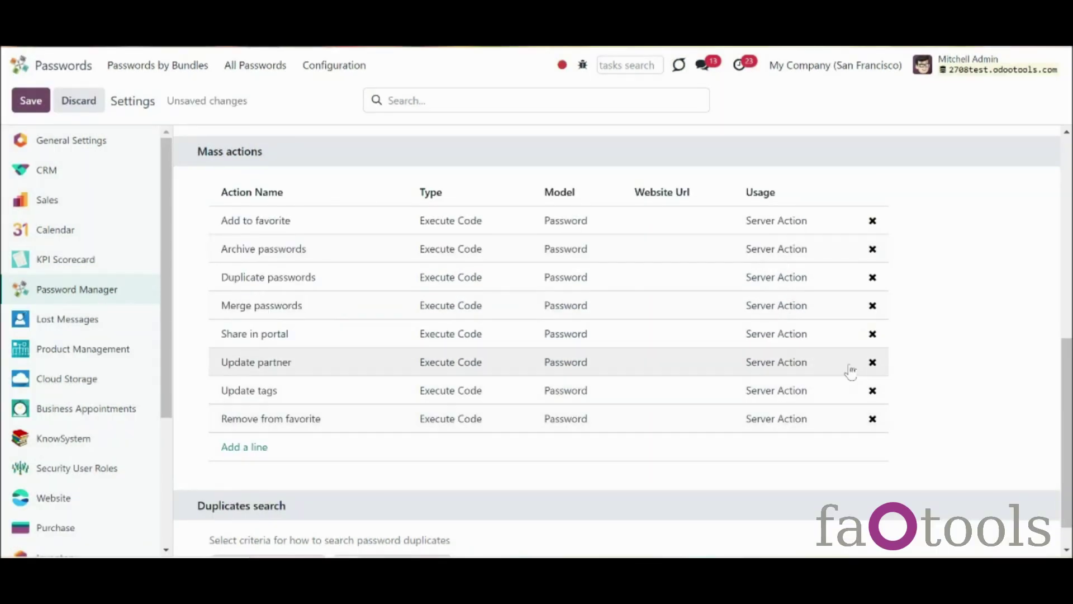
{"action": "left_click", "coordinate": [872, 249]}
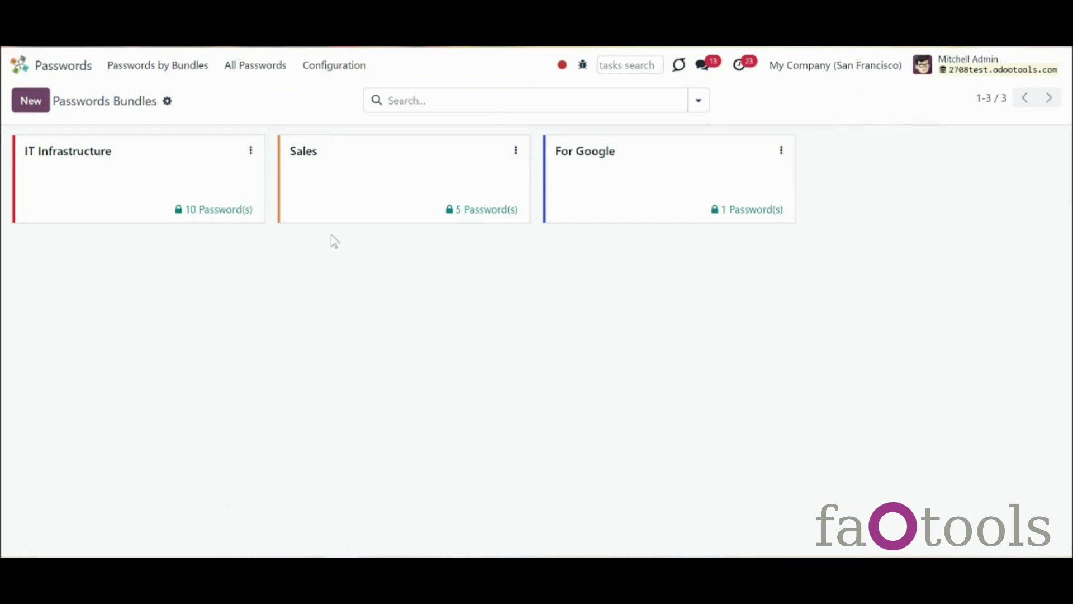
In Password Manager settings, enable Show Phone and Show Email for portal vaults
{"action": "left_click", "coordinate": [347, 67]}
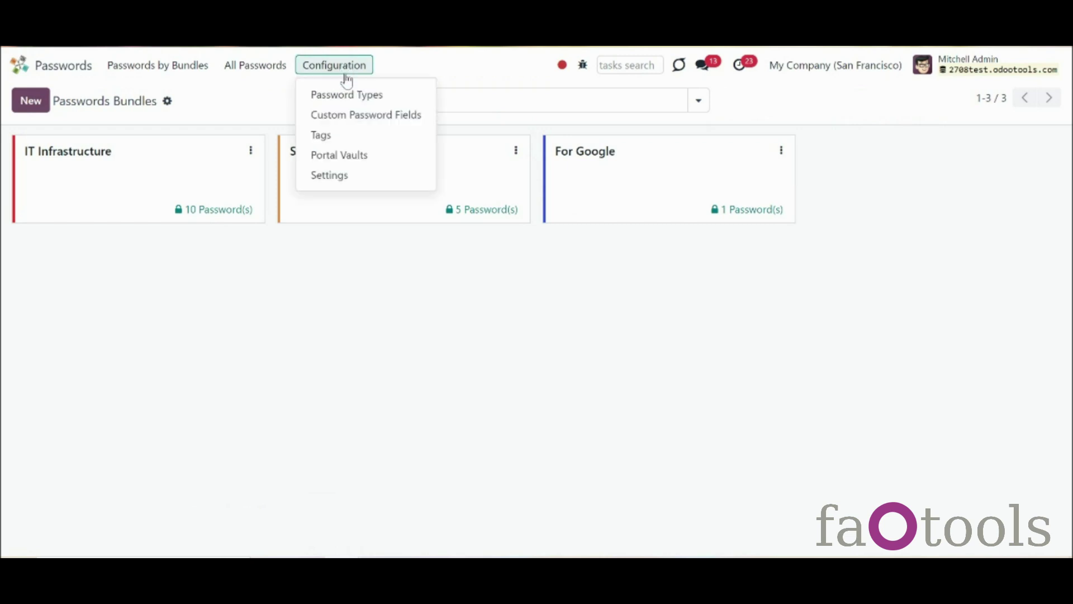
{"action": "left_click", "coordinate": [357, 174]}
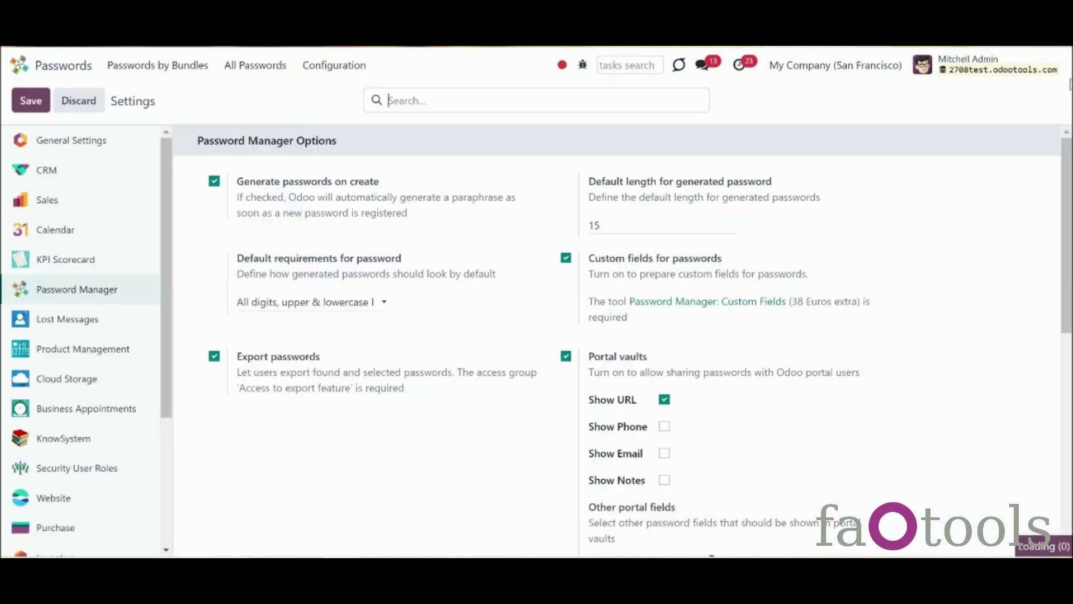
{"action": "scroll", "coordinate": [759, 234], "scroll_direction": "down", "scroll_amount": 2}
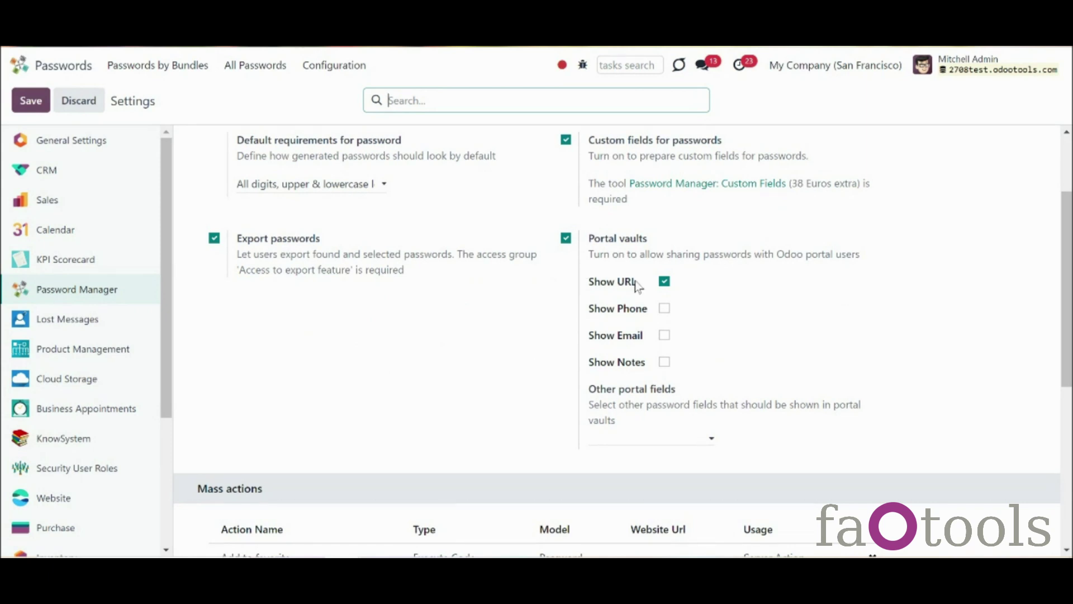
{"action": "left_click", "coordinate": [663, 309]}
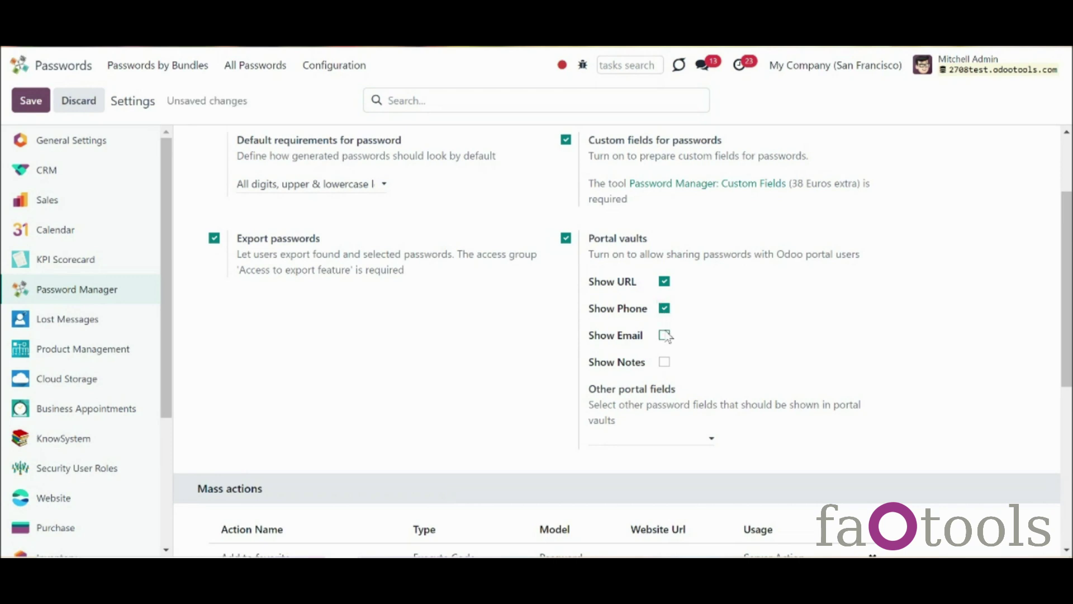
{"action": "left_click", "coordinate": [665, 337]}
Add Password Length and Password Strength to the Other portal fields
{"action": "left_click", "coordinate": [666, 438]}
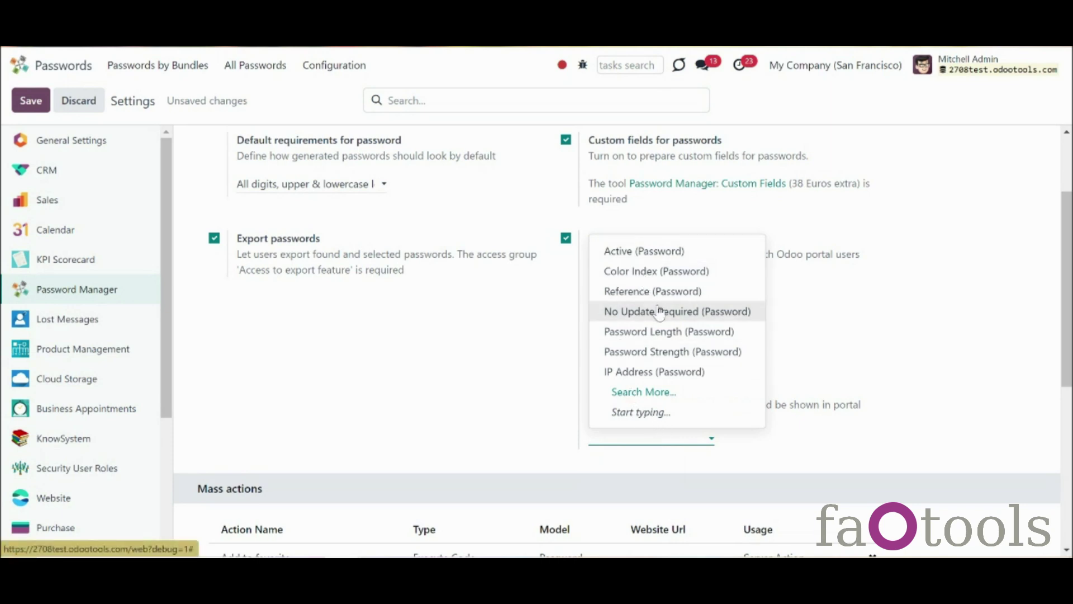
{"action": "left_click", "coordinate": [665, 333]}
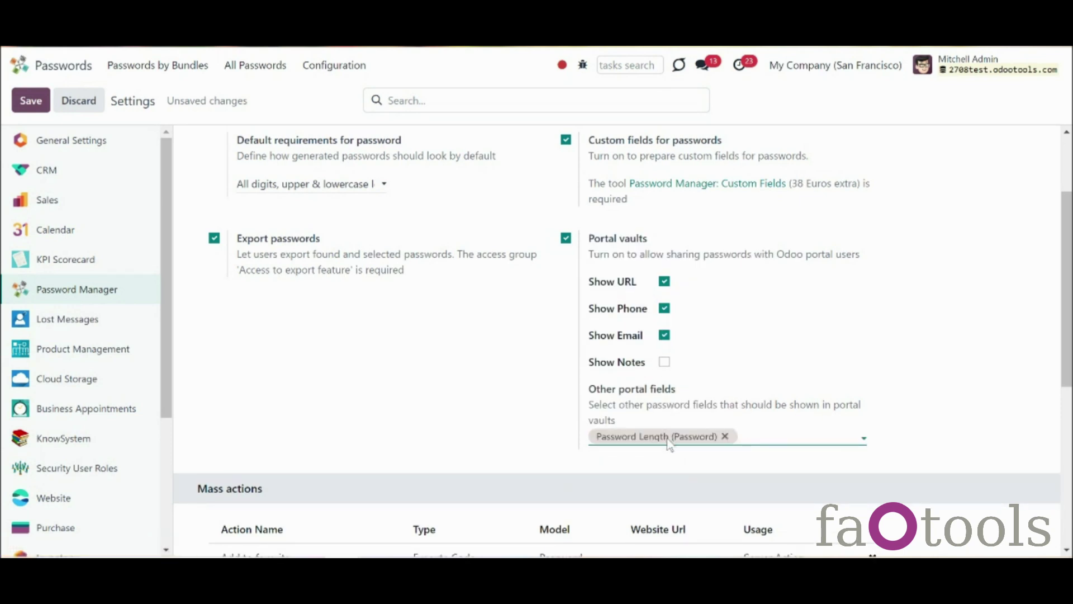
{"action": "left_click", "coordinate": [766, 435]}
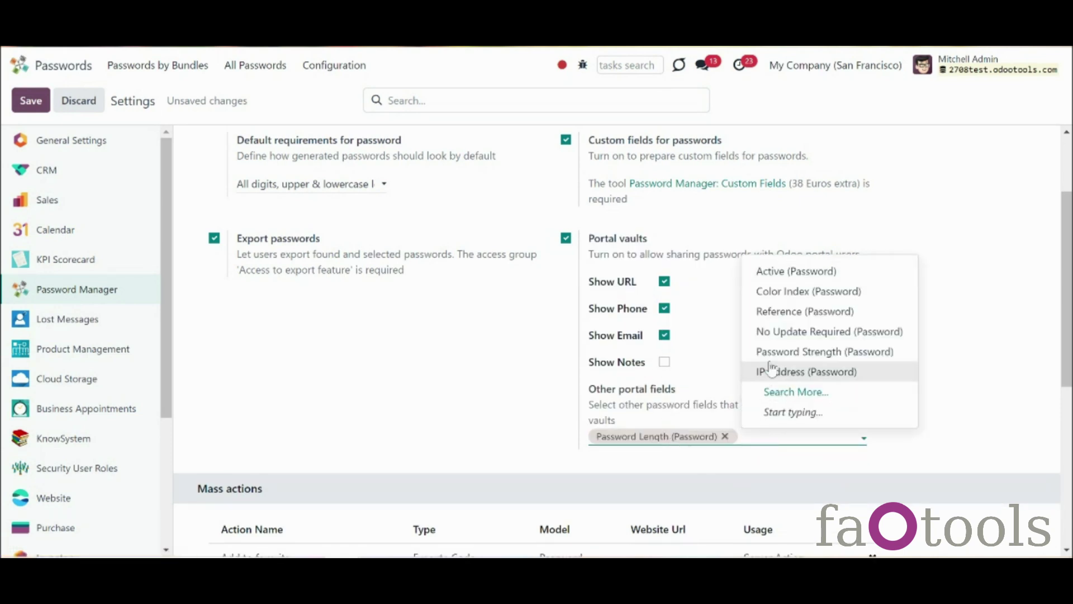
{"action": "left_click", "coordinate": [777, 352]}
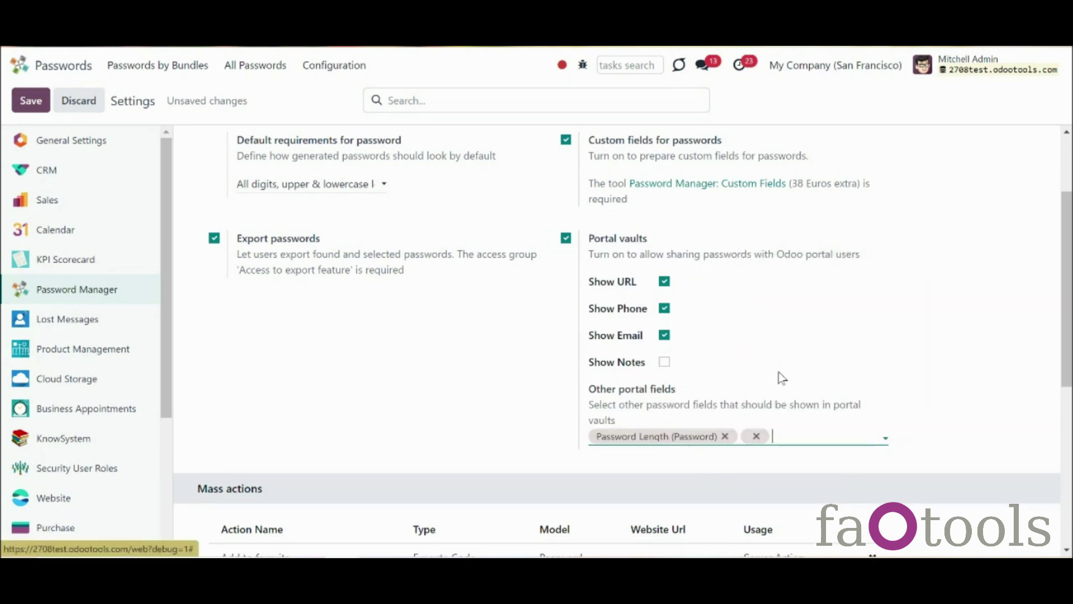
{"action": "left_click", "coordinate": [822, 452]}
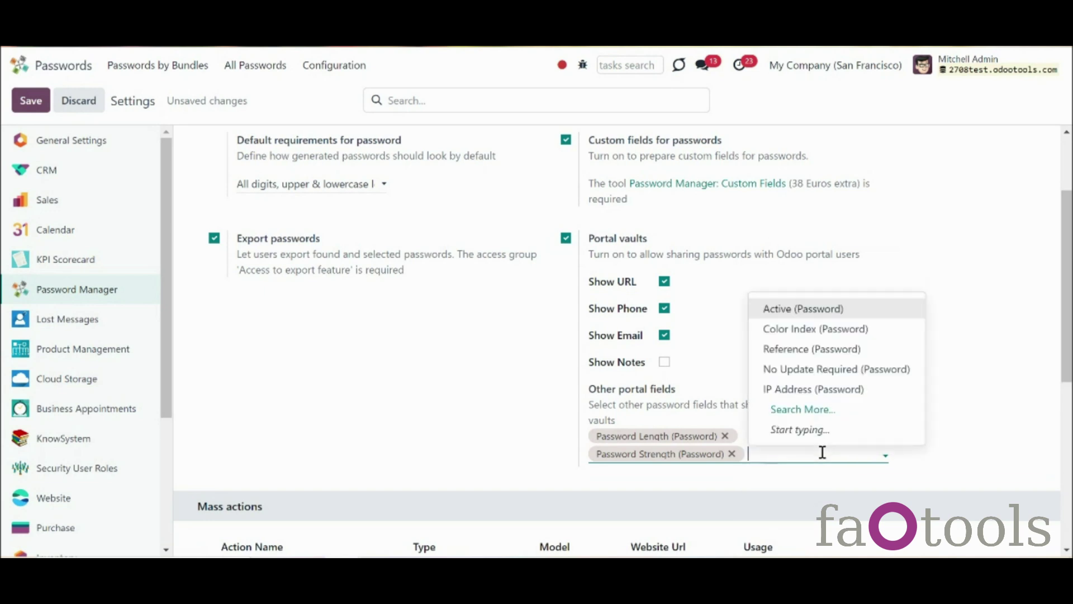
{"action": "left_click", "coordinate": [803, 411]}
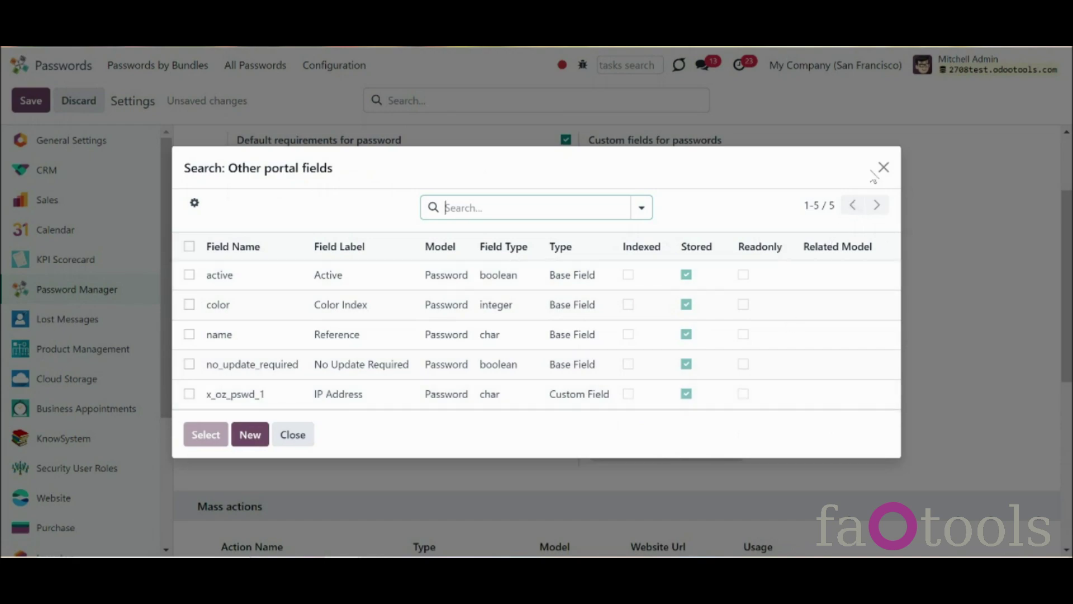
{"action": "left_click", "coordinate": [882, 168]}
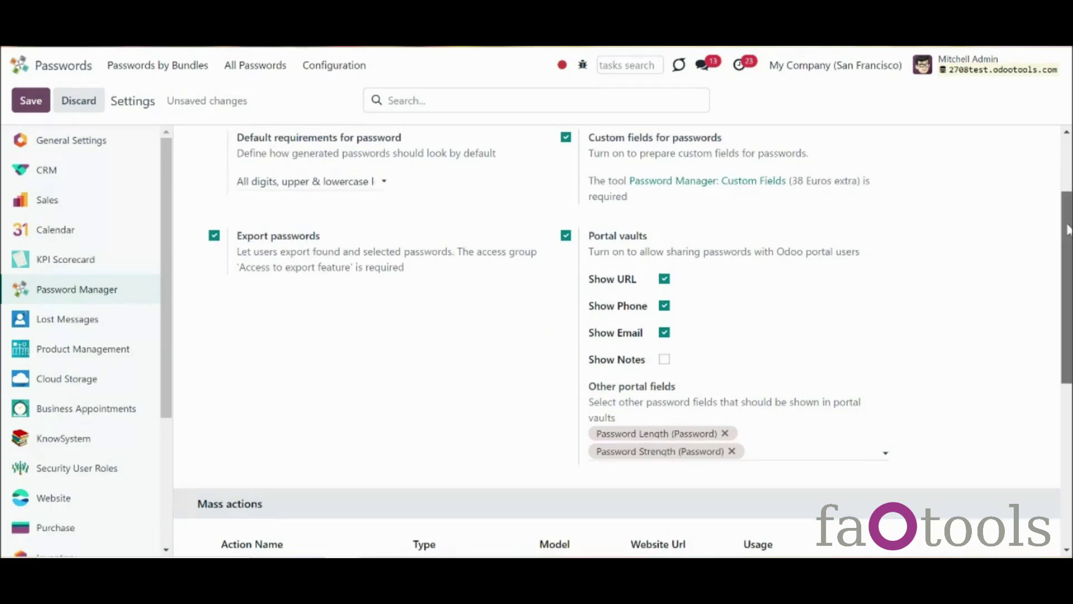
{"action": "scroll", "coordinate": [1067, 252], "scroll_direction": "up", "scroll_amount": 2}
{"action": "scroll", "coordinate": [886, 523], "scroll_direction": "down", "scroll_amount": 7}
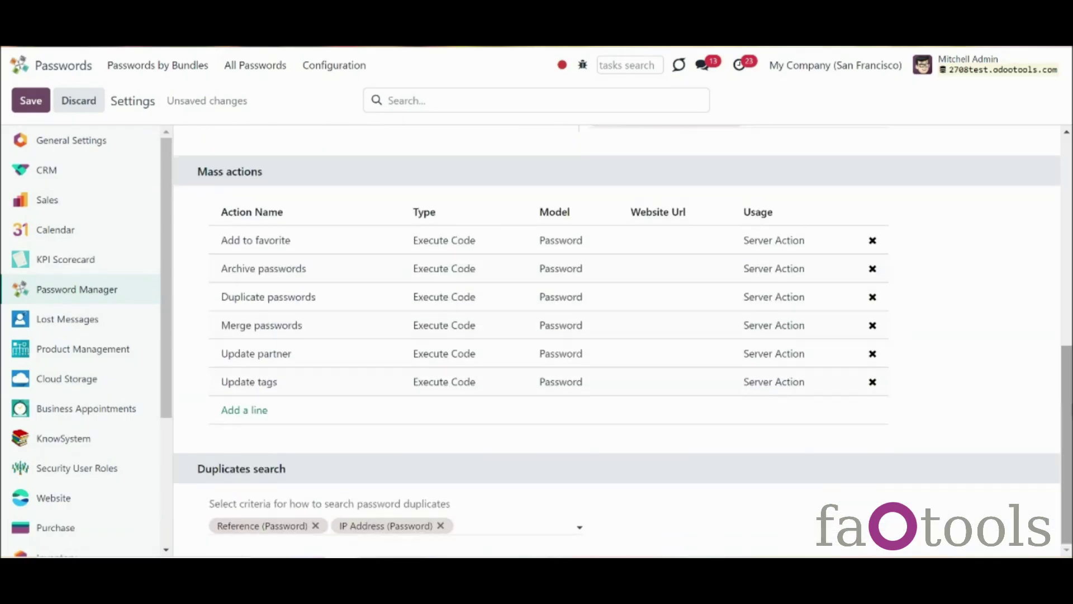
Add Share in portal to the mass actions and save the settings
{"action": "left_click", "coordinate": [244, 410]}
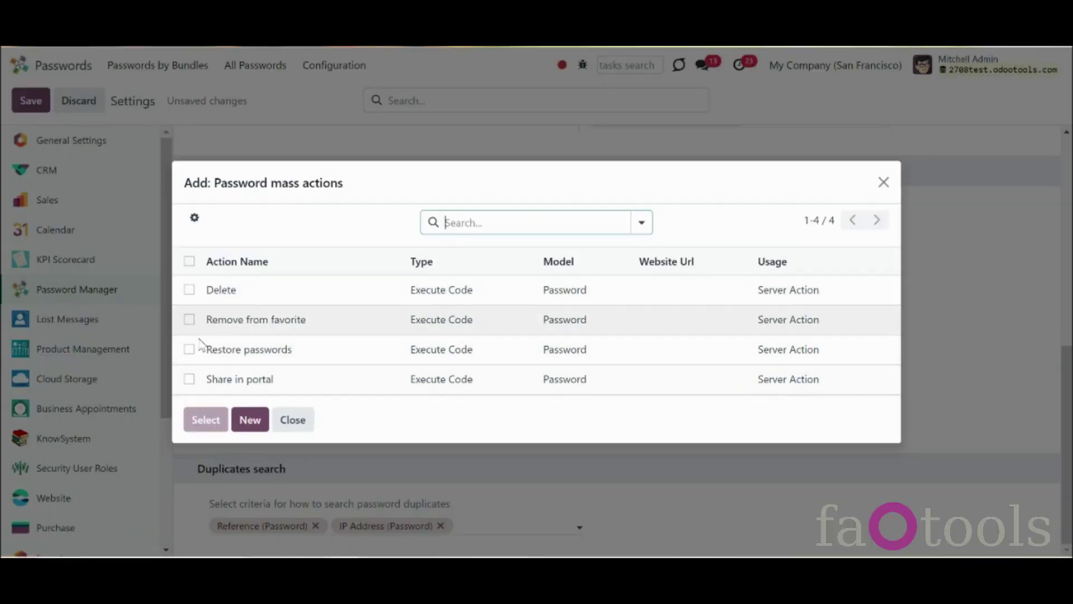
{"action": "left_click", "coordinate": [189, 379]}
{"action": "left_click", "coordinate": [201, 413]}
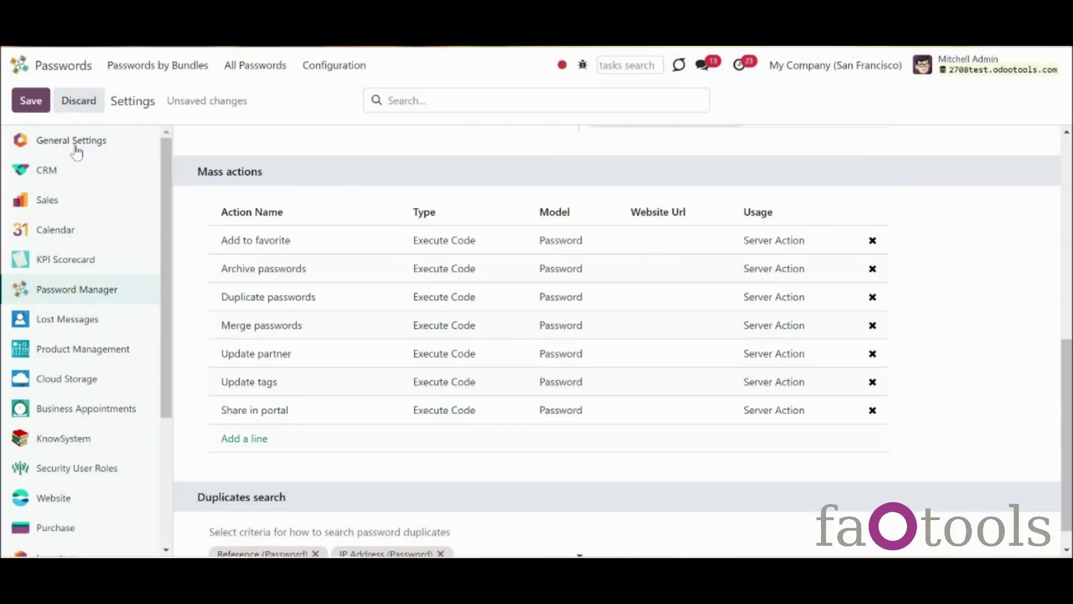
{"action": "left_click", "coordinate": [32, 101]}
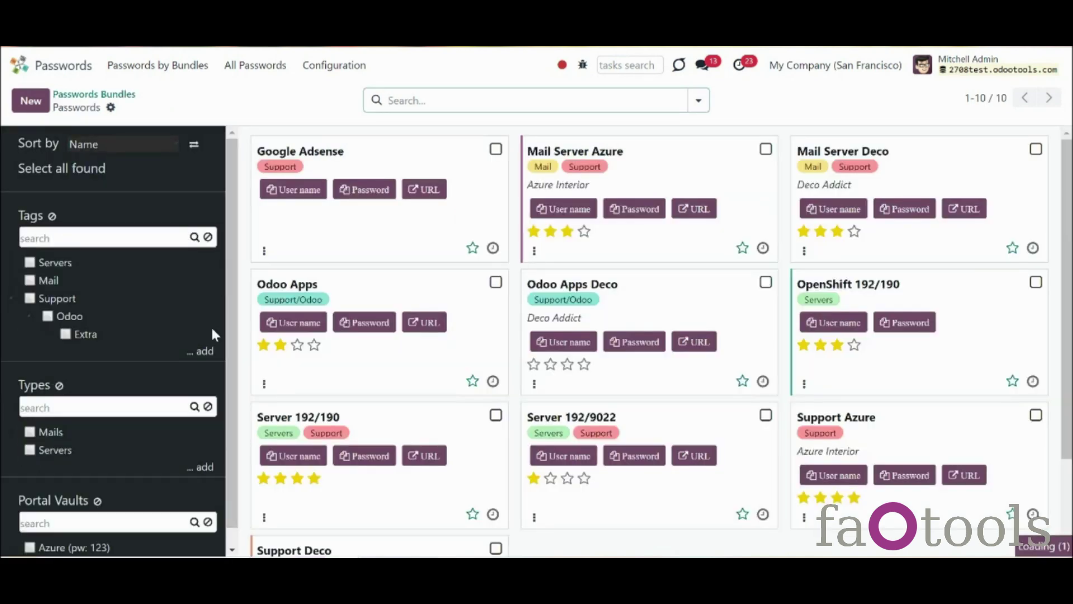
Filter the passwords by the Azure portal vault, then clear the filter
{"action": "scroll", "coordinate": [230, 331], "scroll_direction": "down", "scroll_amount": 1}
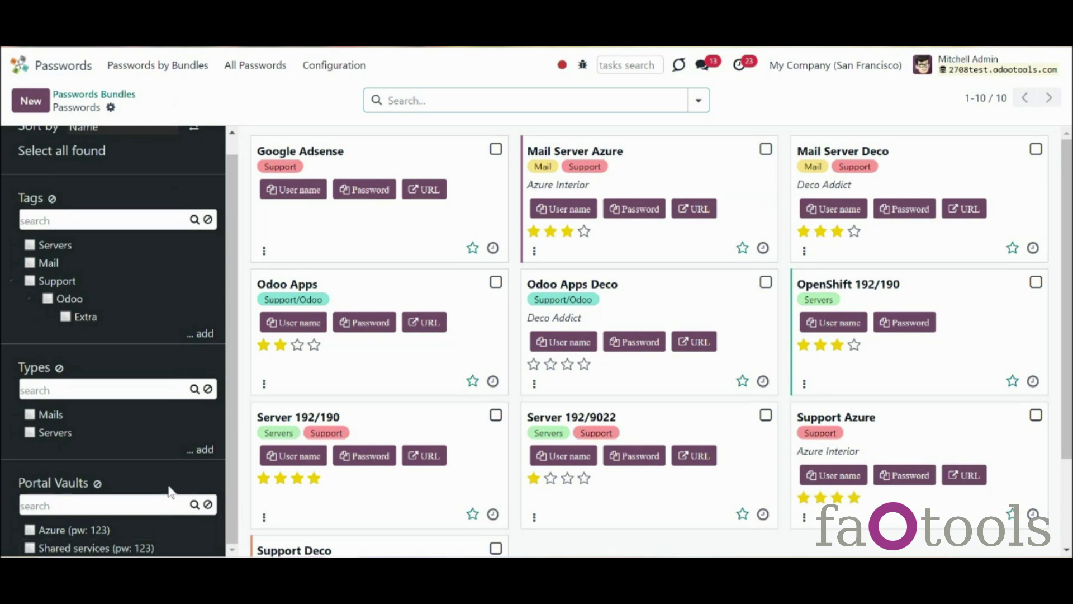
{"action": "left_click", "coordinate": [334, 65]}
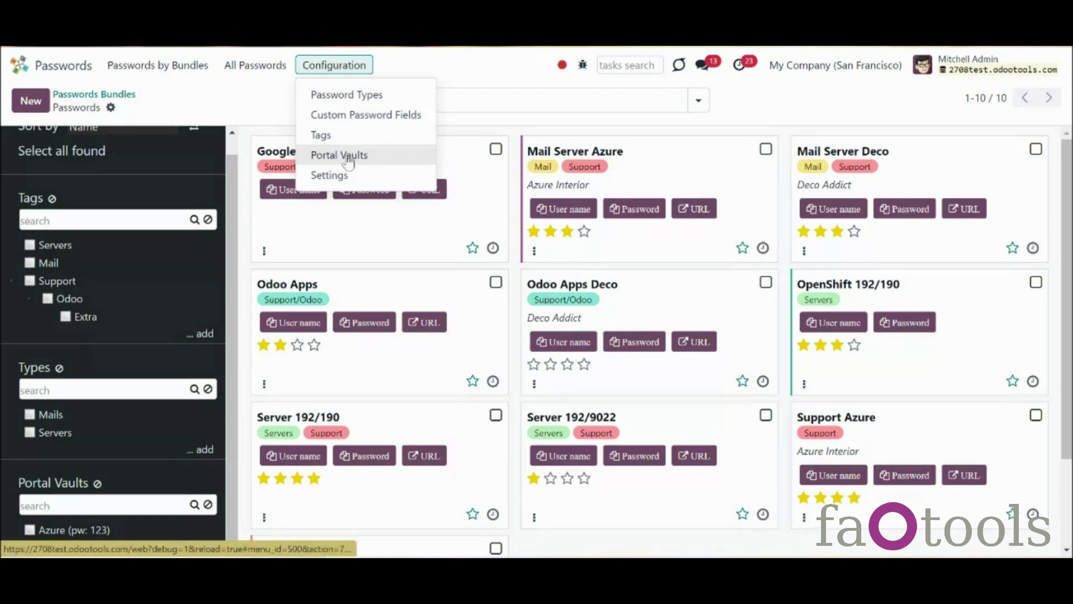
{"action": "left_click", "coordinate": [244, 314]}
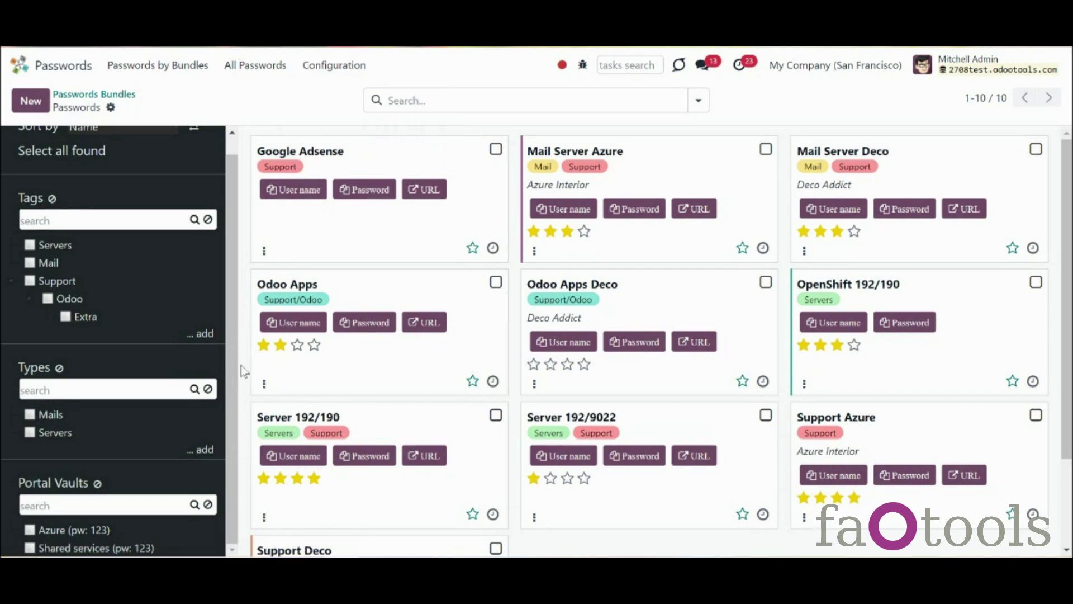
{"action": "left_click", "coordinate": [30, 530]}
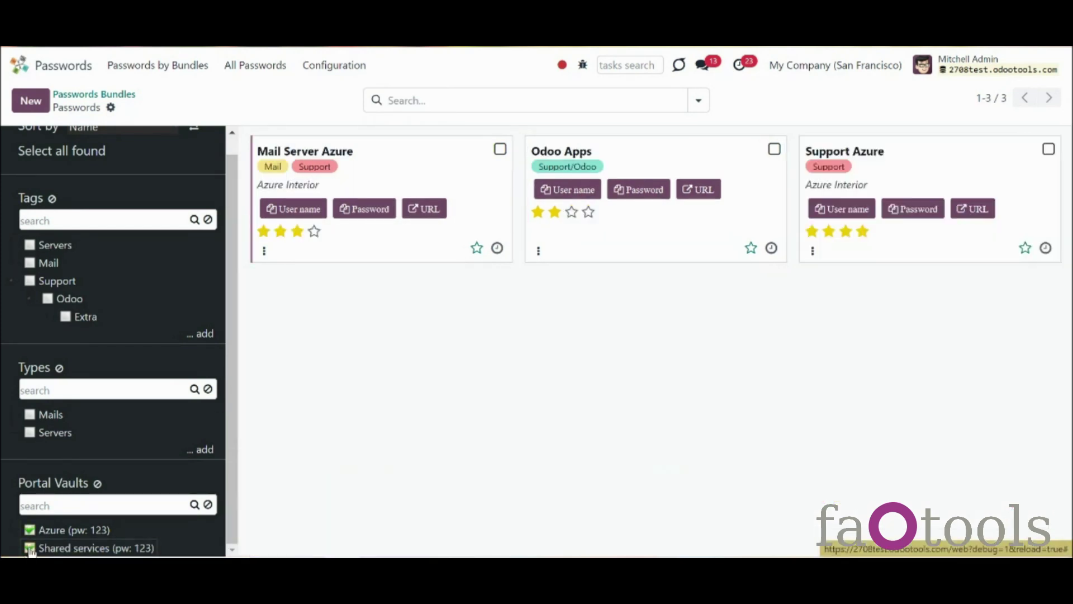
{"action": "left_click", "coordinate": [29, 548]}
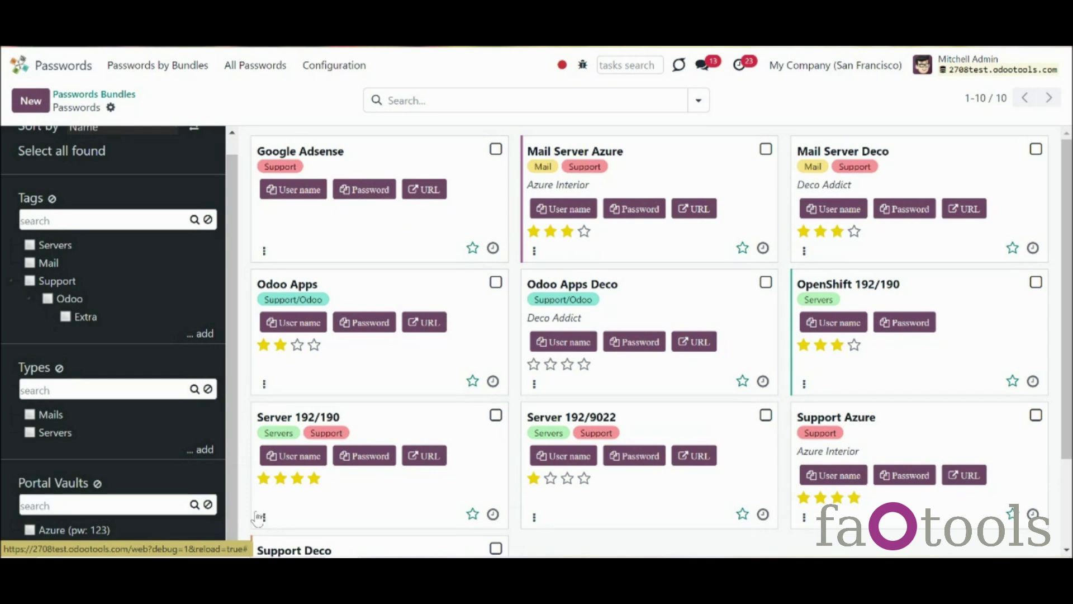
Select Google Adsense and Mail Server Azure, deselect Mail Server Azure, then open a Configuration page
{"action": "left_click", "coordinate": [336, 66]}
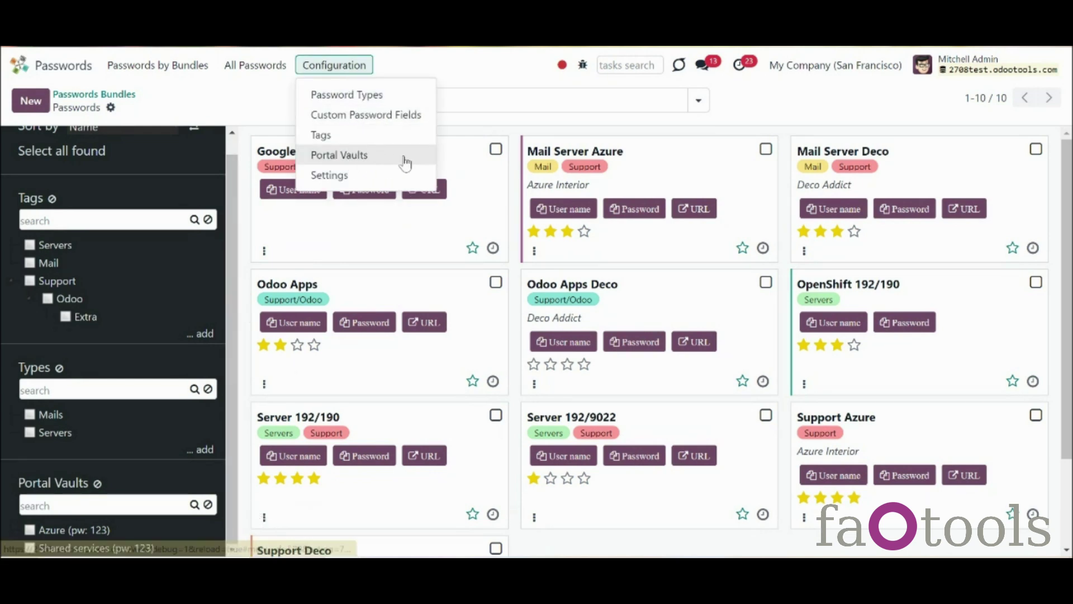
{"action": "left_click", "coordinate": [496, 150]}
{"action": "left_click", "coordinate": [798, 150]}
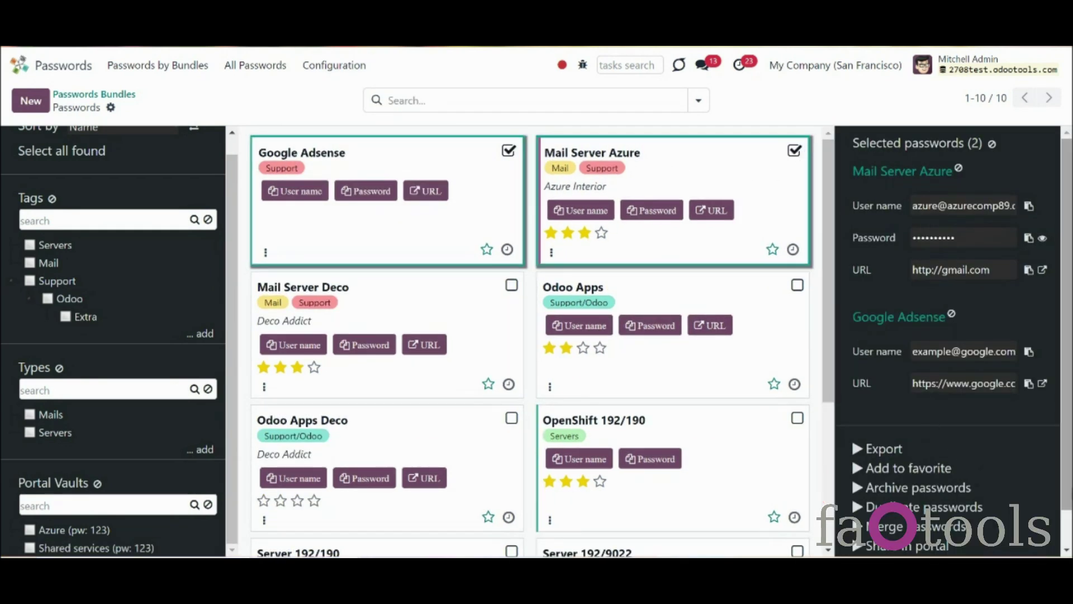
{"action": "scroll", "coordinate": [925, 447], "scroll_direction": "down", "scroll_amount": 1}
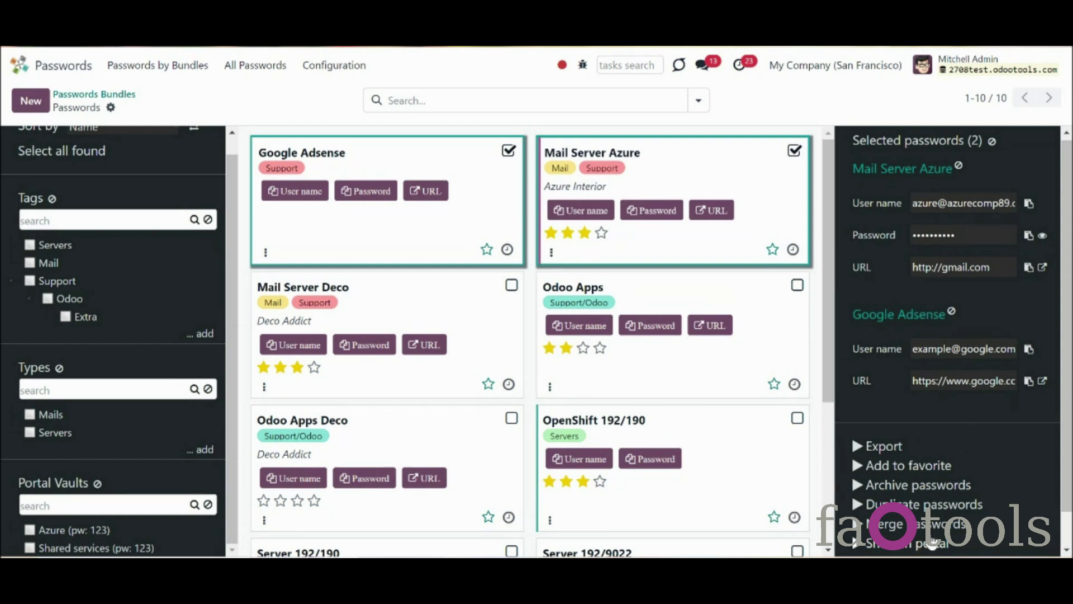
{"action": "scroll", "coordinate": [916, 545], "scroll_direction": "down", "scroll_amount": 1}
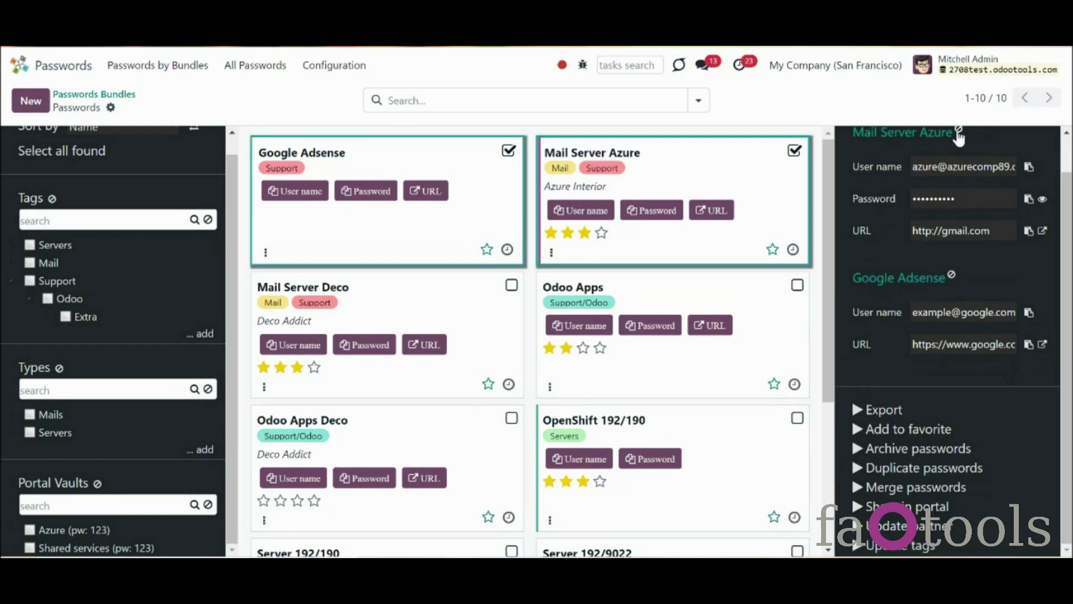
{"action": "left_click", "coordinate": [959, 130]}
{"action": "left_click", "coordinate": [334, 64]}
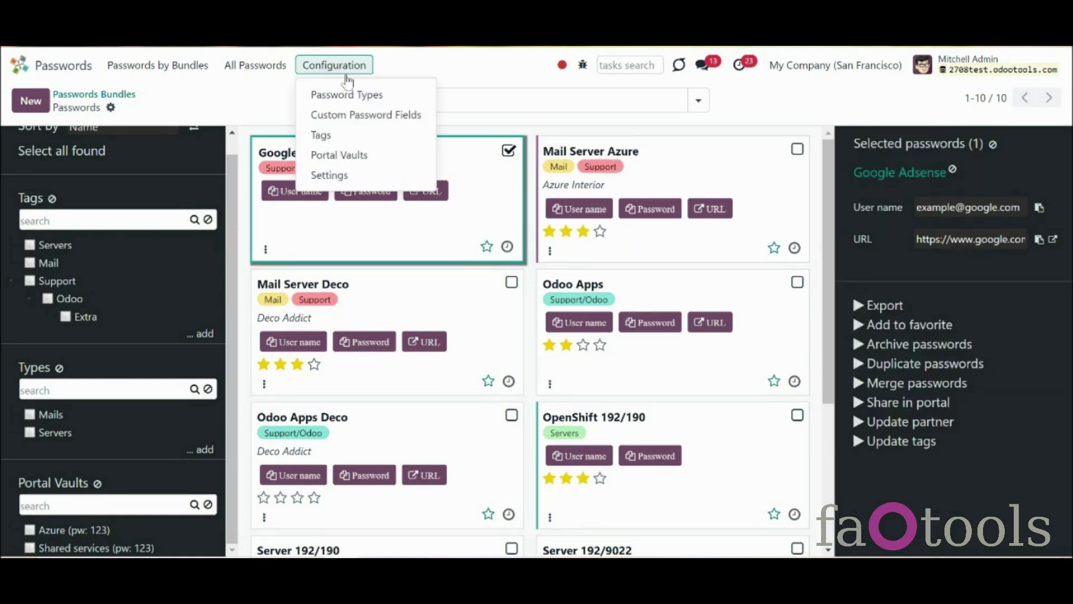
{"action": "left_click", "coordinate": [361, 155]}
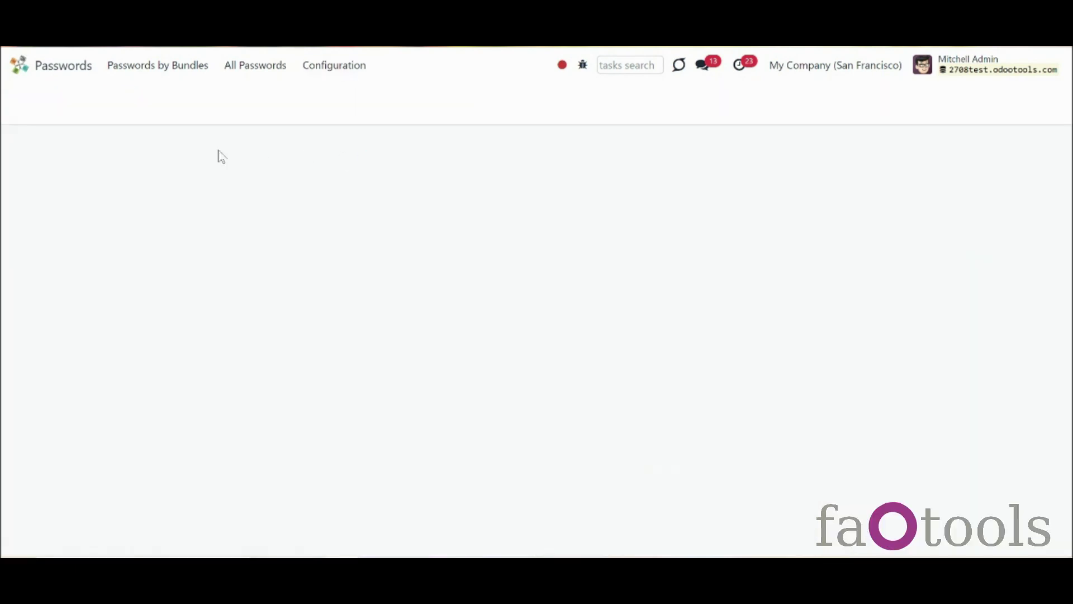
Start a new portal vault named For Customers in the IT Infrastructure bundle
{"action": "left_click", "coordinate": [31, 101]}
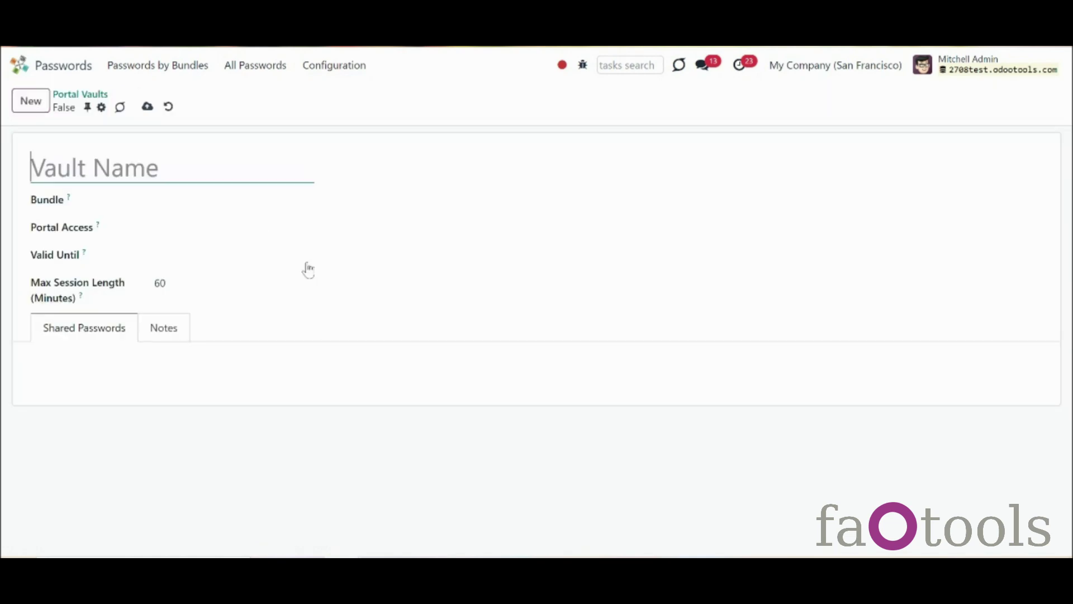
{"action": "type", "text": "For Customers"}
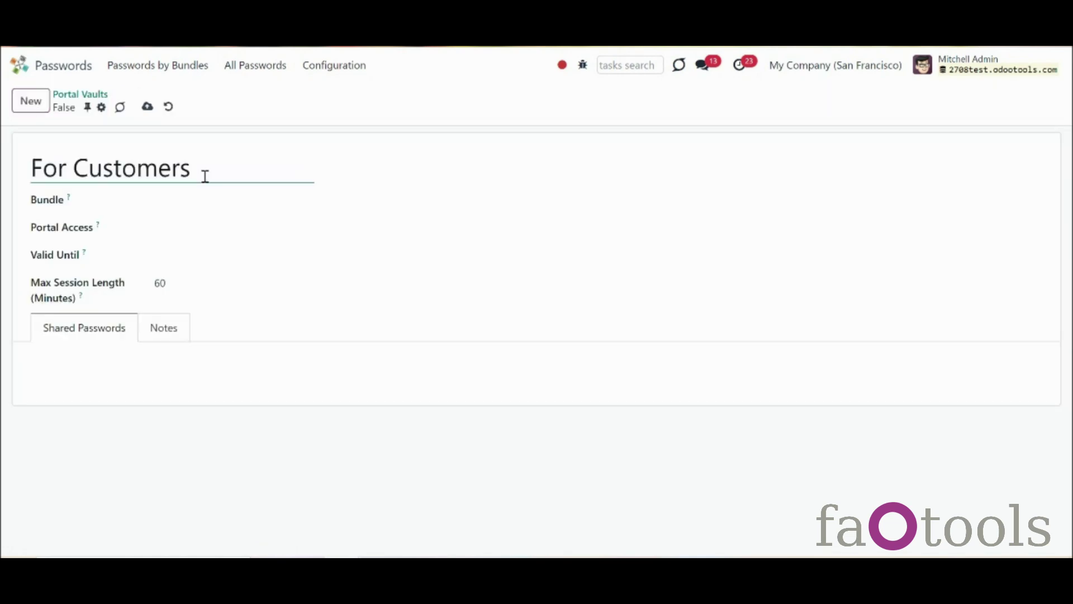
{"action": "left_click", "coordinate": [201, 202]}
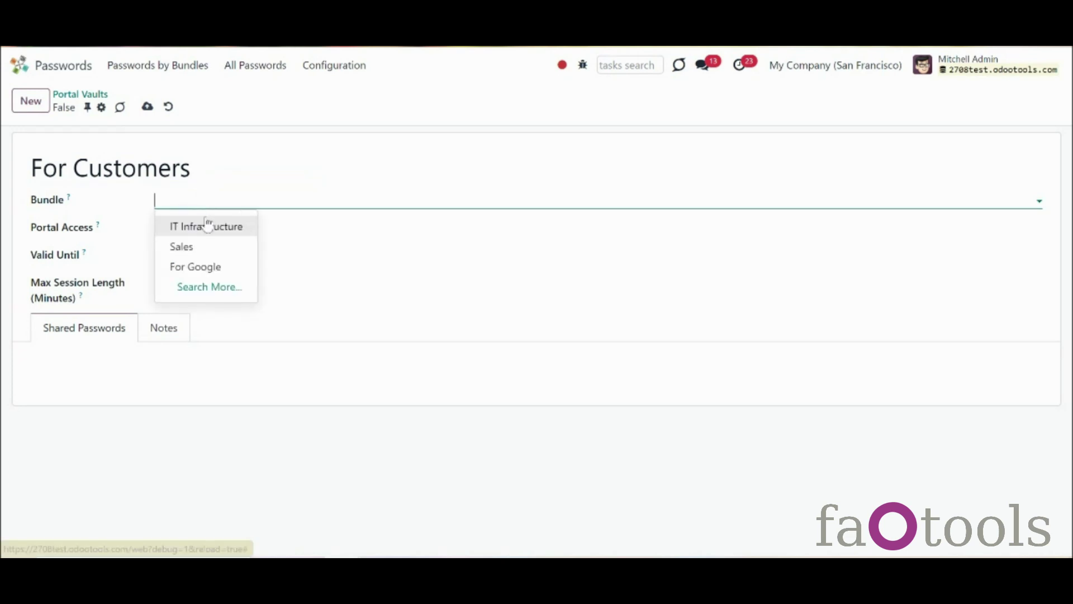
{"action": "left_click", "coordinate": [212, 228]}
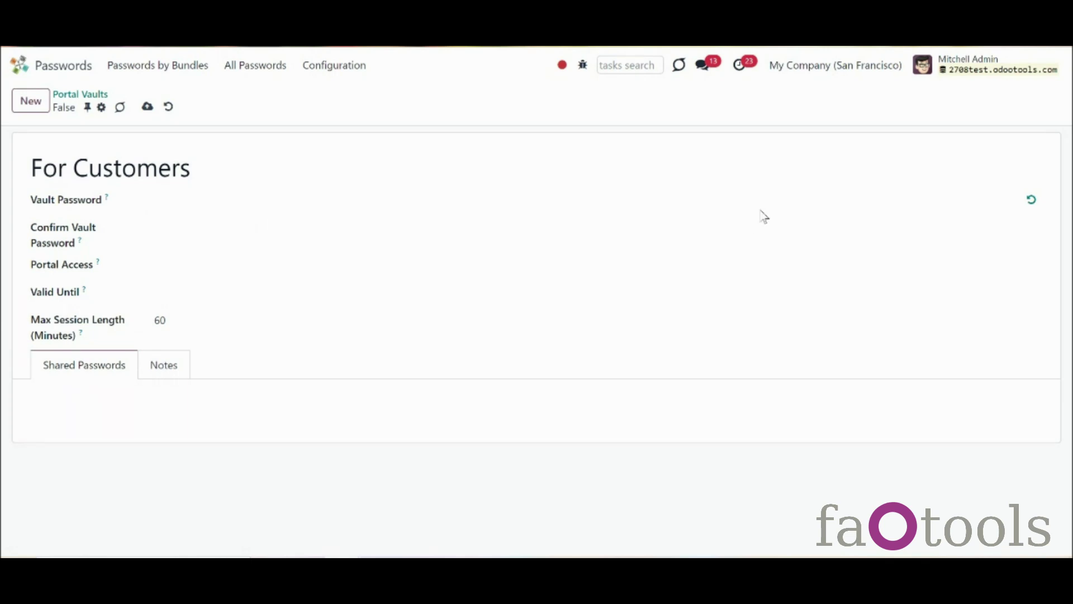
Generate a 15-character vault password of digits and mixed-case letters and reveal it
{"action": "left_click", "coordinate": [1032, 202]}
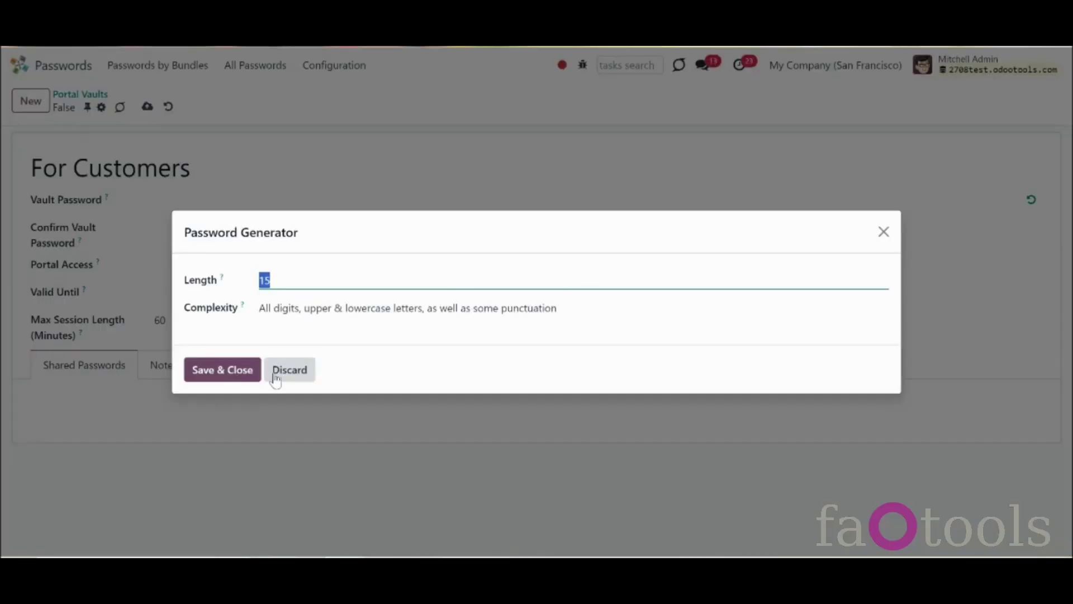
{"action": "left_click", "coordinate": [292, 309]}
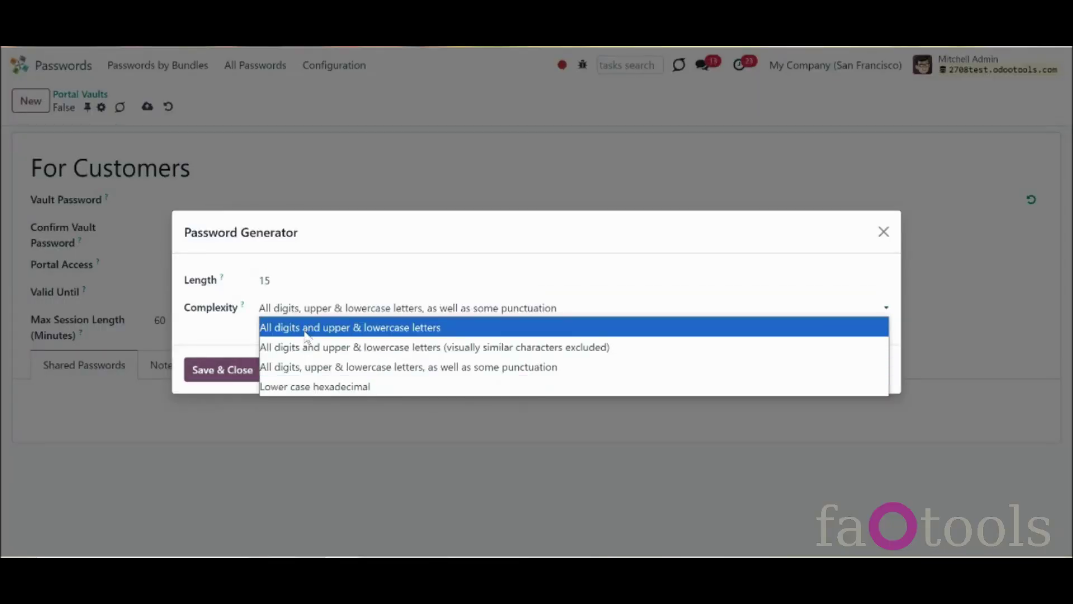
{"action": "left_click", "coordinate": [306, 336]}
{"action": "left_click", "coordinate": [244, 366]}
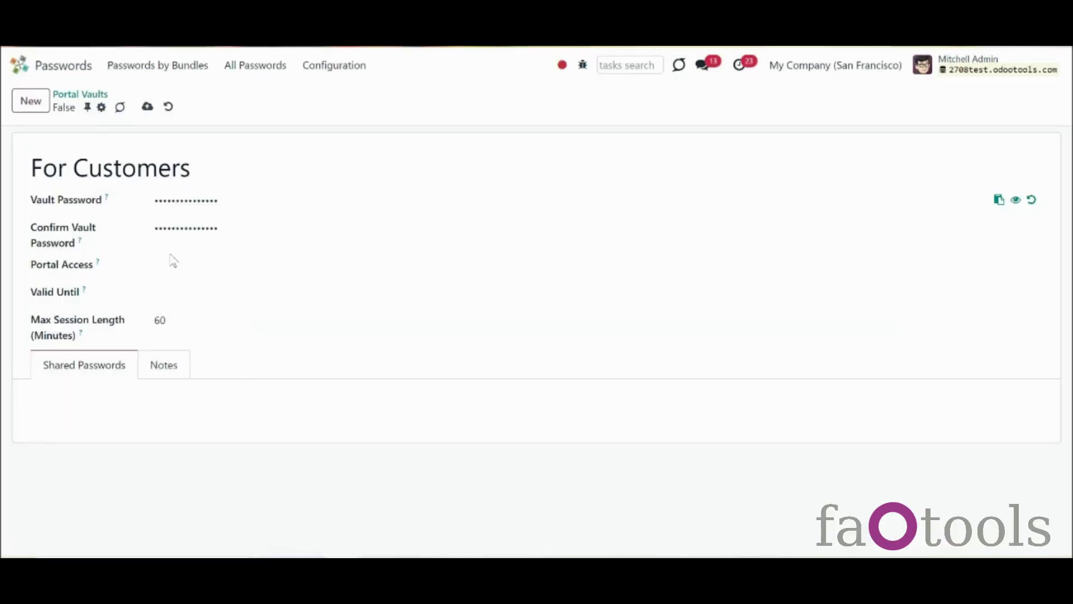
{"action": "left_click", "coordinate": [1016, 202]}
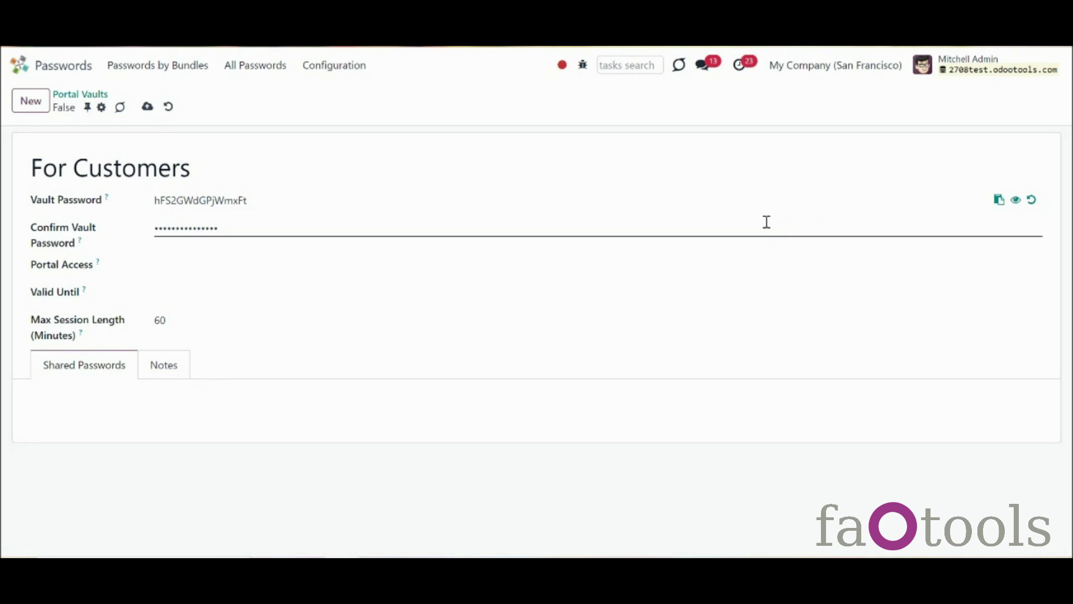
Add five contacts to the vault's Portal Access list
{"action": "left_click", "coordinate": [298, 270]}
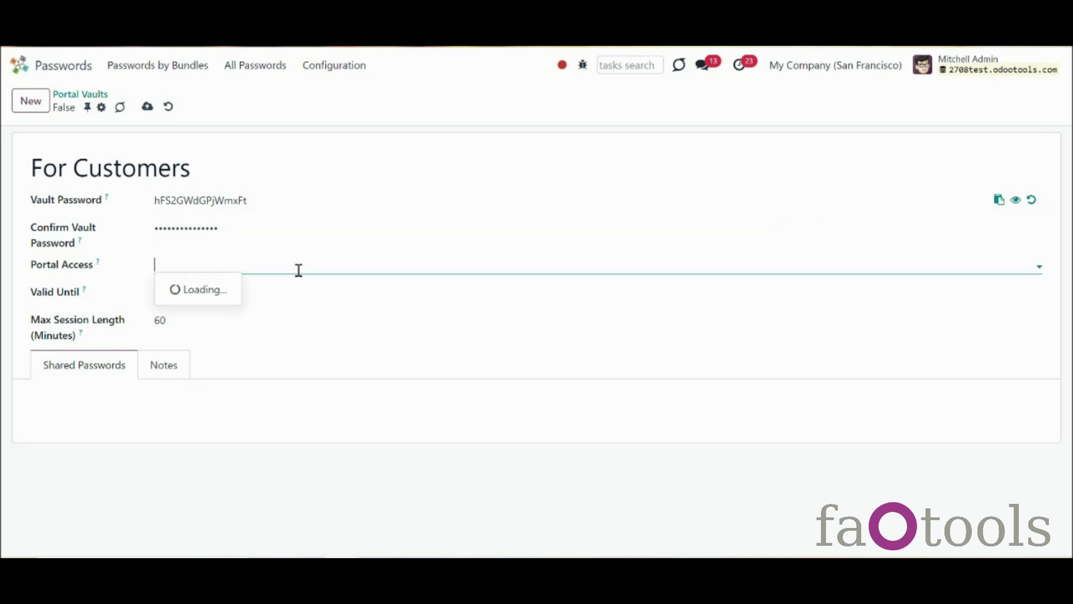
{"action": "left_click", "coordinate": [302, 291]}
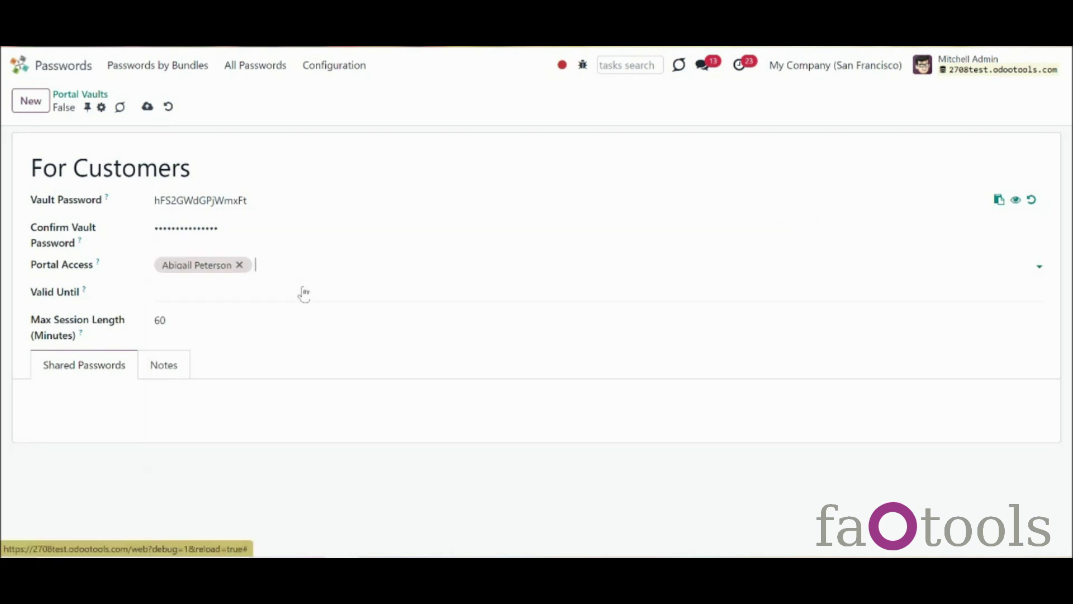
{"action": "left_click", "coordinate": [338, 264]}
{"action": "left_click", "coordinate": [341, 290]}
{"action": "left_click", "coordinate": [383, 271]}
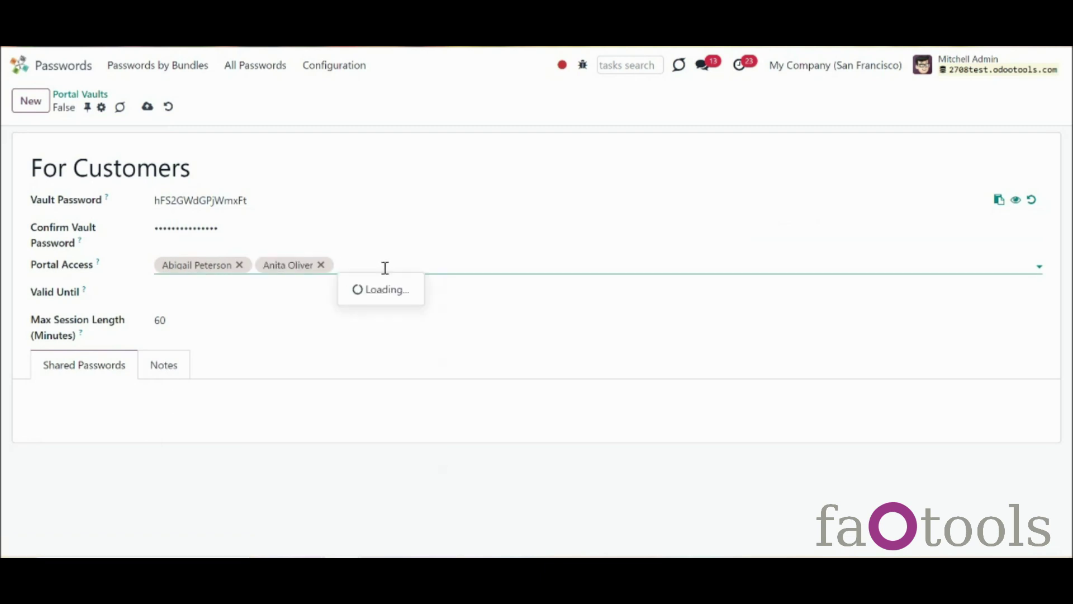
{"action": "left_click", "coordinate": [433, 328]}
{"action": "left_click", "coordinate": [528, 266]}
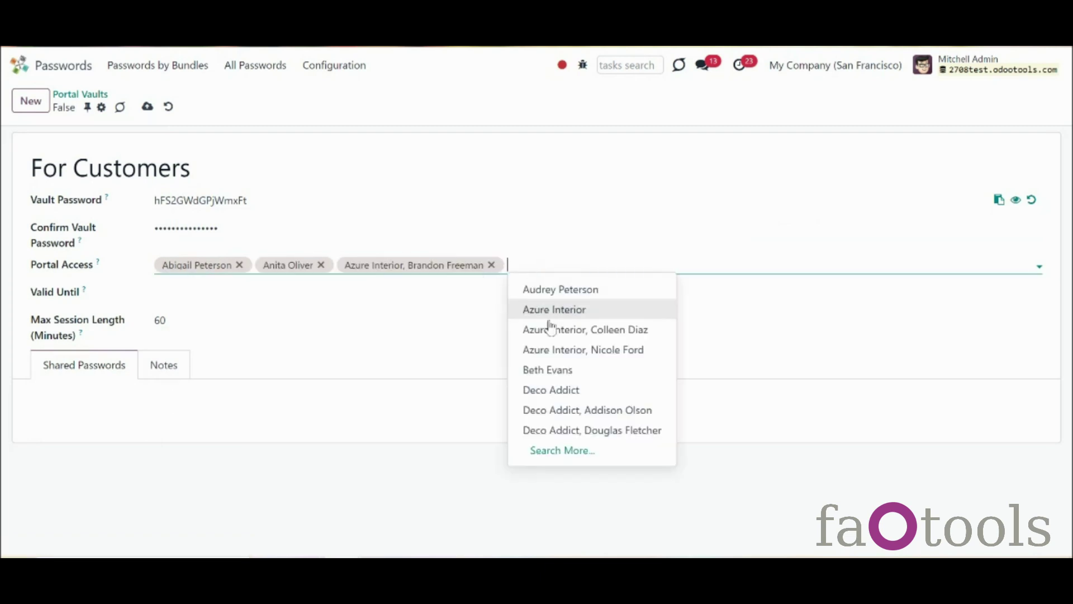
{"action": "left_click", "coordinate": [575, 409]}
{"action": "left_click", "coordinate": [676, 266]}
{"action": "left_click", "coordinate": [718, 412]}
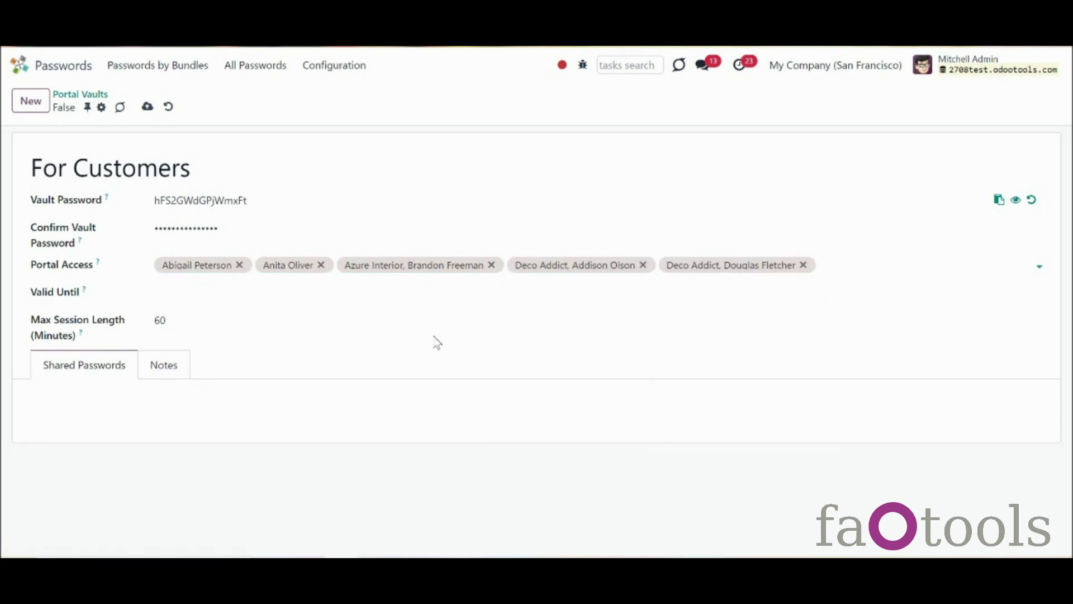
Make the vault valid until 09/30/2024 with a 10-minute maximum session length
{"action": "left_click", "coordinate": [261, 297]}
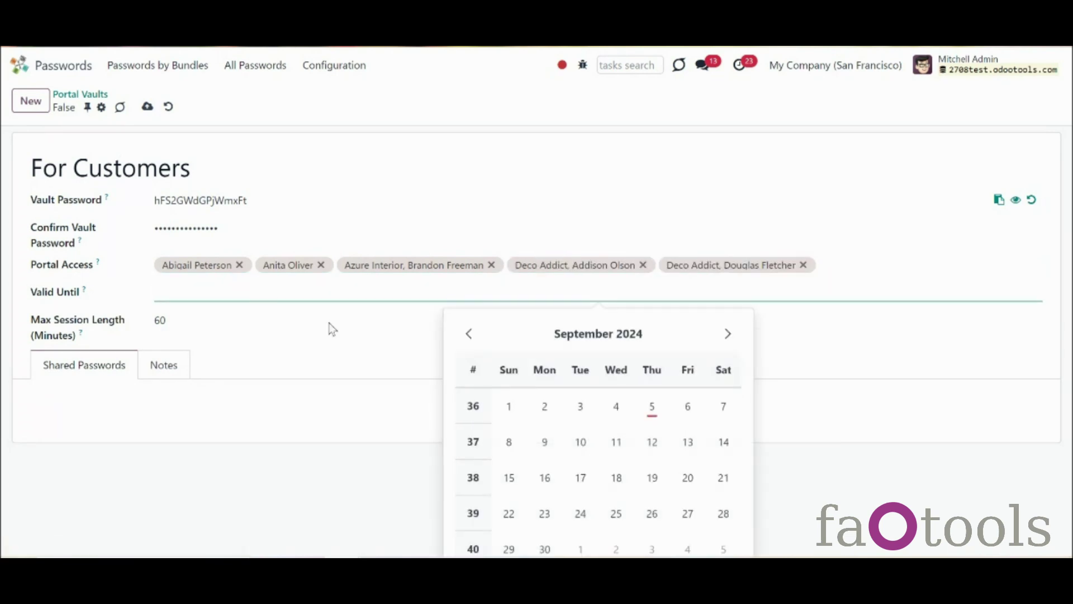
{"action": "left_click", "coordinate": [545, 546]}
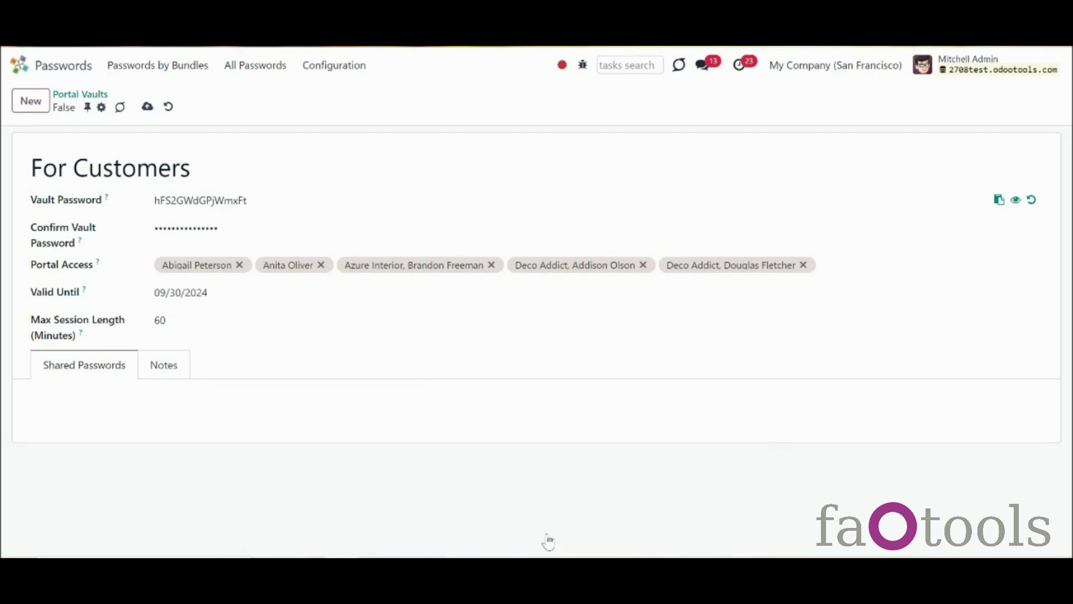
{"action": "left_click", "coordinate": [386, 319]}
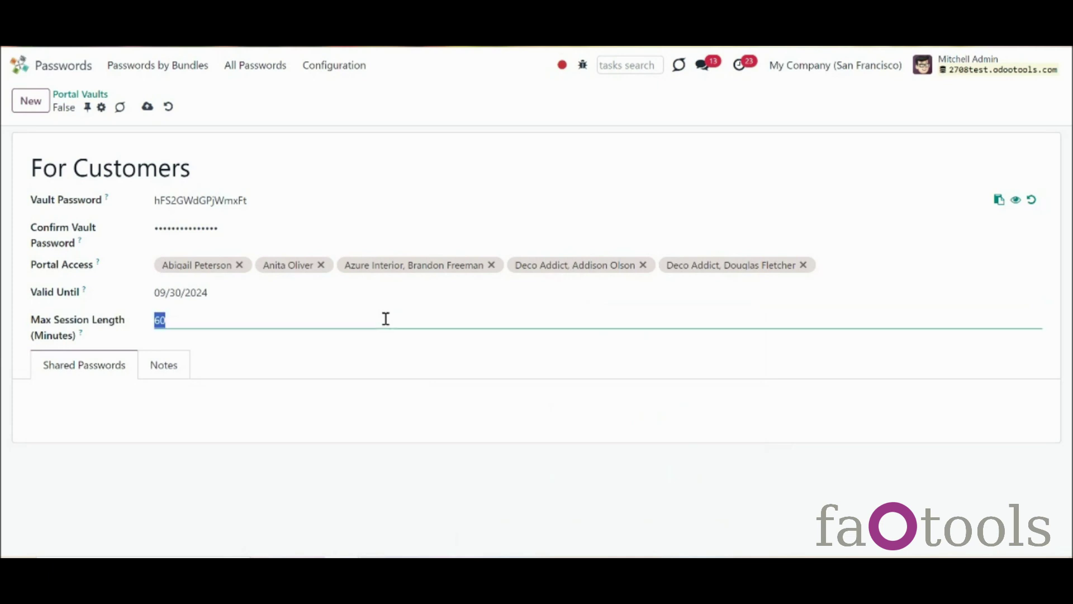
{"action": "type", "text": "10"}
{"action": "left_click", "coordinate": [302, 367]}
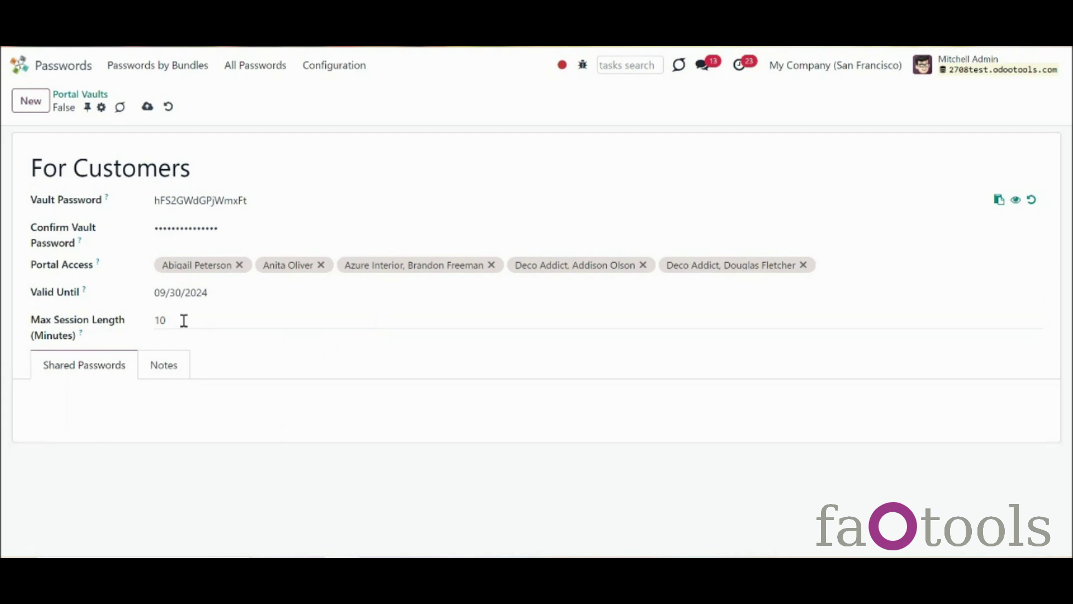
Share Google Adsense, Mail Server Azure, Mail Server Deco, Odoo Apps and Odoo Apps Deco in the vault
{"action": "left_click", "coordinate": [107, 400]}
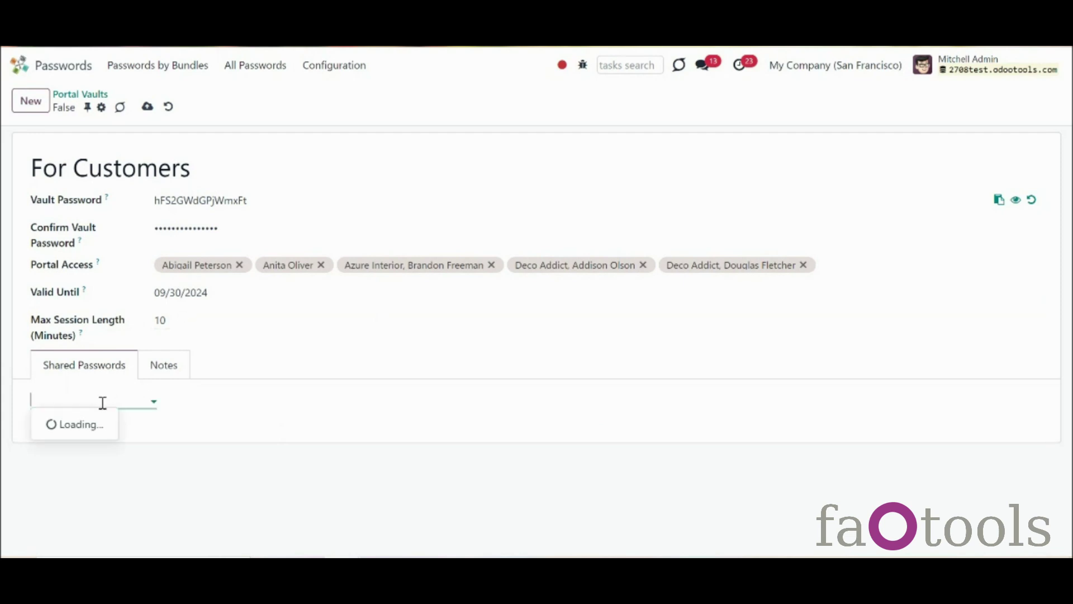
{"action": "left_click", "coordinate": [112, 220]}
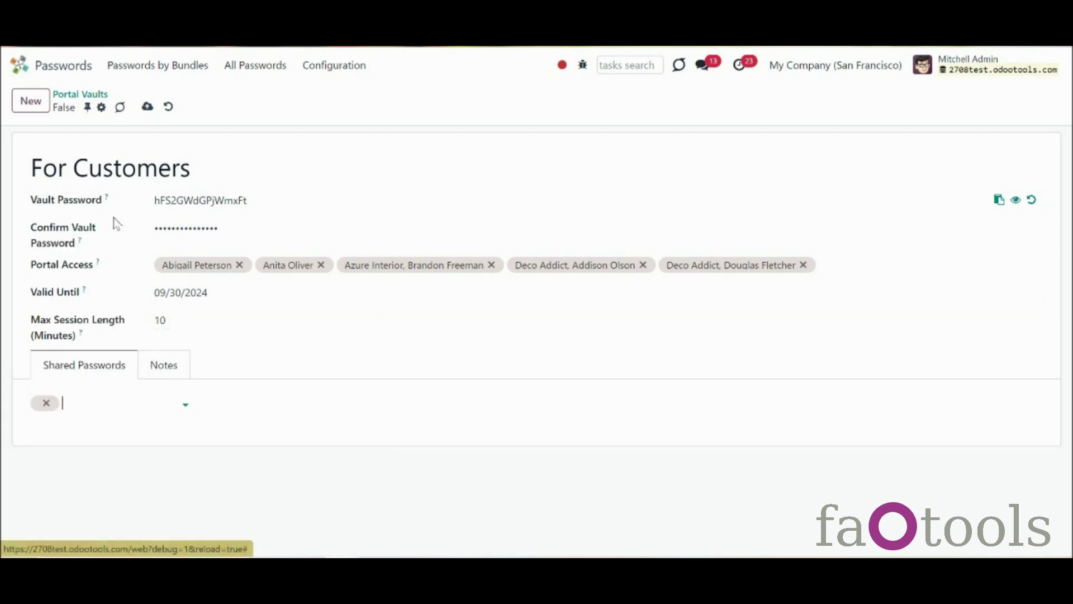
{"action": "left_click", "coordinate": [176, 400]}
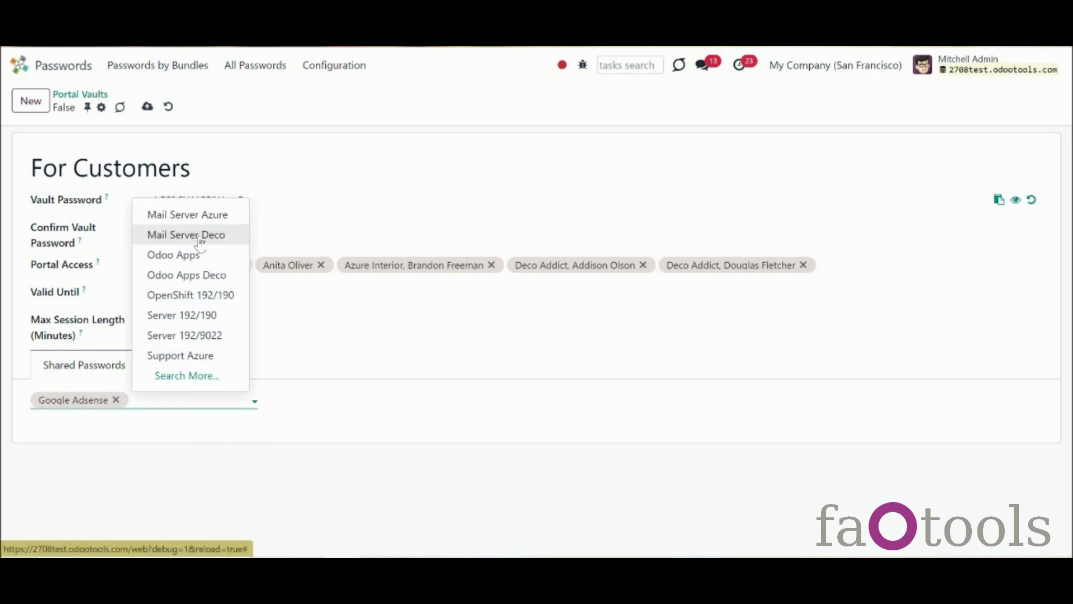
{"action": "left_click", "coordinate": [200, 215]}
{"action": "left_click", "coordinate": [281, 407]}
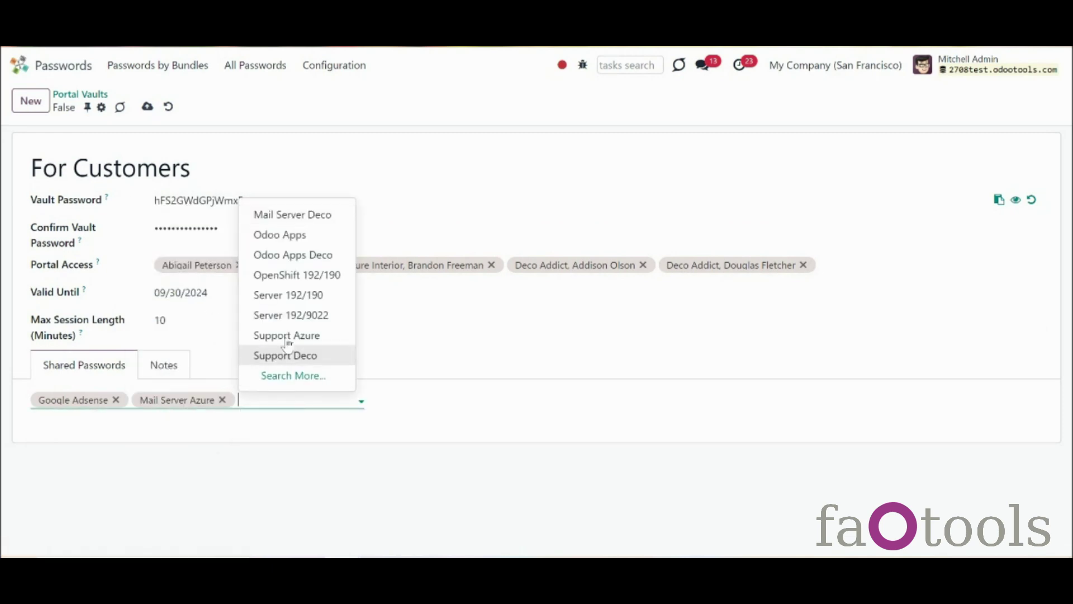
{"action": "left_click", "coordinate": [293, 216]}
{"action": "left_click", "coordinate": [380, 401]}
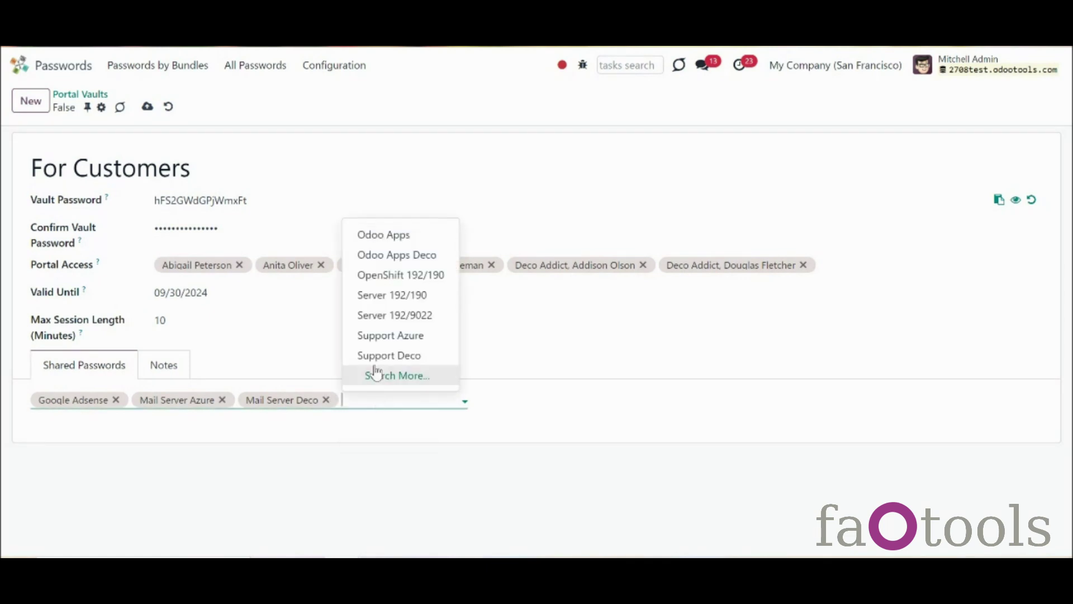
{"action": "left_click", "coordinate": [381, 234]}
{"action": "left_click", "coordinate": [430, 397]}
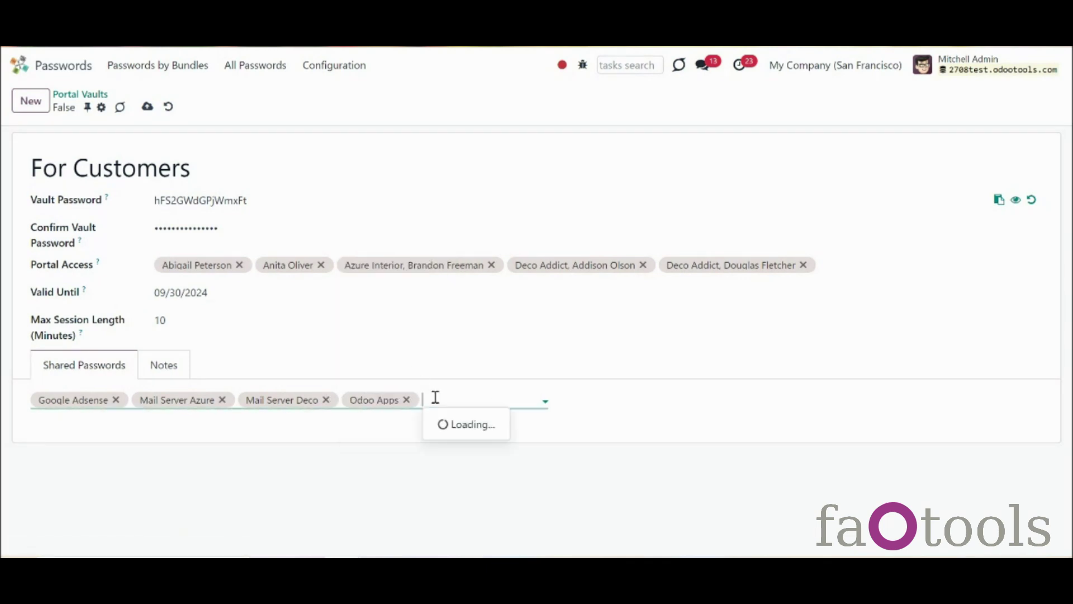
{"action": "left_click", "coordinate": [437, 255]}
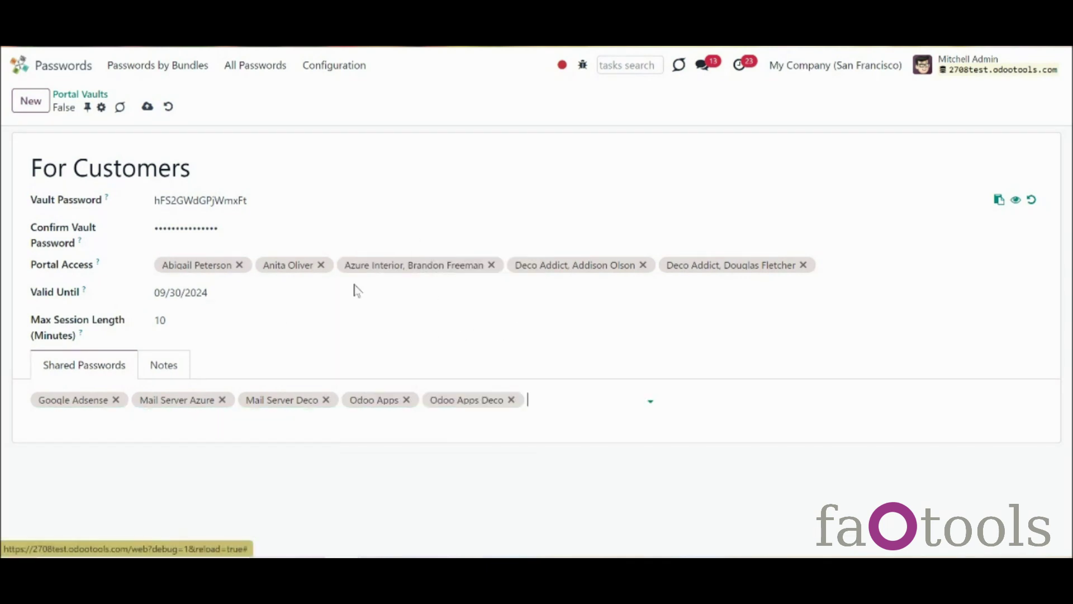
Check the vault's notes, save it, and open the IT Infrastructure bundle's passwords
{"action": "left_click", "coordinate": [164, 366]}
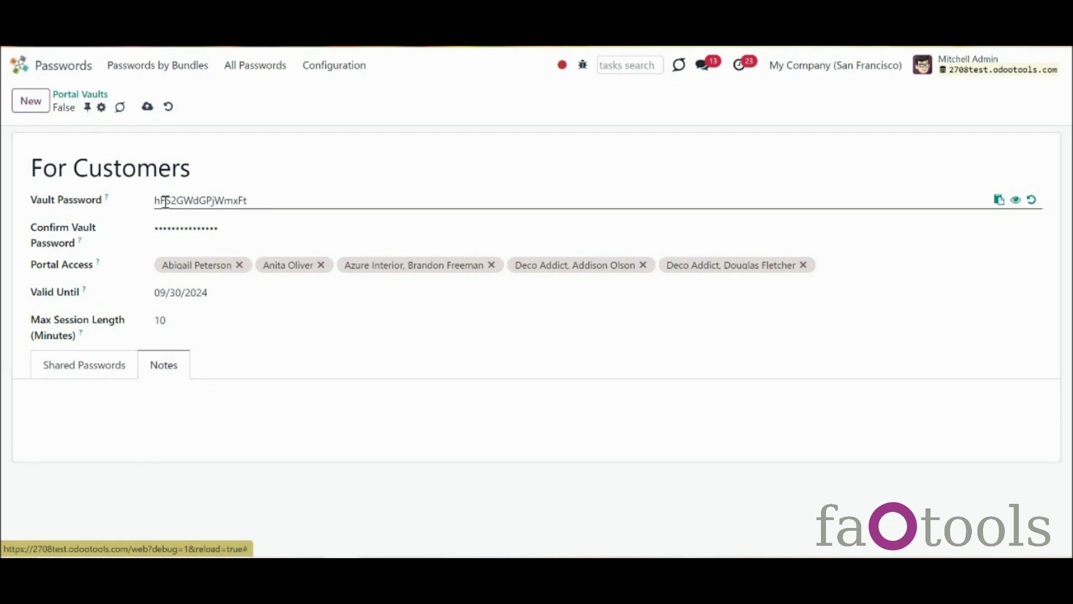
{"action": "left_click", "coordinate": [147, 108]}
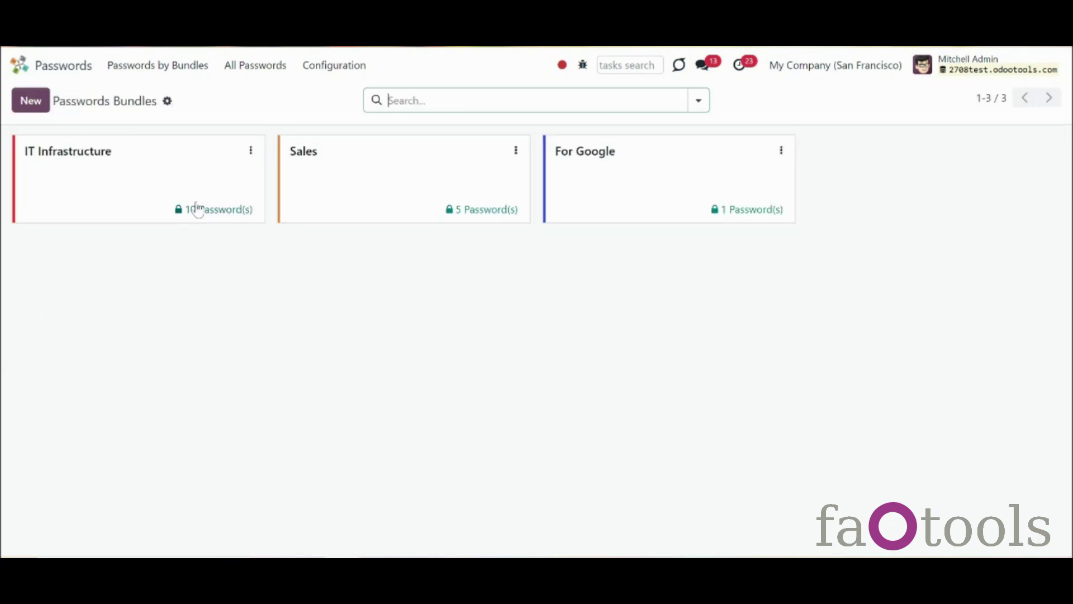
{"action": "left_click", "coordinate": [175, 179]}
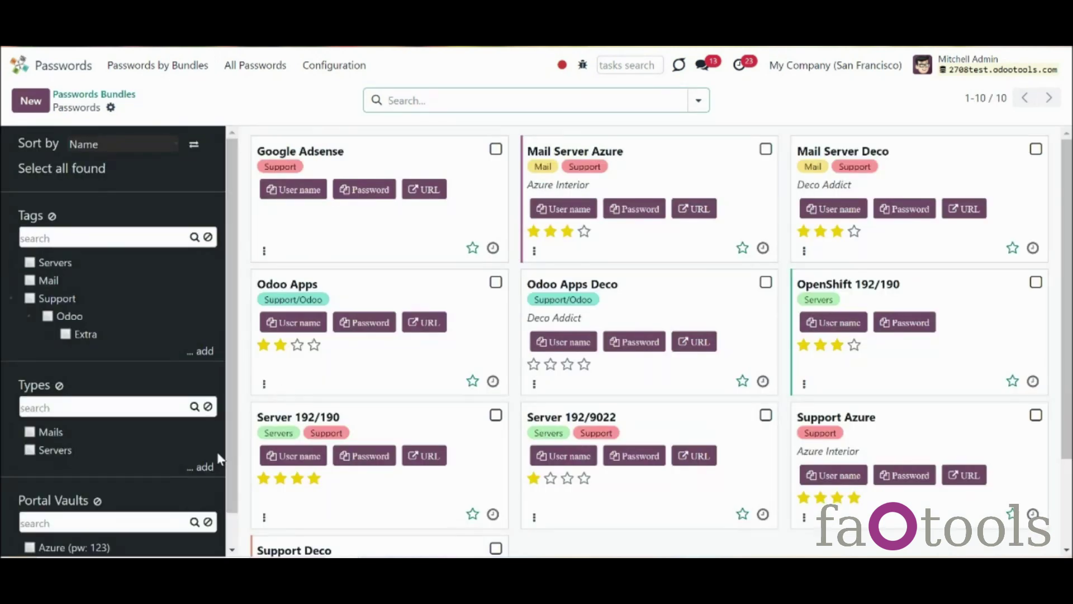
Select the Google Adsense, Mail Server Azure and Mail Server Deco cards and share them in the portal
{"action": "scroll", "coordinate": [232, 492], "scroll_direction": "down", "scroll_amount": 1}
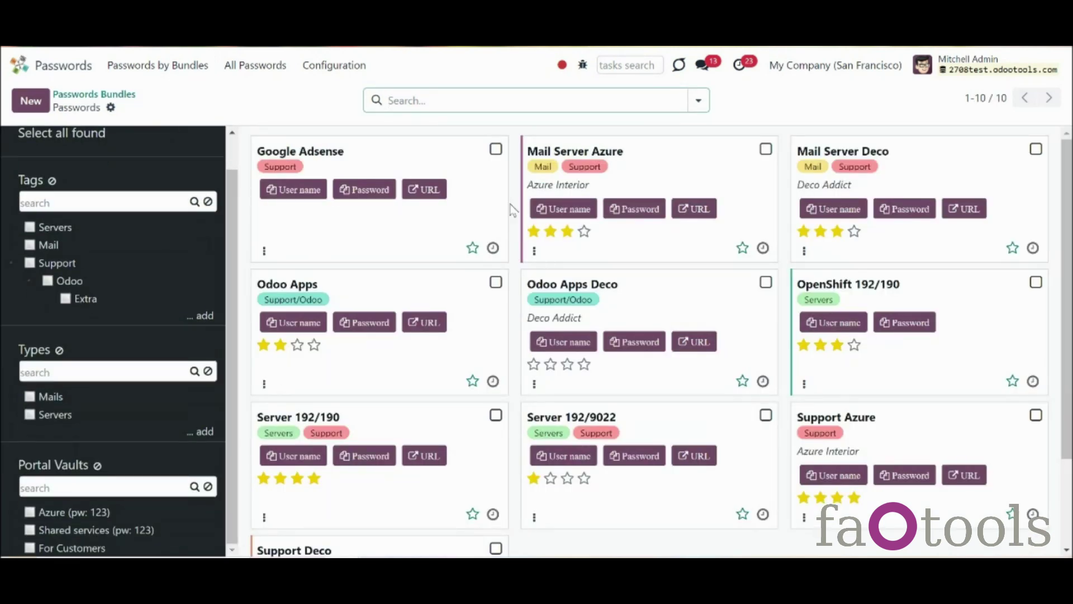
{"action": "left_click", "coordinate": [496, 149]}
{"action": "left_click", "coordinate": [798, 150]}
{"action": "left_click", "coordinate": [511, 286]}
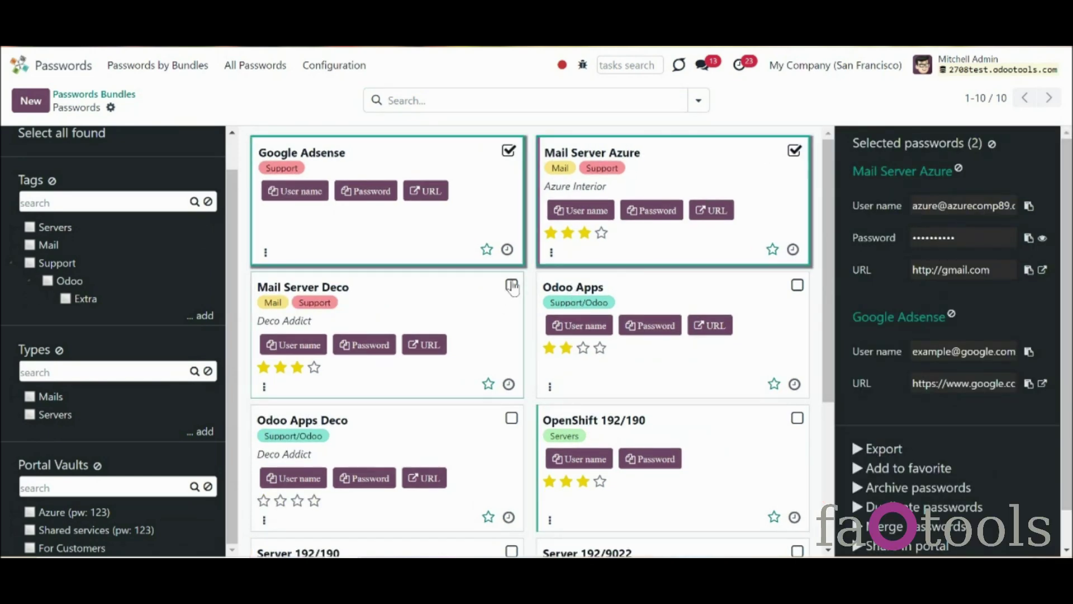
{"action": "scroll", "coordinate": [944, 336], "scroll_direction": "down", "scroll_amount": 3}
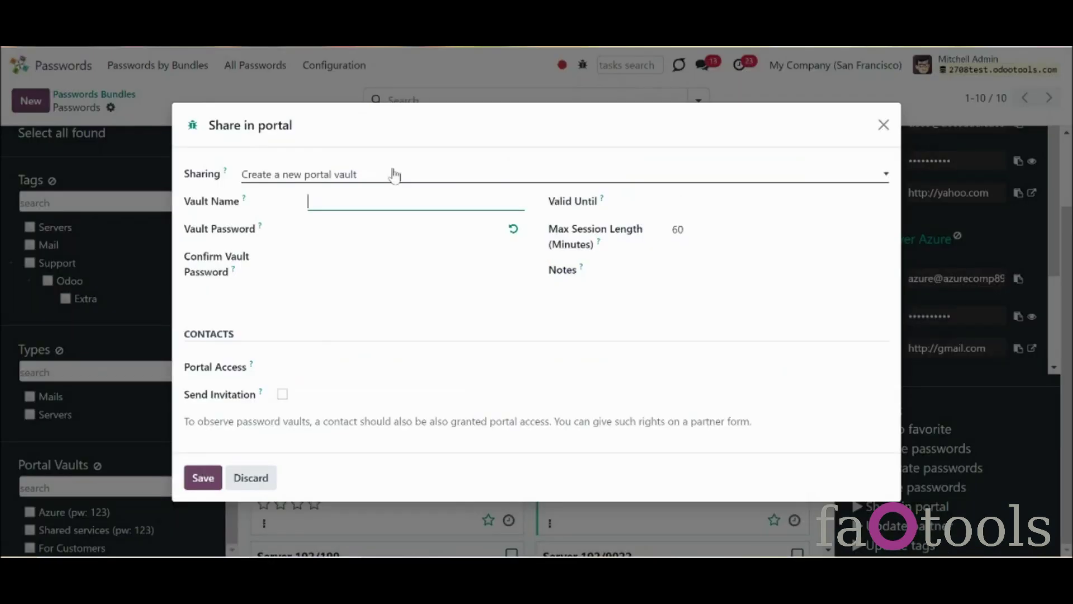
{"action": "left_click", "coordinate": [395, 175]}
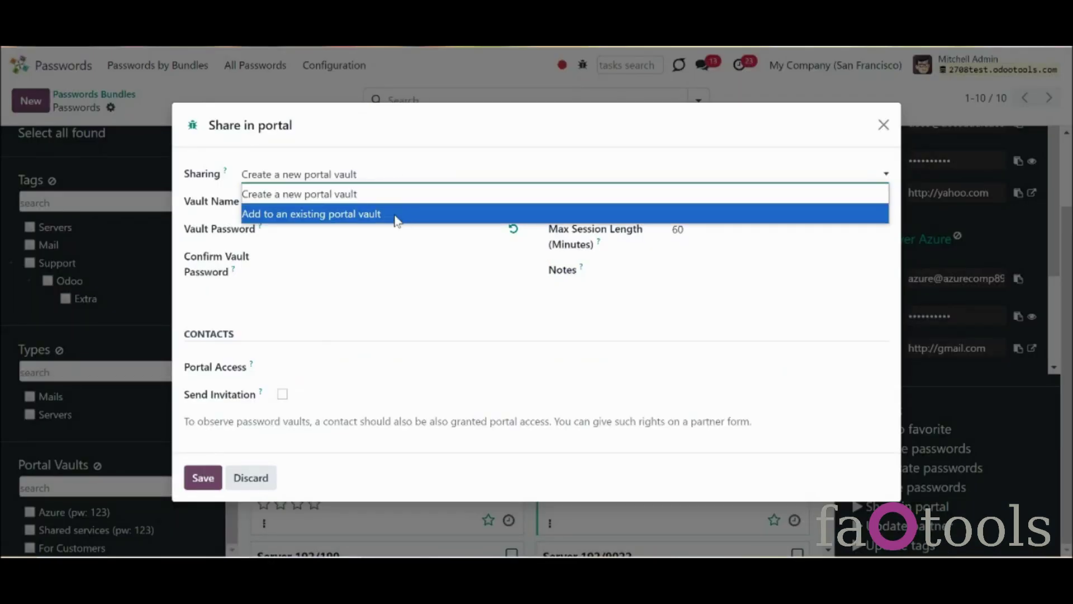
Keep 'Create a new portal vault', add then remove a Portal Access contact, and discard the form
{"action": "left_click", "coordinate": [383, 196]}
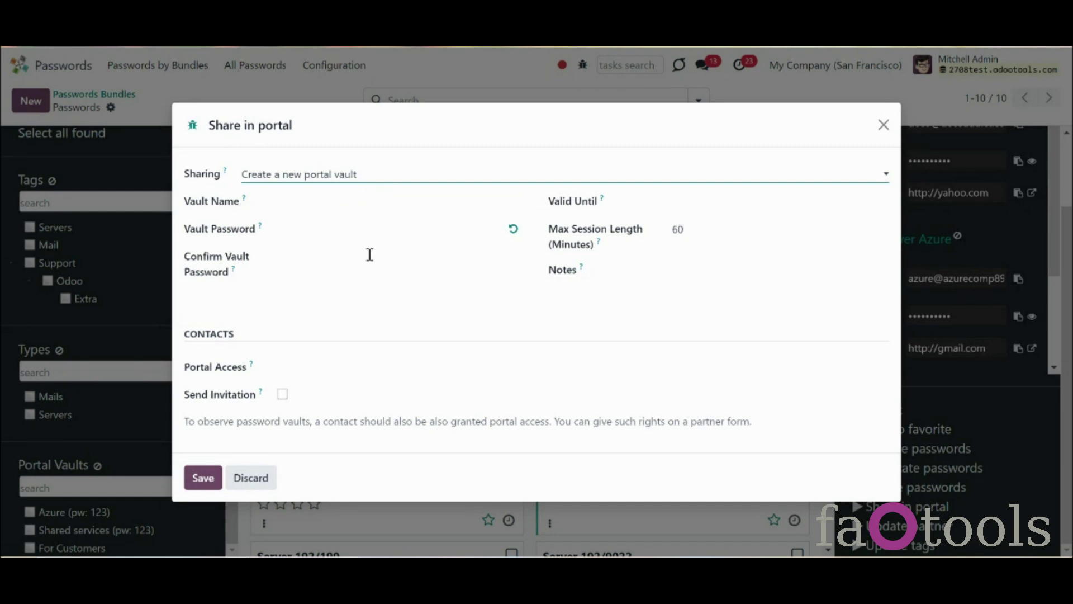
{"action": "left_click", "coordinate": [376, 364]}
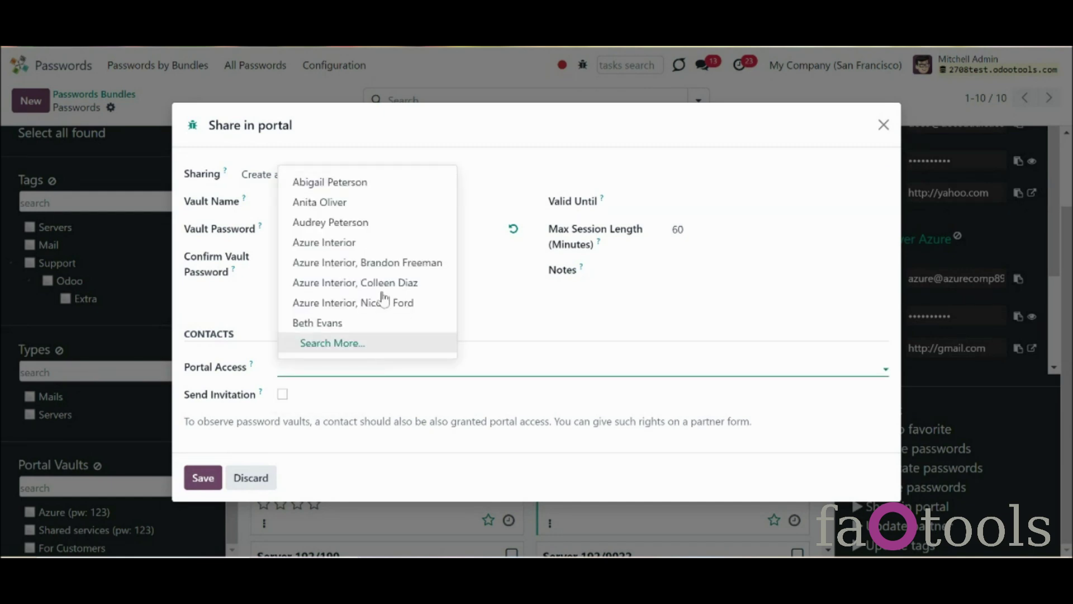
{"action": "left_click", "coordinate": [386, 284]}
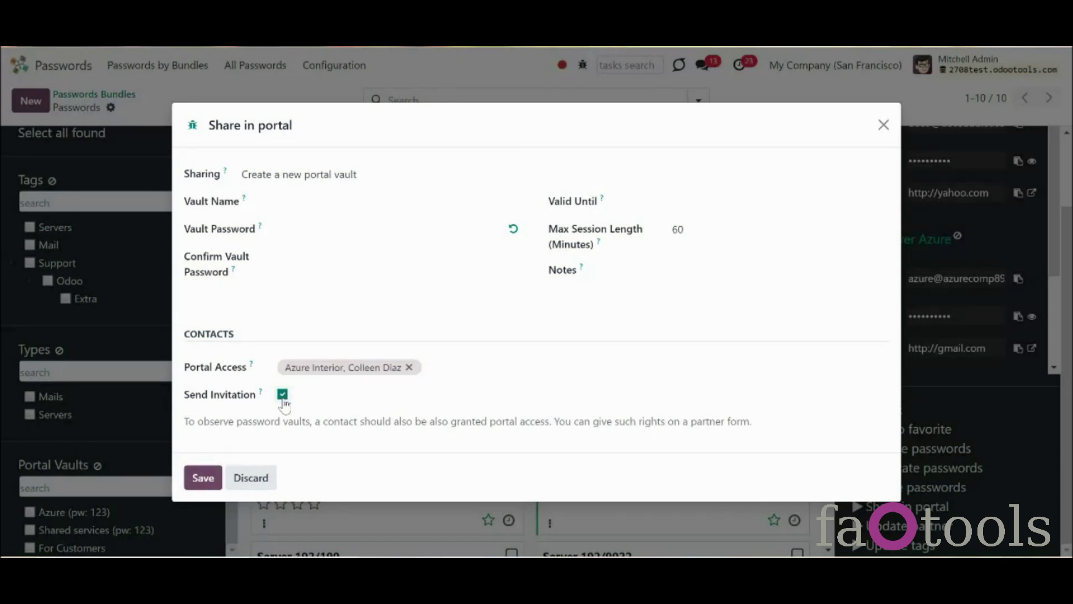
{"action": "left_click", "coordinate": [410, 367]}
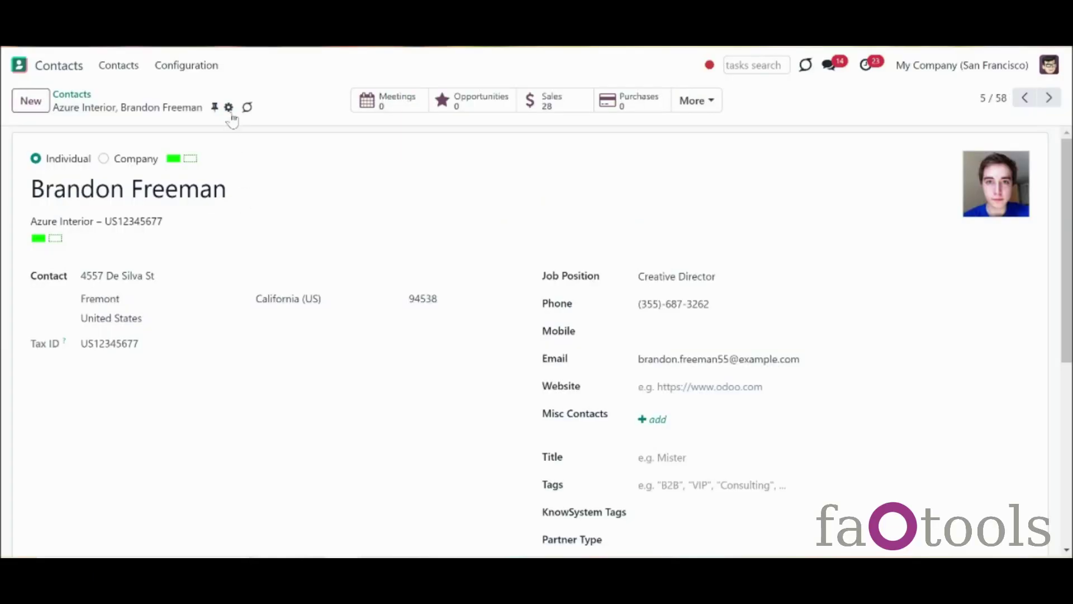
{"action": "left_click", "coordinate": [229, 108]}
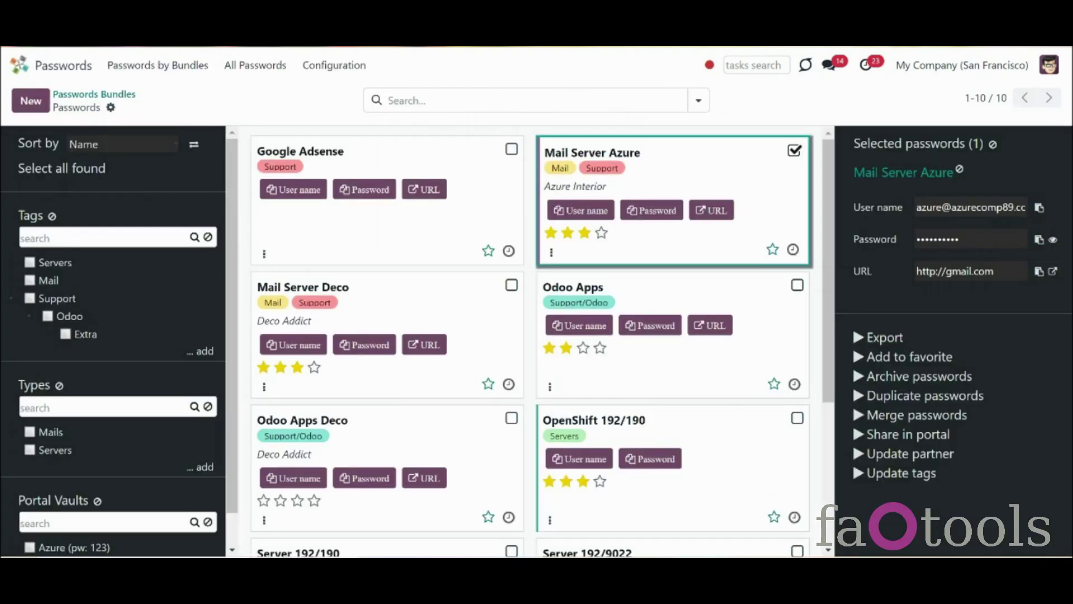
Regenerate Mail Server Azure's password into a 15-character four-star one and save the entry
{"action": "left_click", "coordinate": [559, 240]}
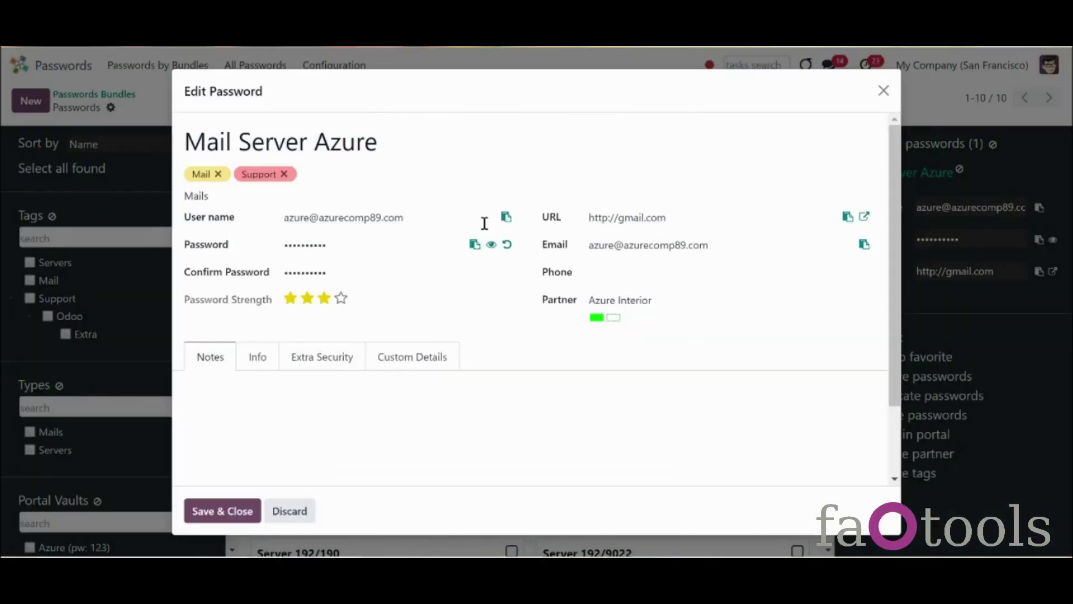
{"action": "left_click", "coordinate": [492, 245]}
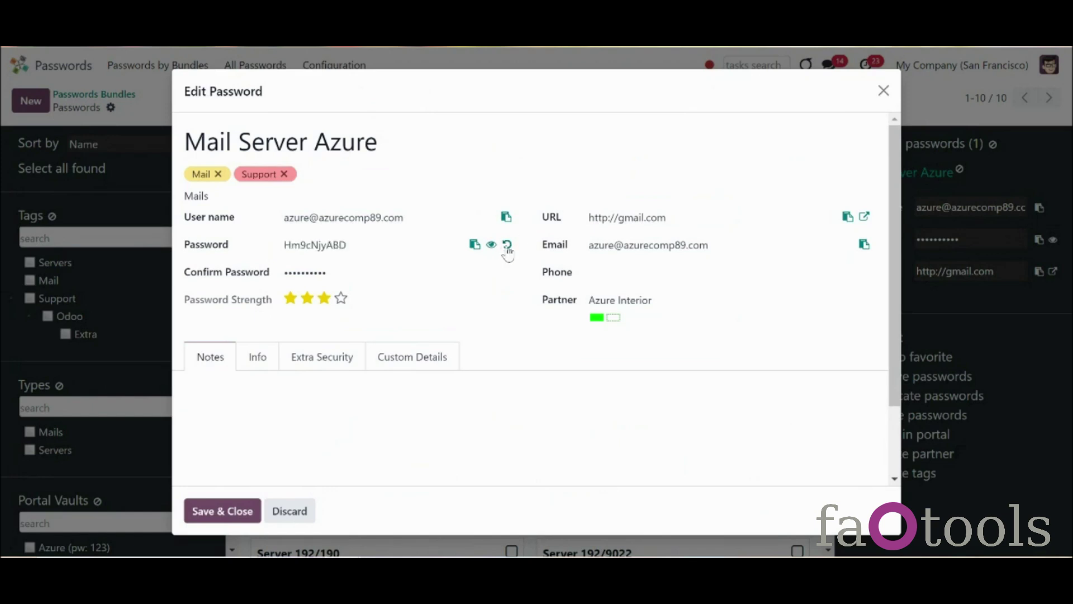
{"action": "left_click", "coordinate": [507, 245]}
{"action": "left_click", "coordinate": [249, 370]}
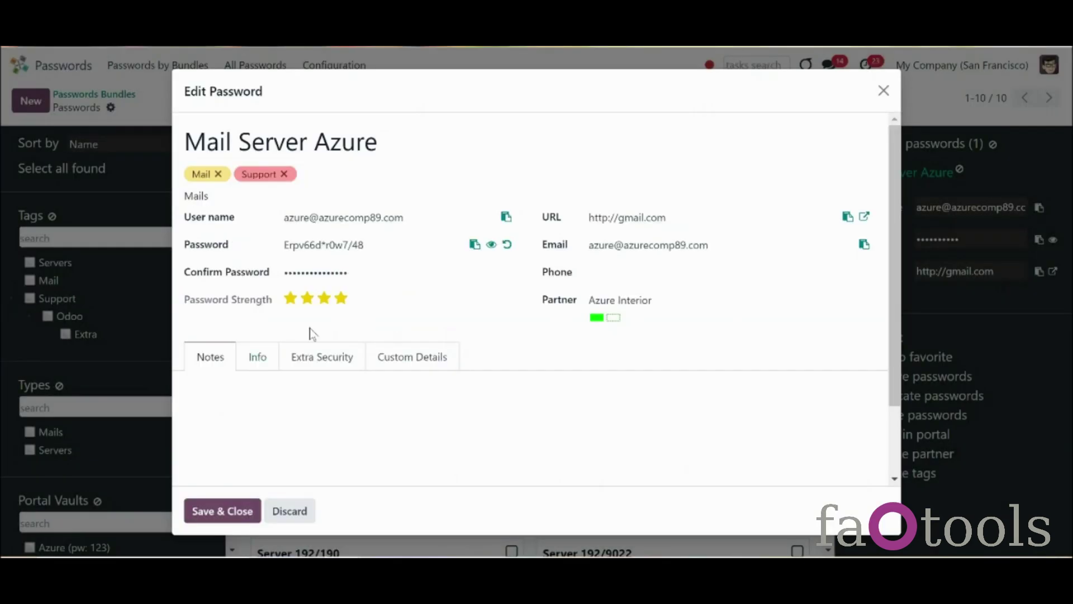
{"action": "left_click", "coordinate": [234, 511]}
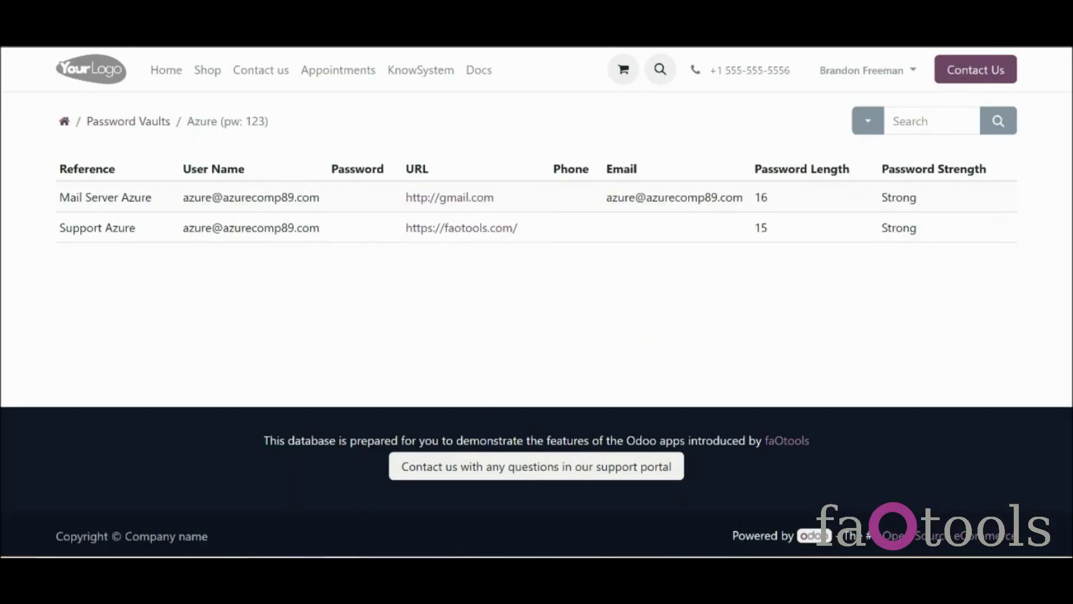
Reveal the Mail Server Azure password in the portal's Azure vault with its eye icon
{"action": "left_click", "coordinate": [419, 199]}
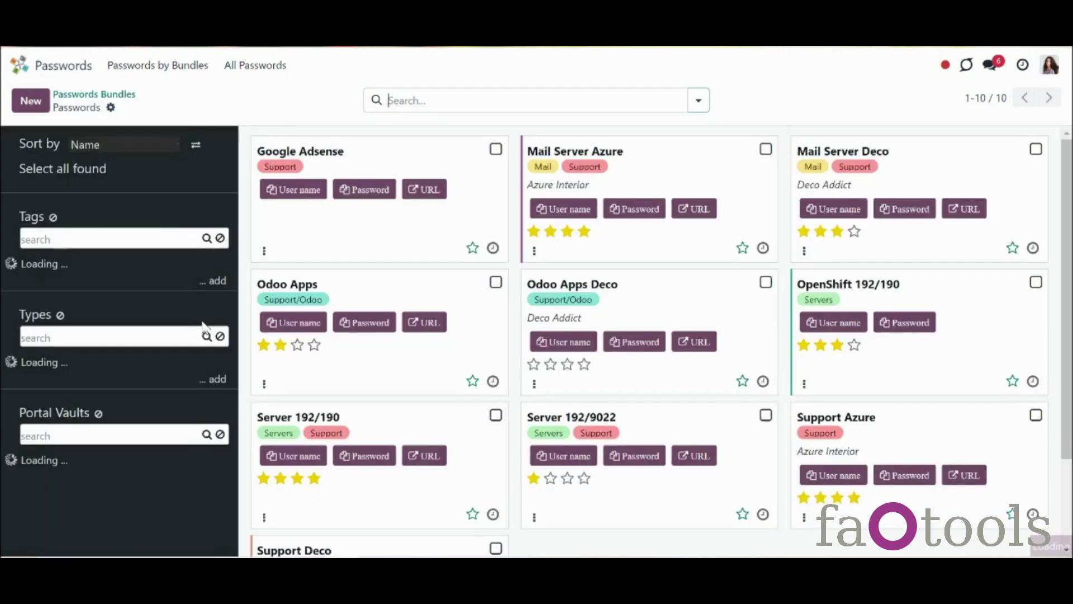
Search the Portal Vaults sidebar for 'azure', then try the Azure and Shared services vault filters
{"action": "scroll", "coordinate": [228, 321], "scroll_direction": "down", "scroll_amount": 1}
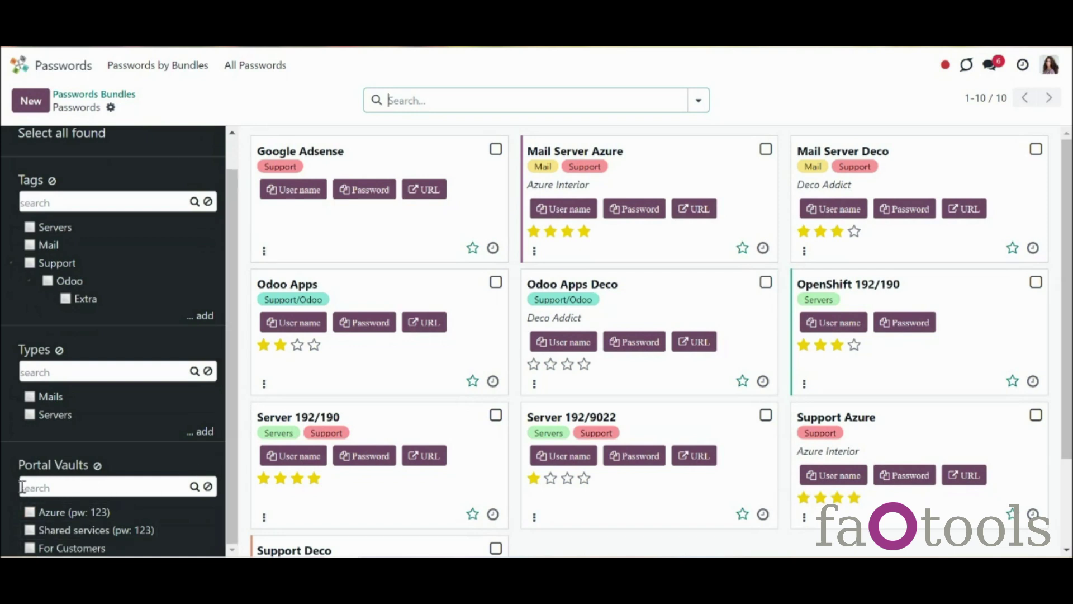
{"action": "left_click", "coordinate": [70, 493]}
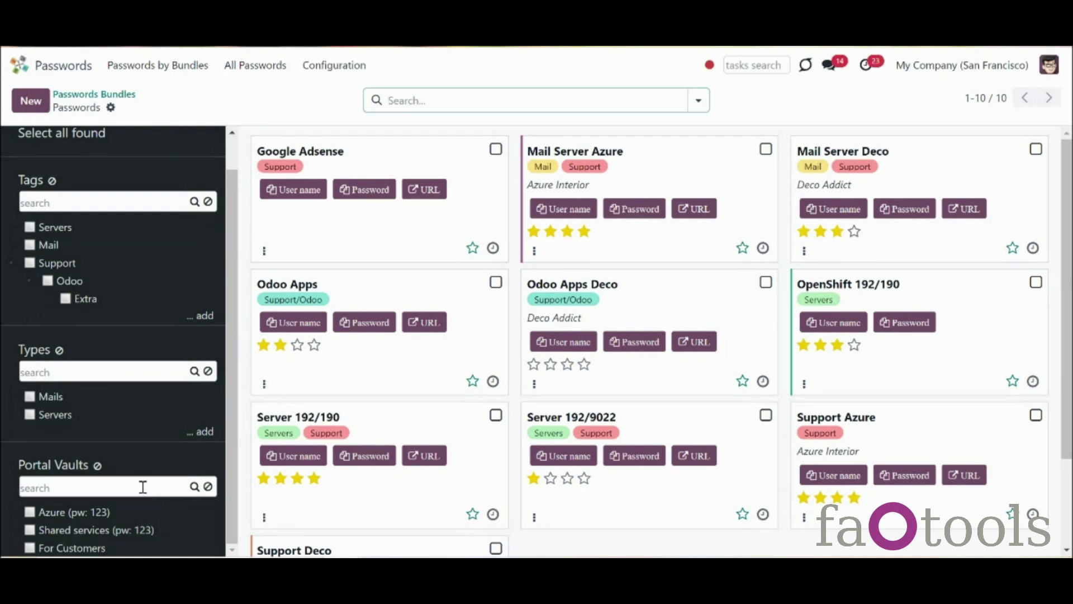
{"action": "left_click", "coordinate": [141, 486]}
{"action": "type", "text": "a"}
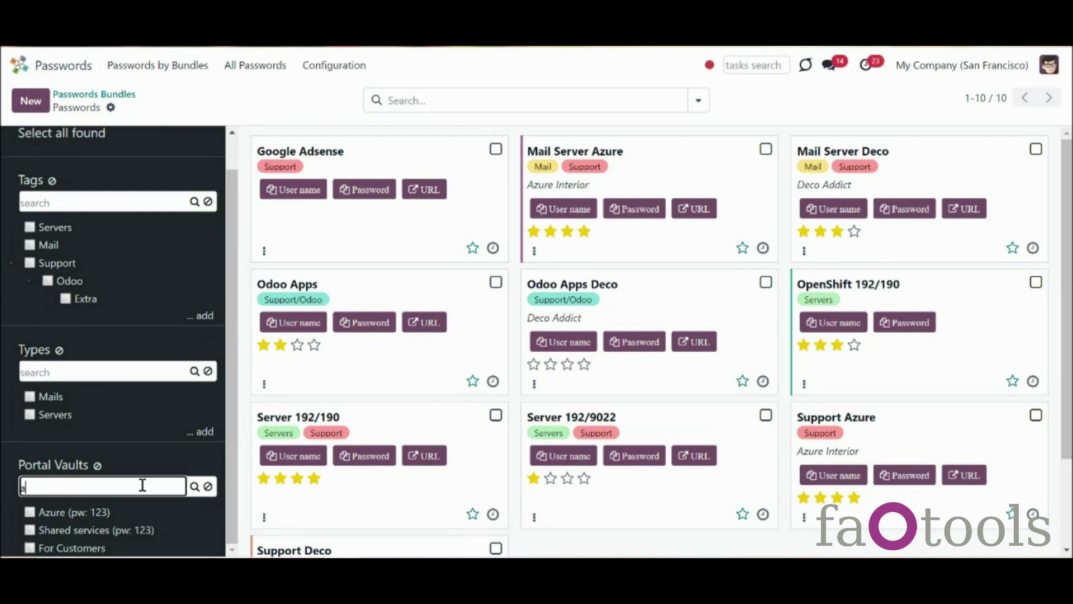
{"action": "type", "text": "zure"}
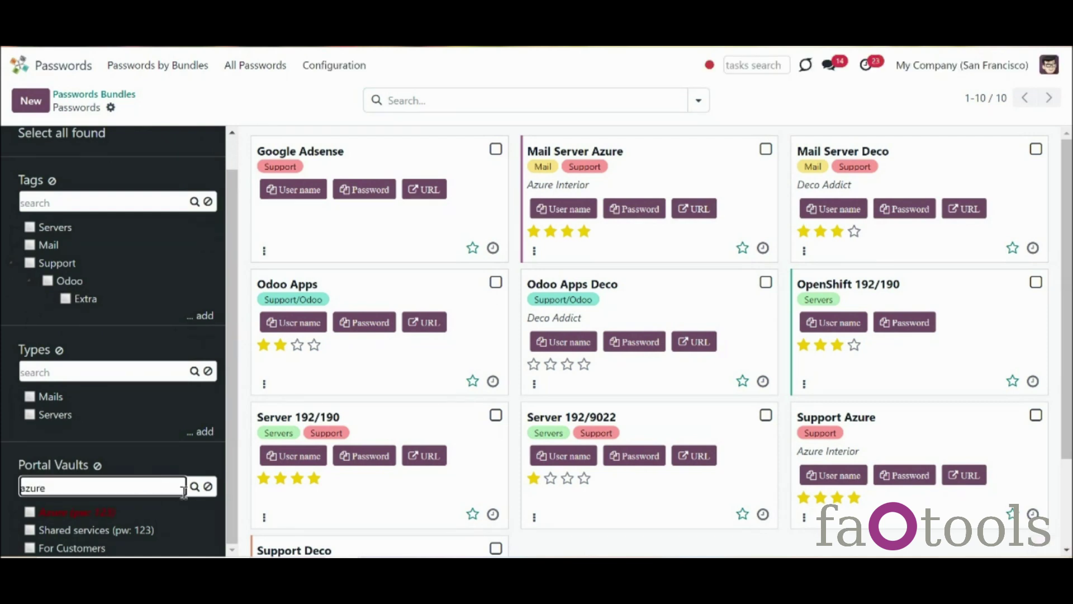
{"action": "left_click", "coordinate": [208, 486]}
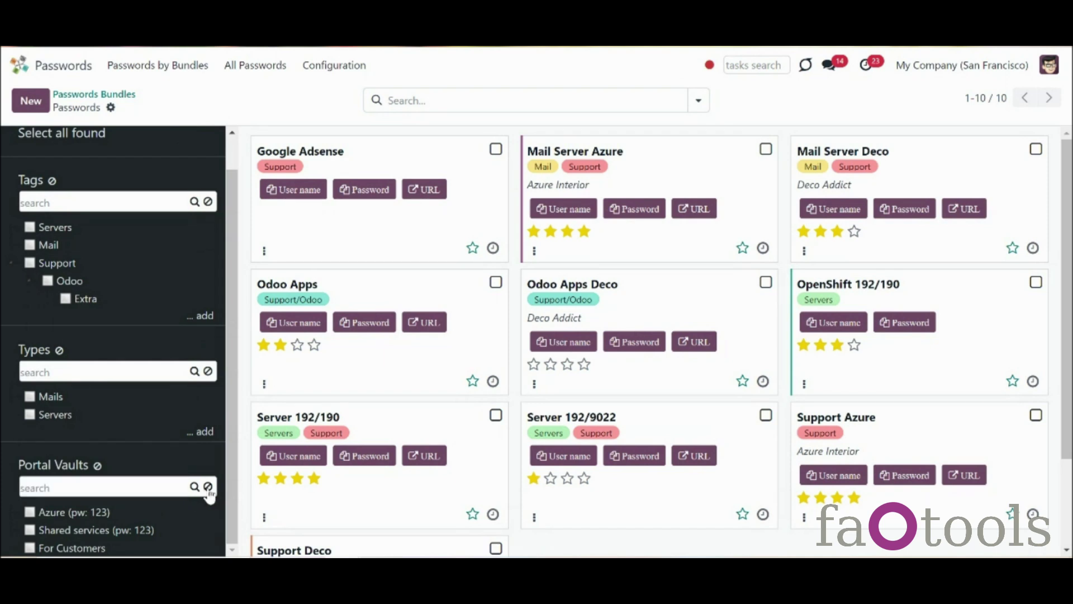
{"action": "right_click", "coordinate": [98, 520]}
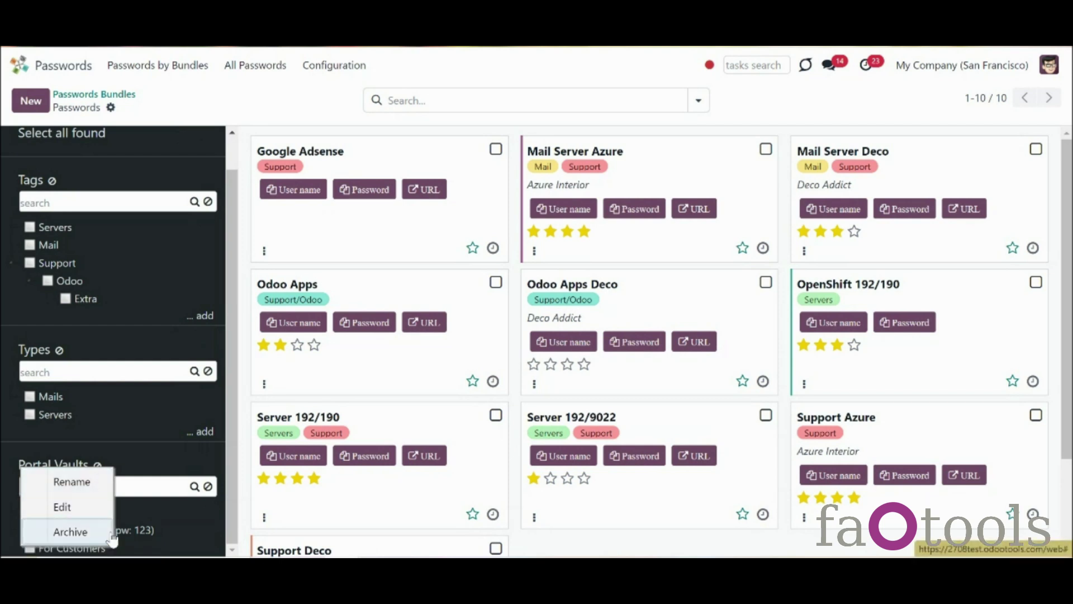
{"action": "key", "text": "Escape"}
{"action": "left_click", "coordinate": [49, 511]}
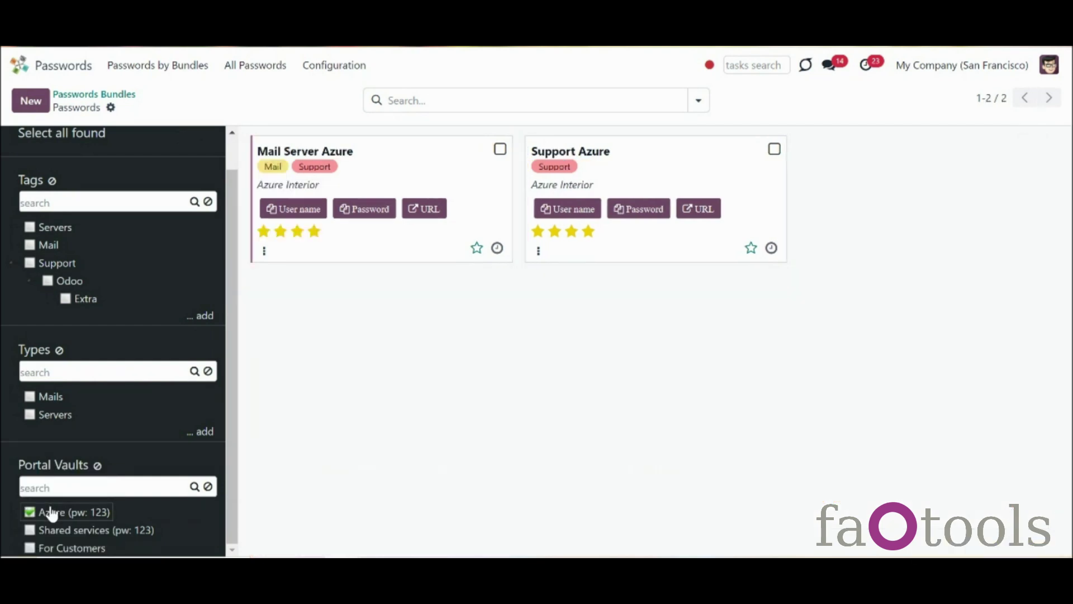
{"action": "left_click", "coordinate": [49, 530]}
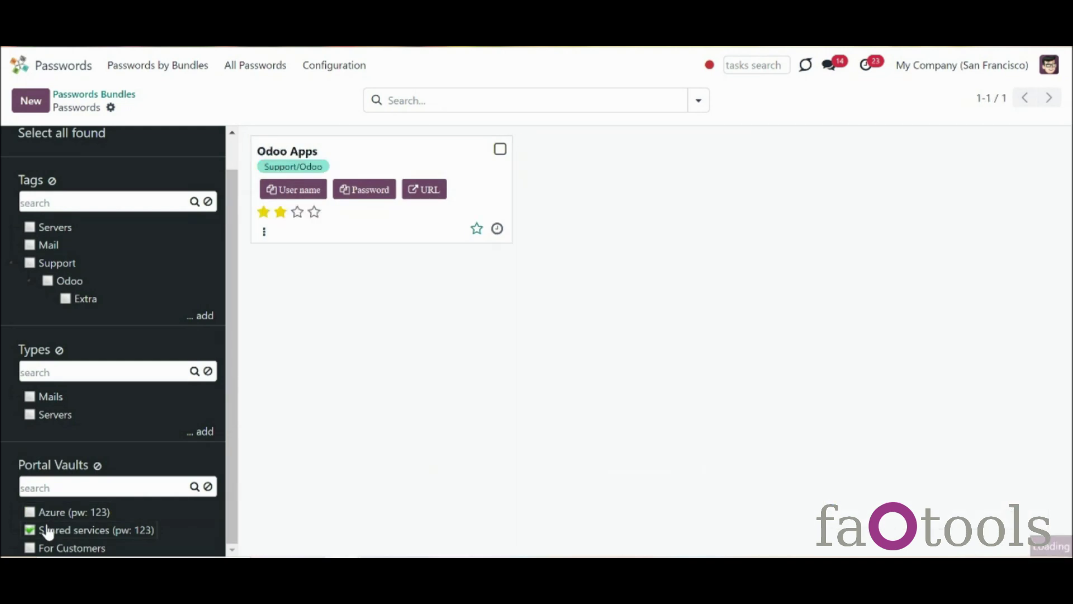
{"action": "left_click", "coordinate": [49, 530]}
Drag Odoo Apps and Odoo Apps Deco into the Azure vault and filter the board by Azure
{"action": "left_click", "coordinate": [497, 284]}
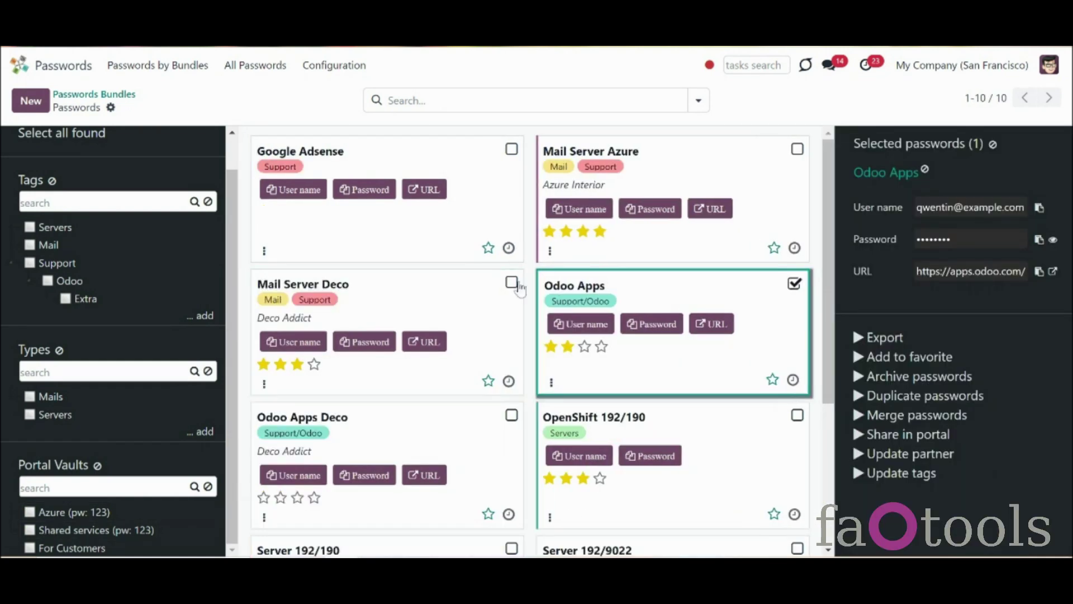
{"action": "left_click", "coordinate": [511, 416]}
{"action": "left_click_drag", "start_coordinate": [433, 446], "coordinate": [82, 510]}
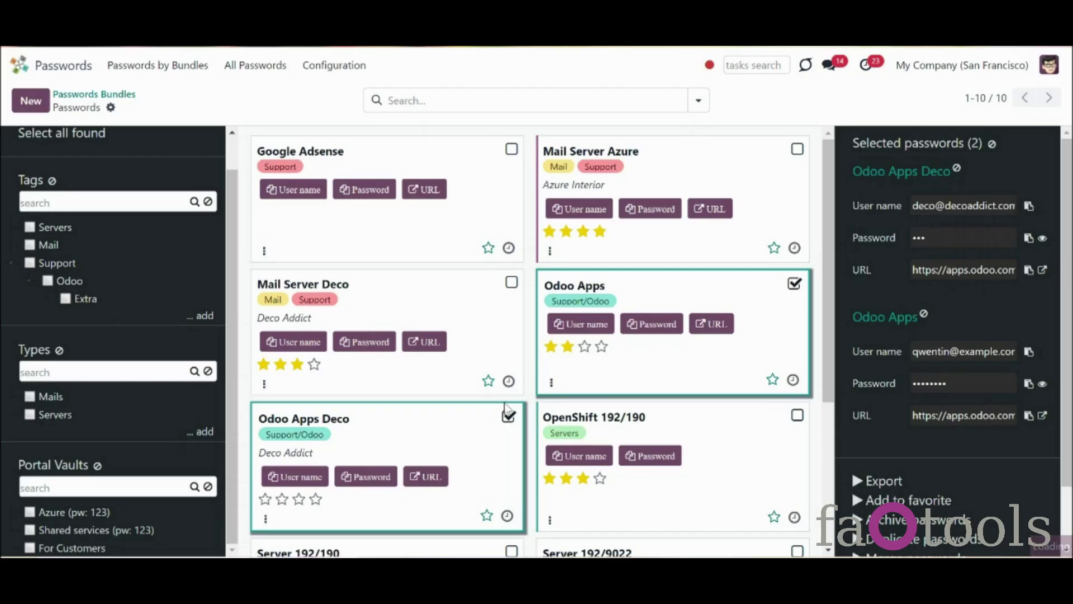
{"action": "left_click", "coordinate": [75, 513]}
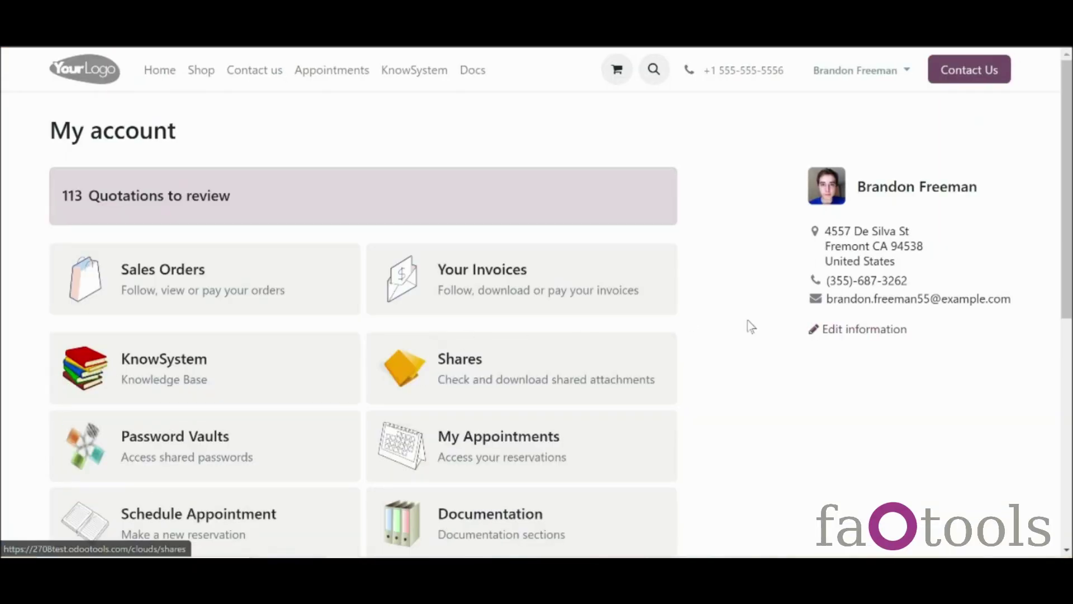
Open Password Vaults from My account, view the Azure vault, then the For Customers vault login
{"action": "scroll", "coordinate": [410, 307], "scroll_direction": "down", "scroll_amount": 4}
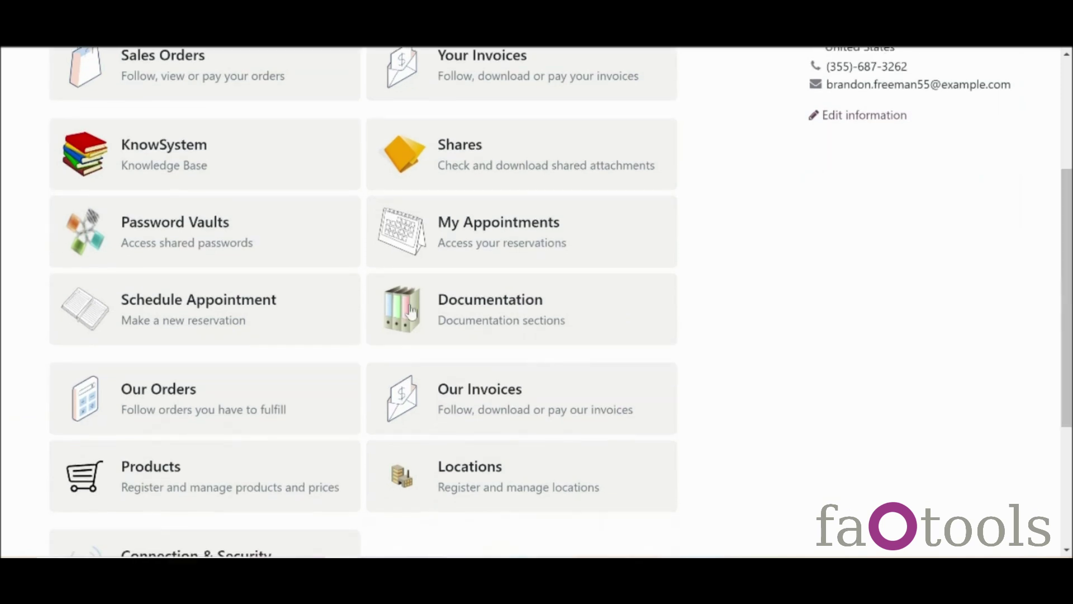
{"action": "left_click", "coordinate": [259, 224]}
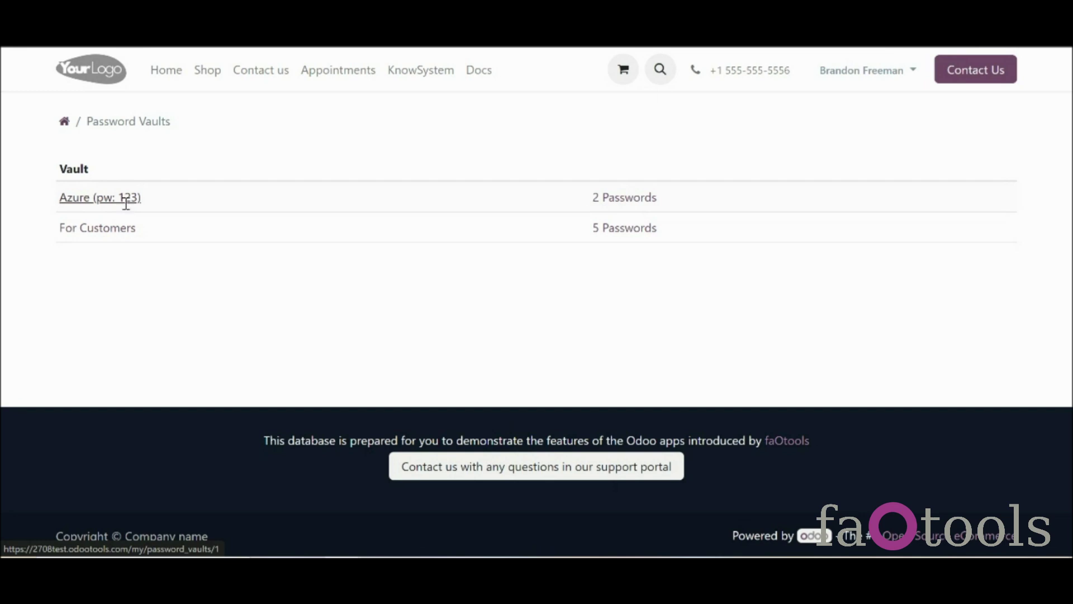
{"action": "left_click", "coordinate": [126, 203]}
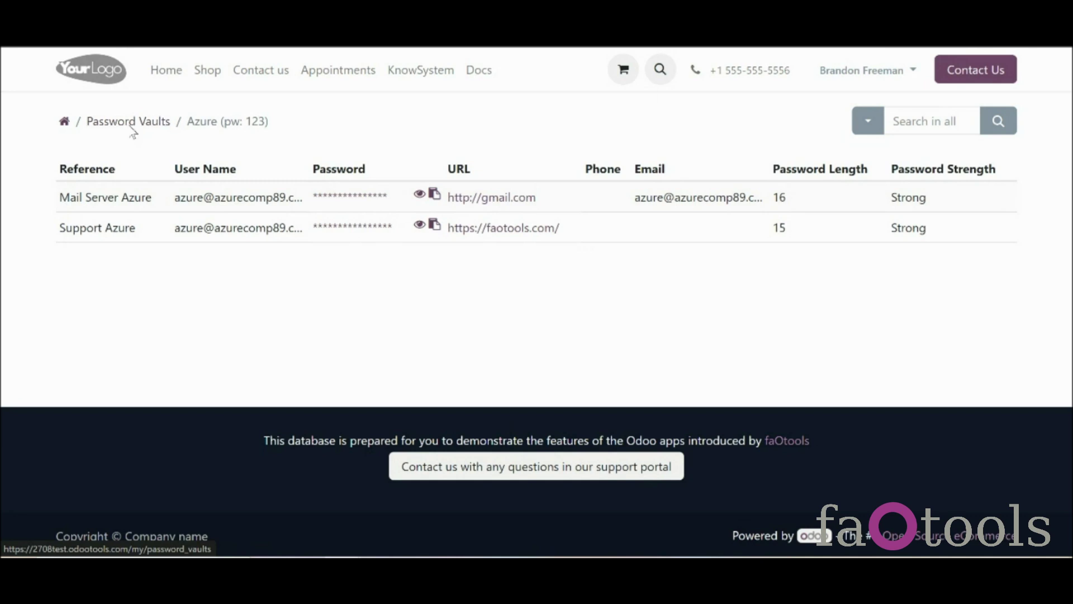
{"action": "left_click", "coordinate": [131, 132]}
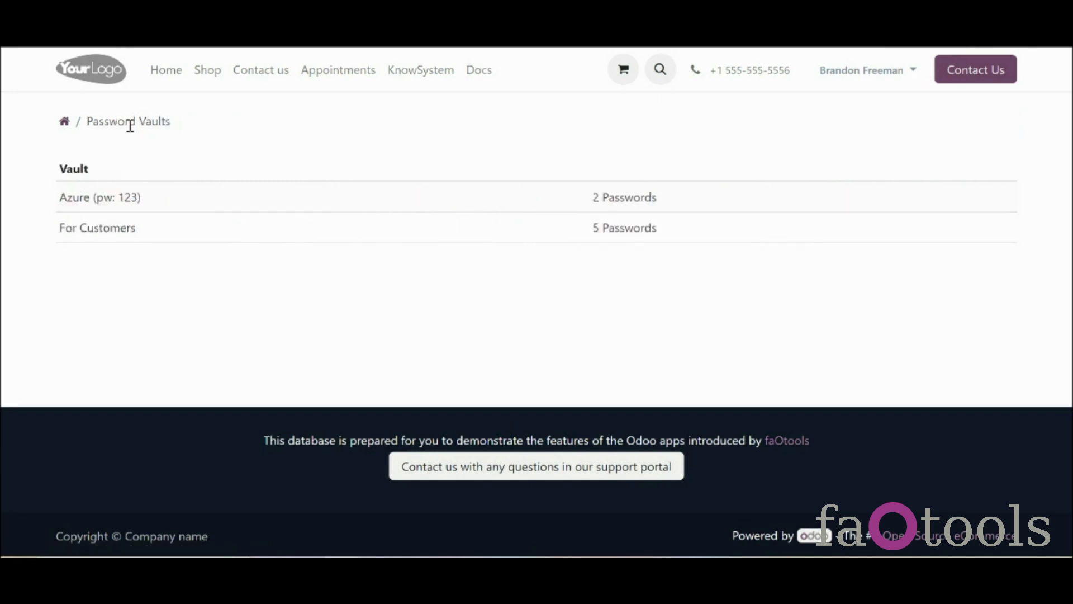
{"action": "left_click", "coordinate": [118, 235]}
{"action": "left_click", "coordinate": [116, 171]}
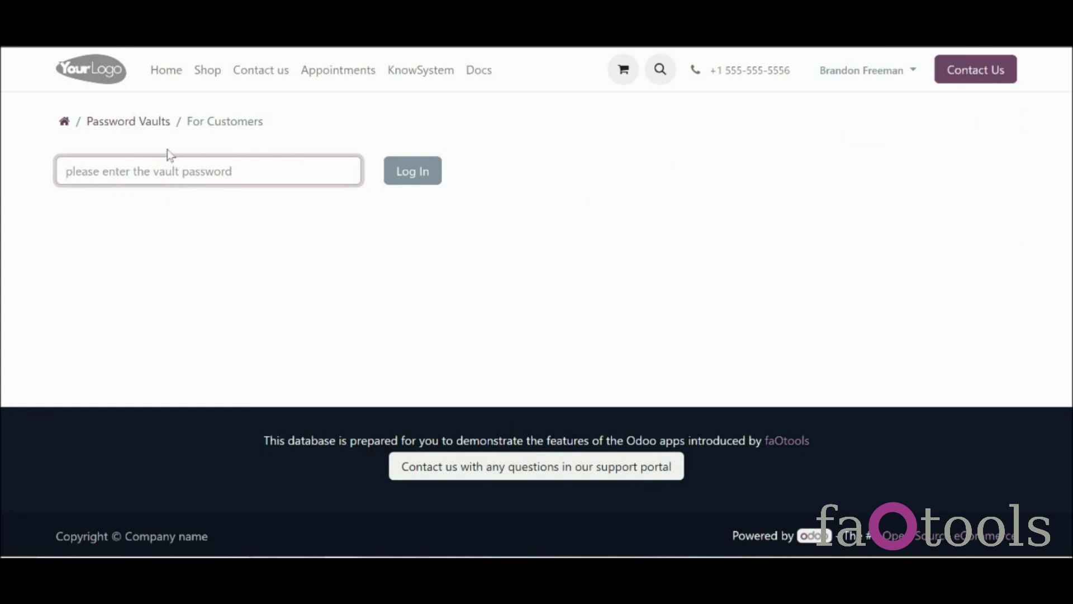
Return to the Azure vault and reveal, then hide, the Mail Server Azure password
{"action": "left_click", "coordinate": [149, 133]}
{"action": "left_click", "coordinate": [134, 200]}
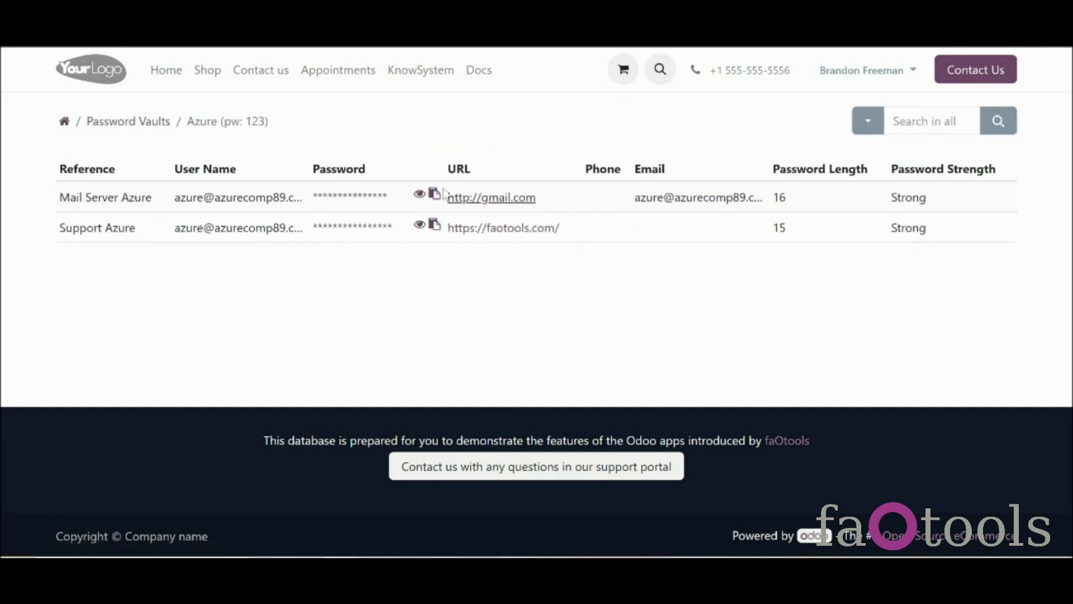
{"action": "left_click", "coordinate": [421, 195]}
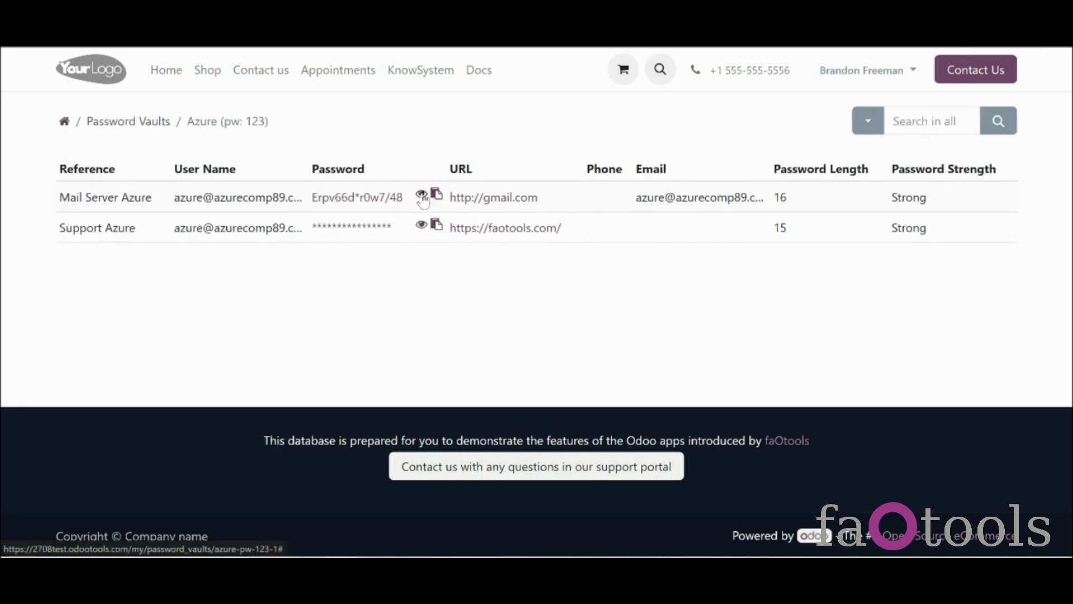
{"action": "left_click", "coordinate": [421, 195]}
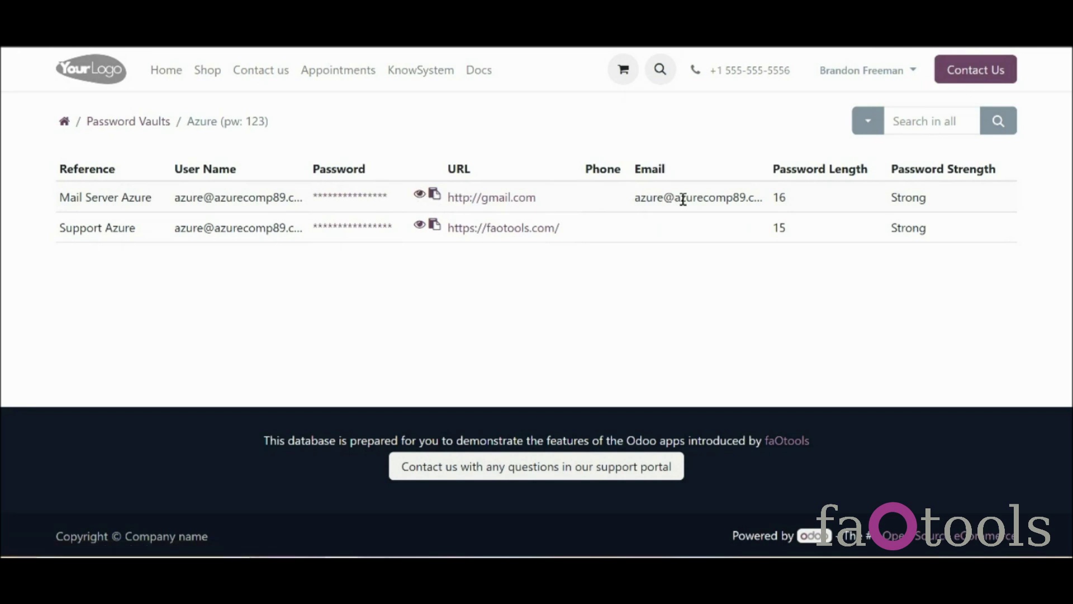
{"action": "left_click", "coordinate": [869, 125]}
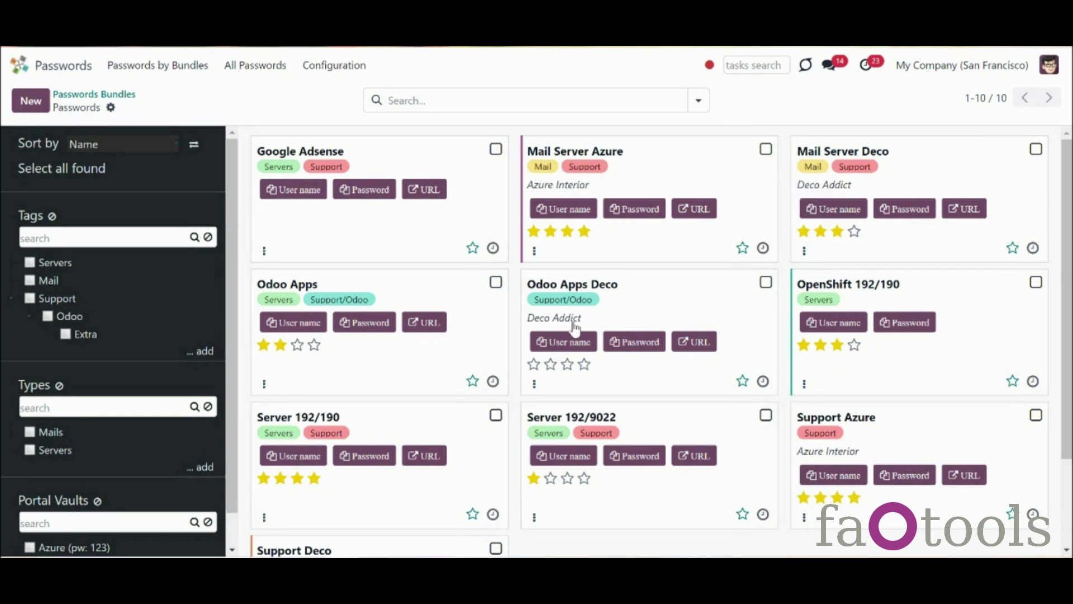
{"action": "left_click", "coordinate": [699, 101]}
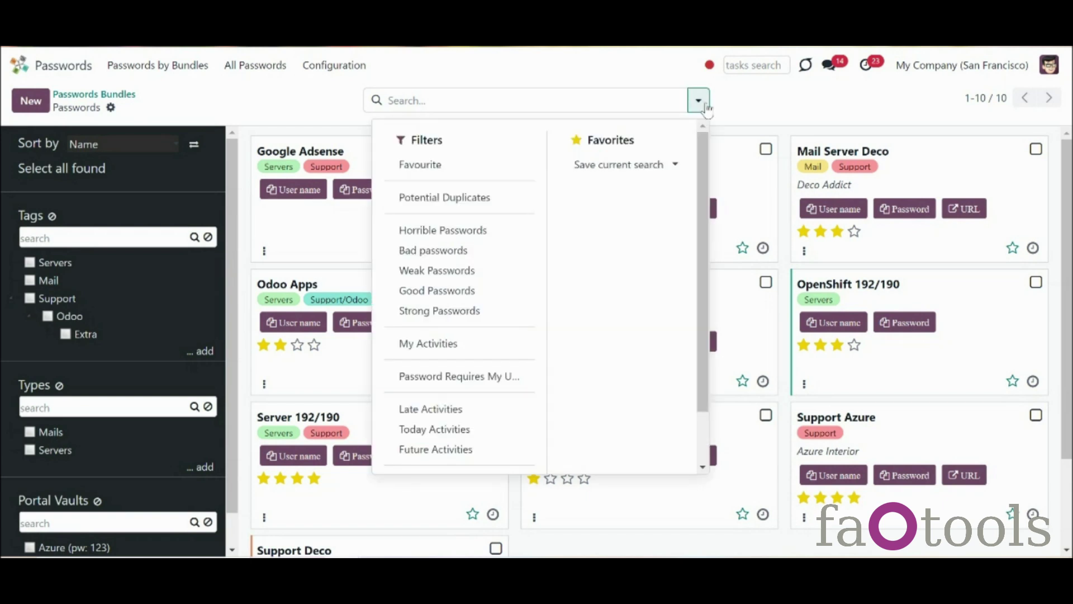
{"action": "left_click", "coordinate": [640, 103]}
{"action": "type", "text": "v"}
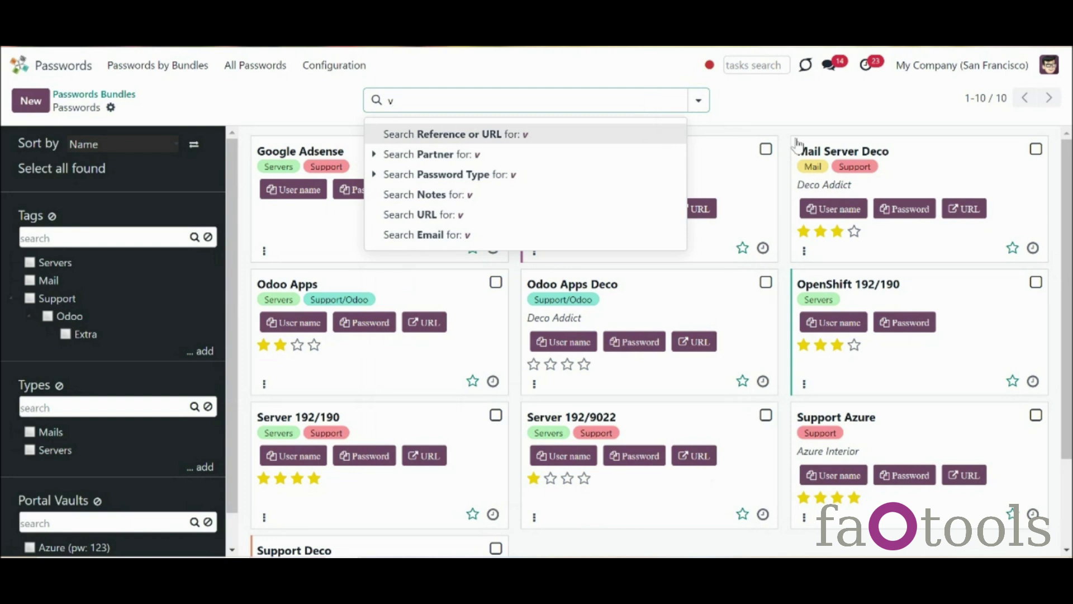
{"action": "key", "text": "BackSpace"}
Set a partner contact on the Google Adsense password
{"action": "left_click", "coordinate": [496, 149]}
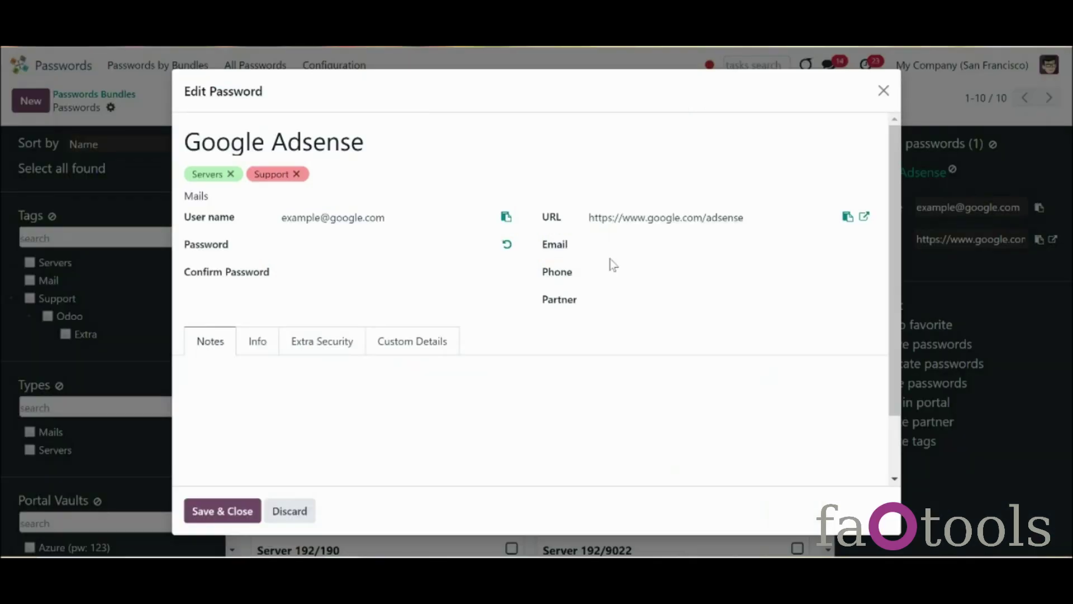
{"action": "left_click", "coordinate": [631, 303]}
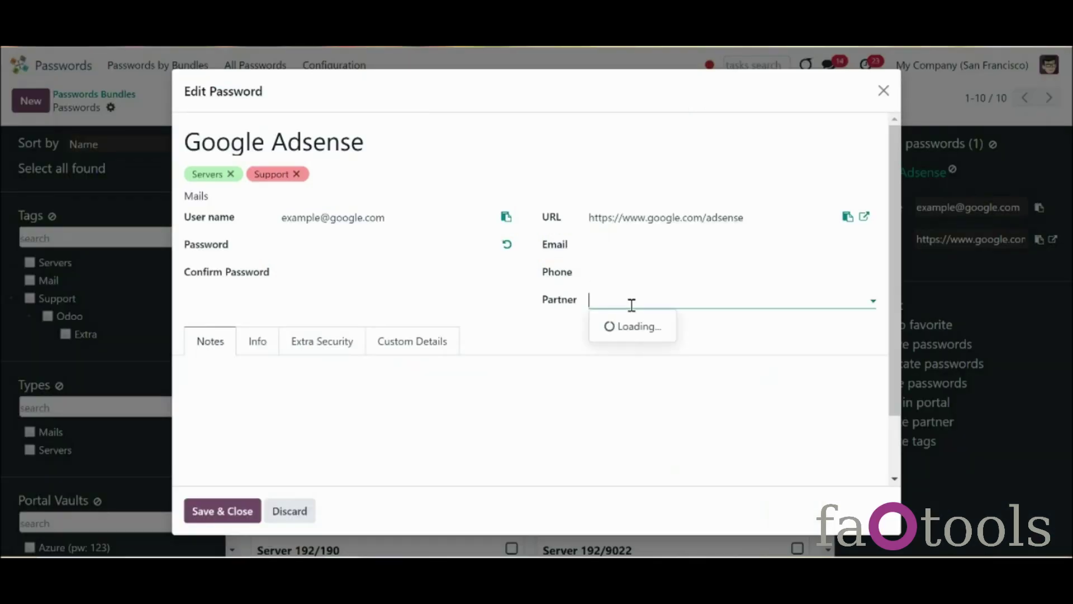
{"action": "left_click", "coordinate": [637, 324]}
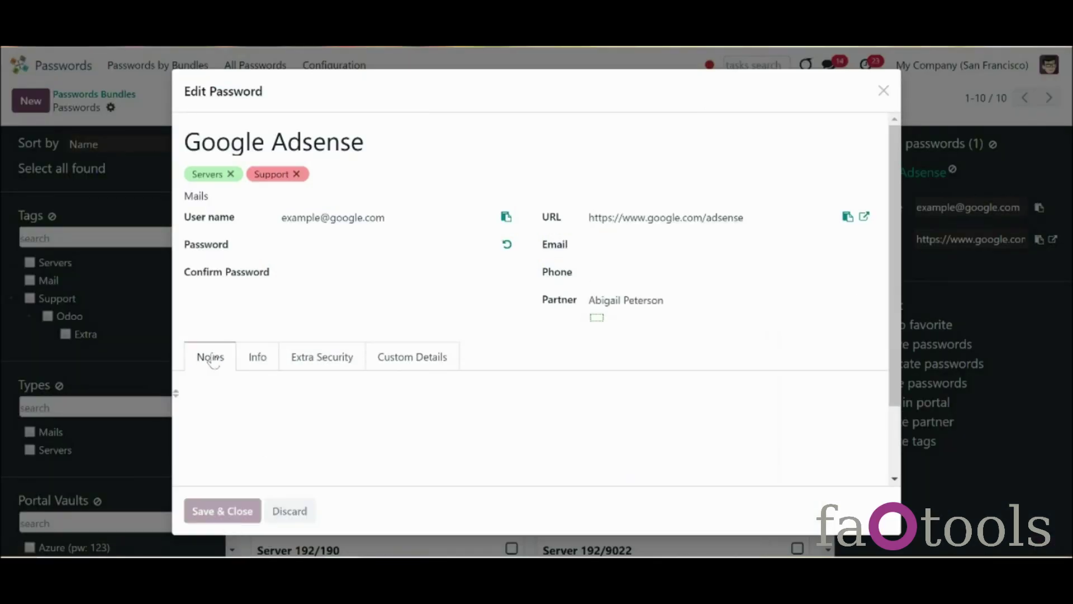
{"action": "key", "text": "Escape"}
Bulk-update Odoo Apps and OpenShift 192/190 to share one partner contact and save
{"action": "left_click", "coordinate": [794, 284]}
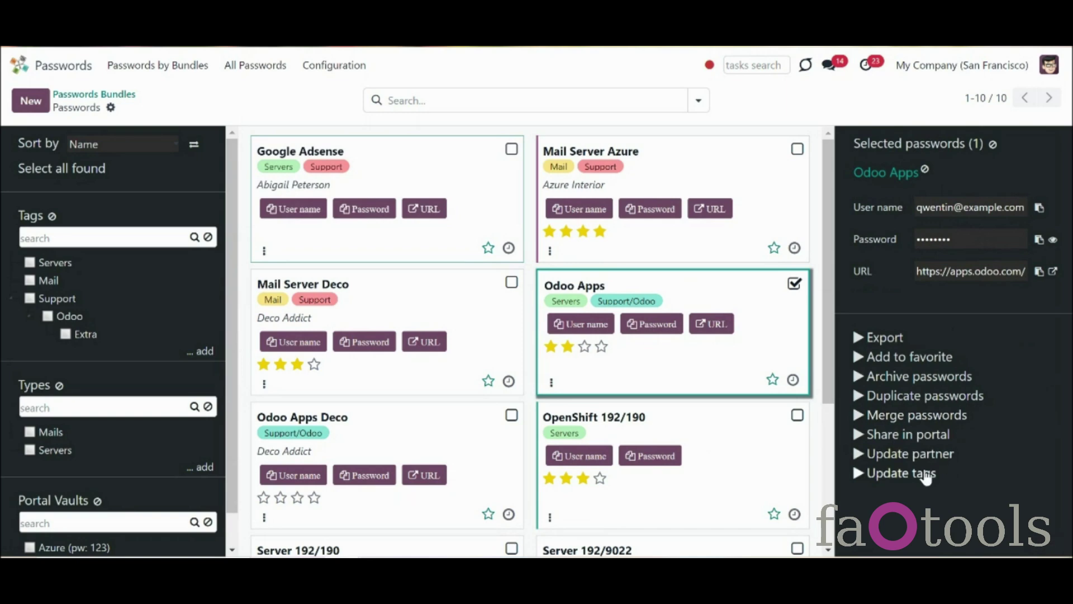
{"action": "left_click", "coordinate": [783, 475]}
{"action": "scroll", "coordinate": [957, 548], "scroll_direction": "down", "scroll_amount": 1}
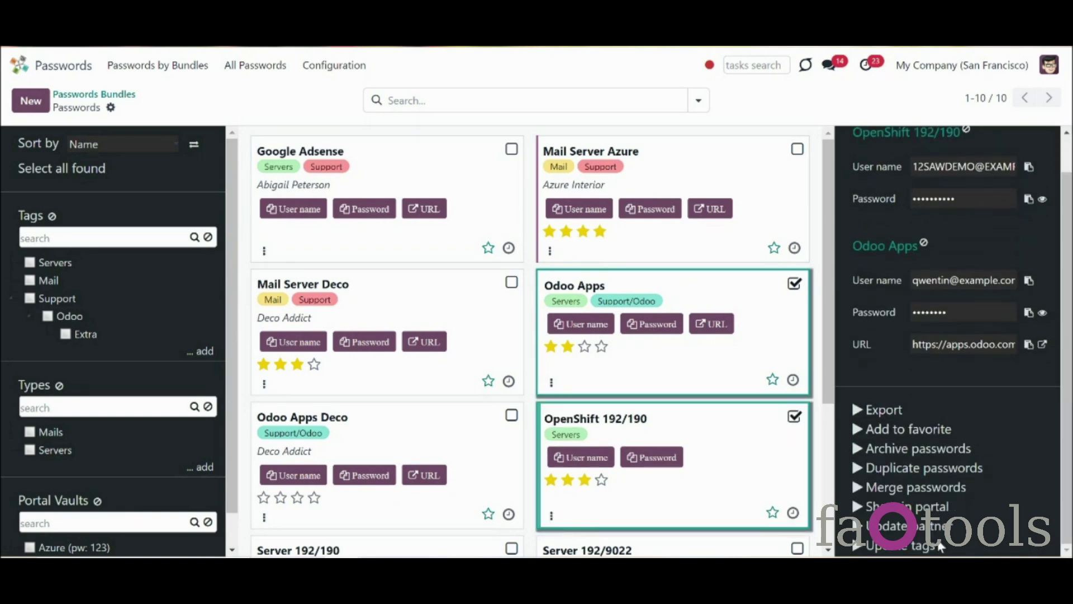
{"action": "left_click", "coordinate": [754, 441]}
{"action": "left_click", "coordinate": [910, 454]}
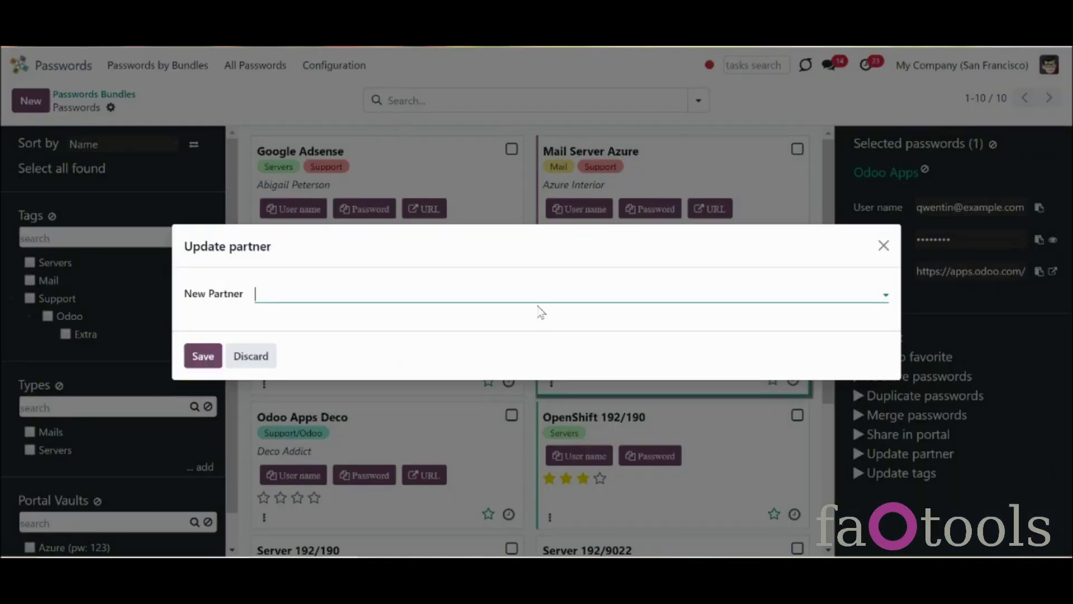
{"action": "left_click", "coordinate": [537, 295]}
{"action": "left_click", "coordinate": [394, 337]}
{"action": "left_click", "coordinate": [203, 356]}
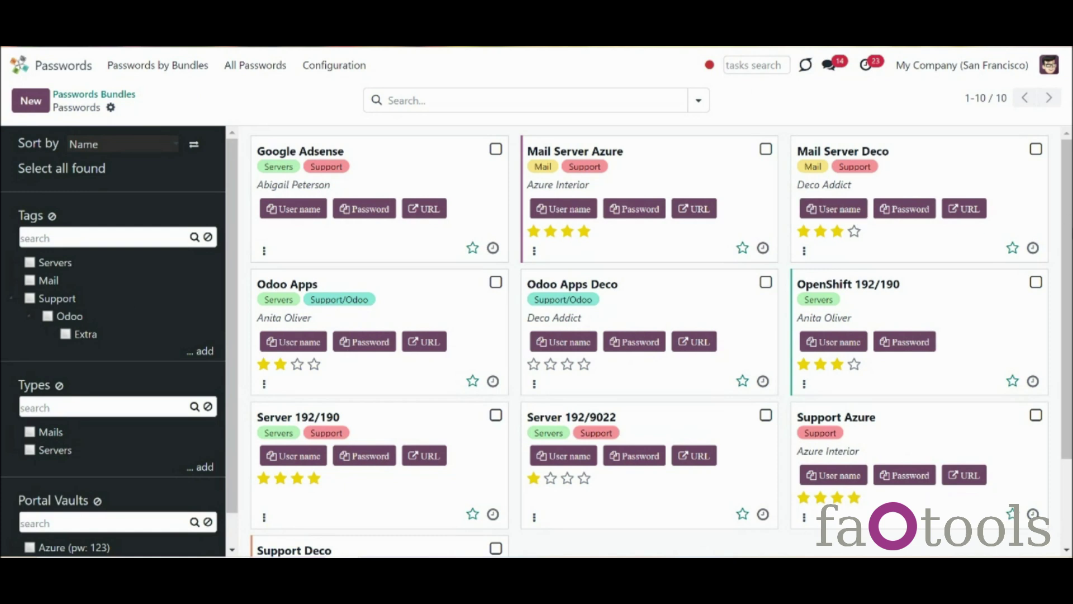
{"action": "scroll", "coordinate": [1065, 302], "scroll_direction": "down", "scroll_amount": 1}
{"action": "scroll", "coordinate": [1038, 239], "scroll_direction": "down", "scroll_amount": 1}
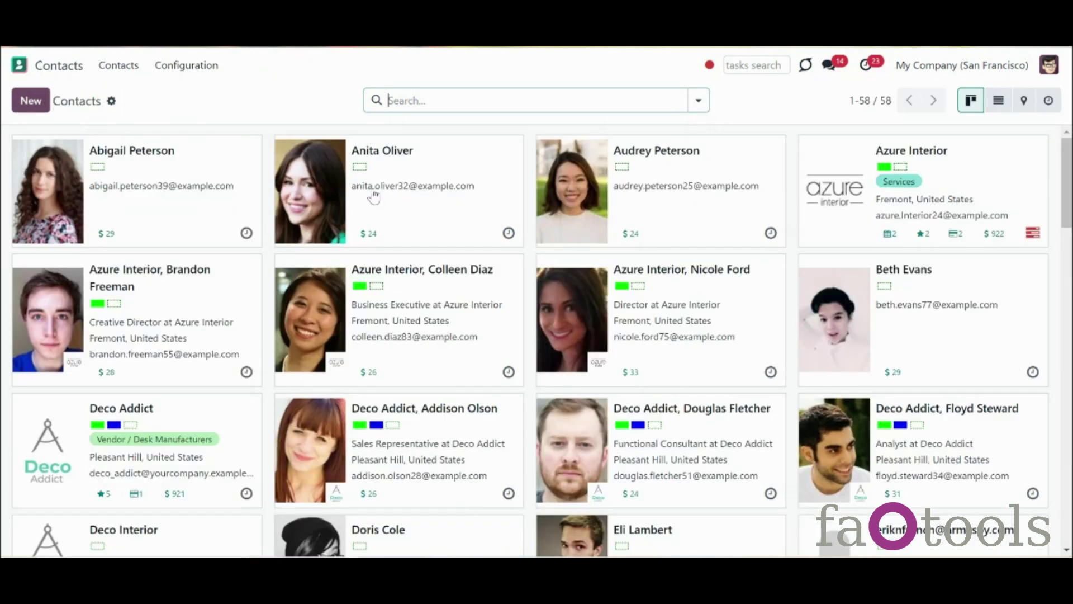
Open the contact's linked passwords via More > Passwords and unlock the For Google bundle with its password
{"action": "left_click", "coordinate": [422, 218]}
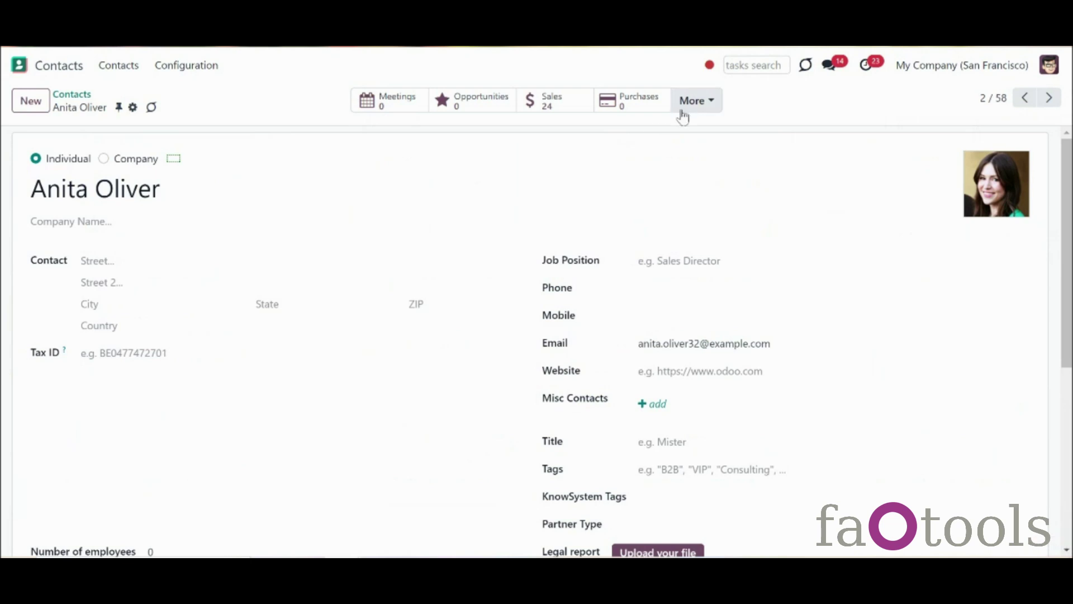
{"action": "left_click", "coordinate": [686, 109]}
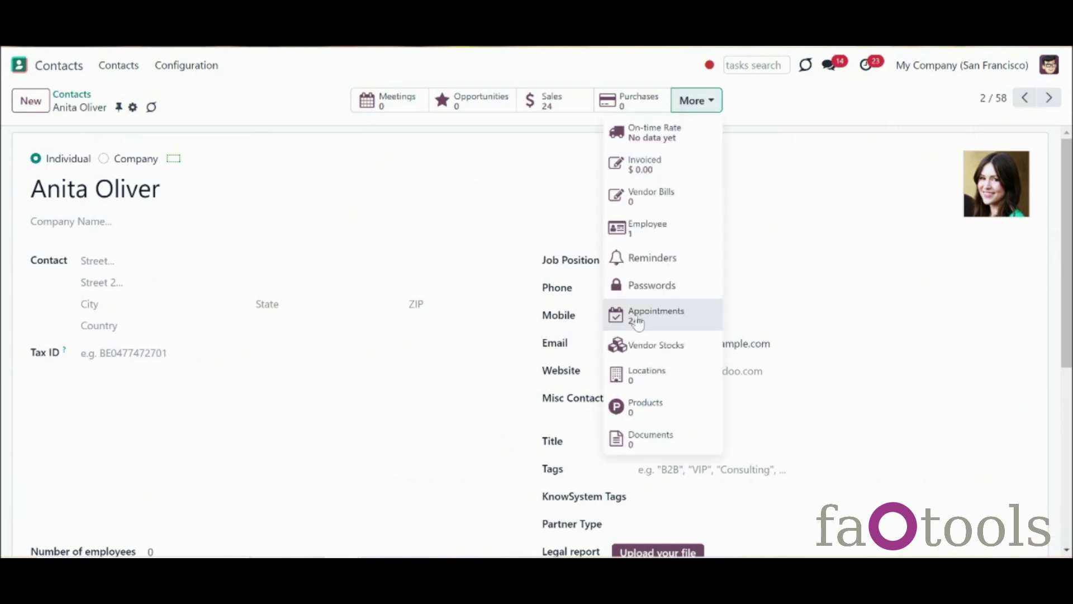
{"action": "left_click", "coordinate": [641, 295]}
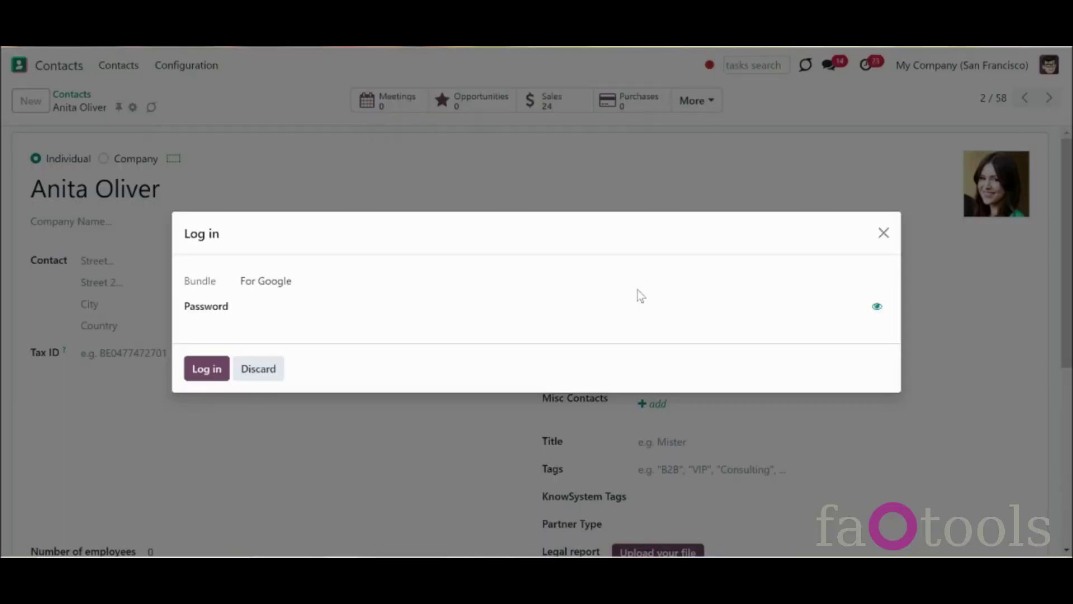
{"action": "left_click", "coordinate": [415, 311]}
{"action": "type", "text": "••"}
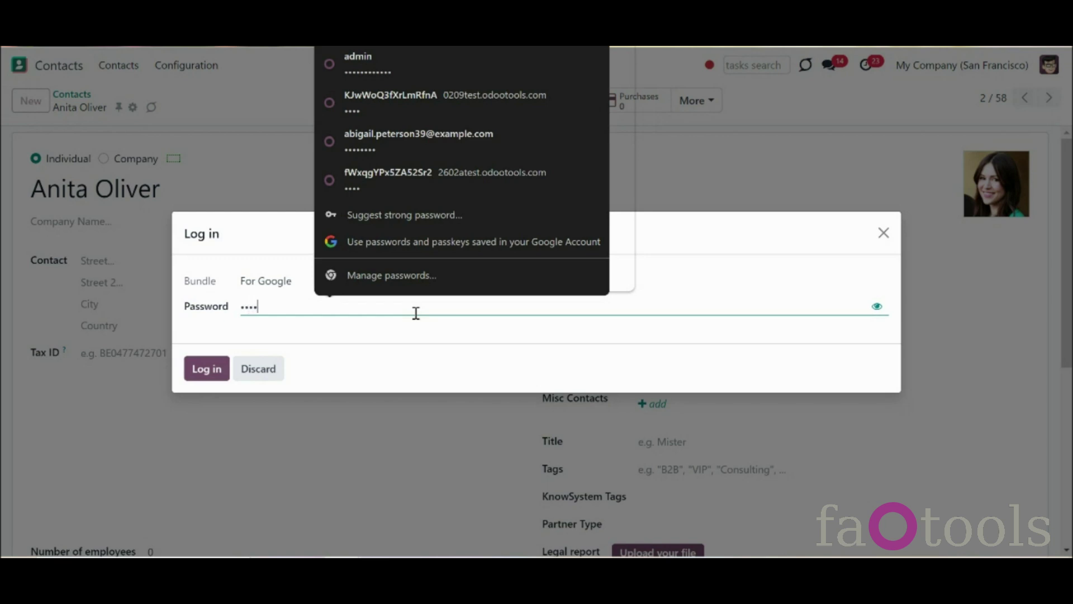
{"action": "left_click", "coordinate": [328, 352]}
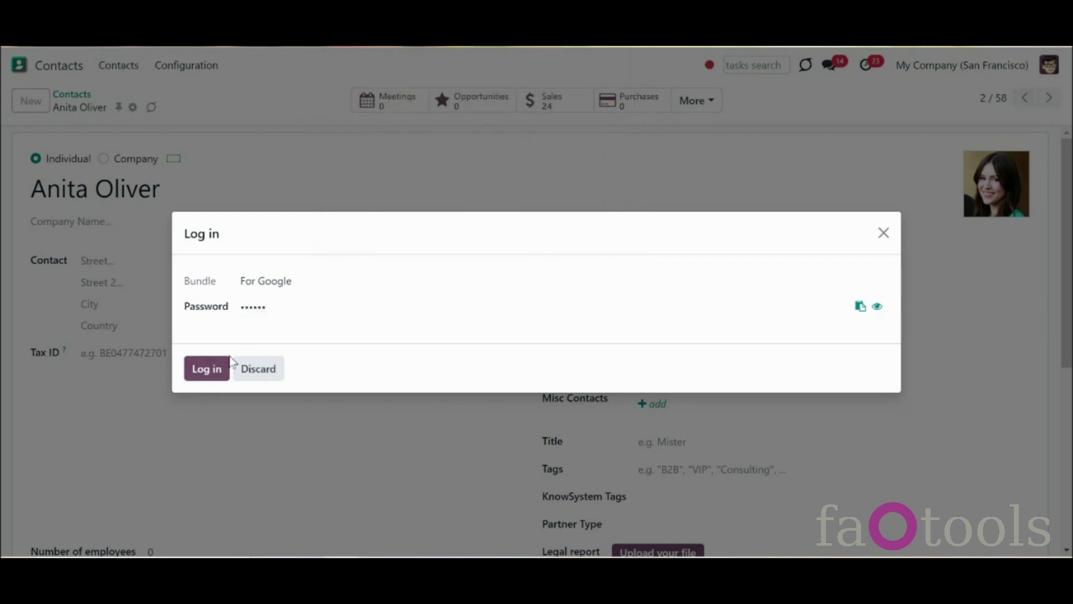
{"action": "left_click", "coordinate": [214, 371]}
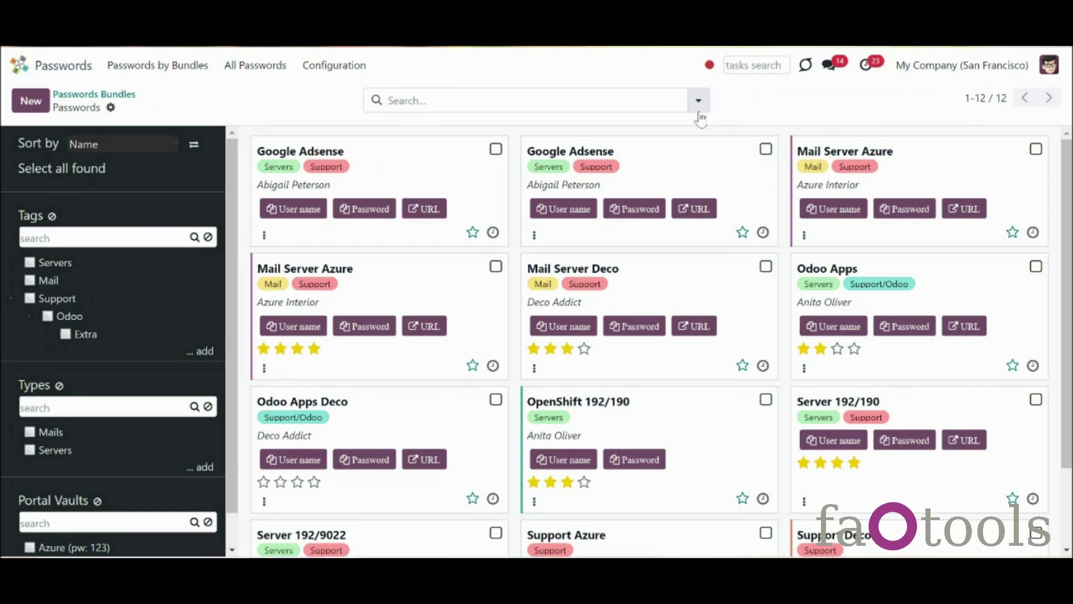
{"action": "left_click", "coordinate": [698, 106]}
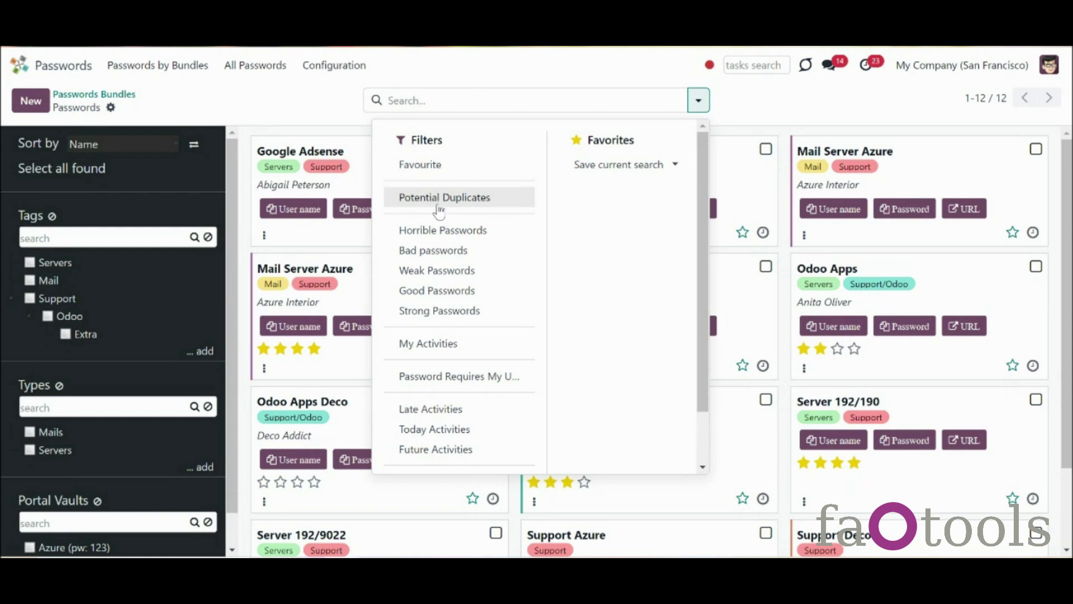
{"action": "left_click", "coordinate": [742, 118]}
{"action": "left_click", "coordinate": [446, 147]}
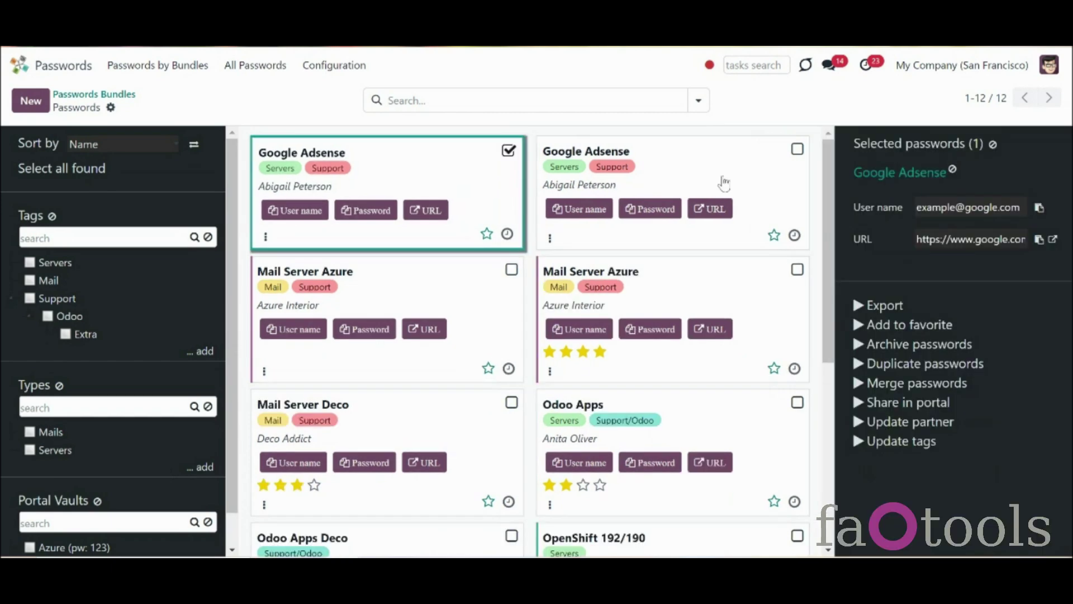
{"action": "left_click", "coordinate": [875, 175]}
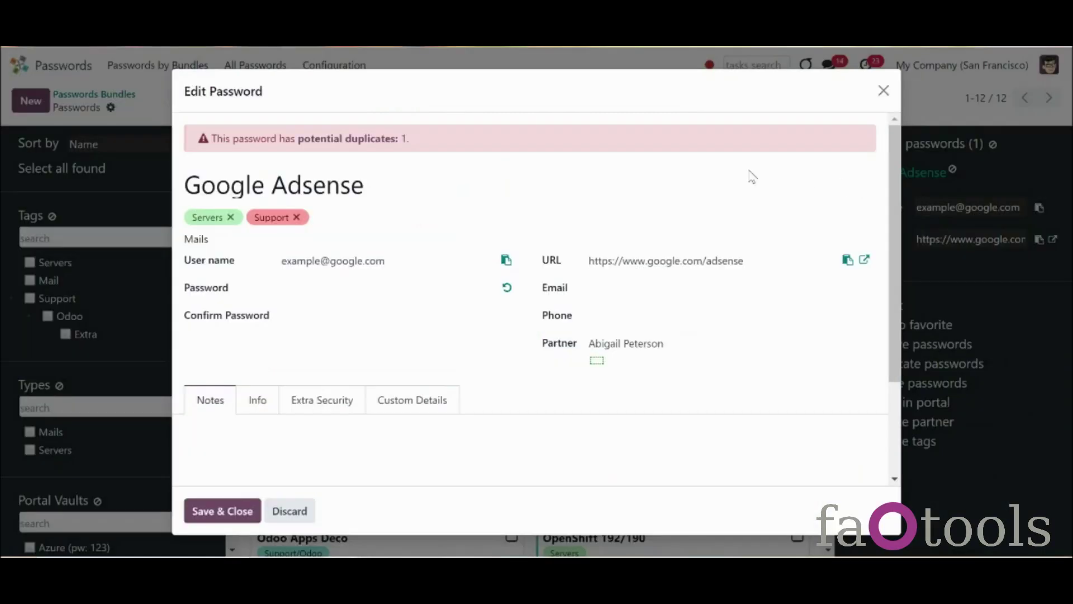
{"action": "left_click", "coordinate": [349, 140]}
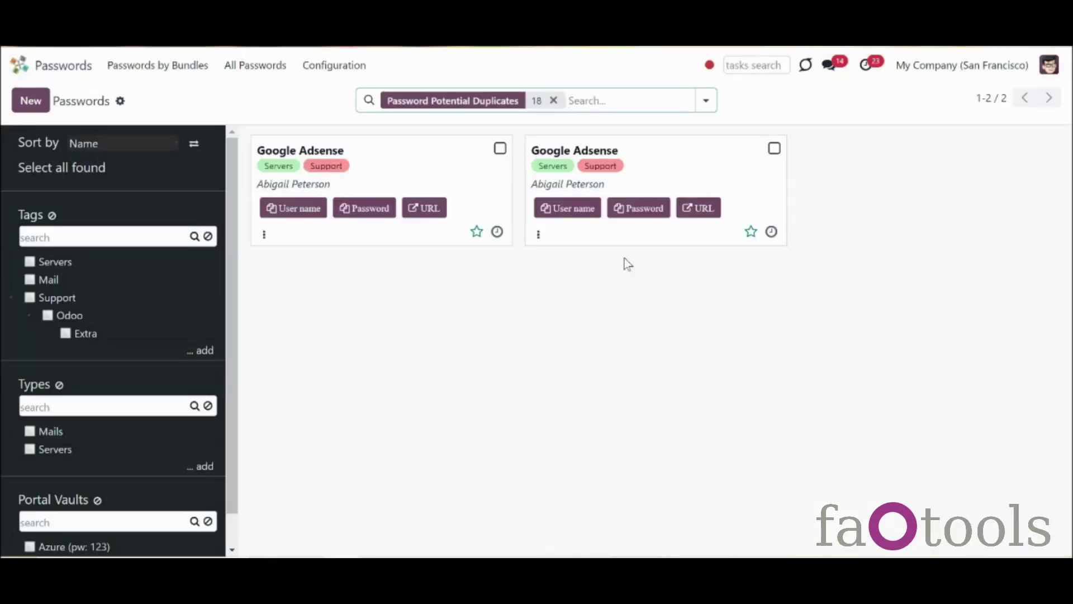
{"action": "left_click", "coordinate": [554, 101]}
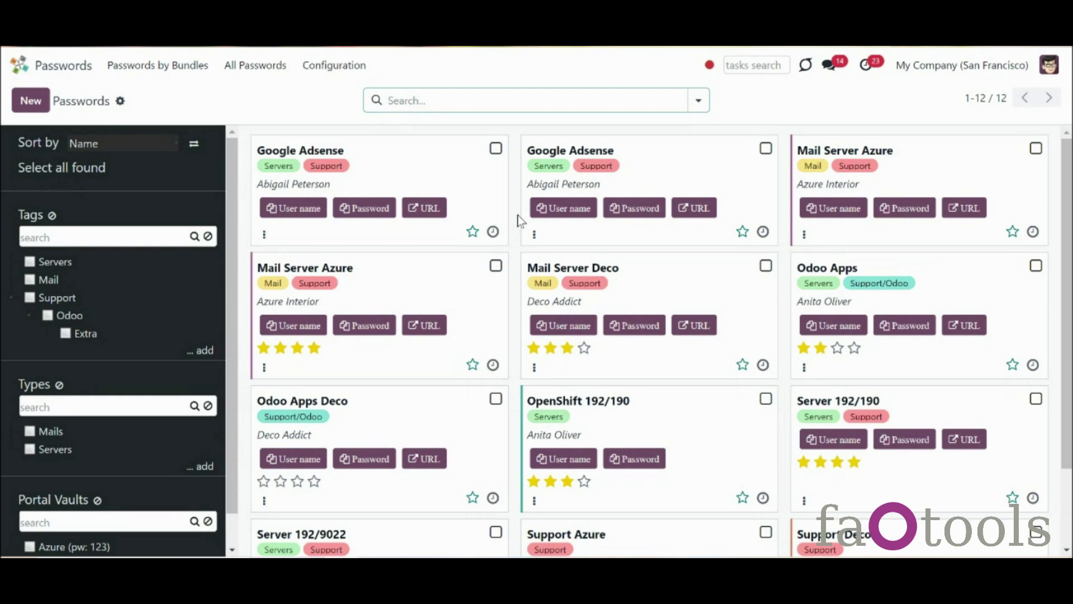
In Configuration > Settings, add the Password field to the duplicates search criteria and save
{"action": "left_click", "coordinate": [334, 70]}
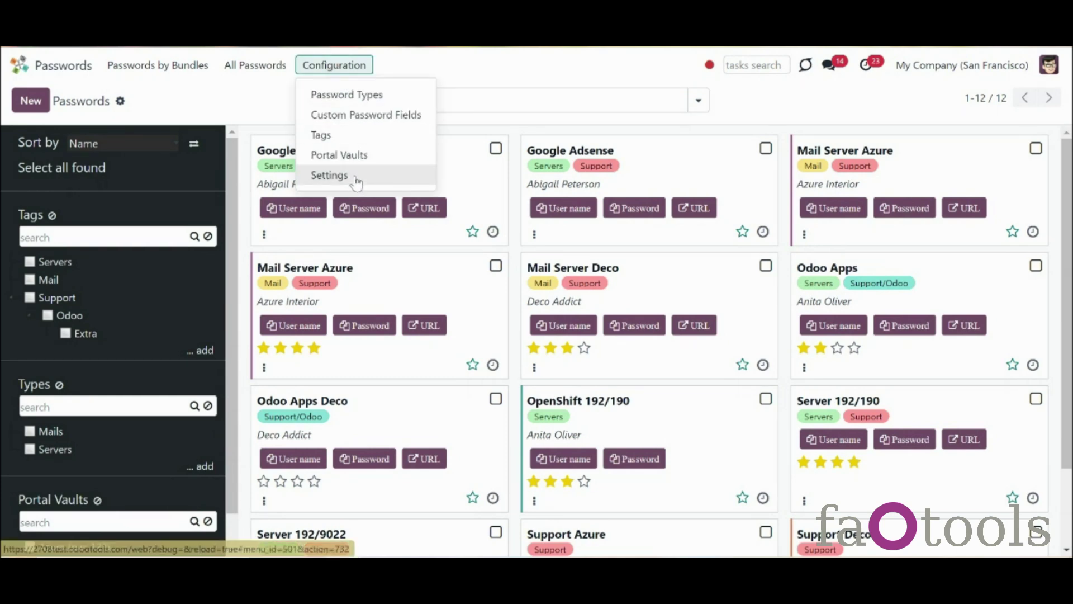
{"action": "left_click", "coordinate": [355, 174]}
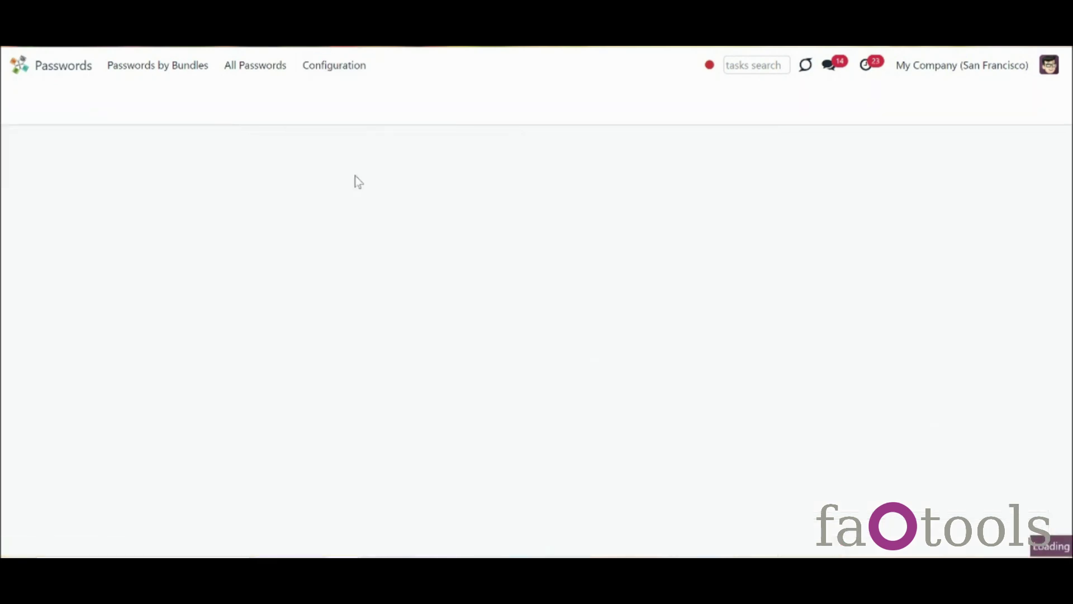
{"action": "scroll", "coordinate": [359, 182], "scroll_direction": "down", "scroll_amount": 8}
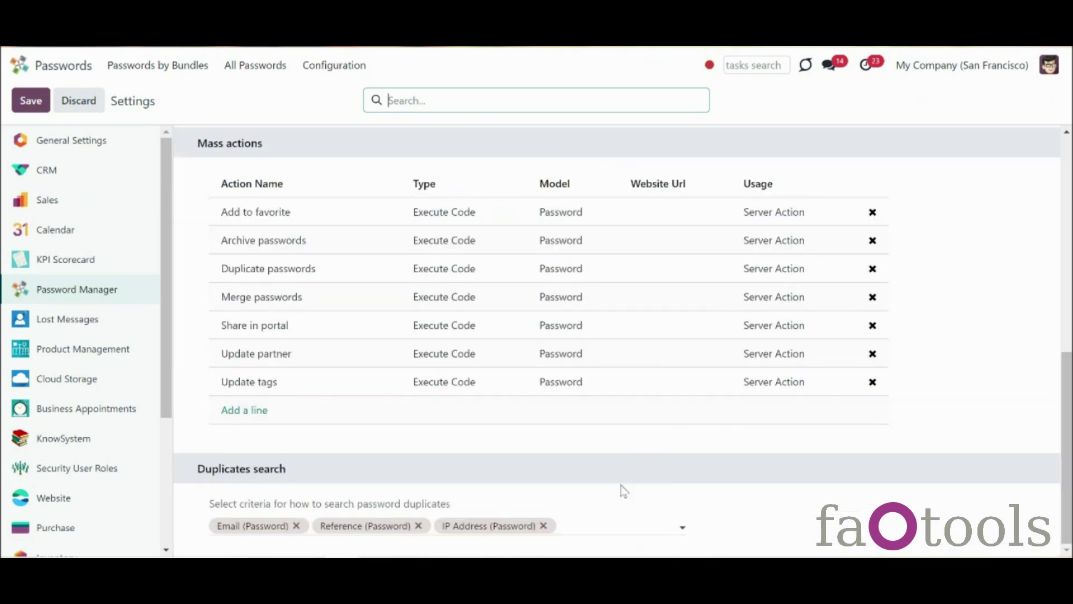
{"action": "left_click", "coordinate": [600, 528]}
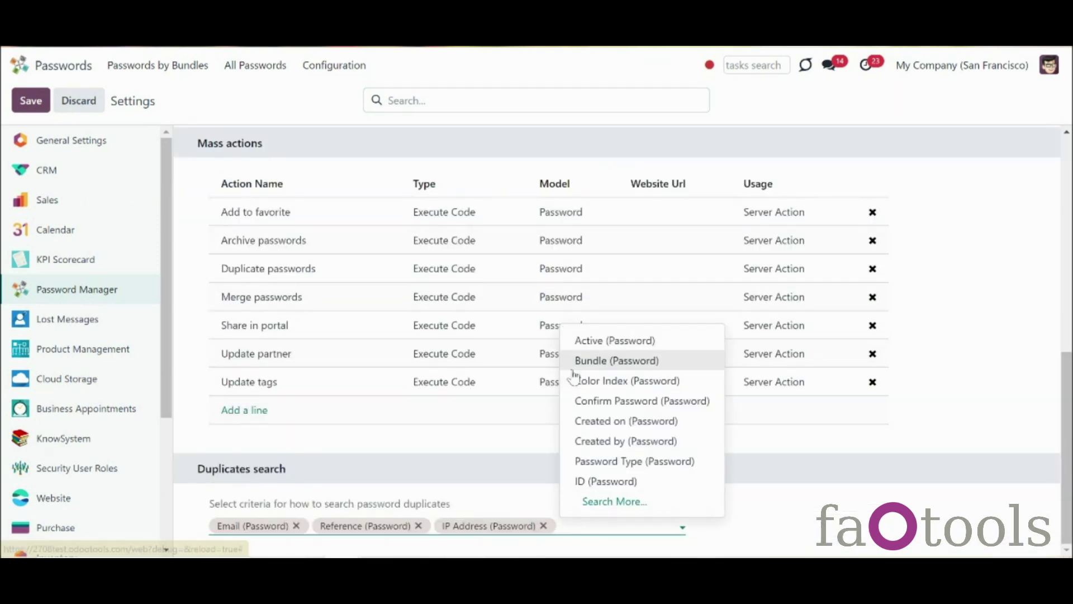
{"action": "left_click", "coordinate": [618, 502]}
{"action": "scroll", "coordinate": [731, 280], "scroll_direction": "down", "scroll_amount": 5}
{"action": "left_click", "coordinate": [190, 262]}
{"action": "left_click", "coordinate": [205, 511]}
{"action": "left_click", "coordinate": [38, 100]}
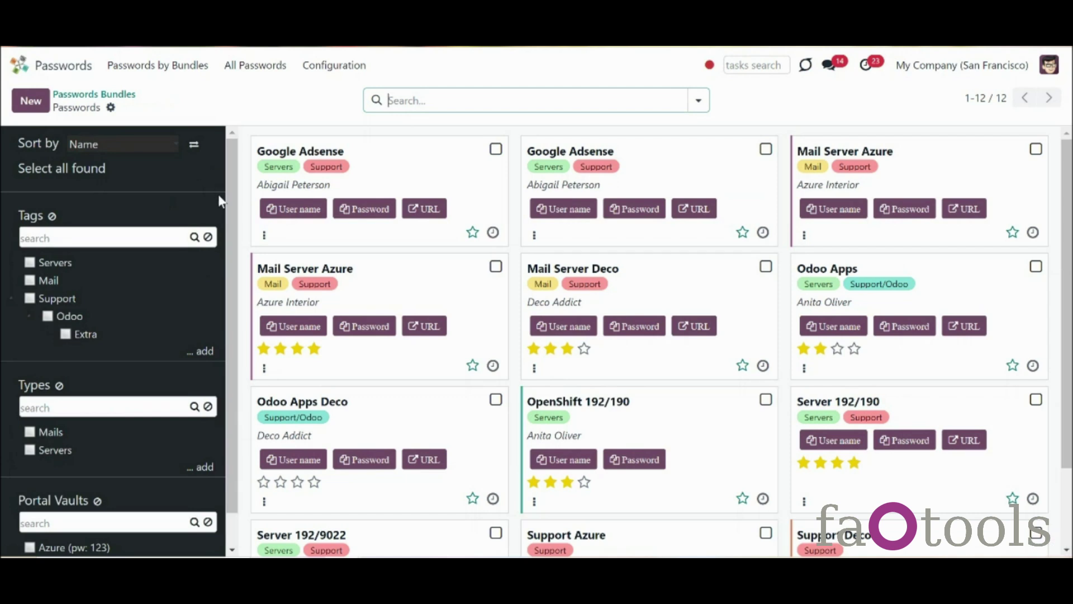
Filter the passwords board to Potential Duplicates
{"action": "left_click", "coordinate": [699, 101]}
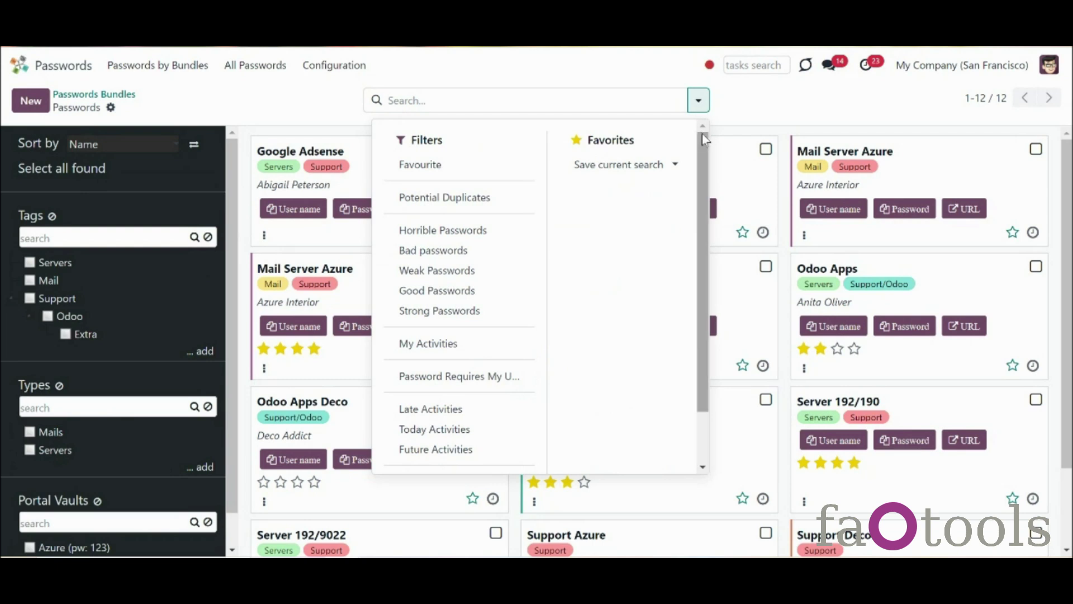
{"action": "left_click", "coordinate": [484, 197]}
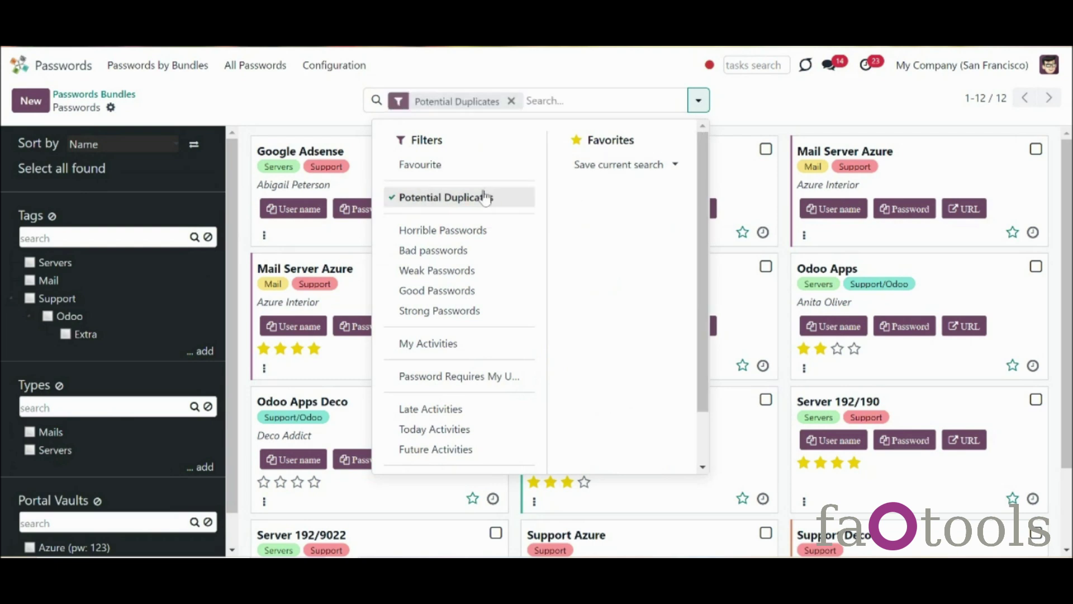
{"action": "left_click", "coordinate": [918, 318]}
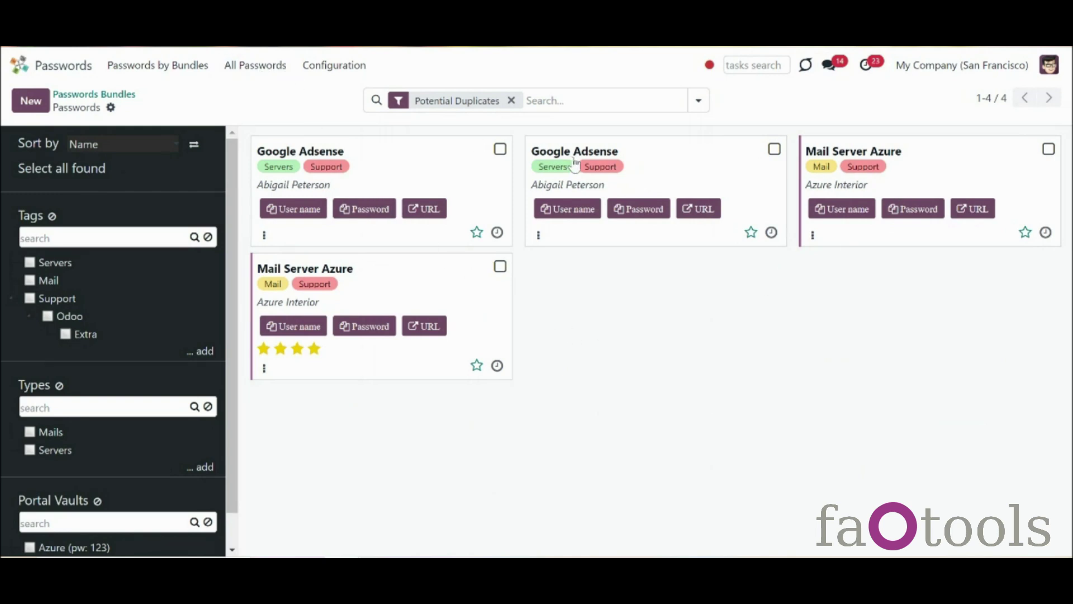
Open the Google Adsense password and follow its 'potential duplicates' link to list both matches
{"action": "left_click", "coordinate": [500, 149]}
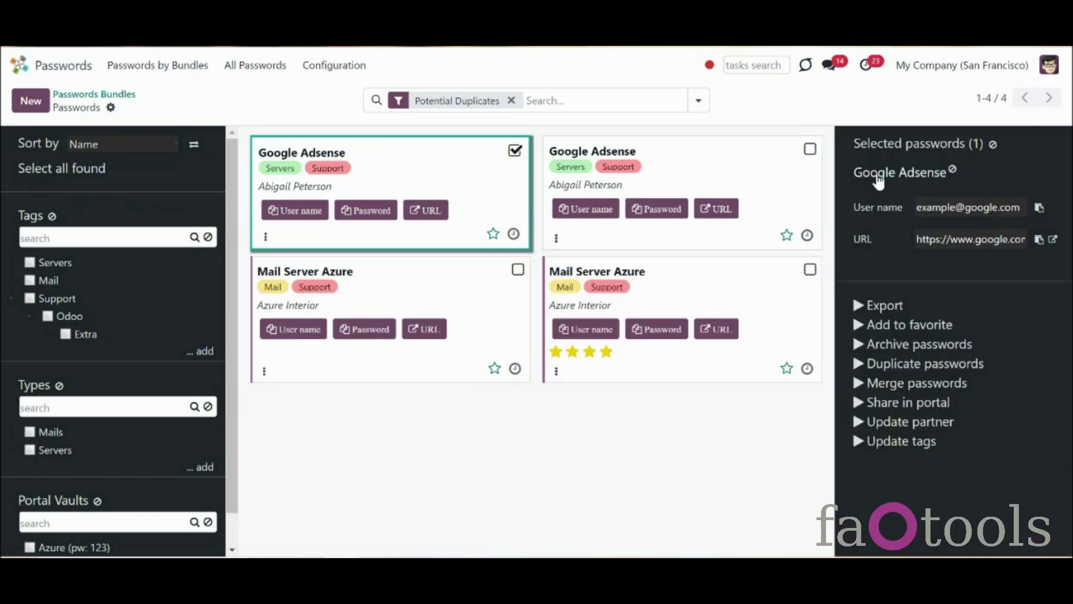
{"action": "left_click", "coordinate": [520, 180]}
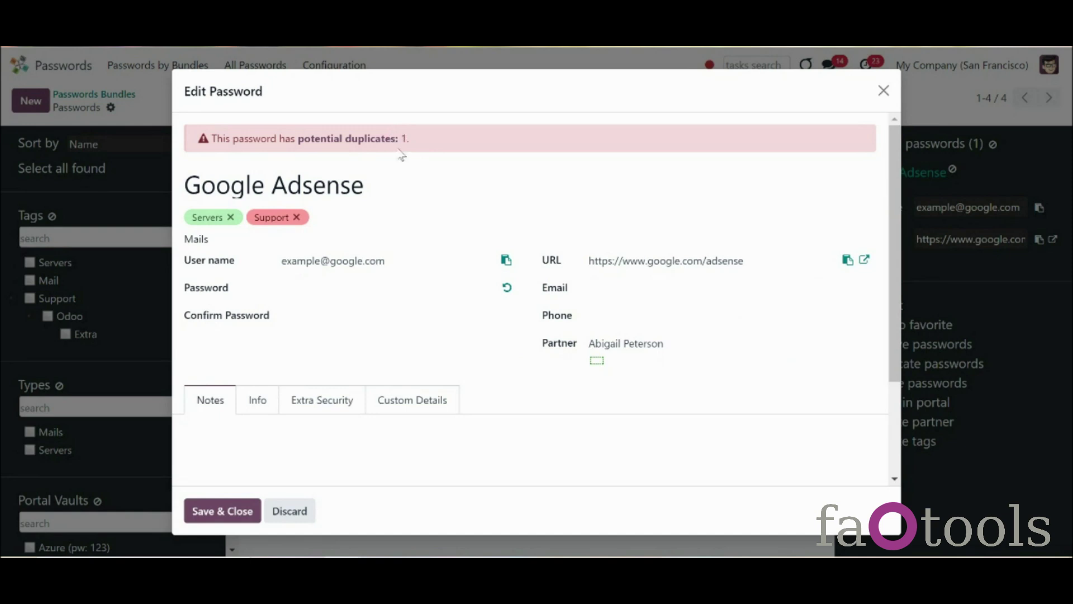
{"action": "left_click", "coordinate": [364, 146]}
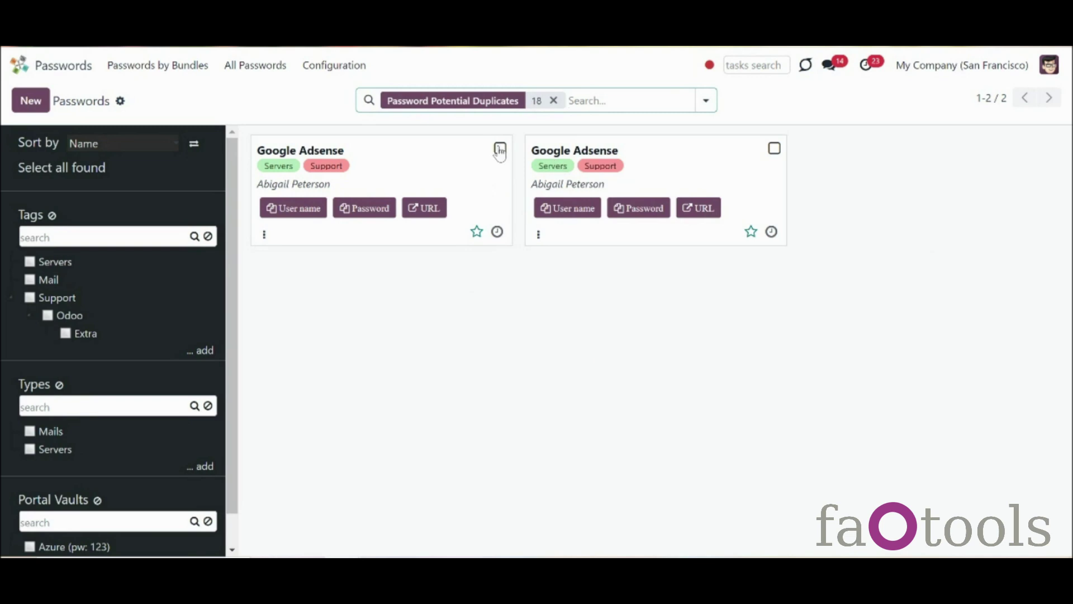
{"action": "left_click", "coordinate": [499, 149]}
Merge the two selected Google Adsense passwords, keeping the first Google Adsense as the merge target
{"action": "left_click", "coordinate": [809, 149]}
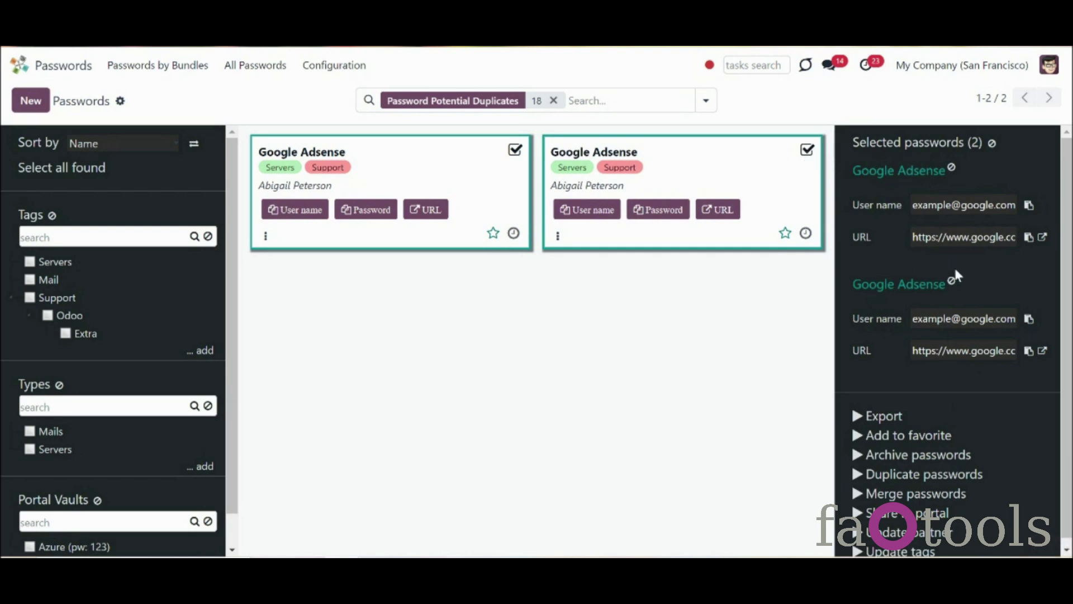
{"action": "scroll", "coordinate": [1065, 286], "scroll_direction": "down", "scroll_amount": 1}
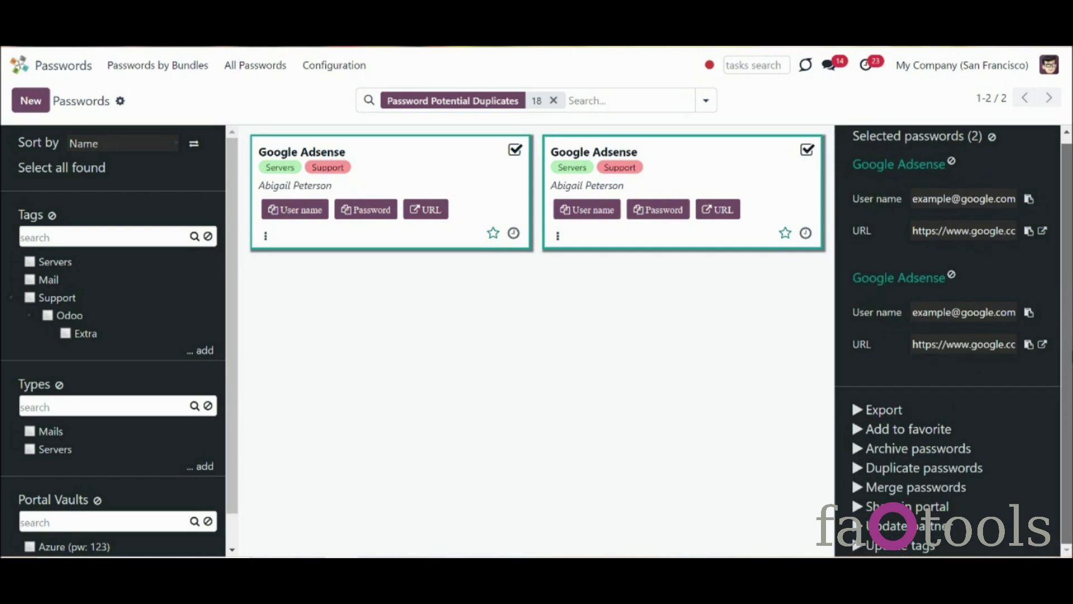
{"action": "left_click", "coordinate": [899, 492]}
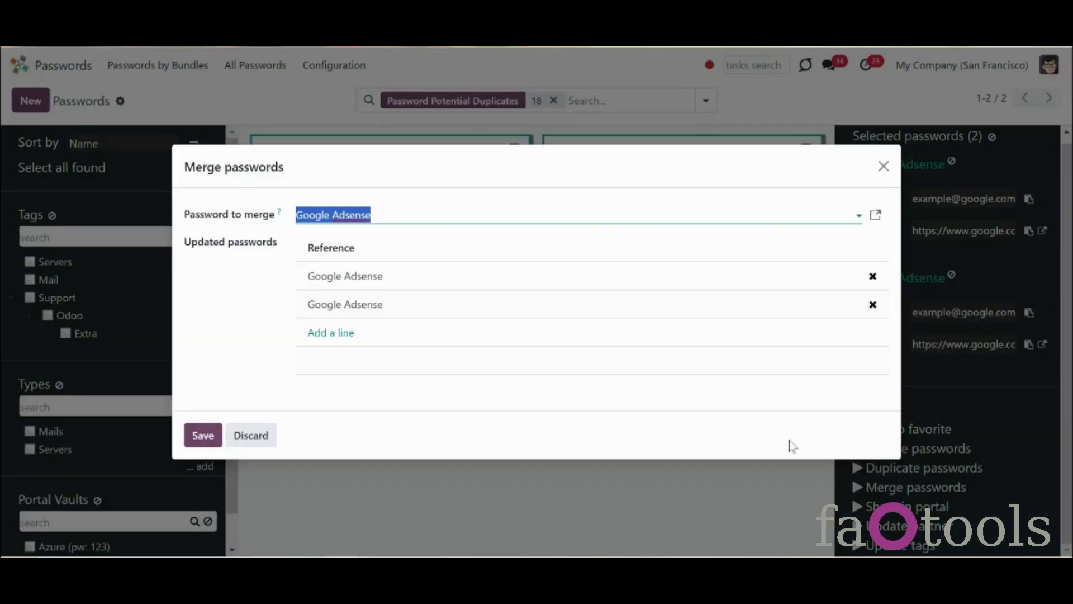
{"action": "left_click", "coordinate": [467, 220]}
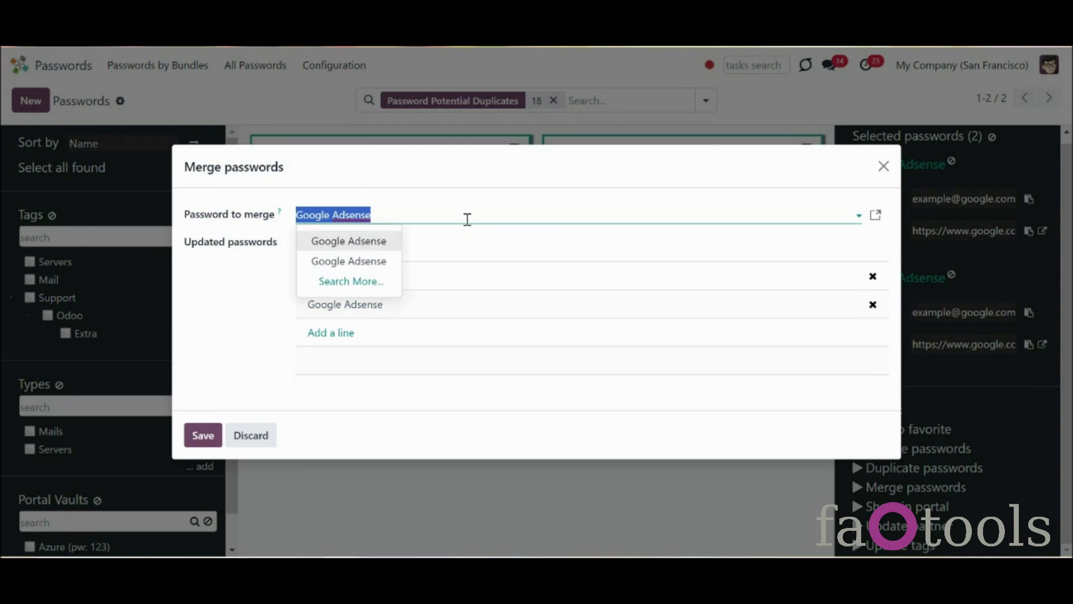
{"action": "left_click", "coordinate": [362, 244]}
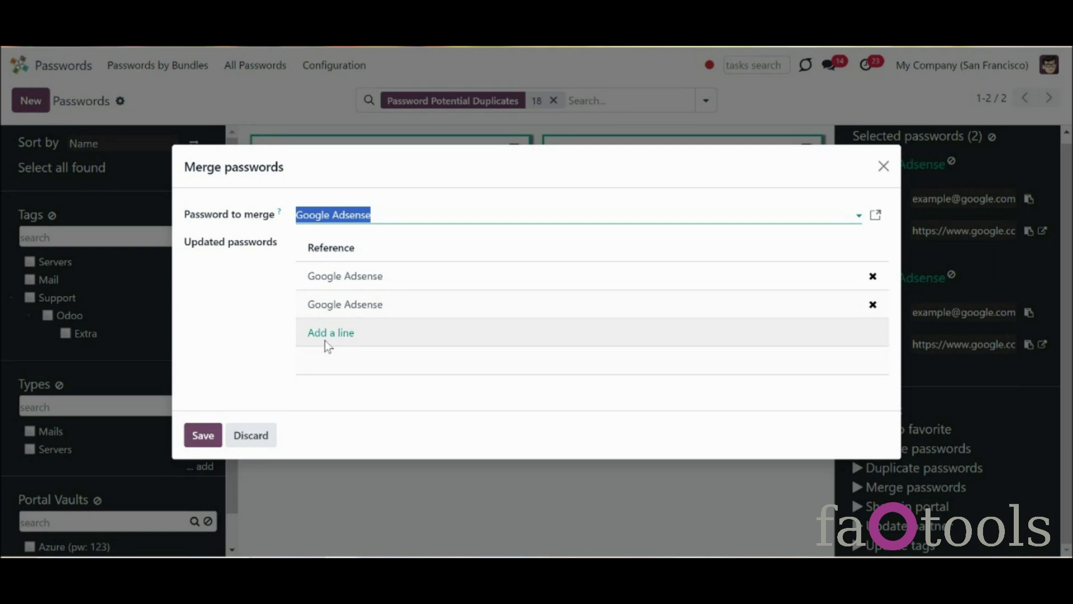
{"action": "left_click", "coordinate": [203, 434]}
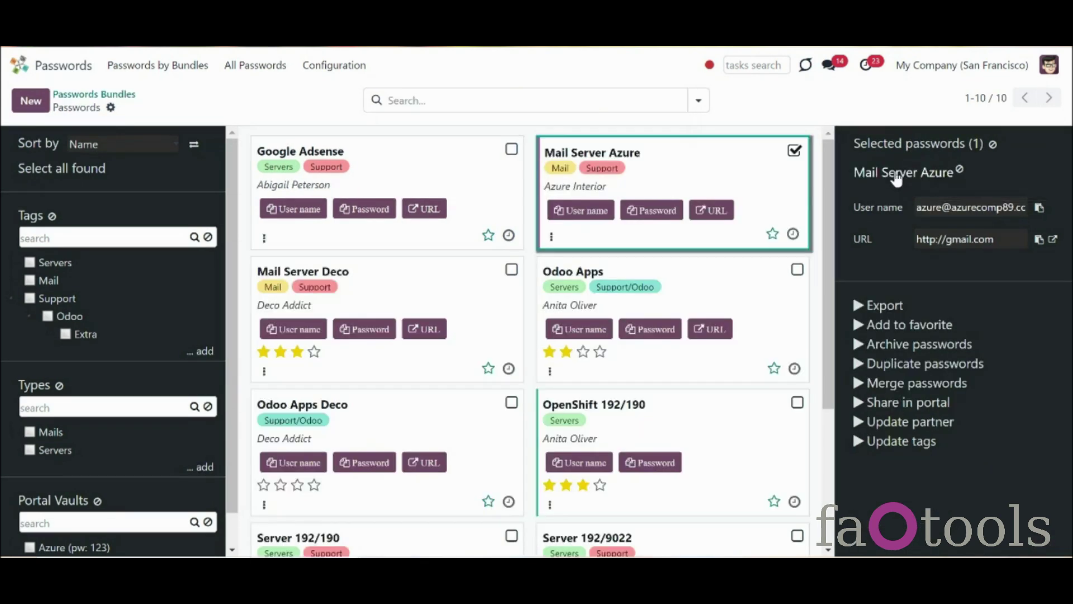
Review Mail Server Azure's Info, Extra Security and Custom Details tabs, including its IP Address value
{"action": "left_click", "coordinate": [897, 175]}
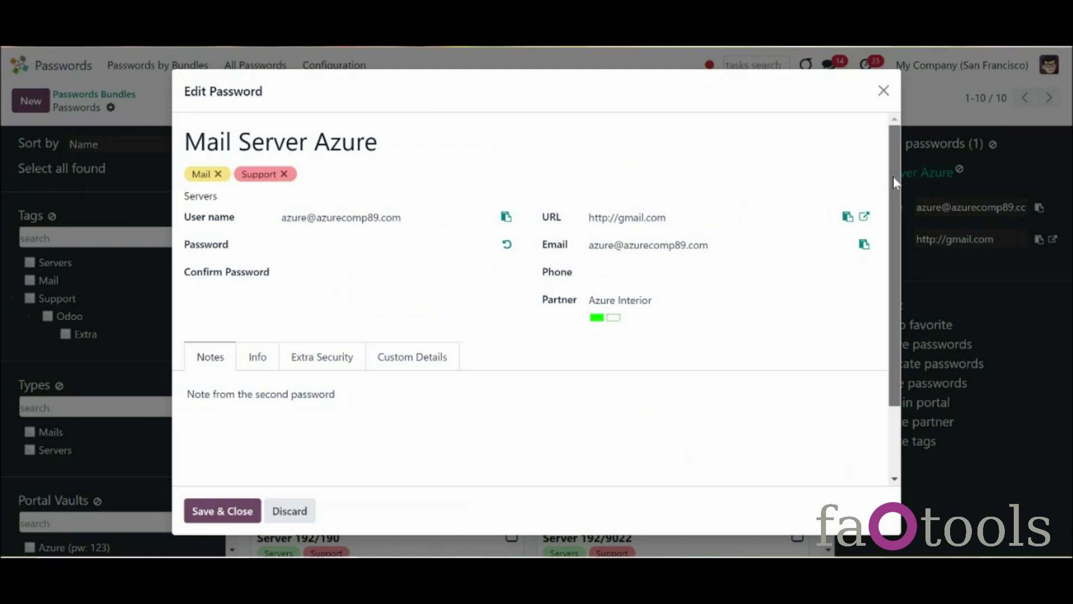
{"action": "left_click_drag", "start_coordinate": [893, 176], "coordinate": [965, 296]}
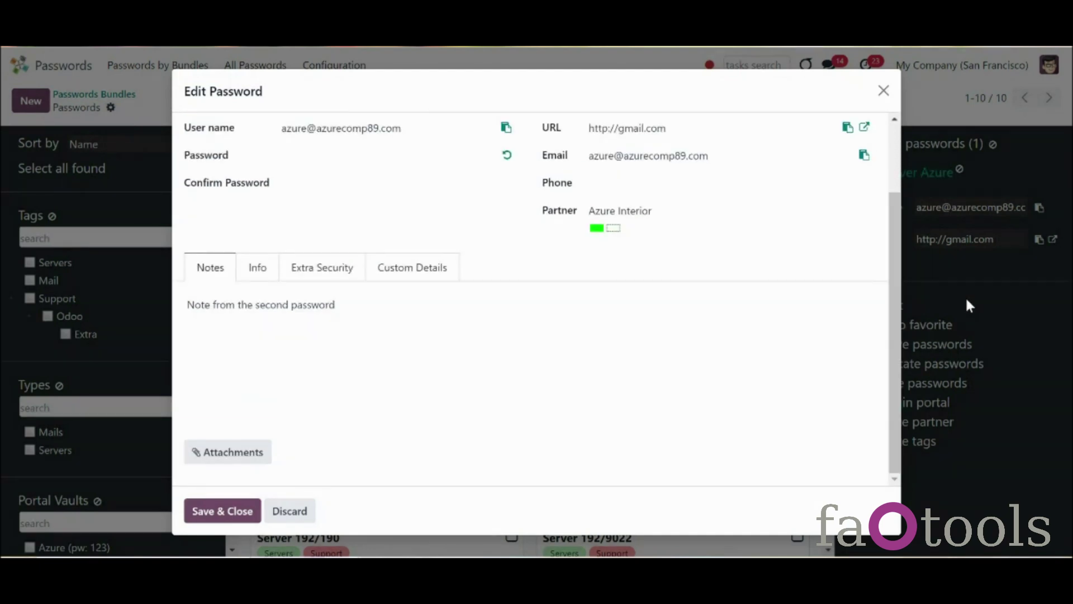
{"action": "left_click", "coordinate": [257, 269]}
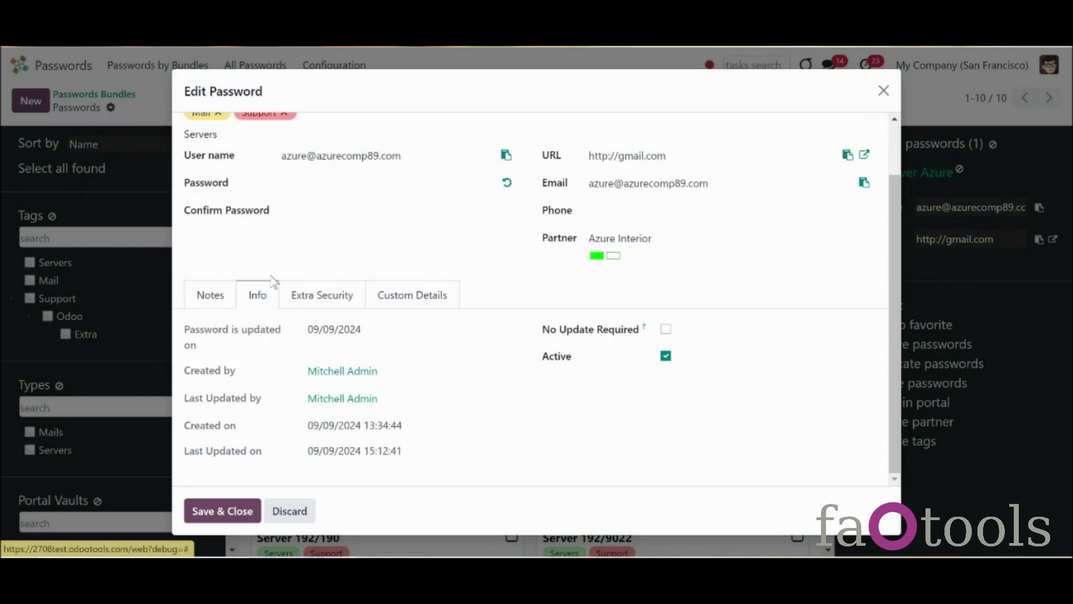
{"action": "left_click", "coordinate": [325, 302]}
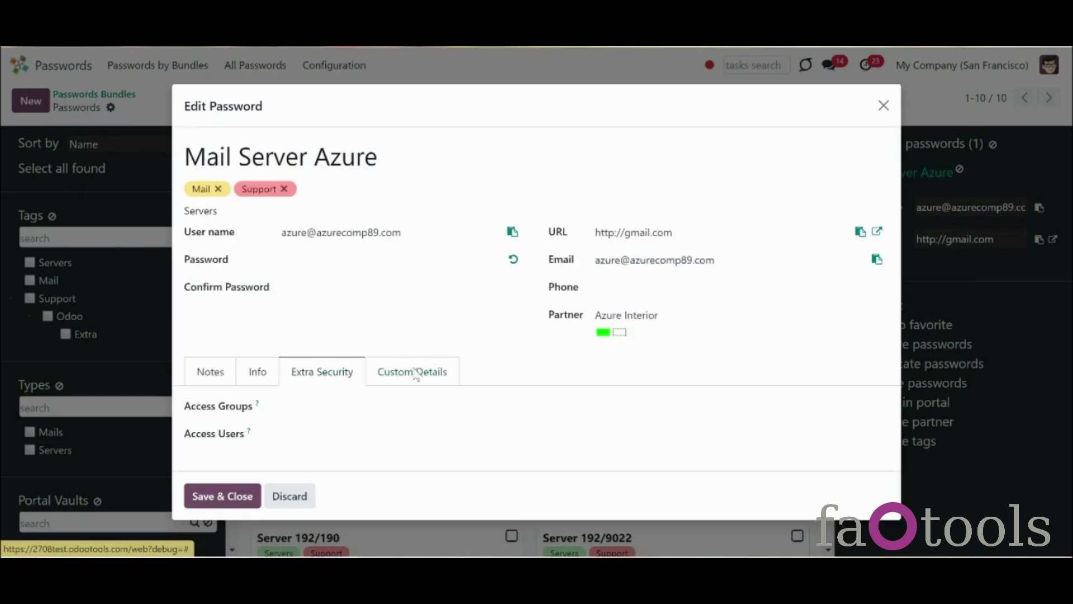
{"action": "left_click", "coordinate": [415, 373]}
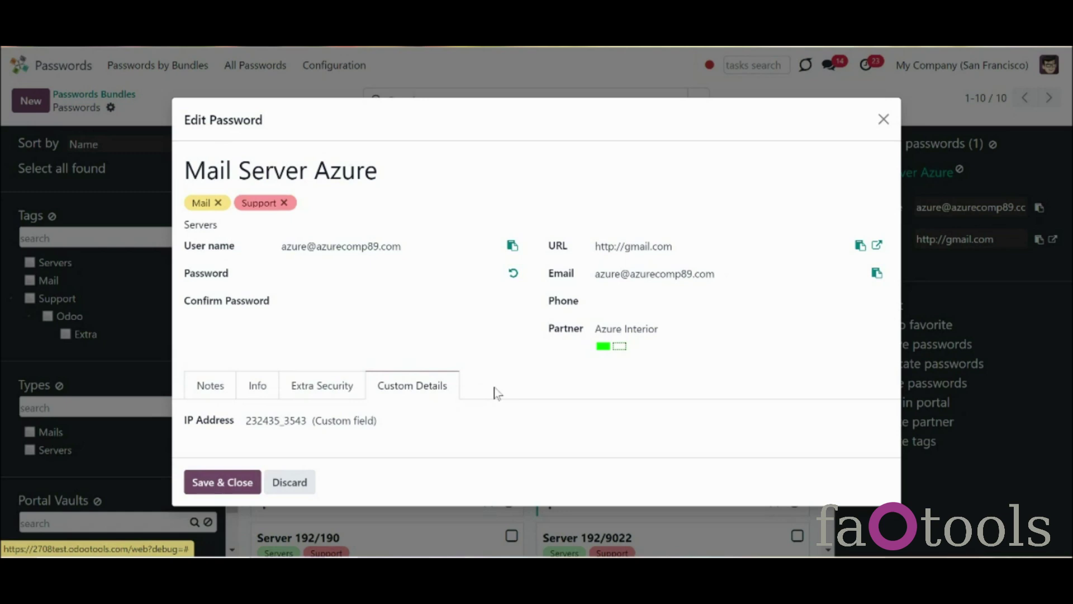
{"action": "left_click", "coordinate": [883, 121]}
{"action": "left_click", "coordinate": [699, 100]}
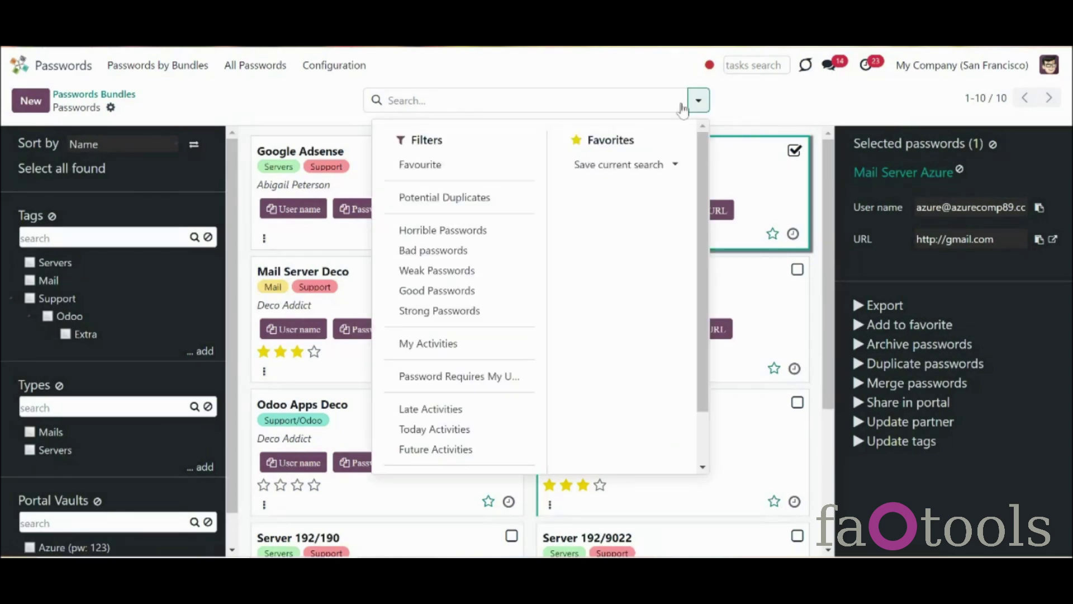
Apply the Archived filter to show archived passwords, then clear the current selection
{"action": "scroll", "coordinate": [696, 419], "scroll_direction": "down", "scroll_amount": 2}
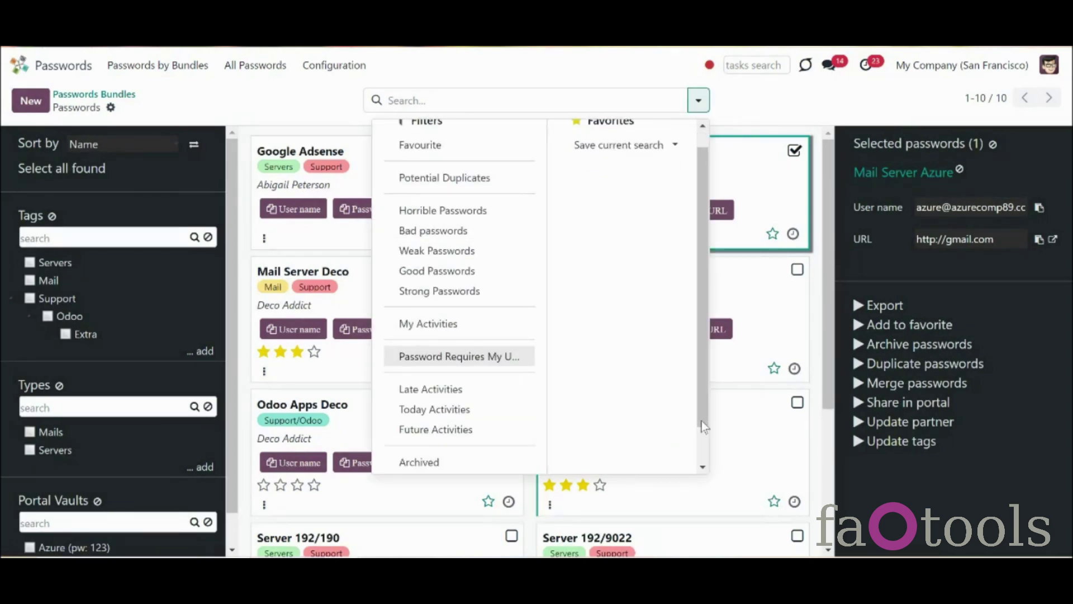
{"action": "left_click", "coordinate": [467, 430]}
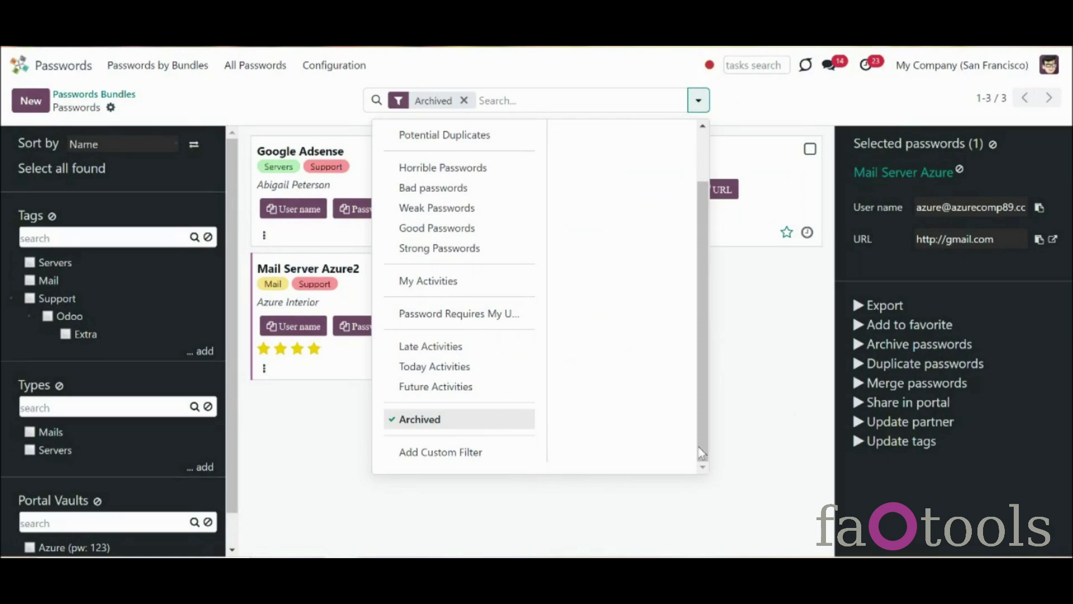
{"action": "left_click", "coordinate": [770, 455]}
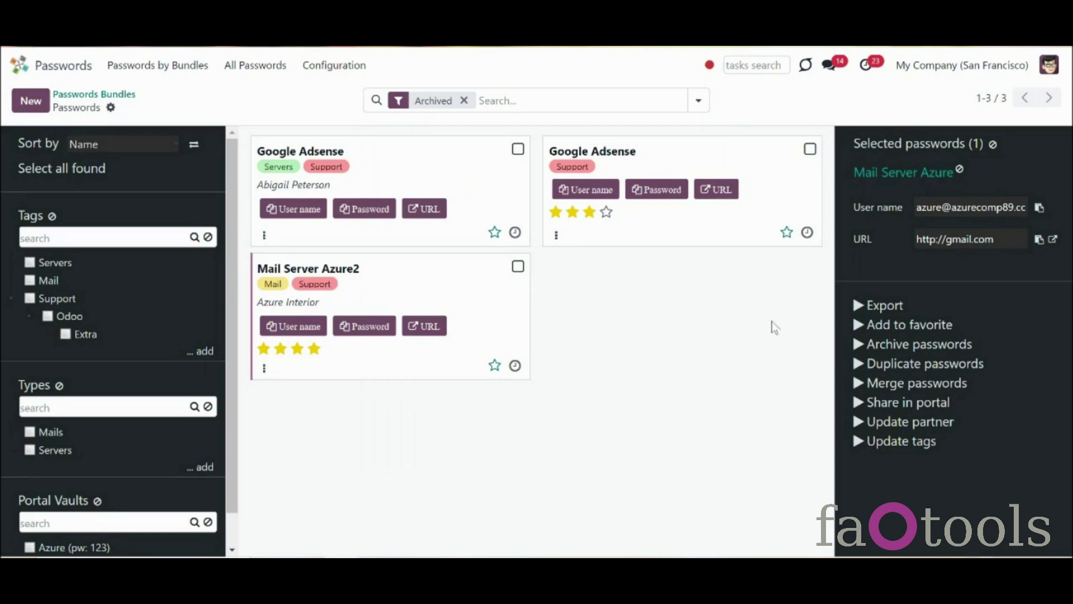
{"action": "left_click", "coordinate": [991, 147]}
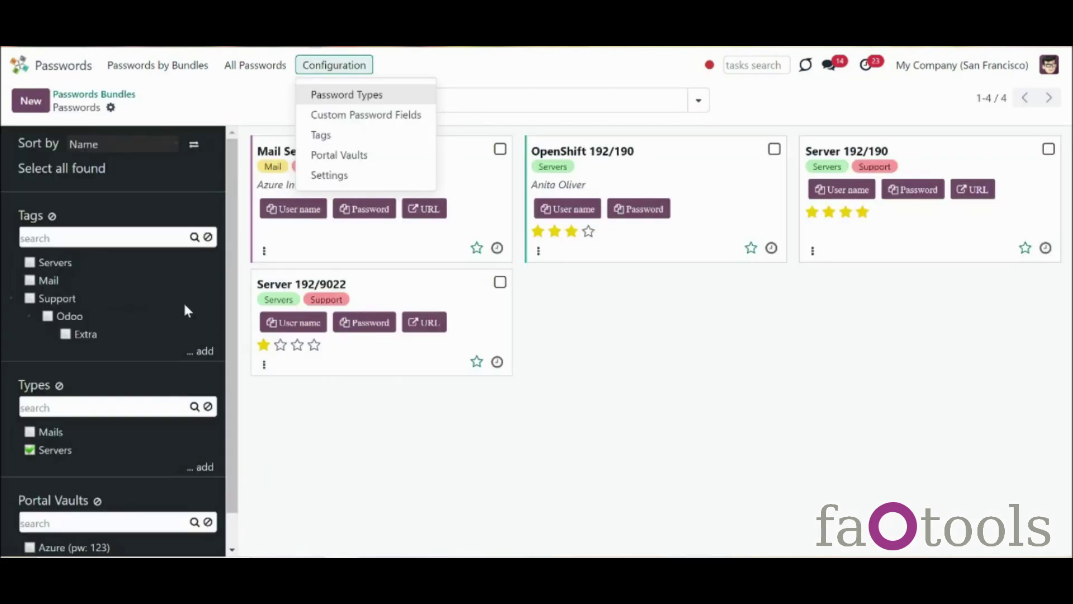
{"action": "left_click", "coordinate": [422, 441]}
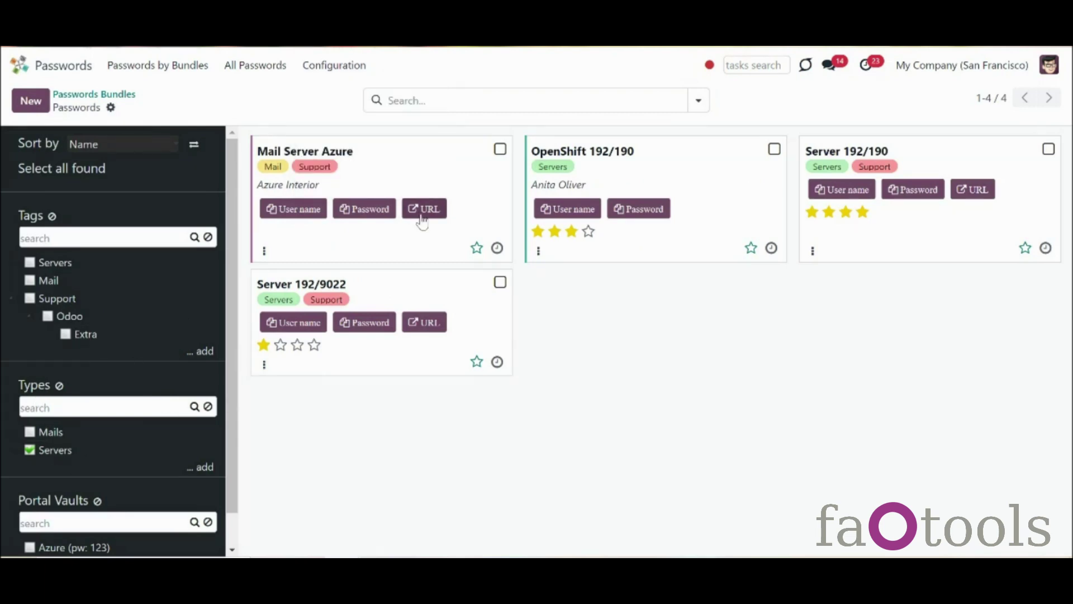
{"action": "left_click", "coordinate": [431, 187]}
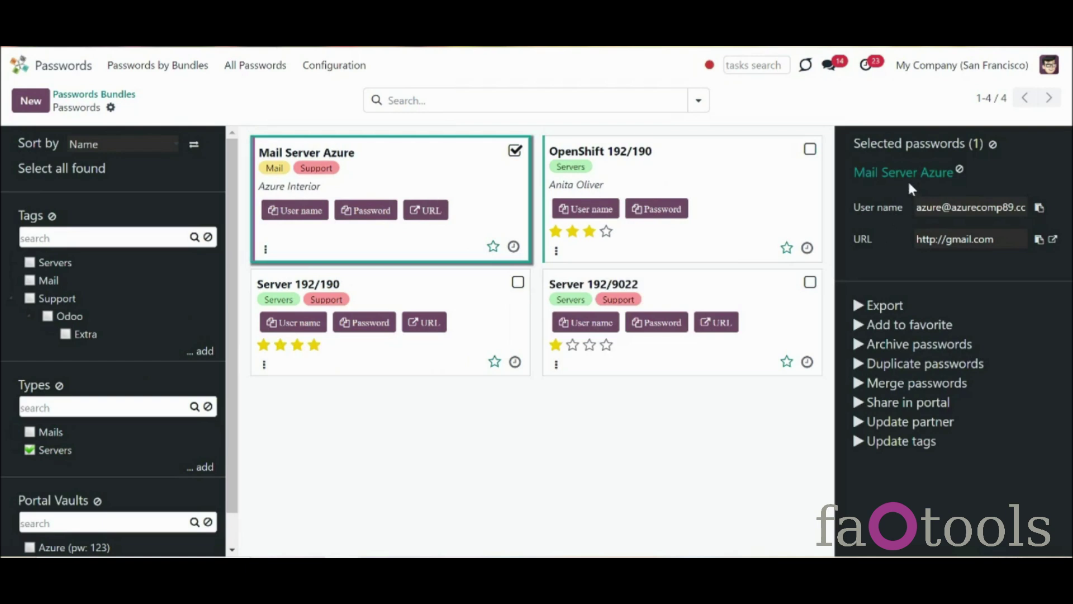
{"action": "left_click", "coordinate": [458, 208]}
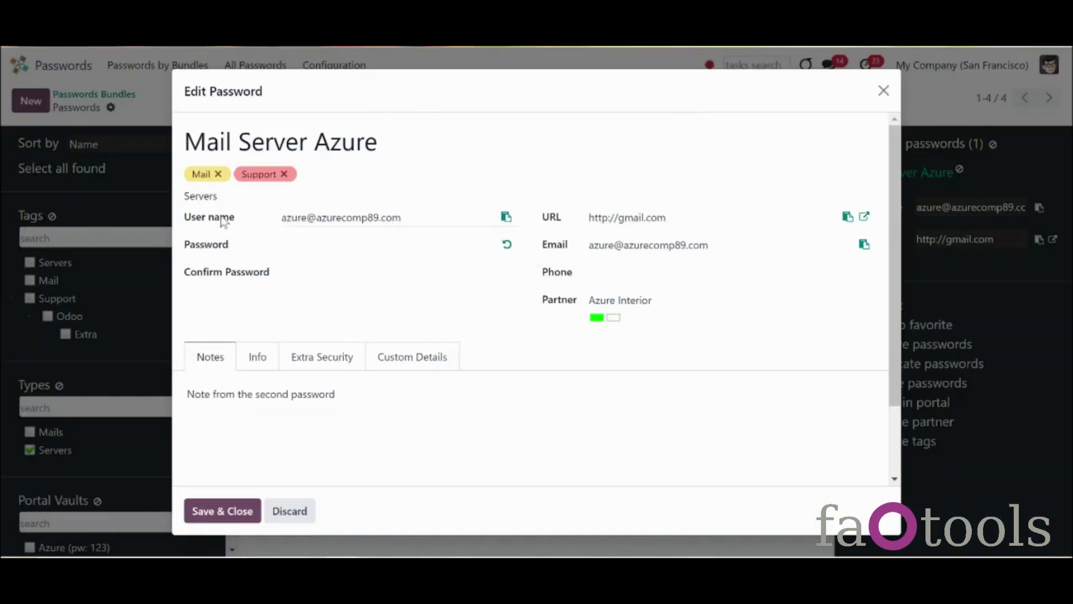
{"action": "left_click", "coordinate": [399, 359]}
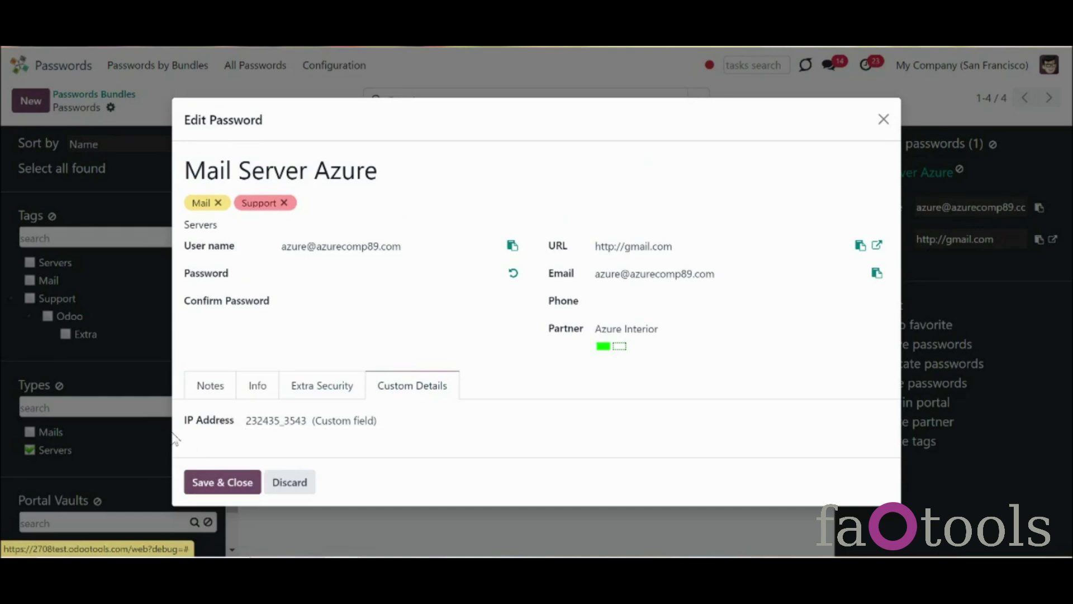
{"action": "left_click", "coordinate": [290, 482]}
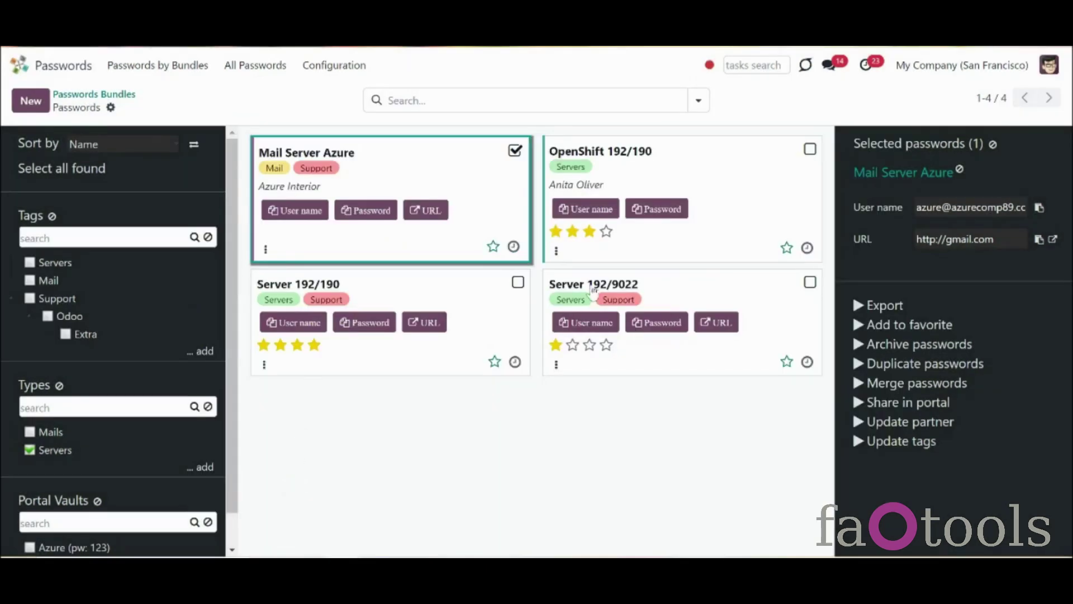
{"action": "left_click", "coordinate": [994, 146]}
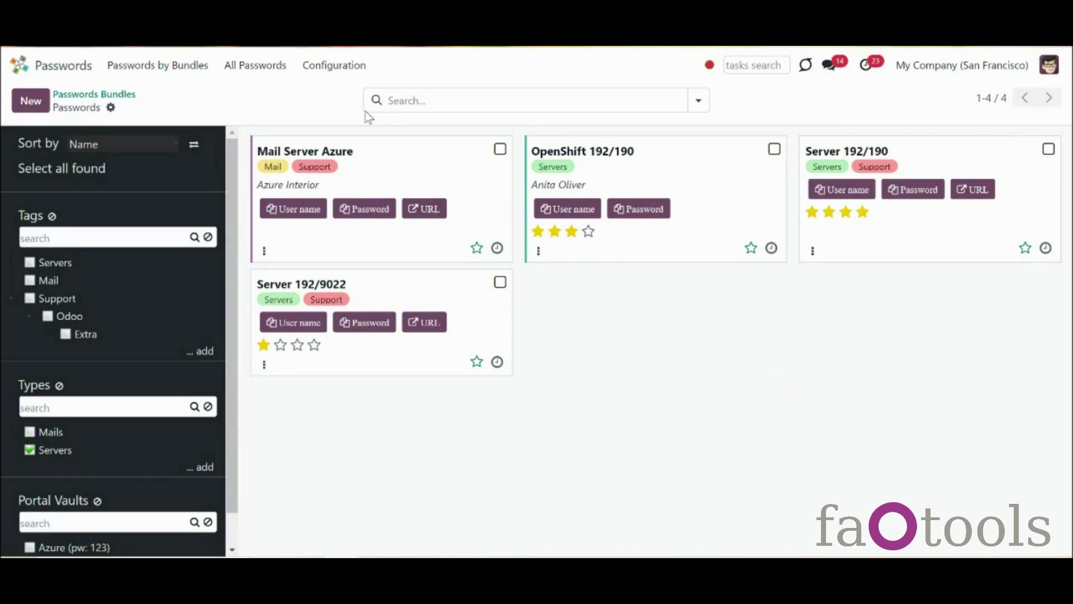
{"action": "left_click", "coordinate": [340, 69]}
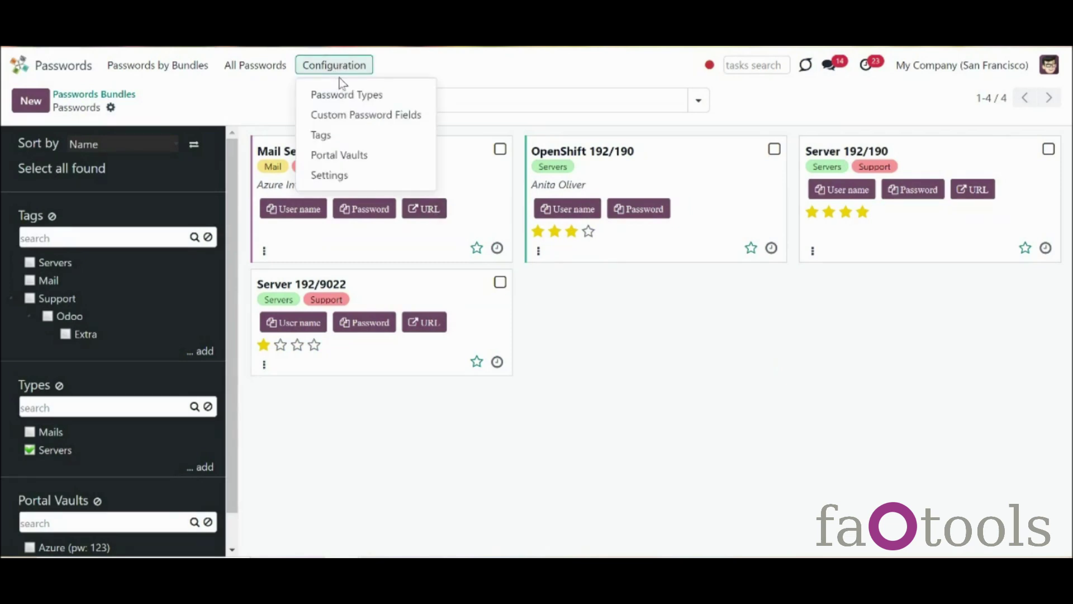
Create a new password type named 'Frequently Used'
{"action": "left_click", "coordinate": [343, 95]}
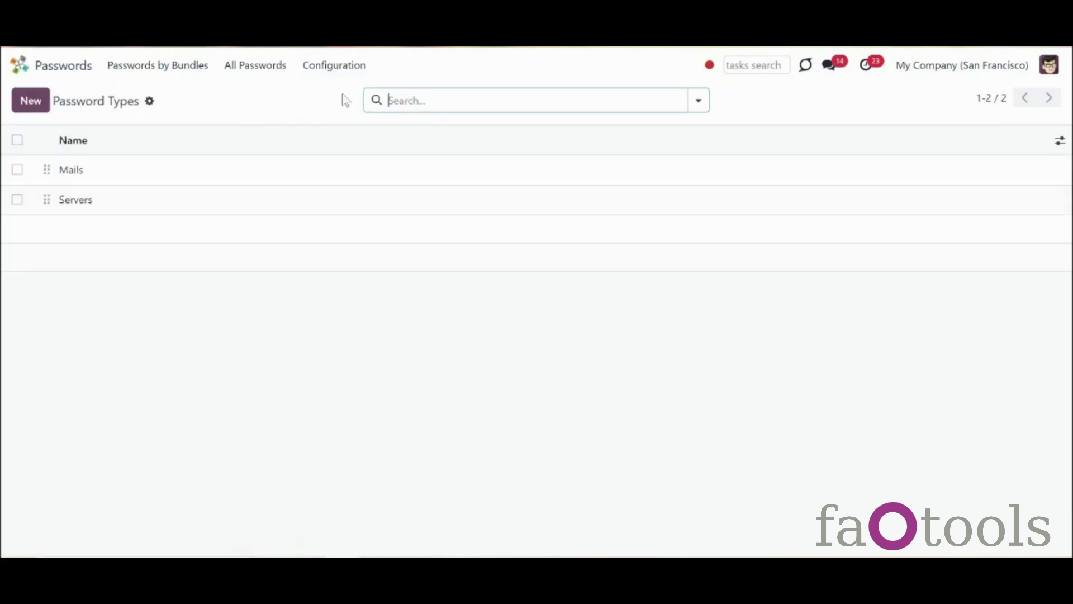
{"action": "left_click", "coordinate": [30, 102]}
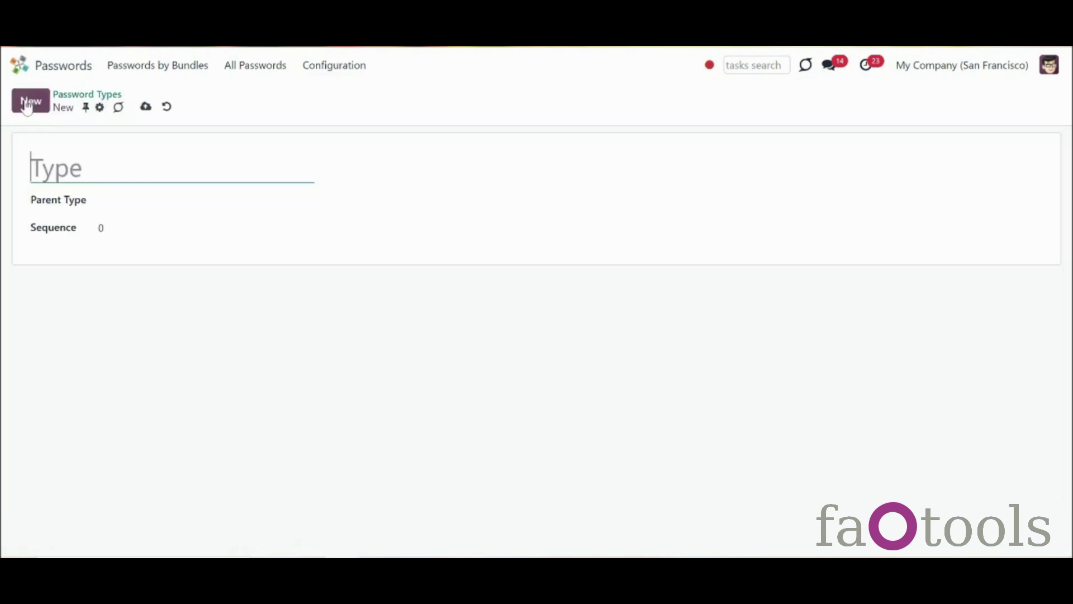
{"action": "type", "text": "Frequently Used"}
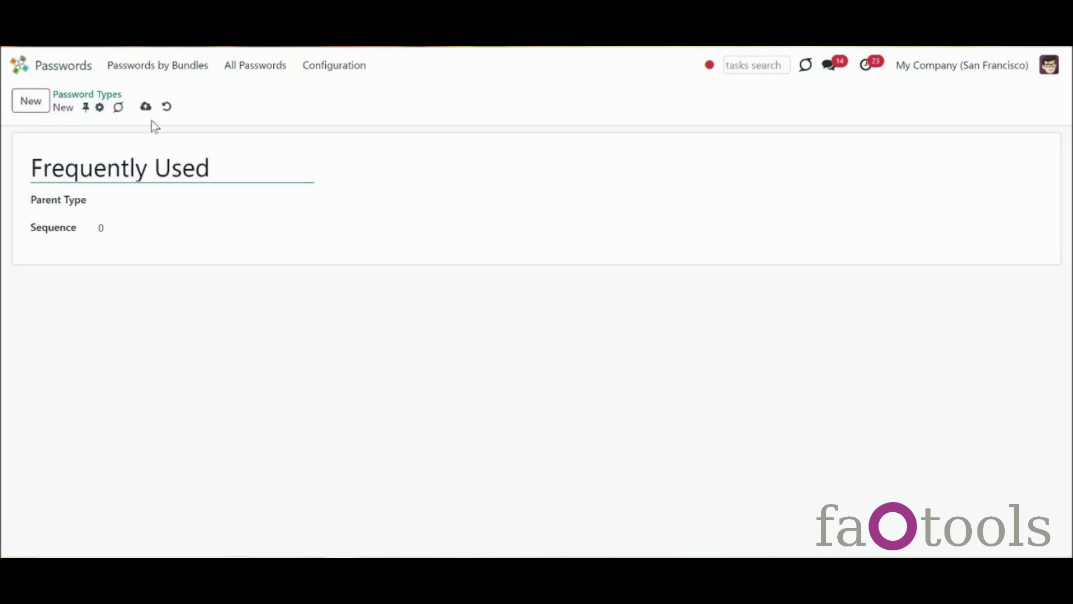
{"action": "left_click", "coordinate": [146, 107]}
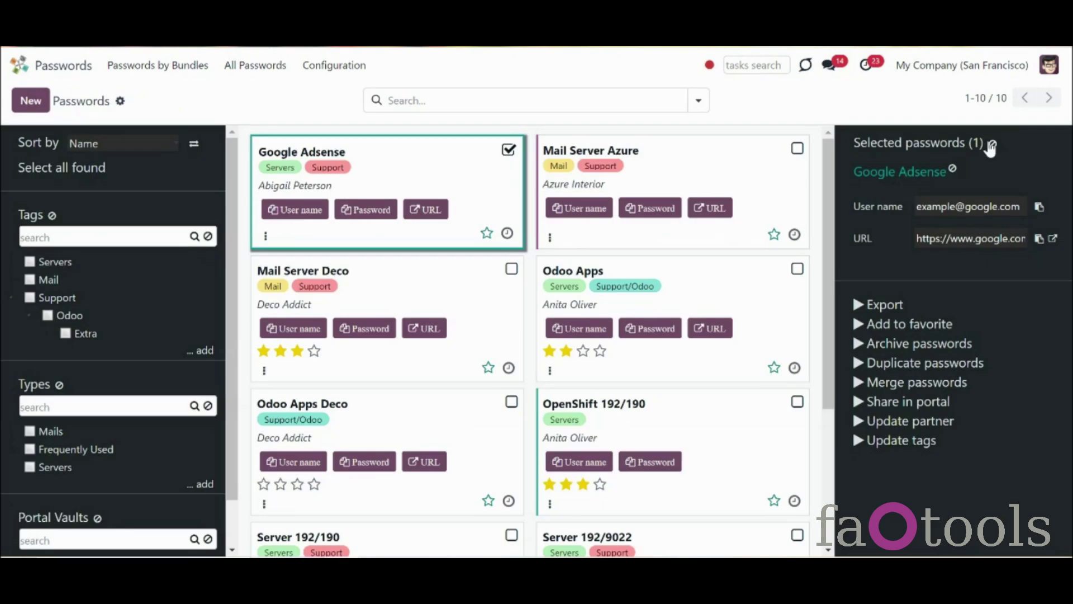
Assign the Odoo Apps and Mail Server Deco passwords to the Servers type
{"action": "left_click", "coordinate": [496, 281]}
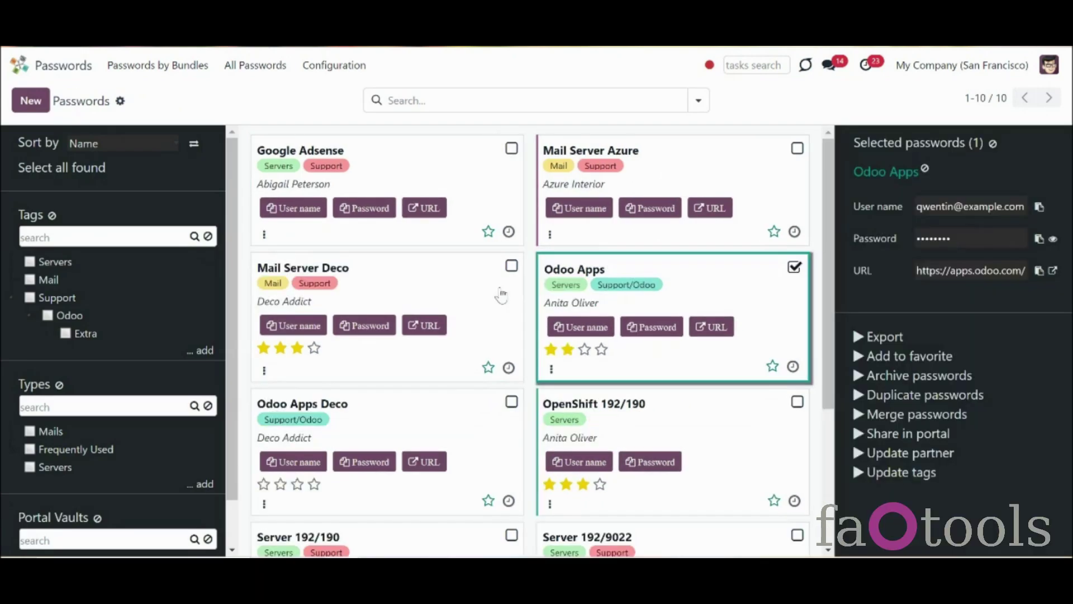
{"action": "left_click", "coordinate": [512, 266]}
{"action": "left_click_drag", "start_coordinate": [475, 336], "coordinate": [71, 462]}
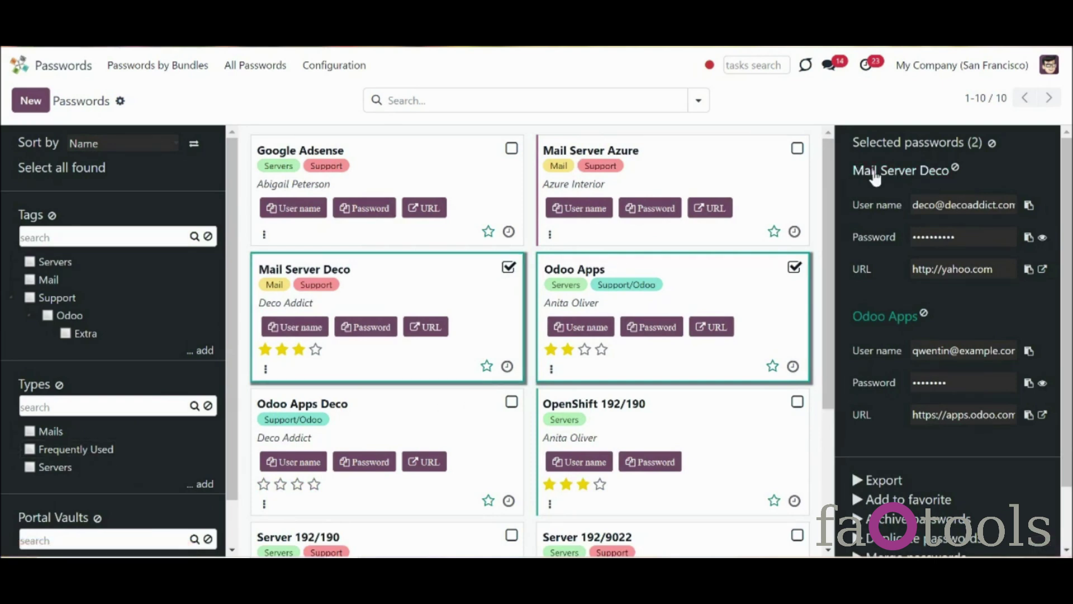
{"action": "left_click", "coordinate": [424, 252]}
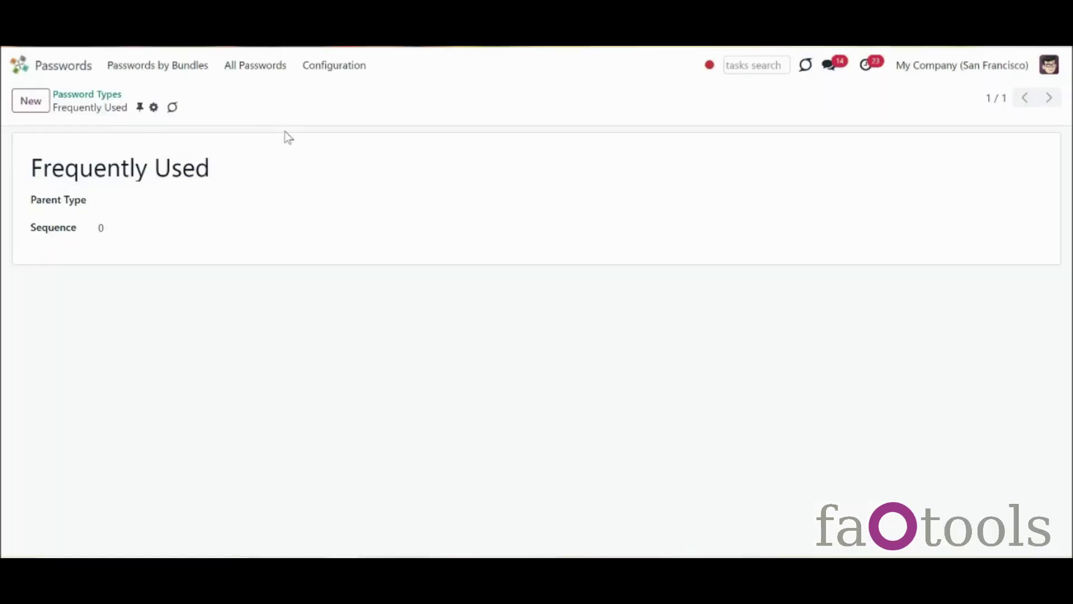
{"action": "left_click", "coordinate": [339, 70]}
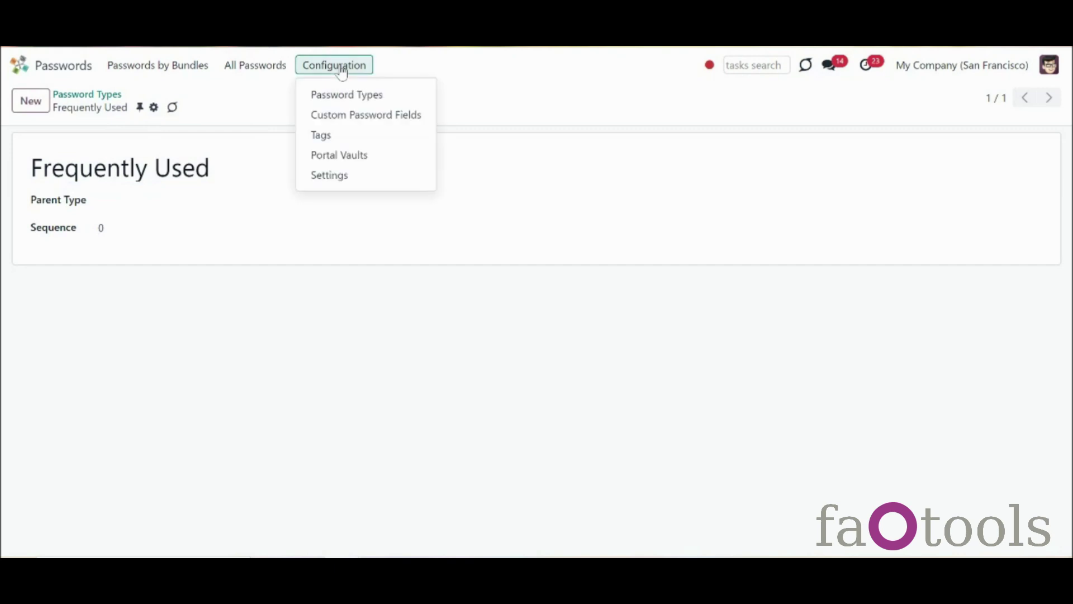
Start a new custom password field labelled 'Type of the website' with type Dropdown
{"action": "left_click", "coordinate": [363, 117]}
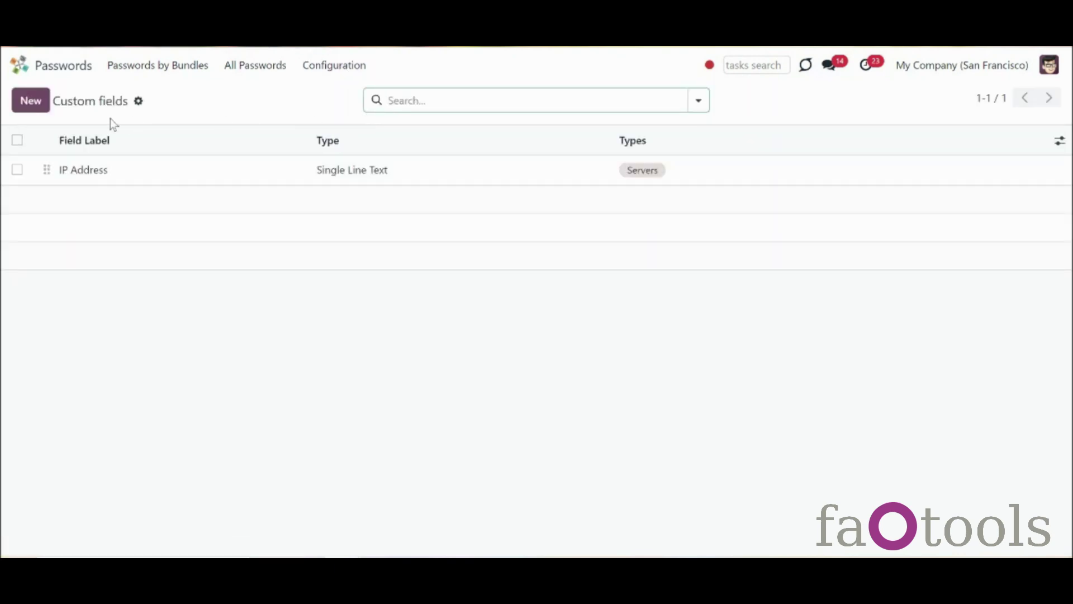
{"action": "left_click", "coordinate": [33, 106]}
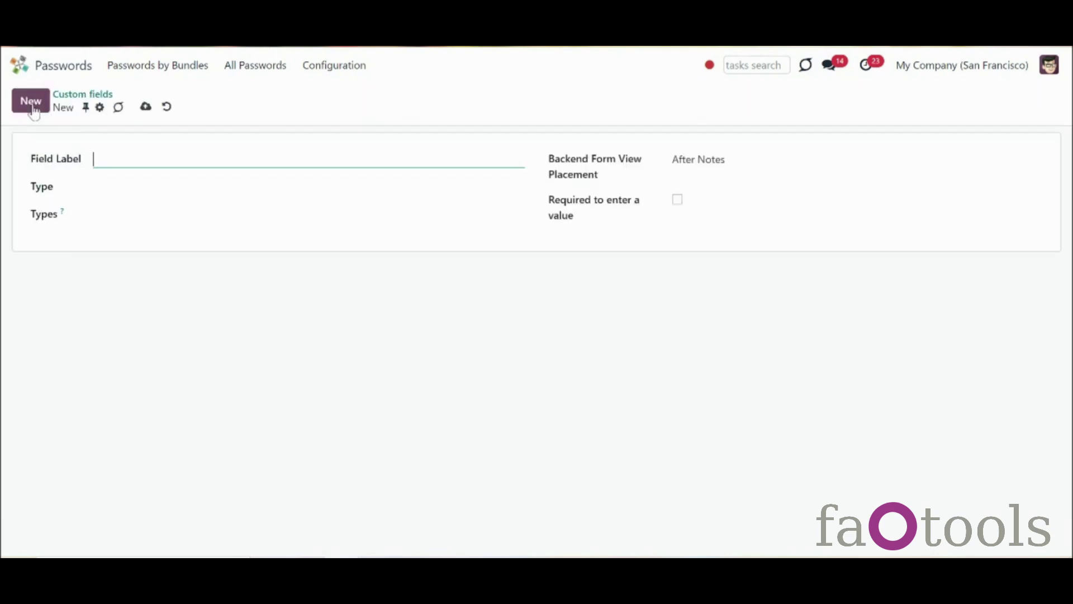
{"action": "type", "text": "Type of the website"}
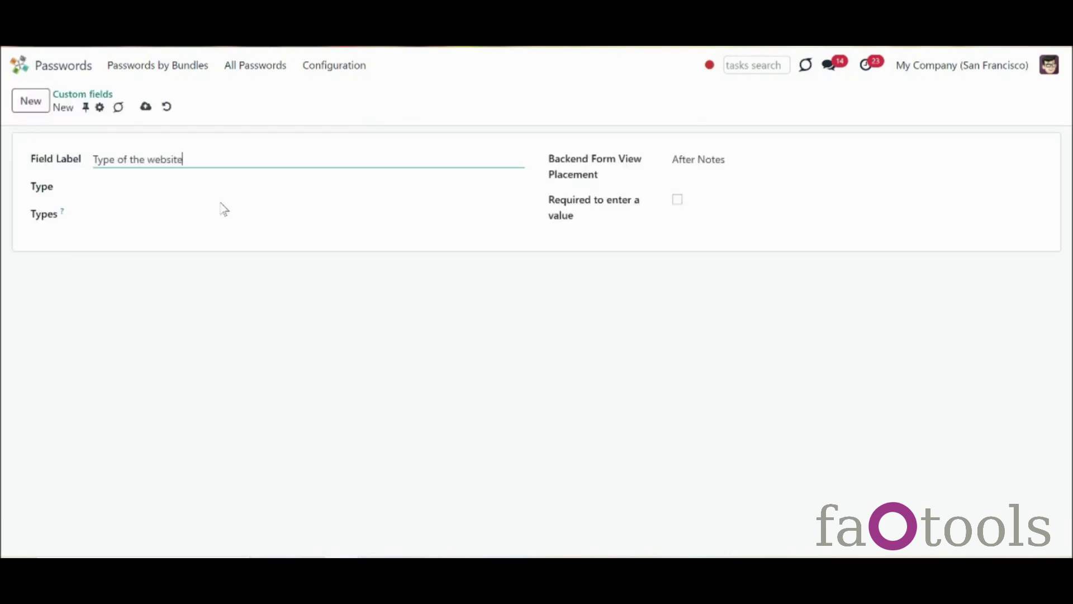
{"action": "left_click", "coordinate": [197, 193]}
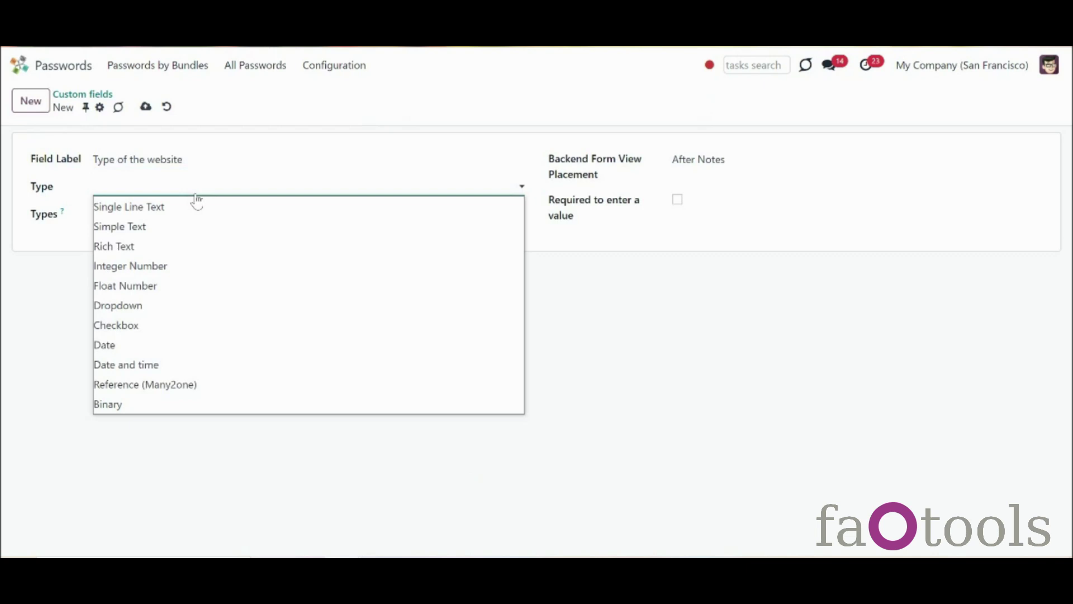
{"action": "left_click", "coordinate": [197, 206]}
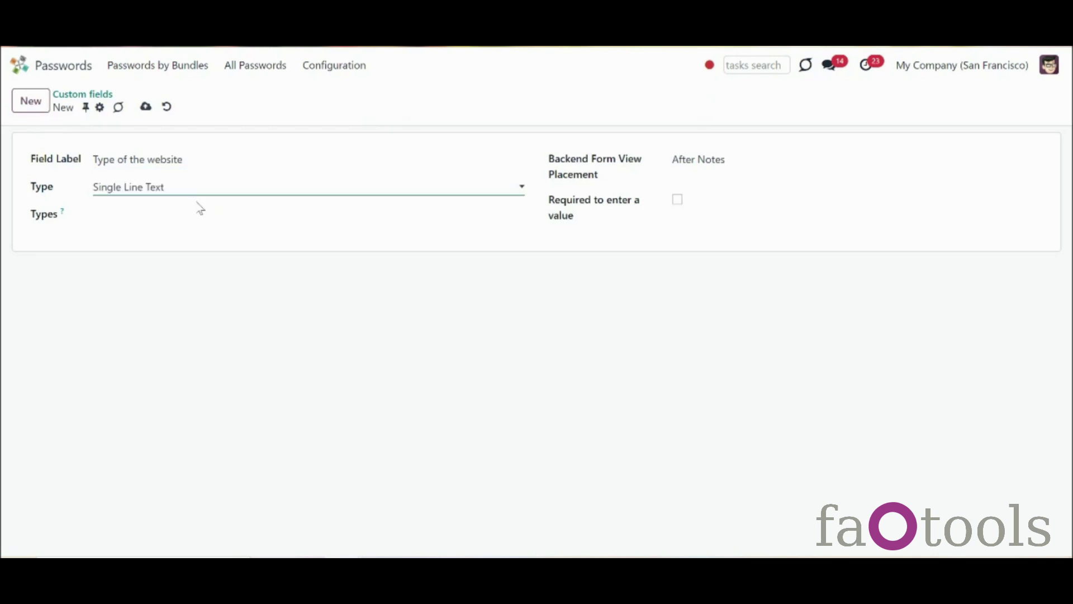
{"action": "left_click", "coordinate": [191, 193]}
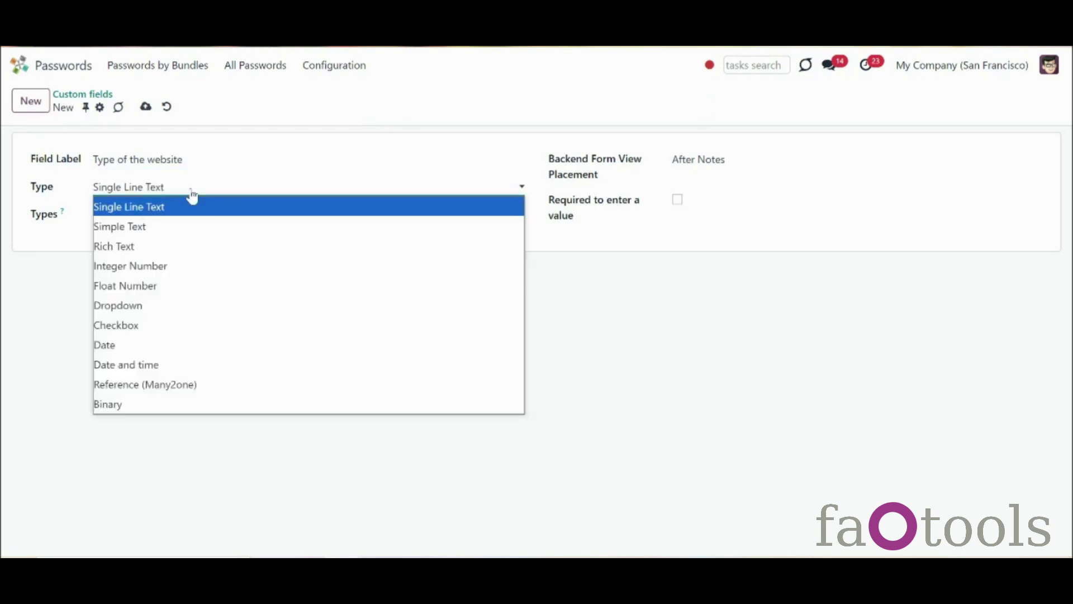
{"action": "left_click", "coordinate": [228, 306]}
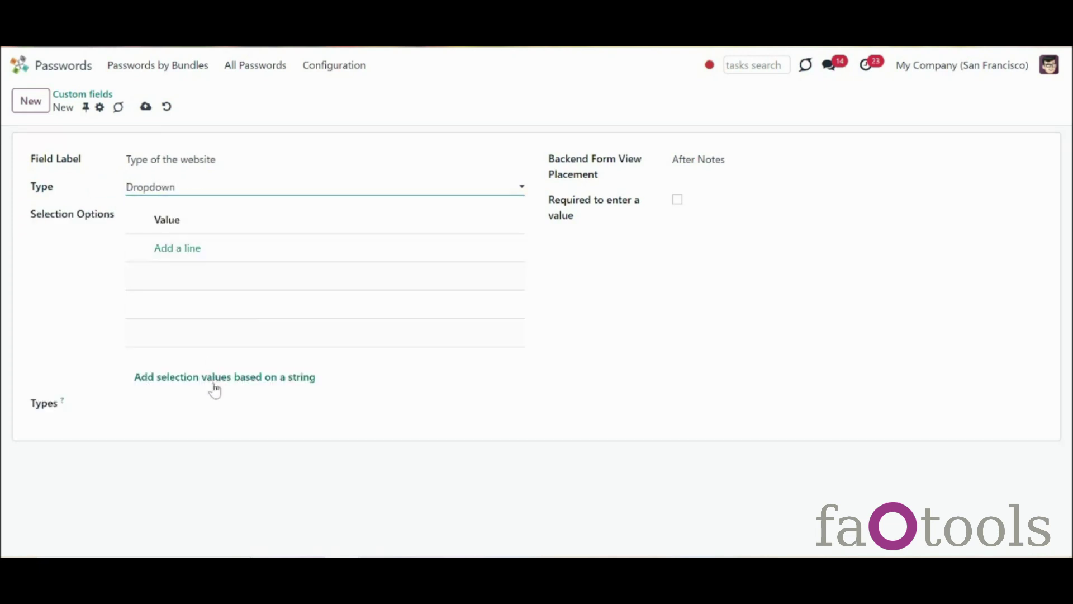
Add dropdown options Mail, Partner site, Tool and Extra, limited to Frequently Used passwords
{"action": "left_click", "coordinate": [237, 380]}
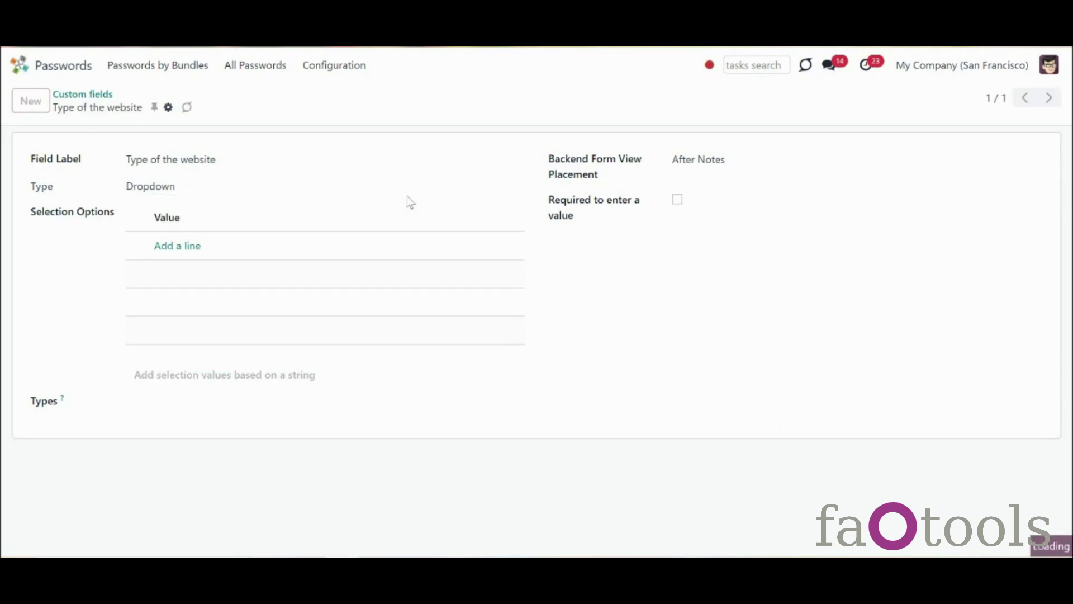
{"action": "type", "text": "Mail, Partner site, Tool, Extra"}
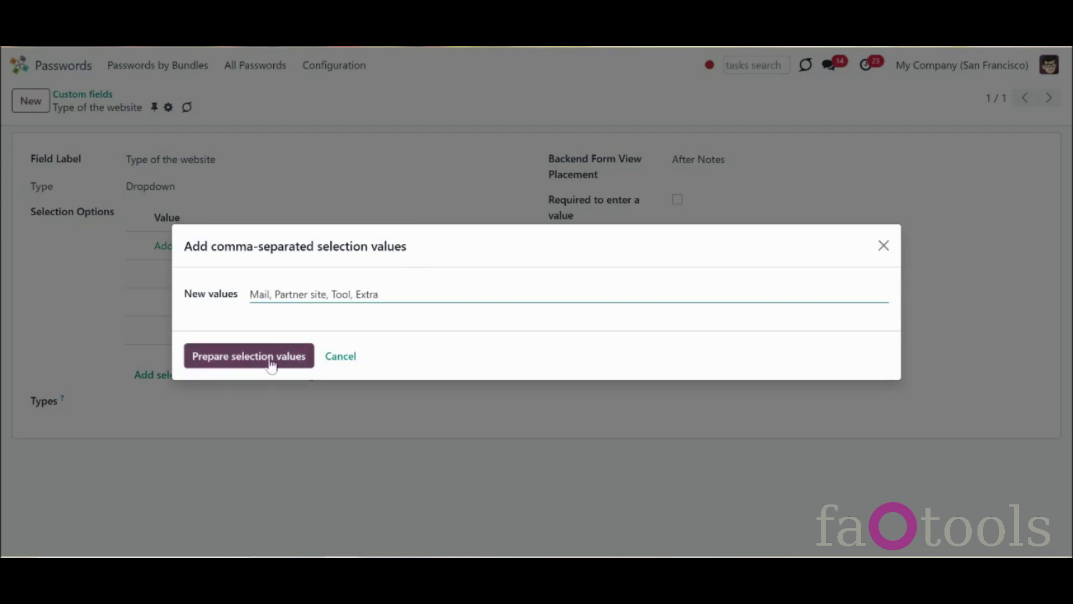
{"action": "left_click", "coordinate": [269, 361]}
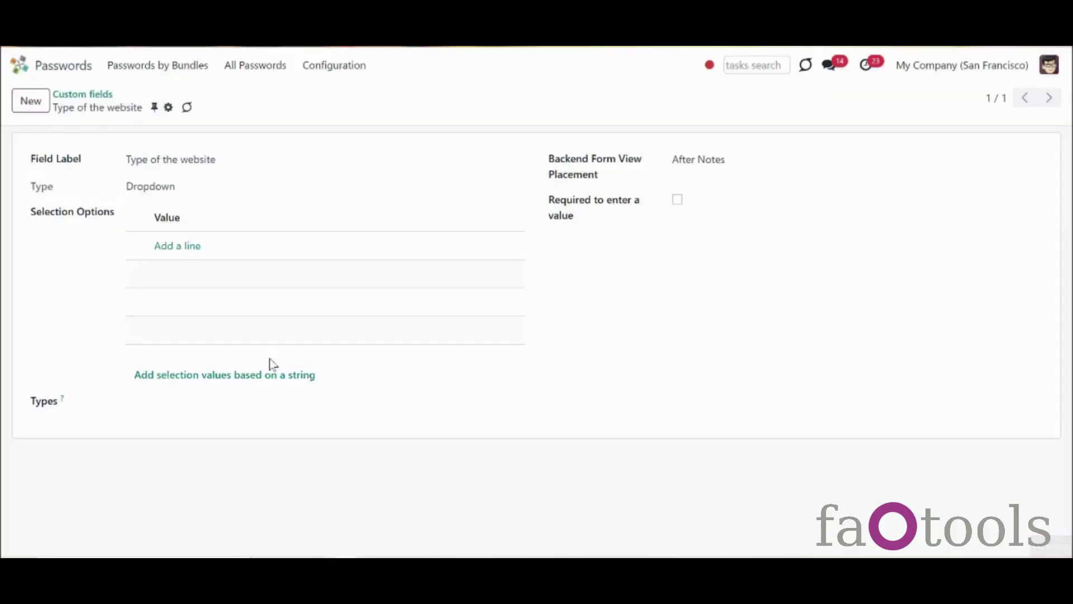
{"action": "left_click", "coordinate": [263, 443]}
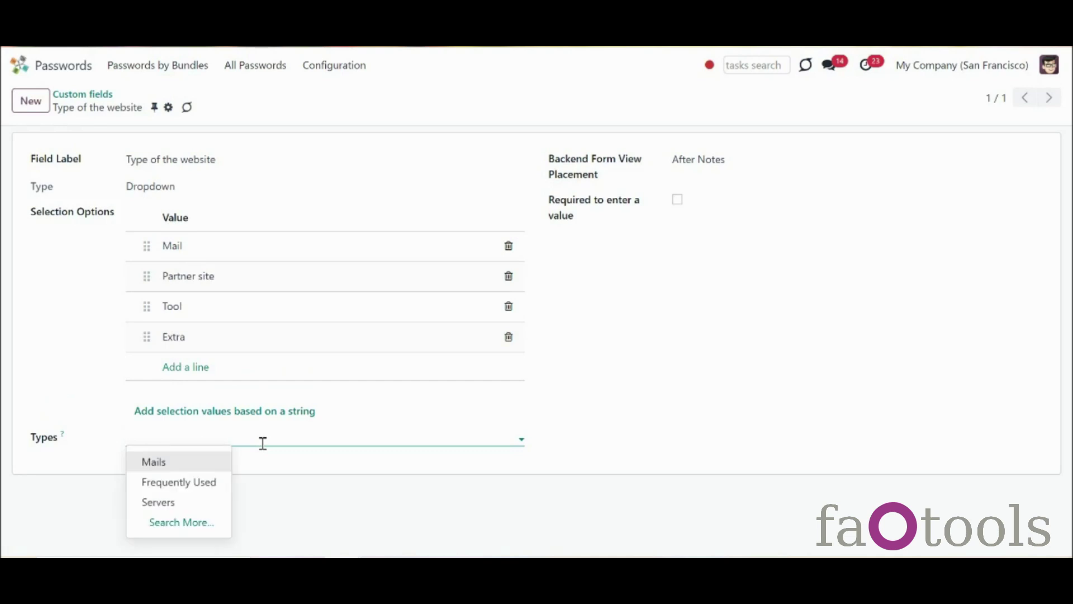
{"action": "left_click", "coordinate": [177, 484]}
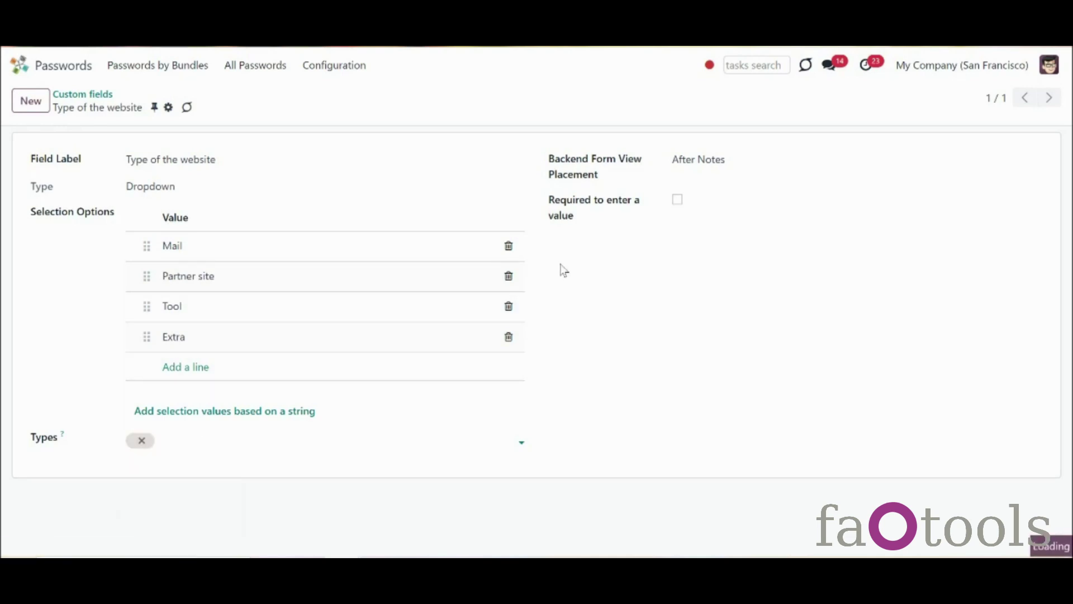
Place the field in the Left Column, make it required, and save it
{"action": "left_click", "coordinate": [702, 166]}
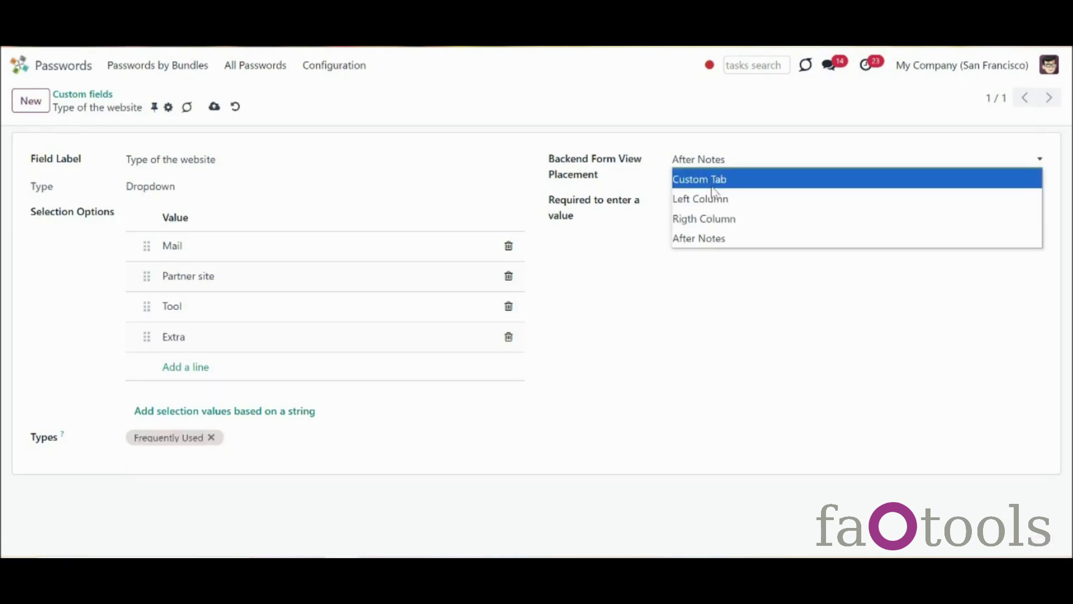
{"action": "left_click", "coordinate": [729, 199]}
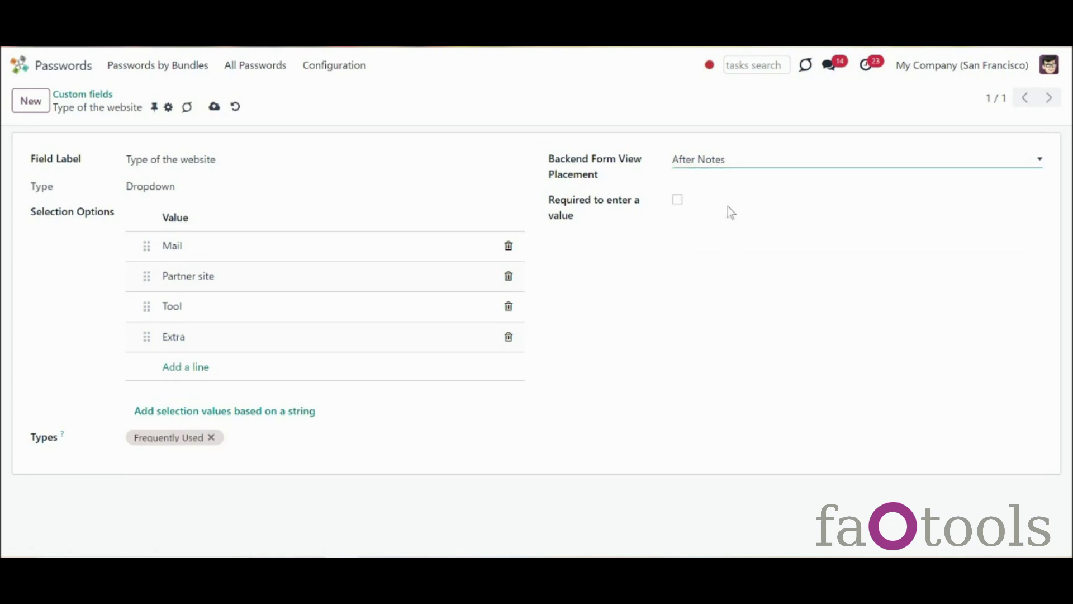
{"action": "left_click", "coordinate": [677, 200]}
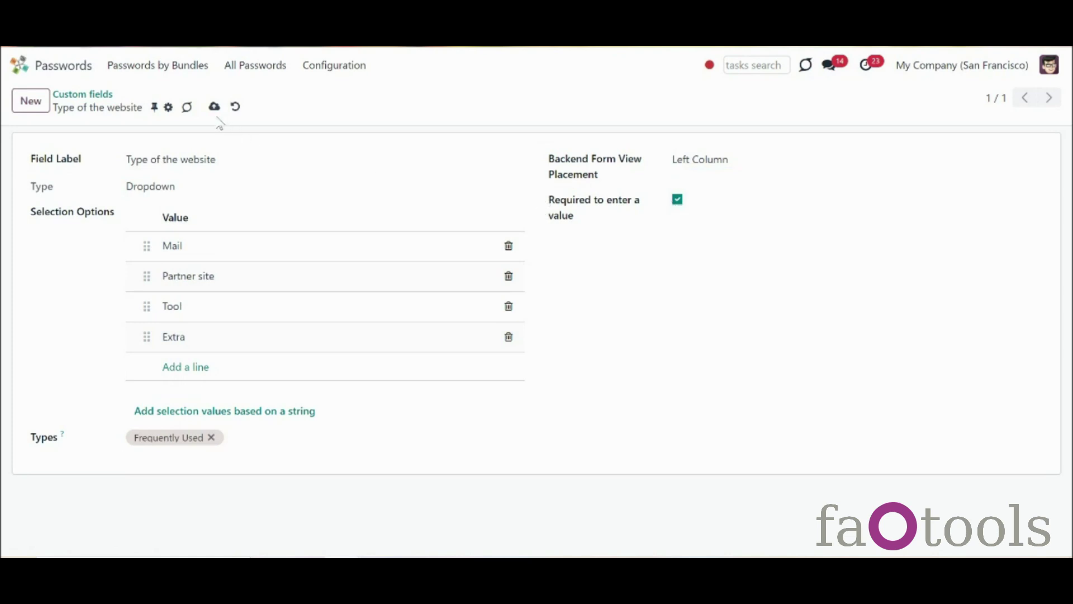
{"action": "left_click", "coordinate": [214, 107]}
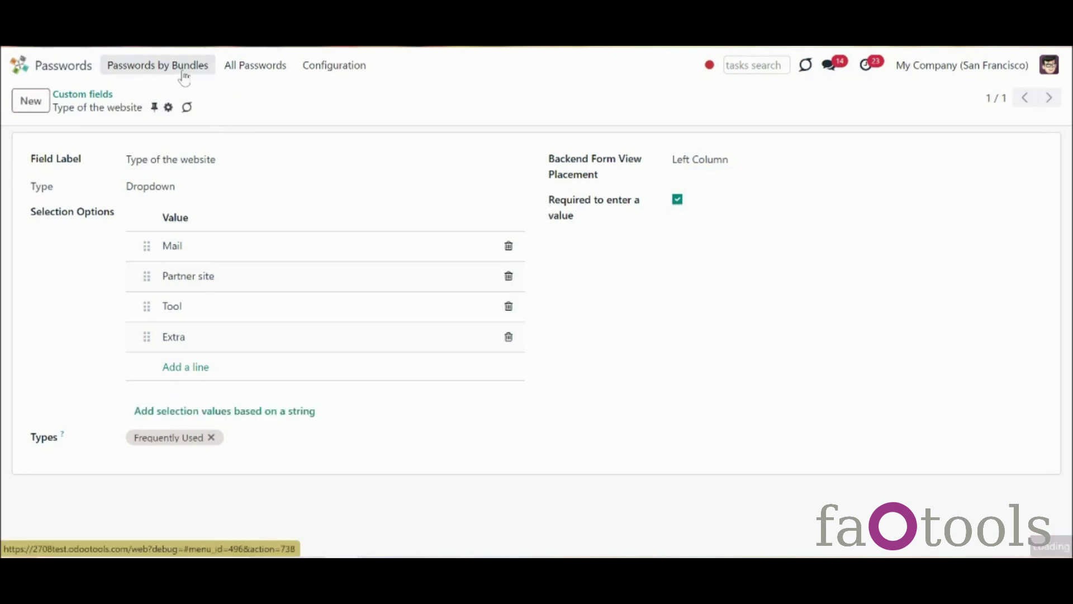
{"action": "left_click", "coordinate": [183, 71]}
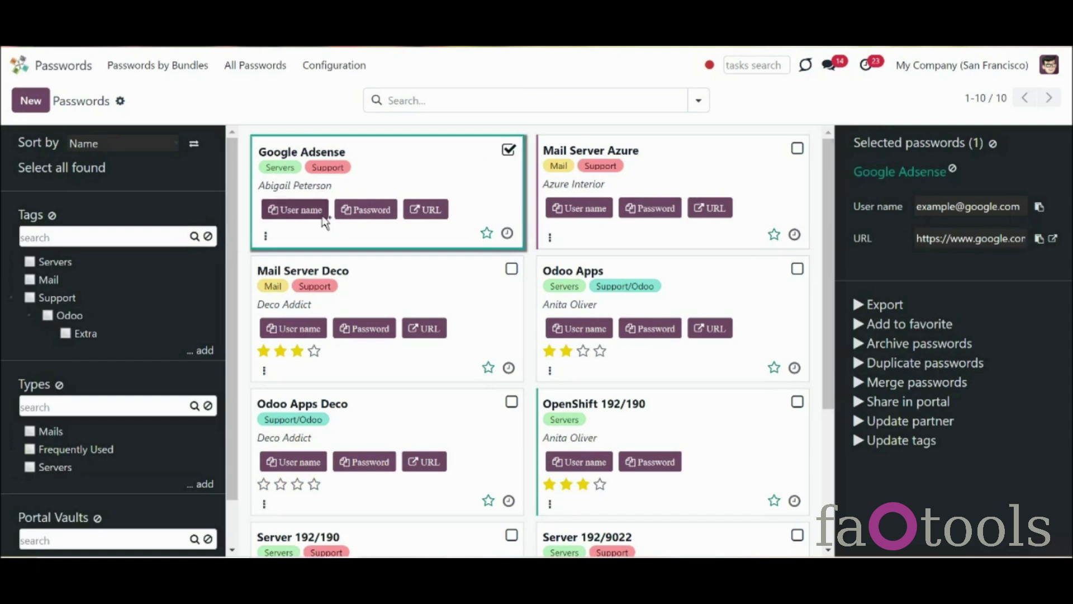
Set Google Adsense's type to Frequently Used and its website type to Partner site, then save
{"action": "left_click", "coordinate": [324, 222]}
{"action": "left_click", "coordinate": [278, 218]}
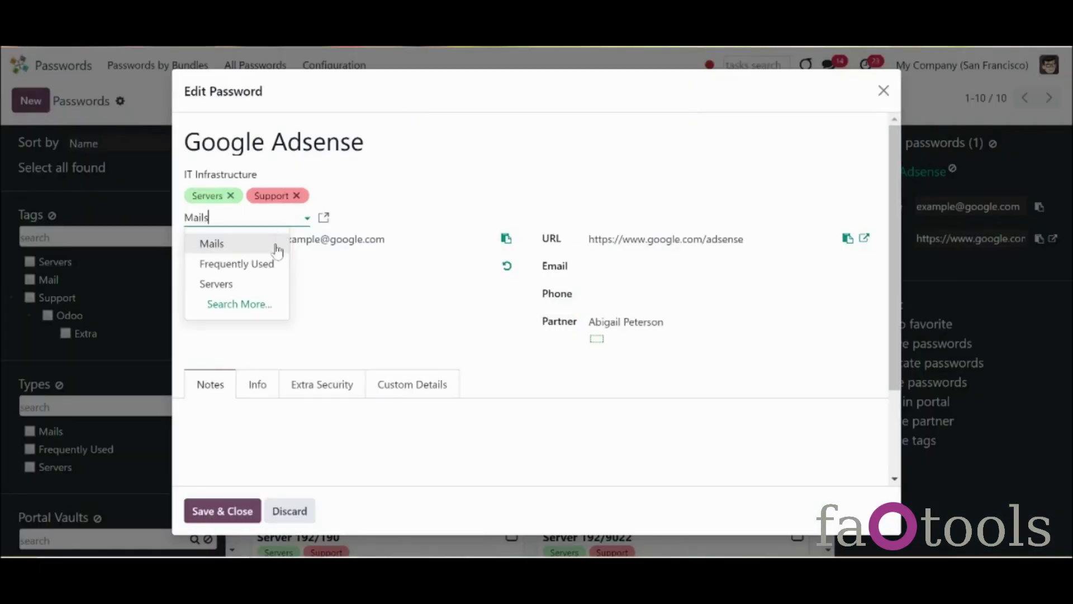
{"action": "left_click", "coordinate": [275, 272]}
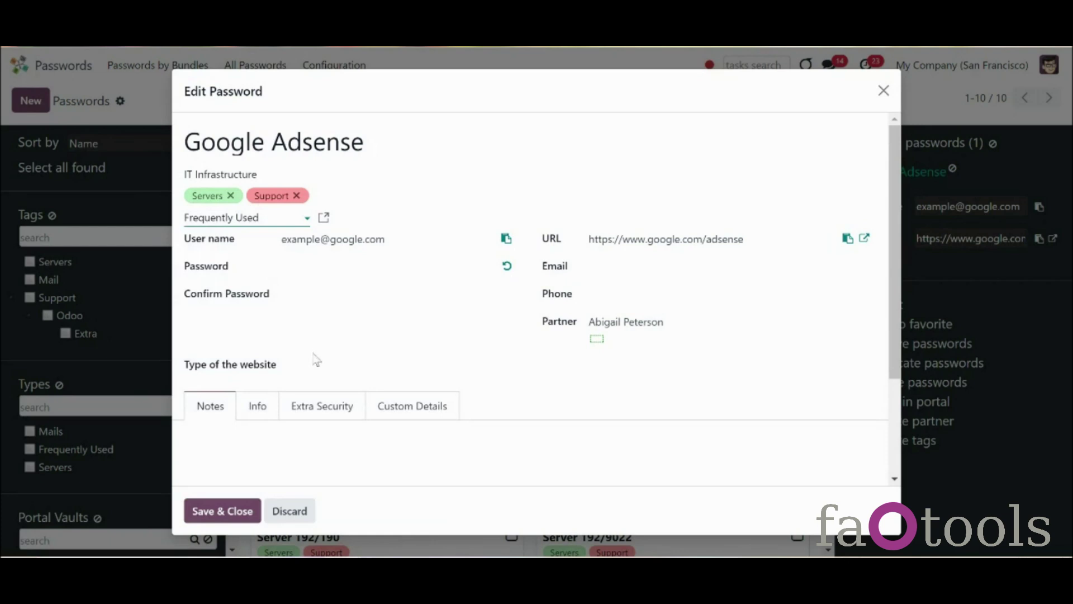
{"action": "left_click", "coordinate": [322, 369]}
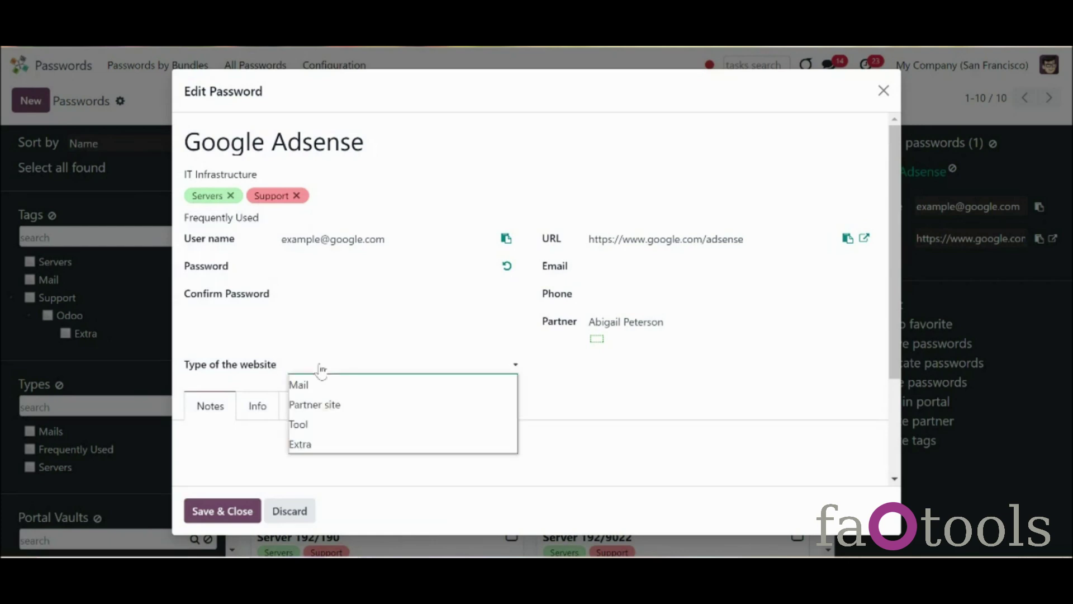
{"action": "left_click", "coordinate": [342, 405]}
{"action": "left_click", "coordinate": [242, 508]}
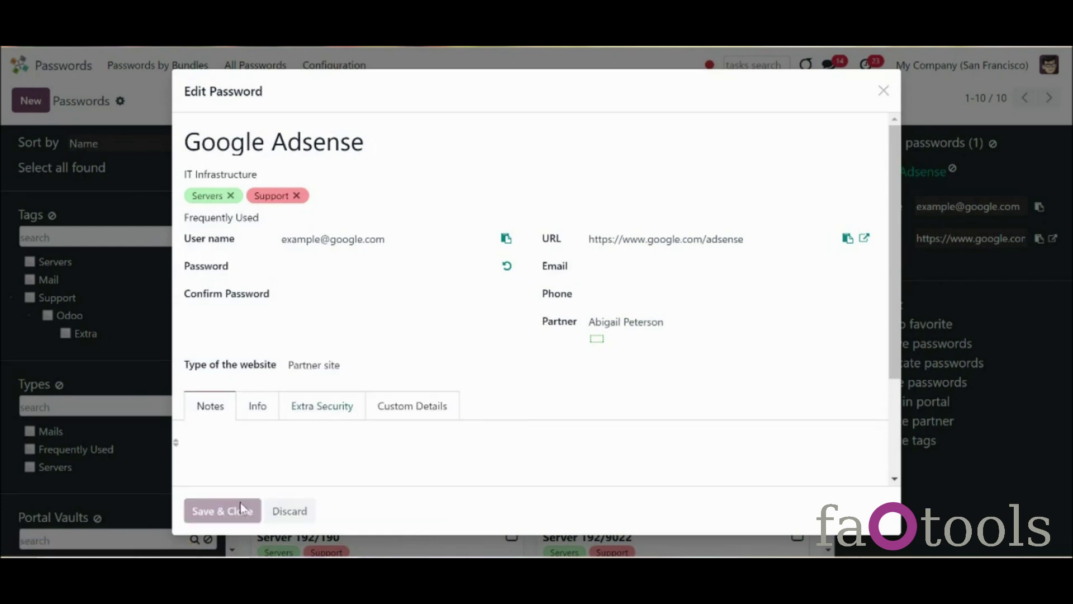